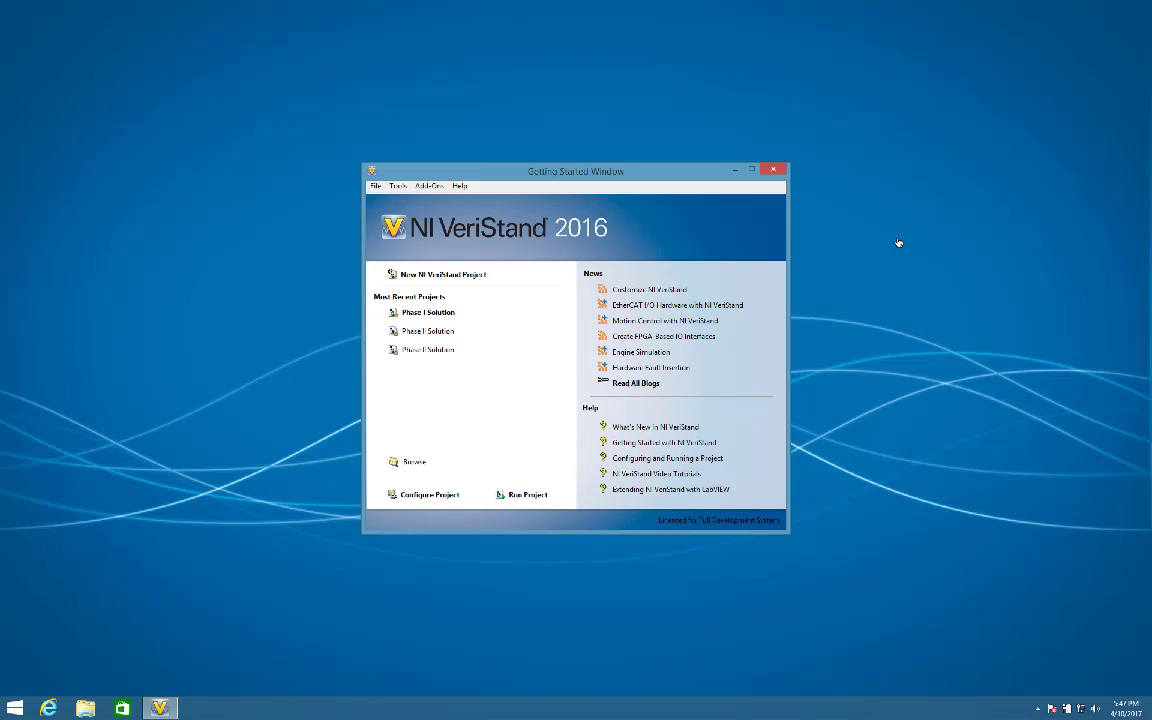
# Create a new VeriStand project named DEMO, using the MIL Tutorial folder as its root.
pyautogui.click(474, 273)
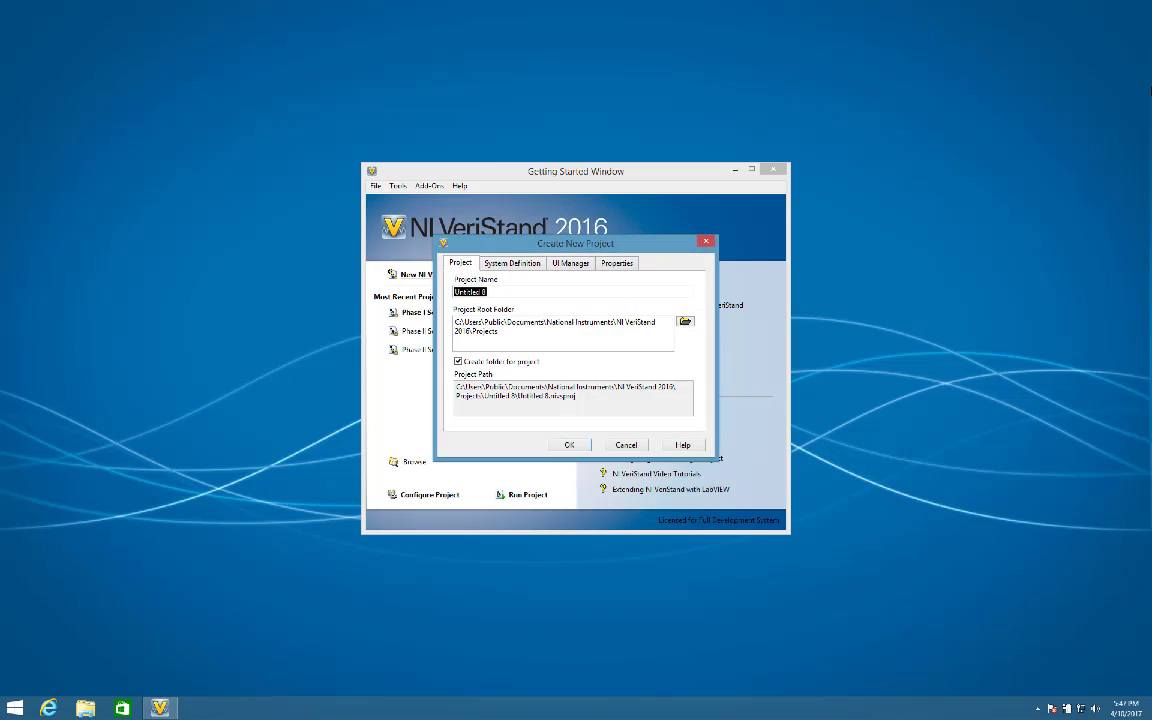
pyautogui.write('DEMO')
pyautogui.click(687, 321)
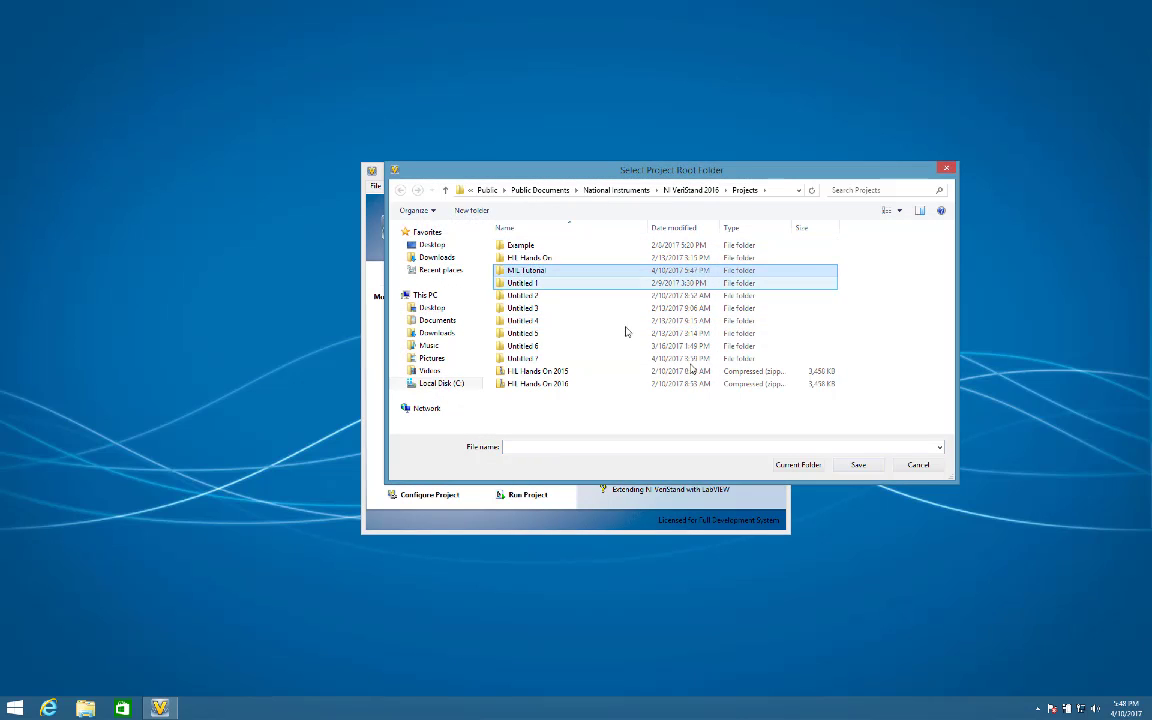
pyautogui.doubleClick(589, 270)
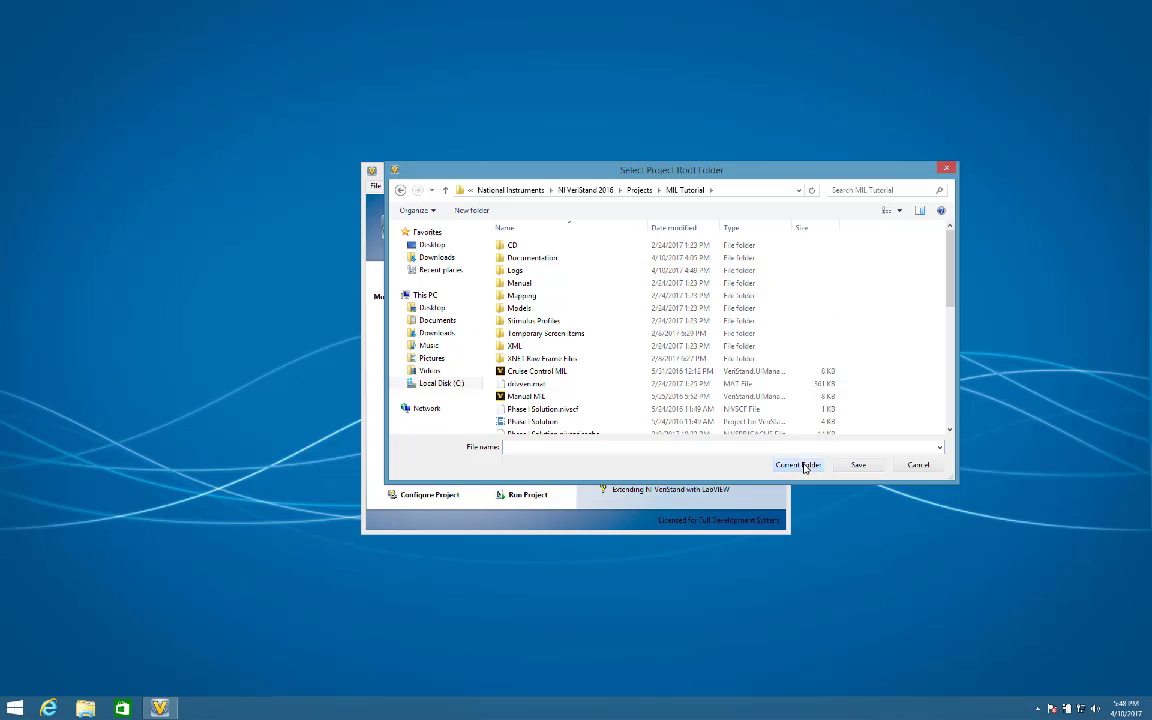
pyautogui.click(797, 465)
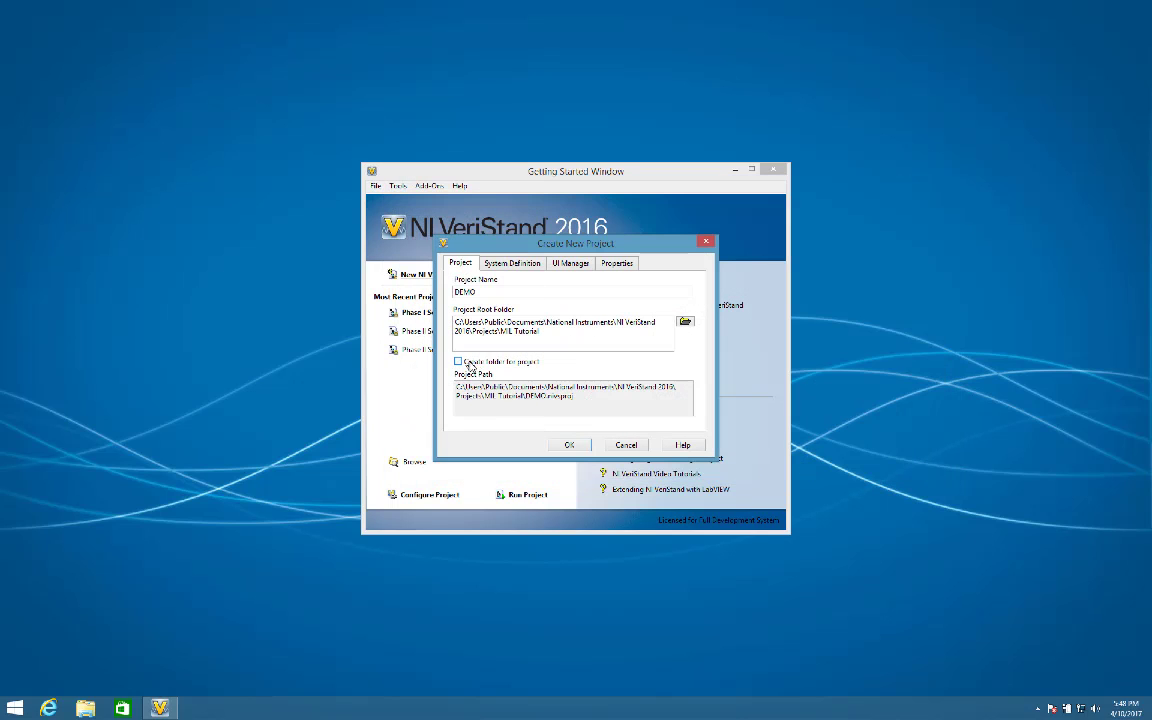
pyautogui.click(567, 444)
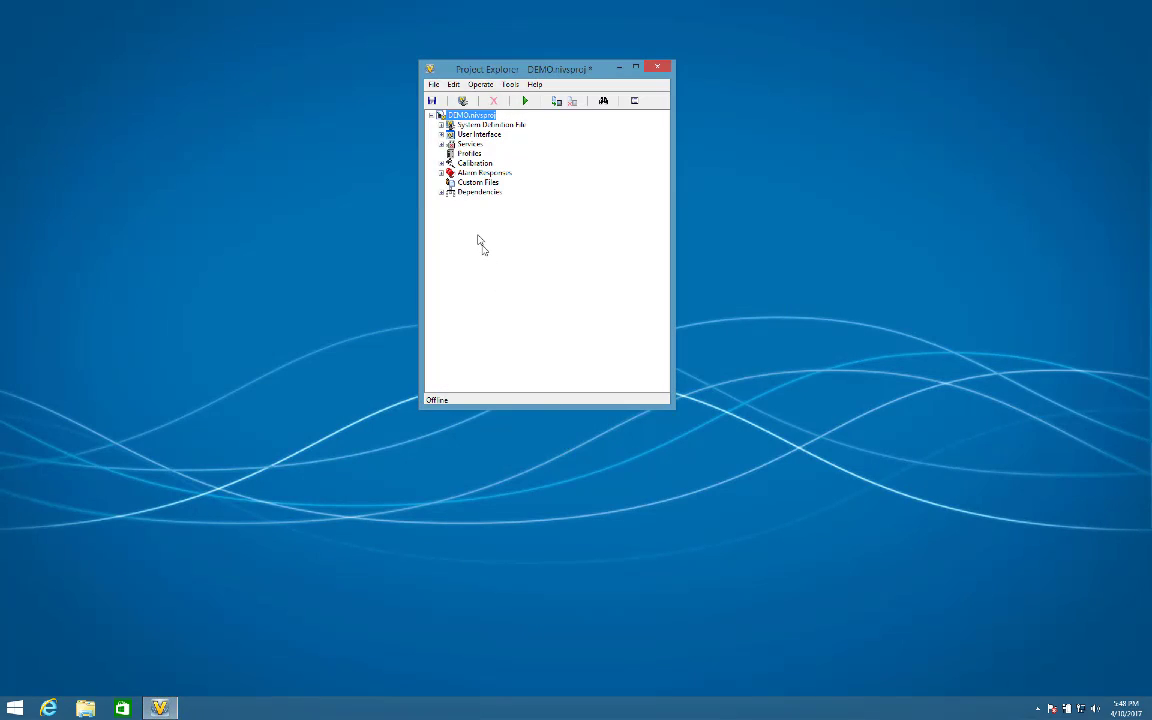
# Expand System Definition File and open DEMO.nivssdf in System Explorer.
pyautogui.click(441, 126)
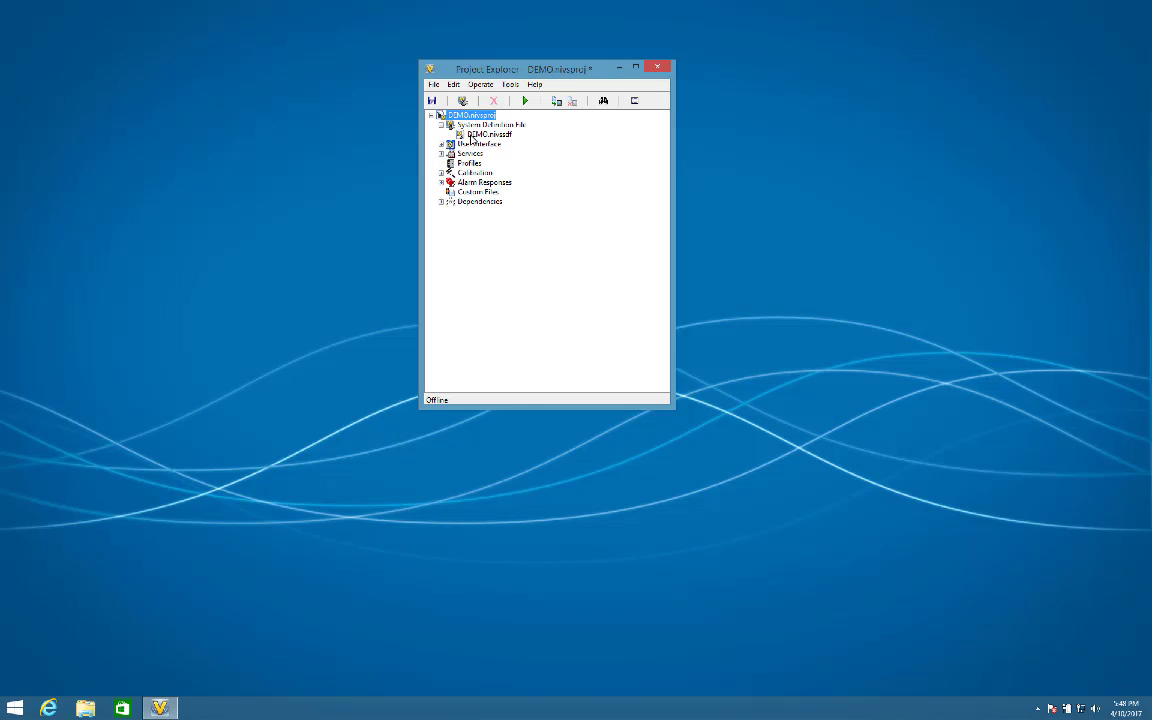
pyautogui.doubleClick(472, 134)
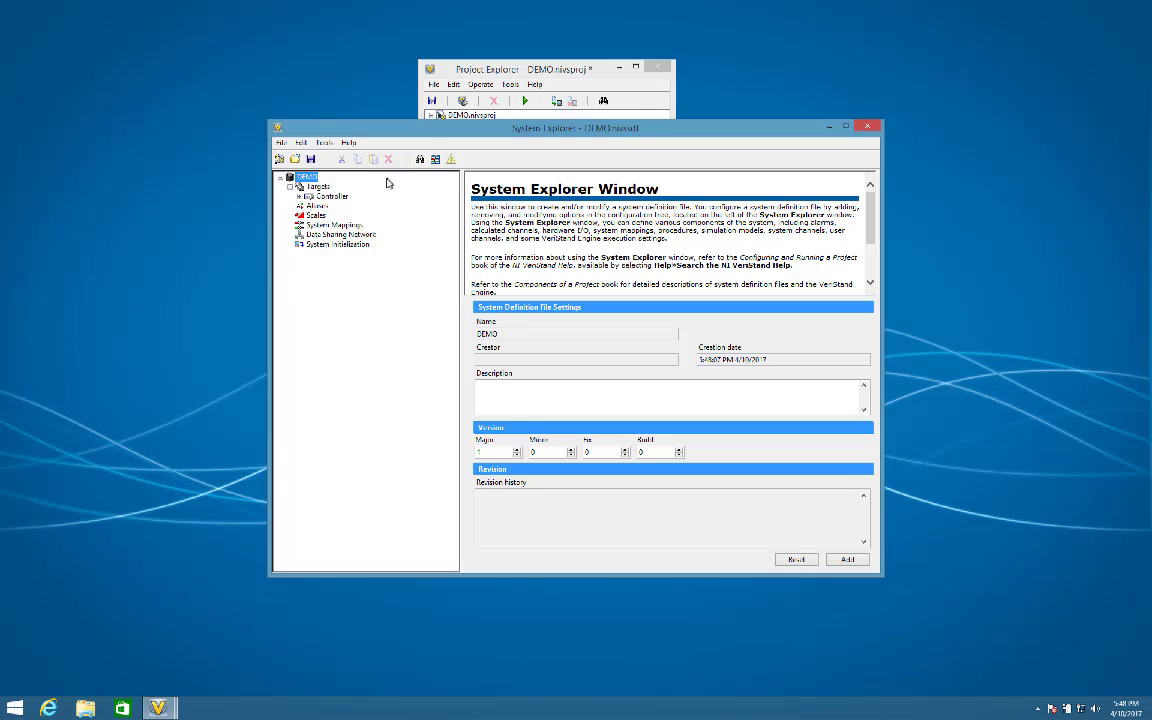
# Add Vehicle Model.dll as a simulation model and review its inputs, outputs and execution order.
pyautogui.click(298, 197)
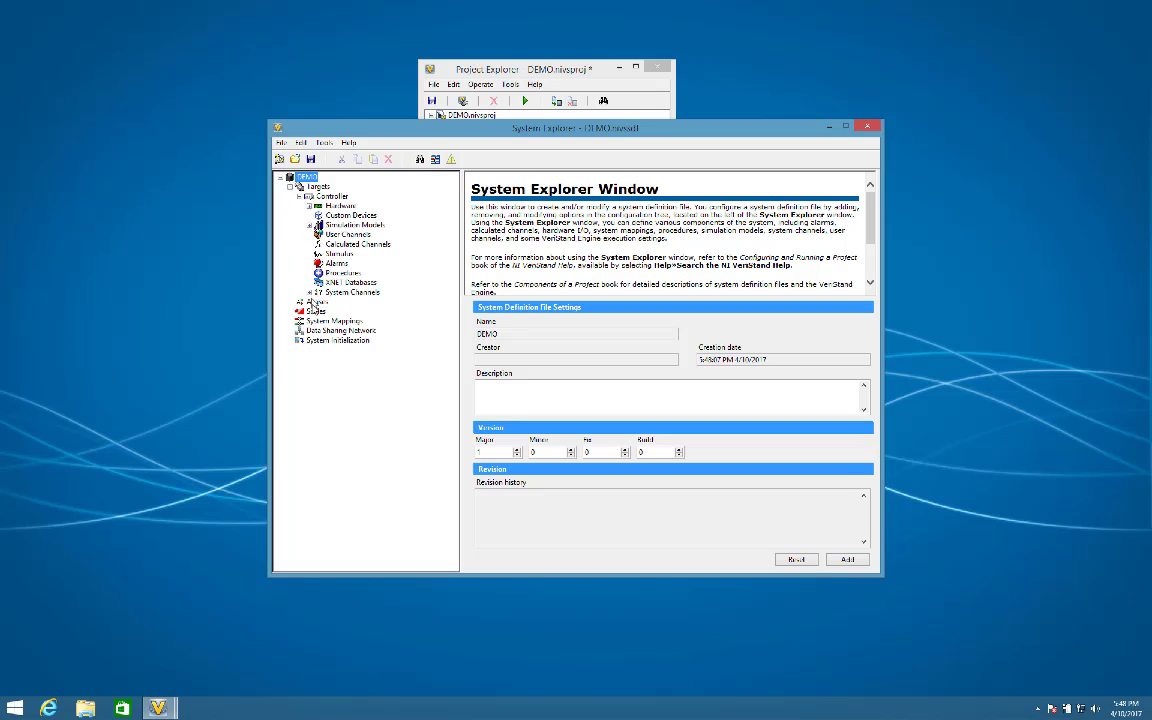
pyautogui.click(310, 226)
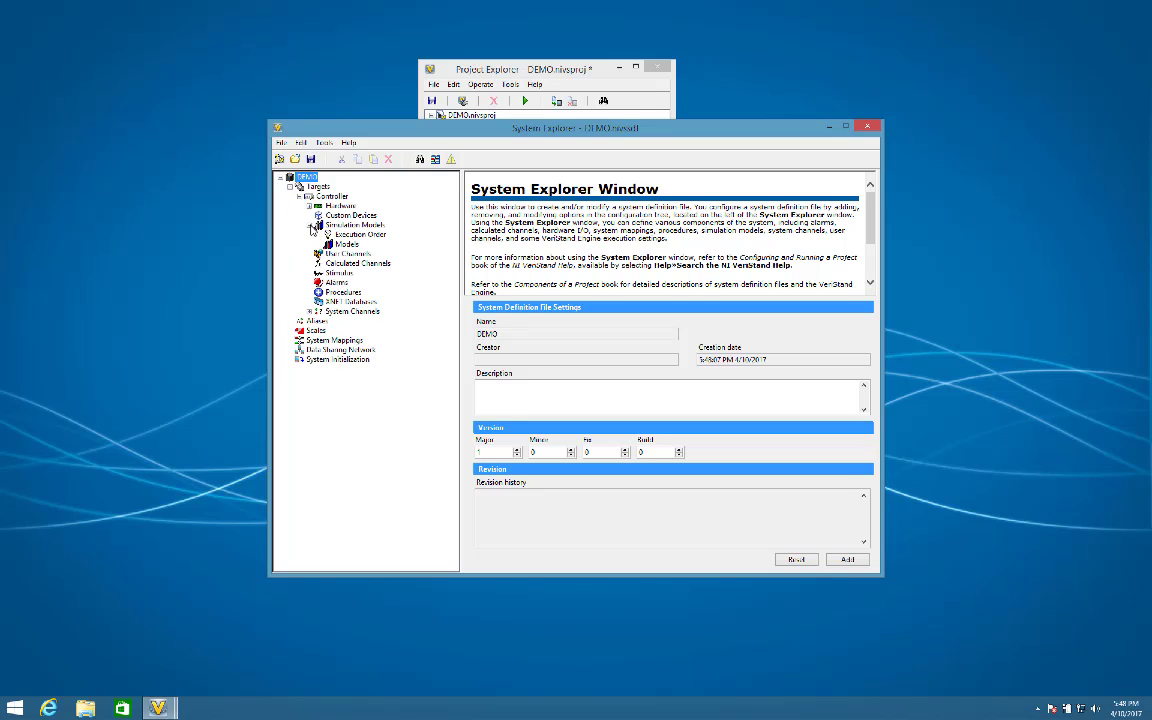
pyautogui.click(346, 244)
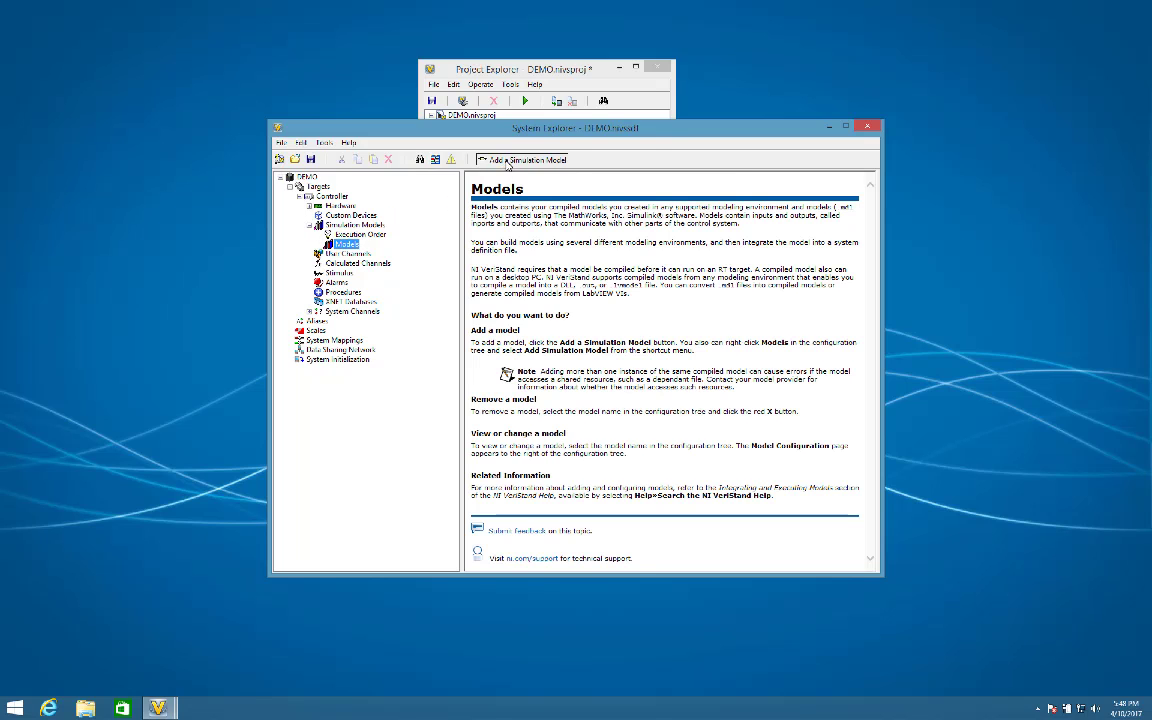
pyautogui.click(507, 161)
pyautogui.click(701, 276)
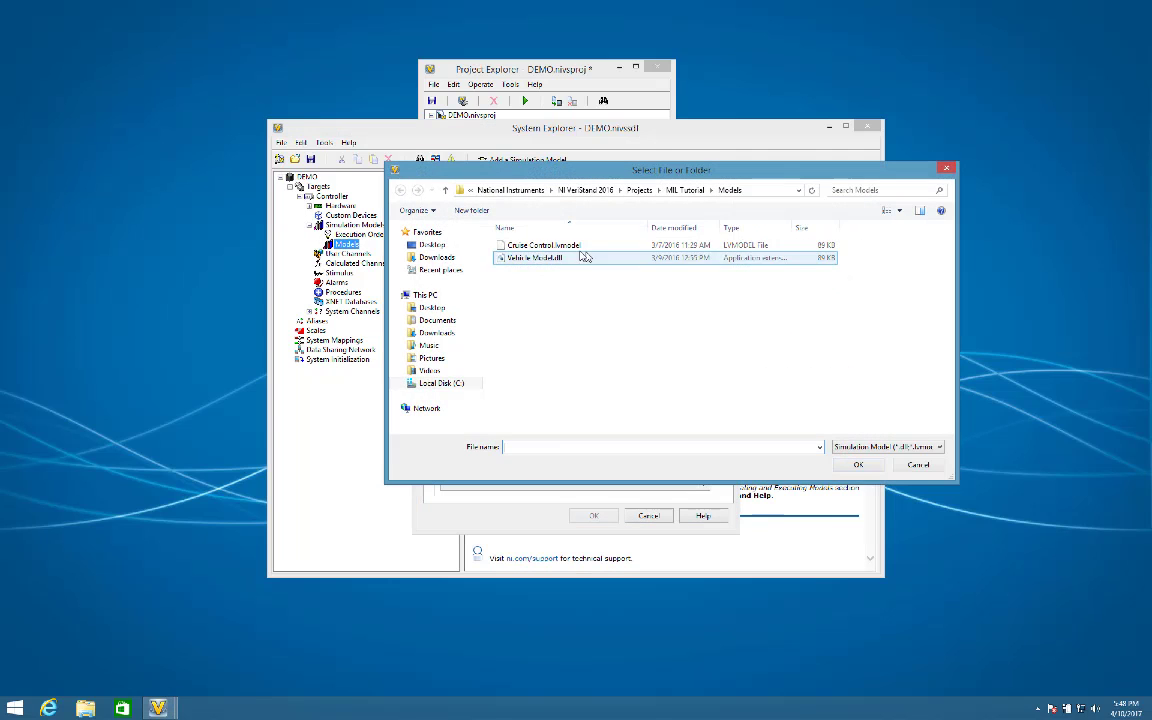
pyautogui.doubleClick(563, 261)
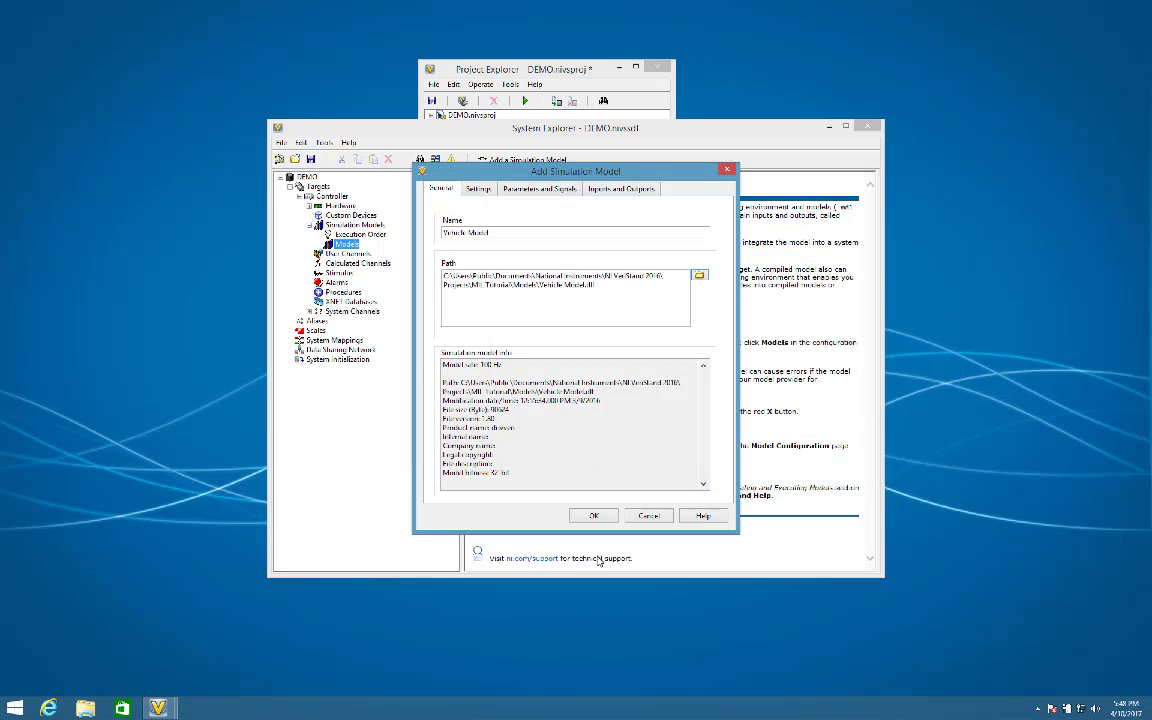
pyautogui.click(593, 515)
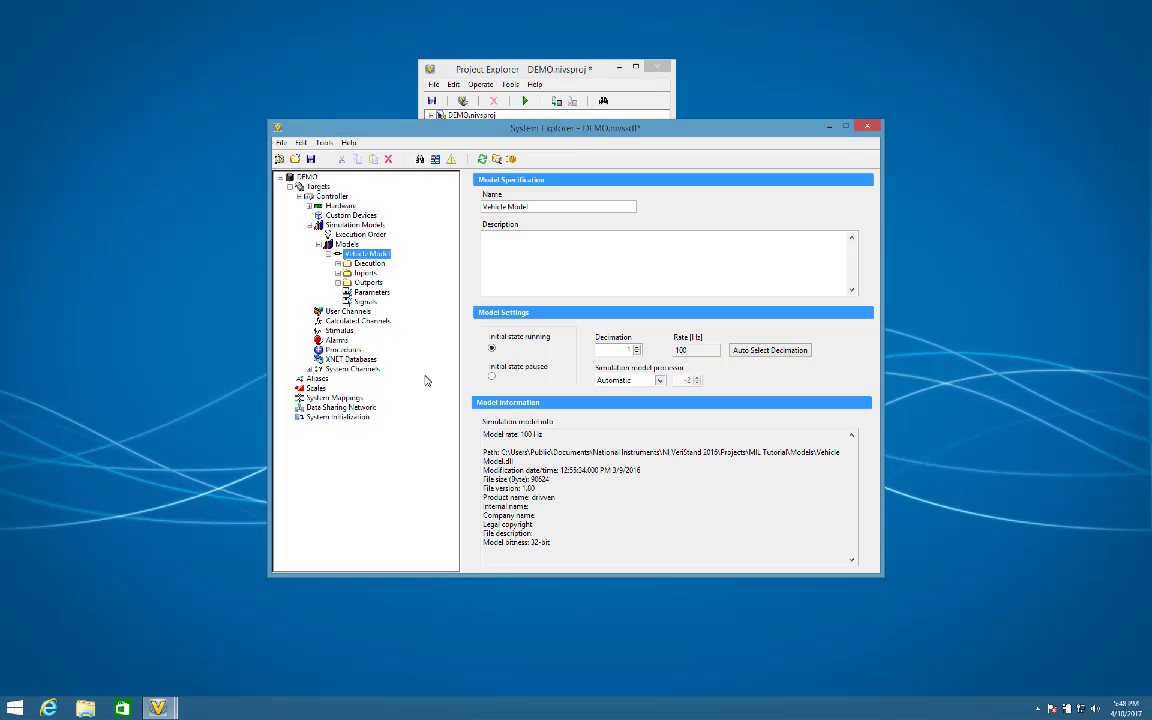
pyautogui.click(338, 283)
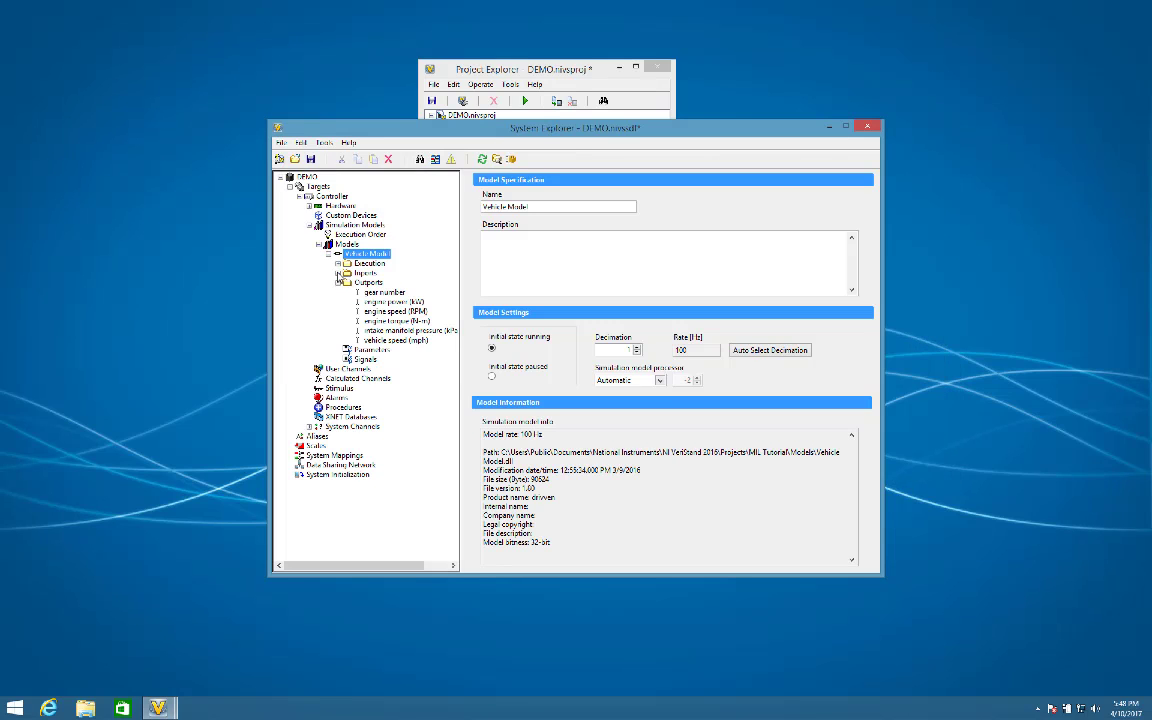
pyautogui.click(338, 273)
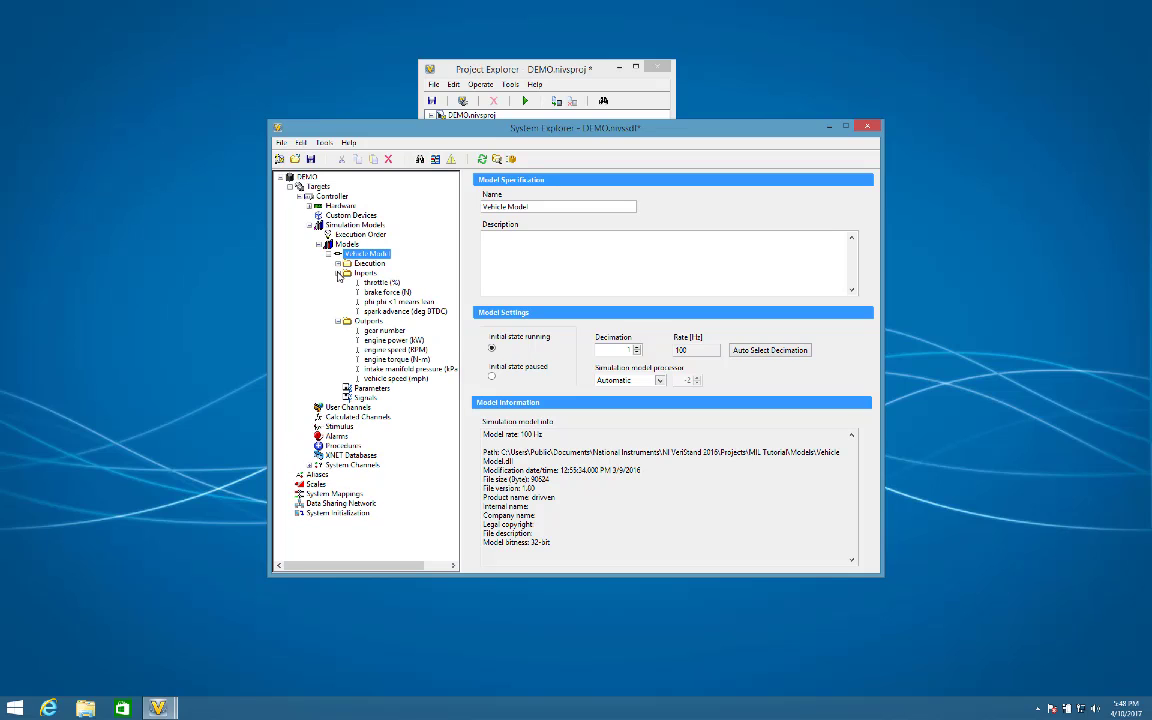
pyautogui.click(360, 234)
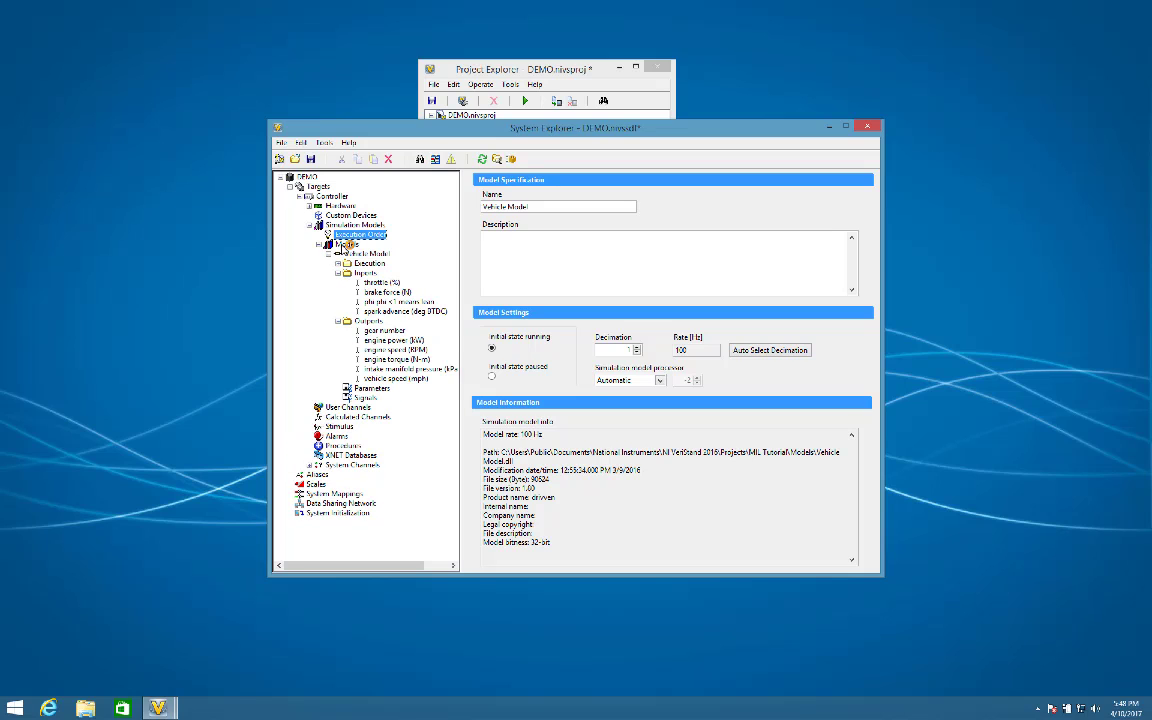
pyautogui.click(345, 245)
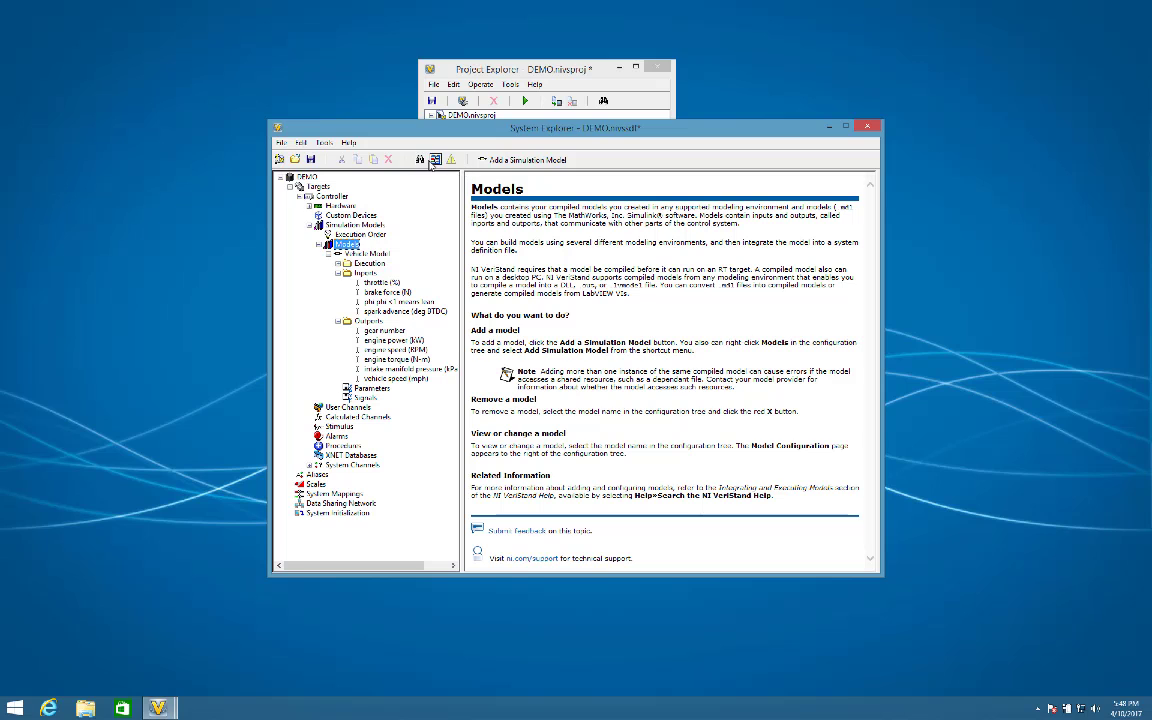
# Add Cruise Control.lvmodel as a second simulation model.
pyautogui.click(492, 160)
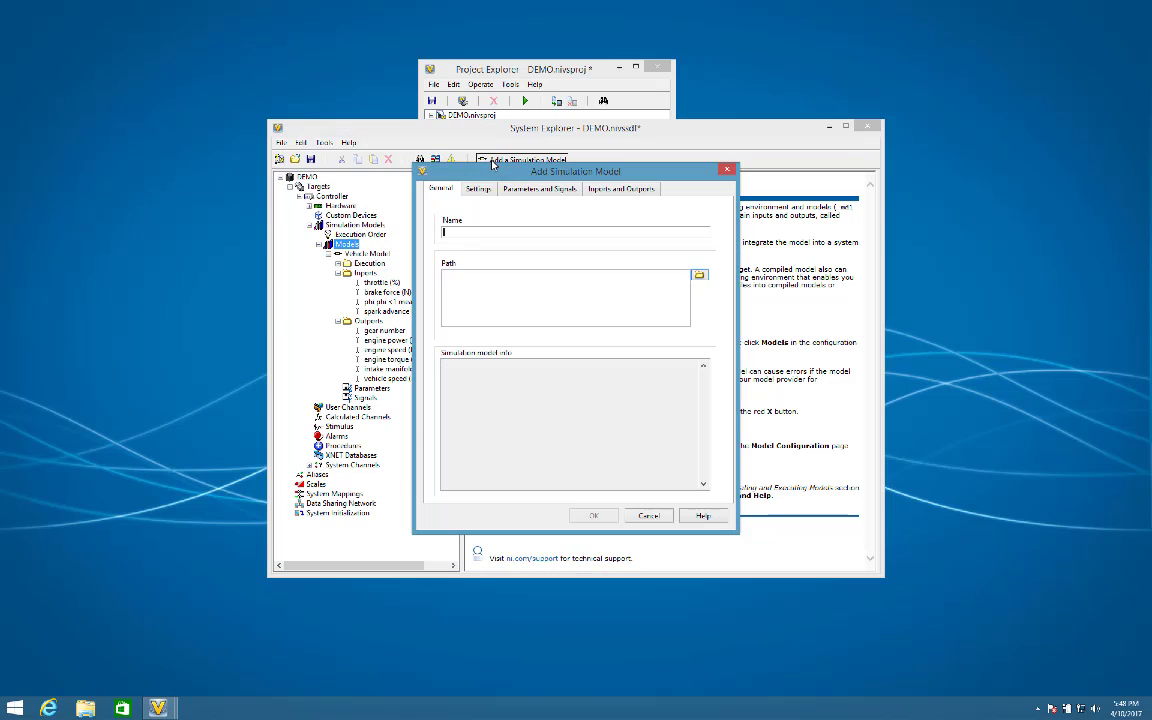
pyautogui.click(698, 274)
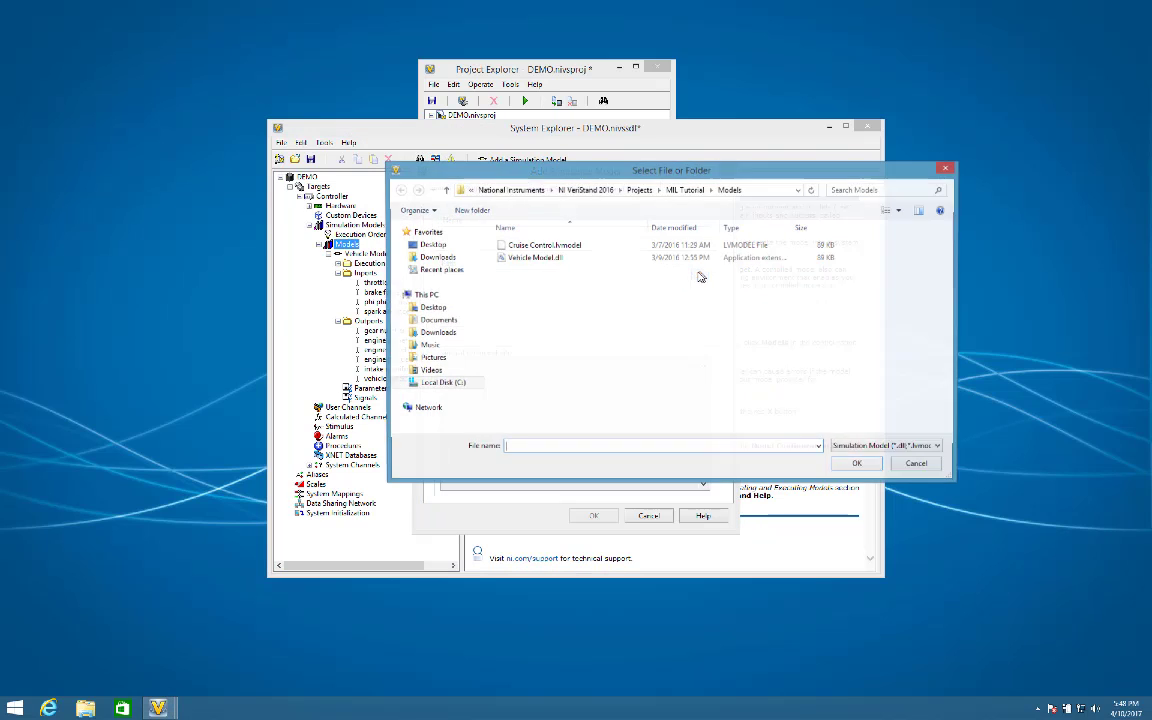
pyautogui.click(545, 245)
pyautogui.click(858, 465)
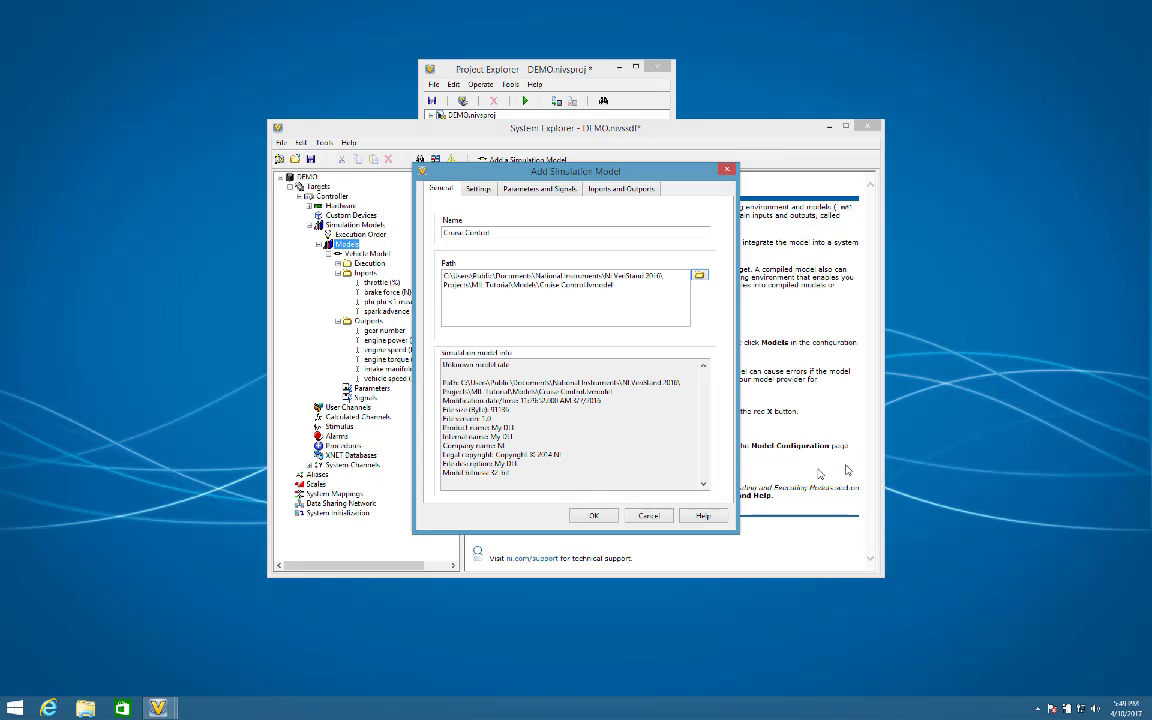
pyautogui.click(593, 515)
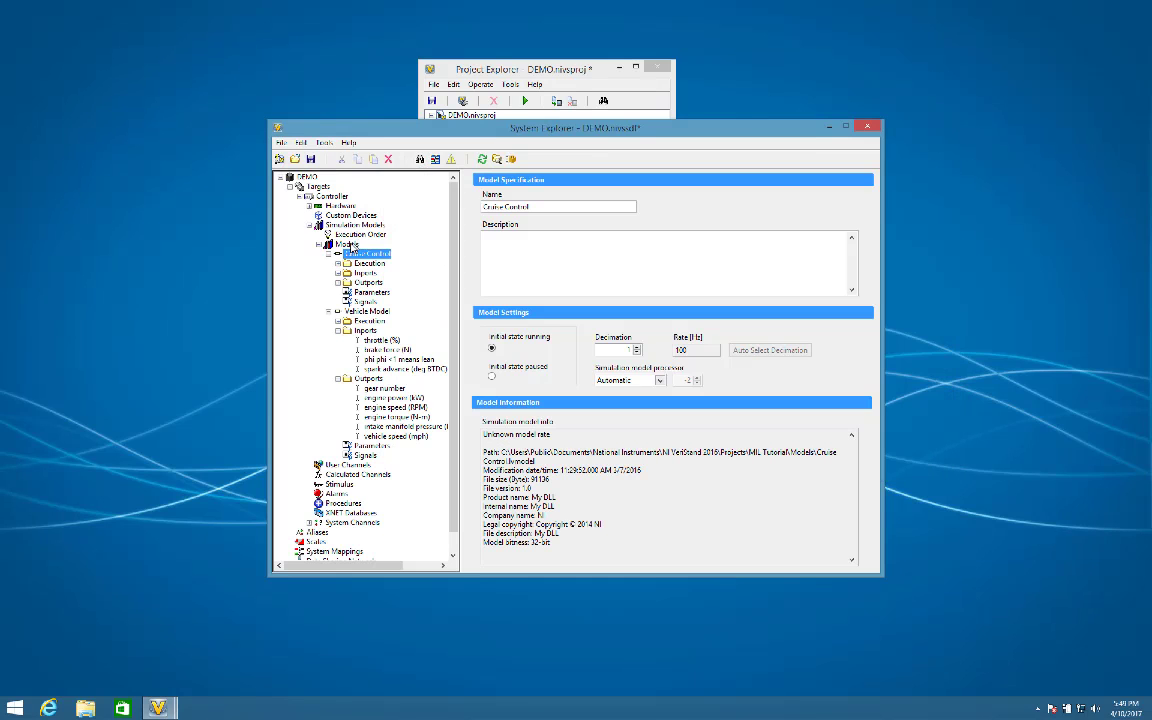
# Restrict Simulation Models parameter access to imported parameters only.
pyautogui.click(345, 225)
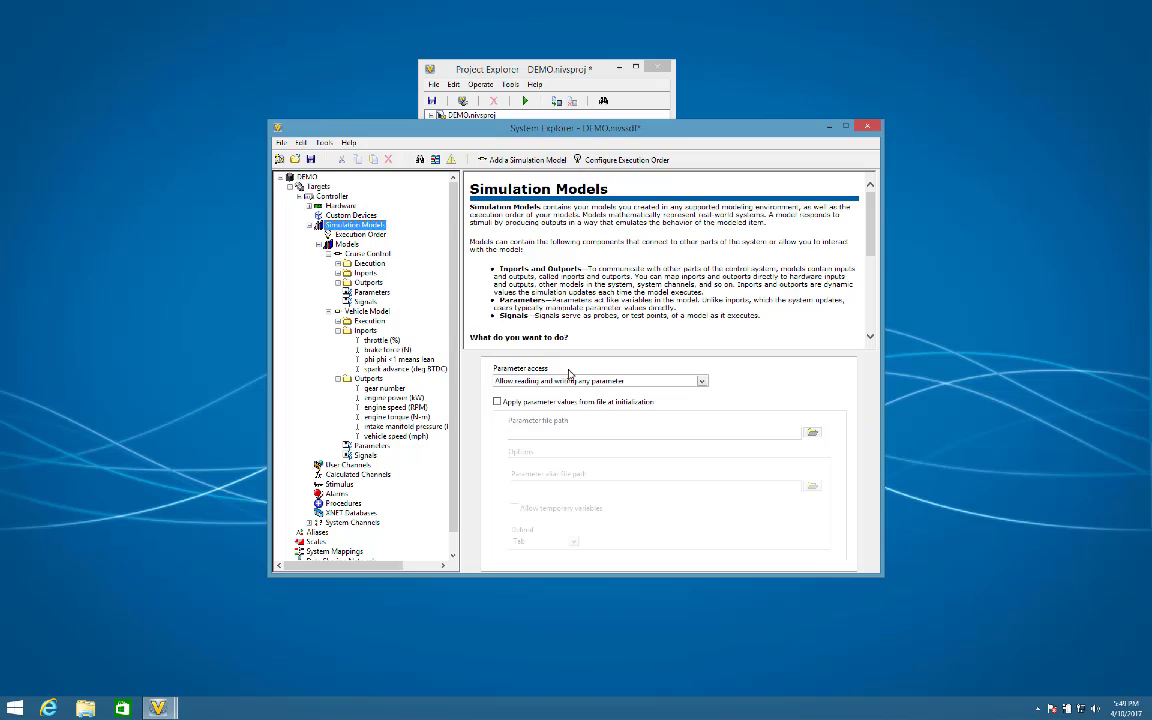
pyautogui.click(570, 381)
pyautogui.click(570, 398)
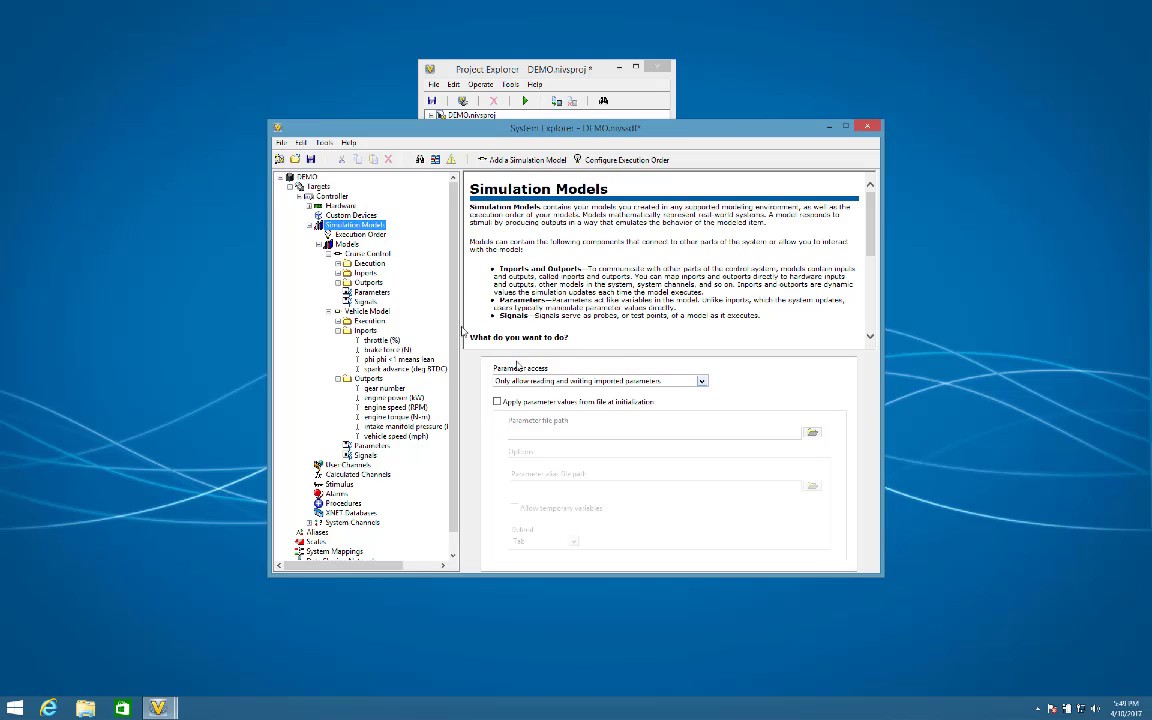
pyautogui.click(309, 225)
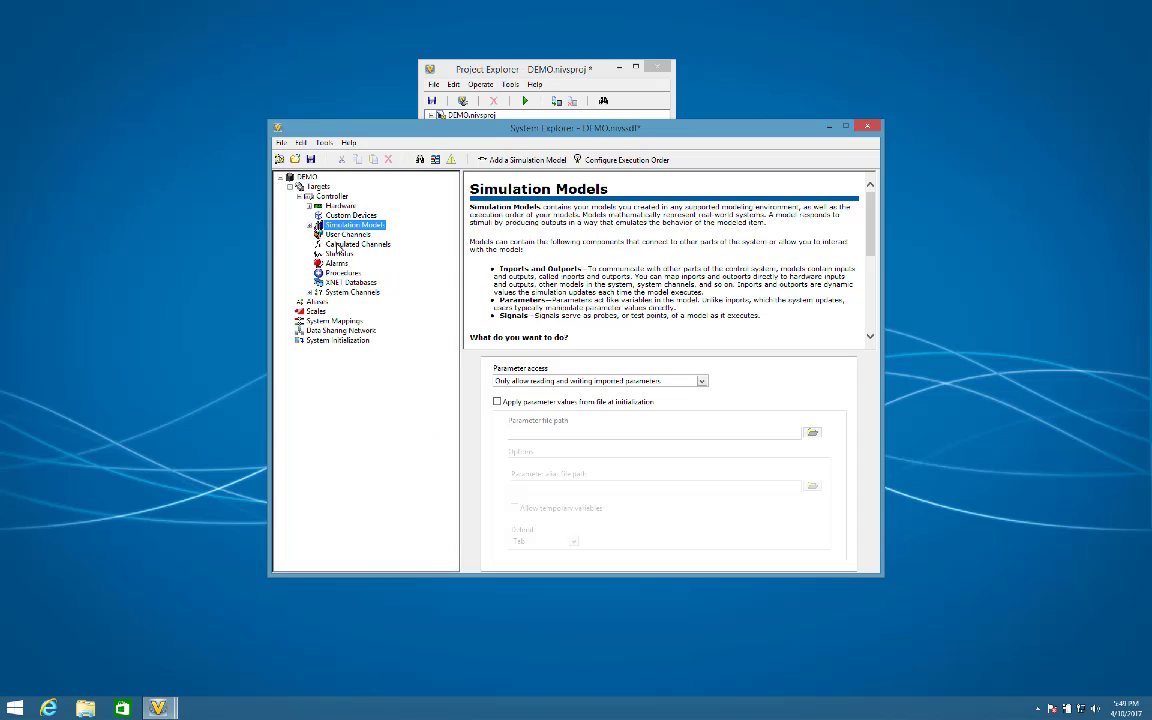
pyautogui.click(336, 245)
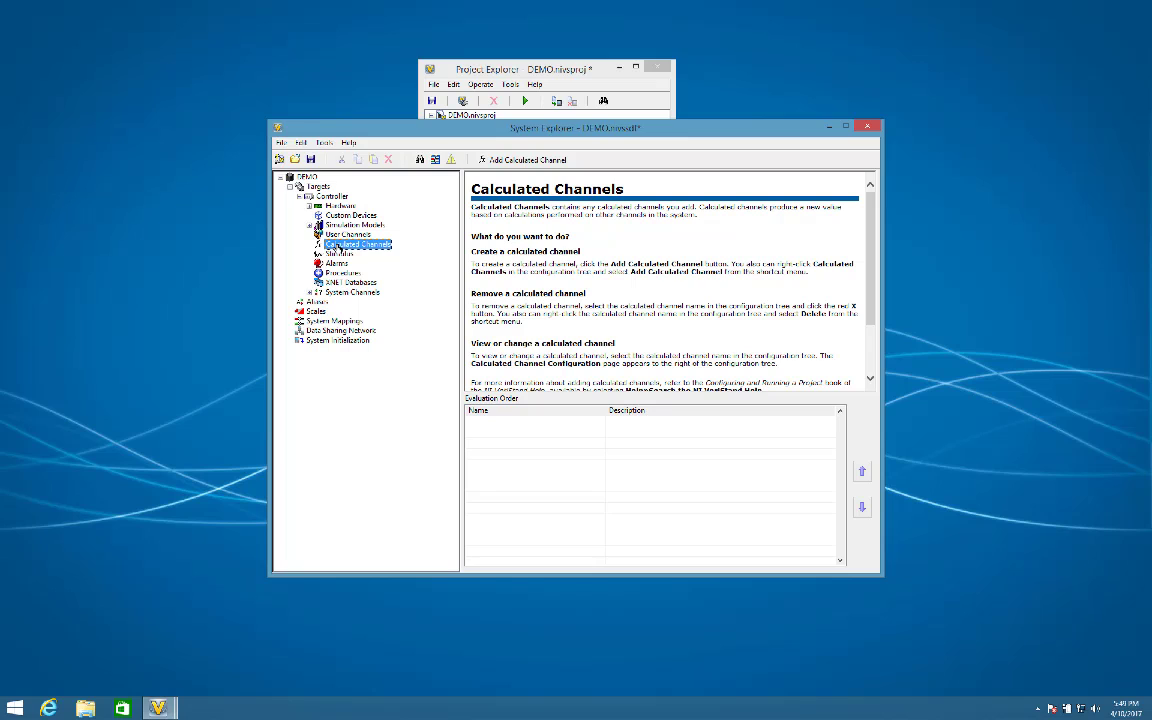
# Add a calculated channel named APP to Throttle with units %.
pyautogui.click(523, 159)
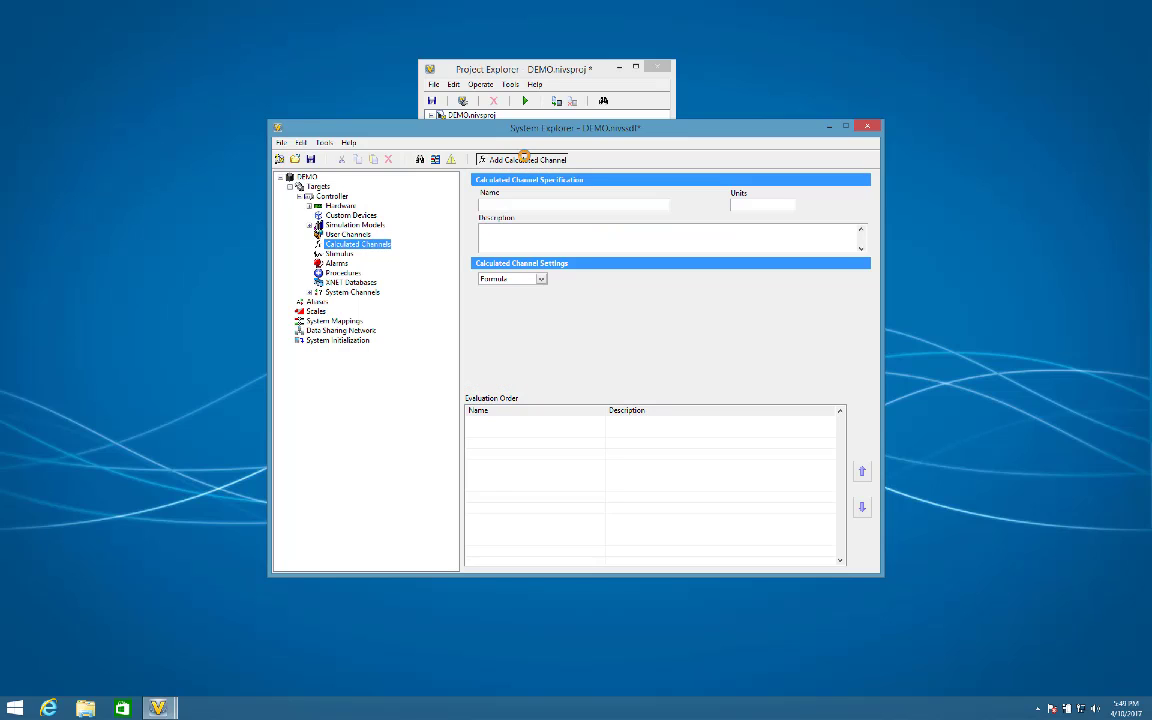
pyautogui.doubleClick(563, 207)
pyautogui.press('BackSpace')
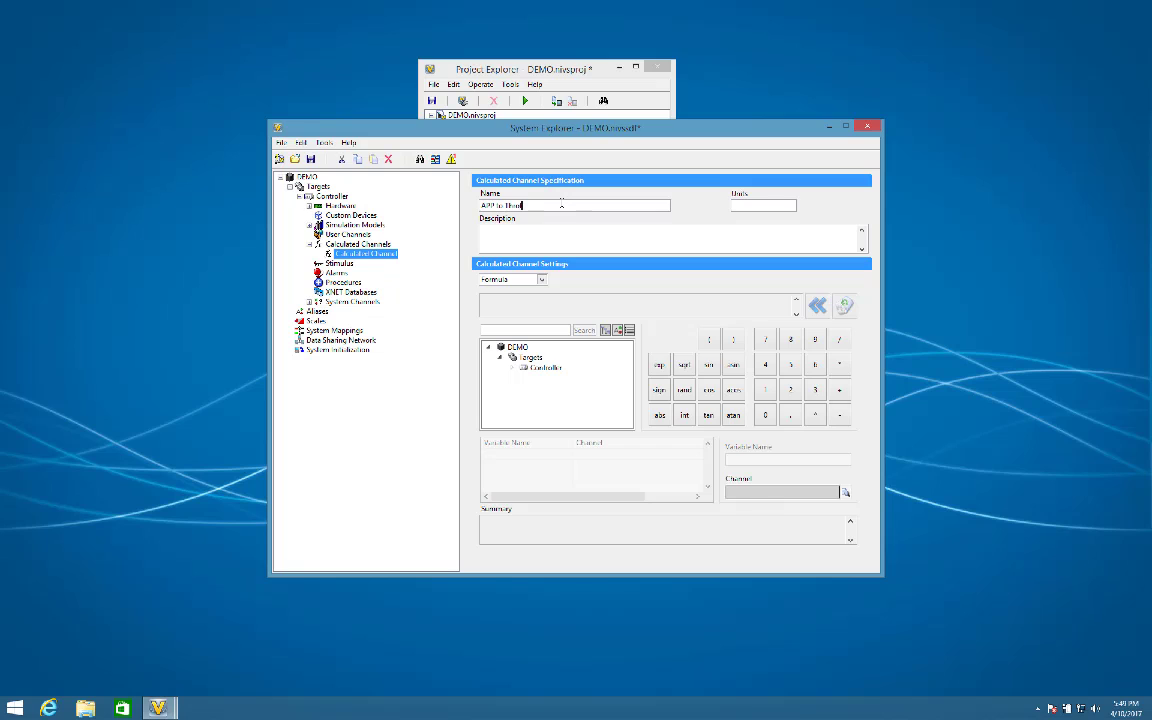
pyautogui.write('e')
pyautogui.click(757, 206)
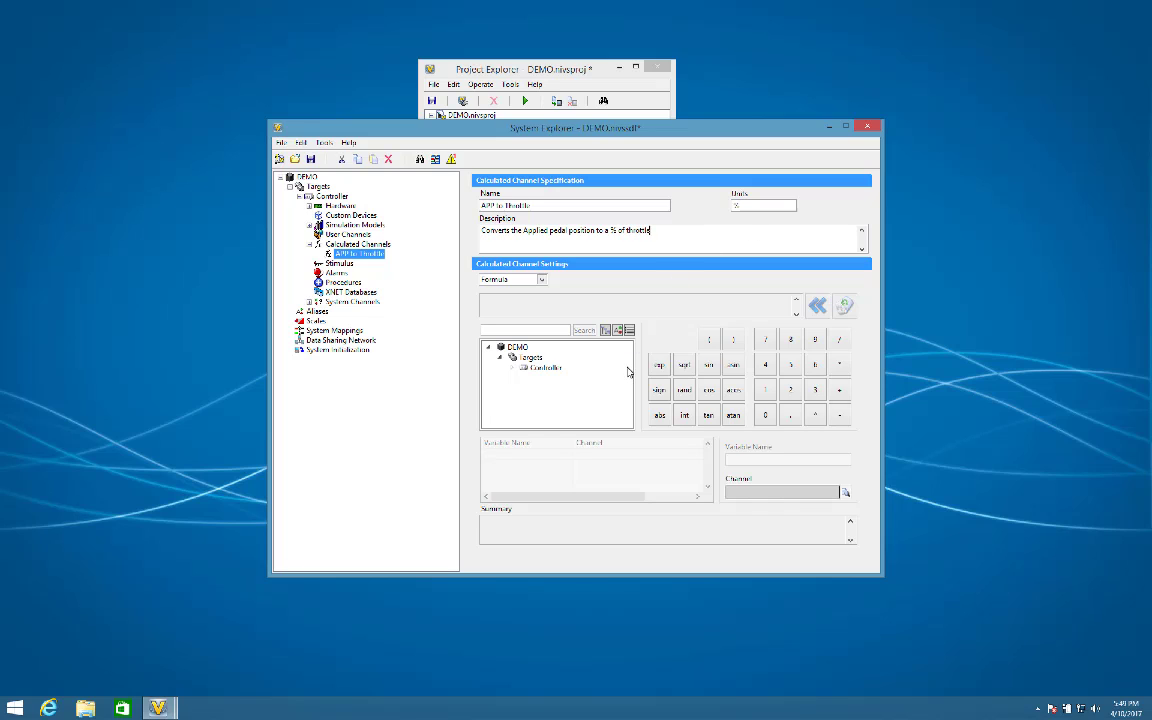
# Set its formula to 100*[Var0], with Var0 as the Cruise Control APP outport.
pyautogui.click(768, 415)
pyautogui.click(768, 416)
pyautogui.write('*')
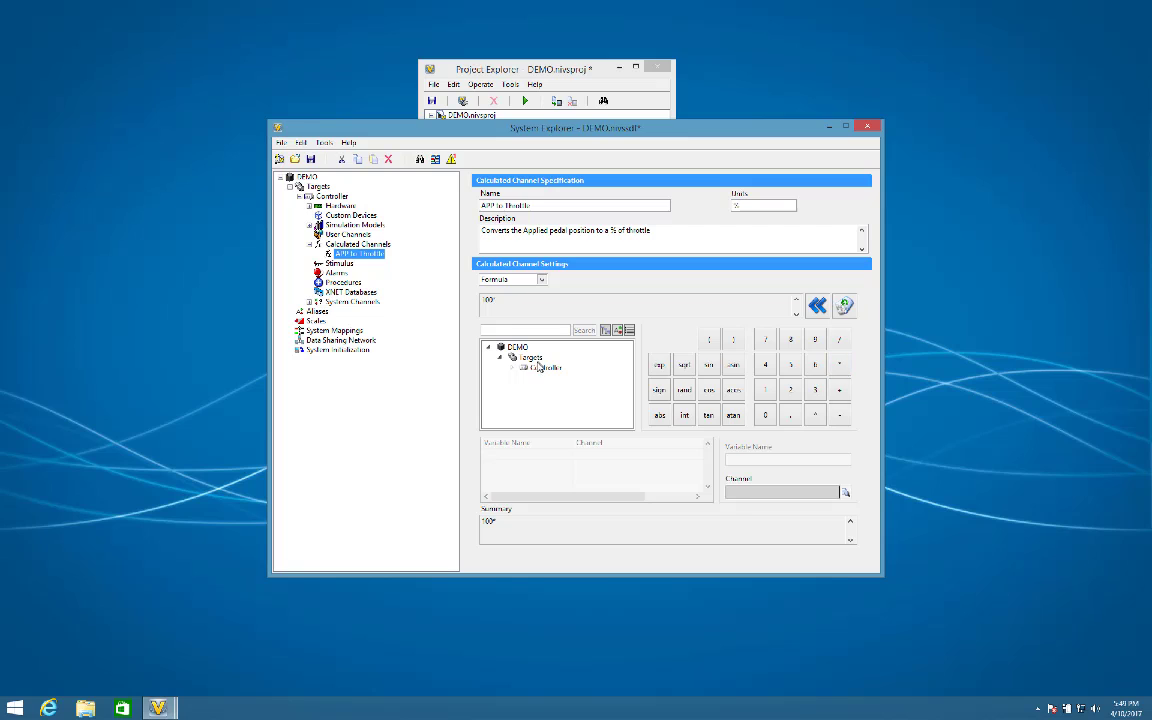
pyautogui.click(512, 368)
pyautogui.click(523, 378)
pyautogui.click(535, 388)
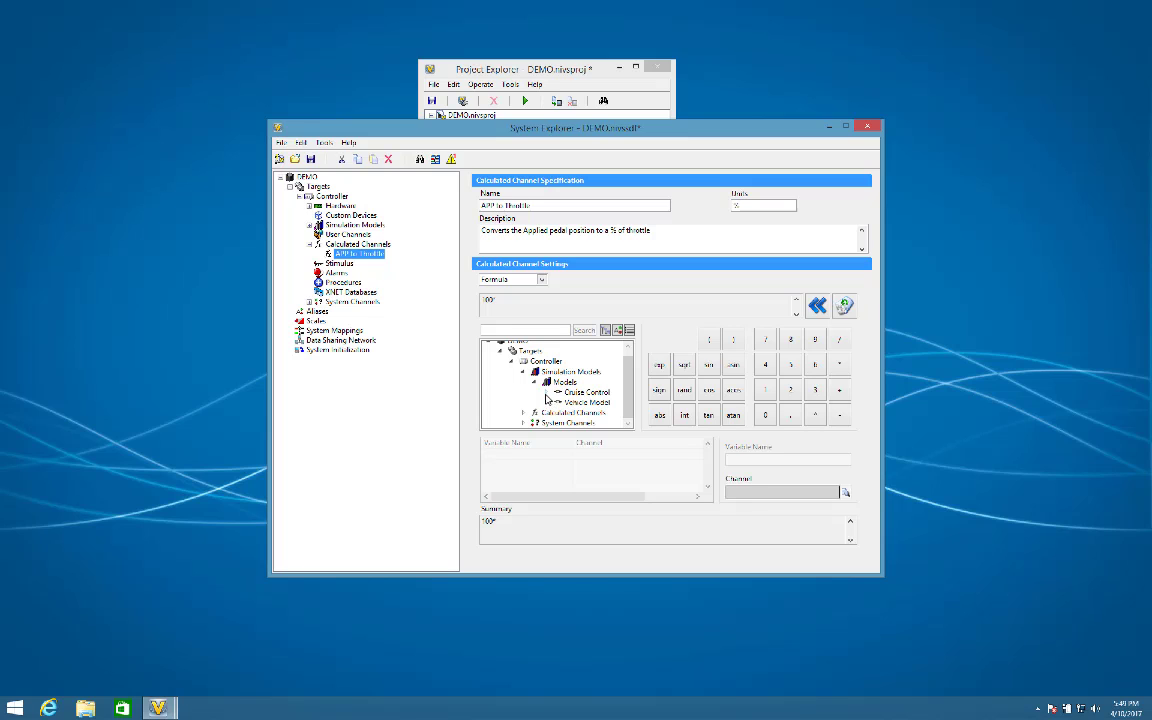
pyautogui.click(547, 392)
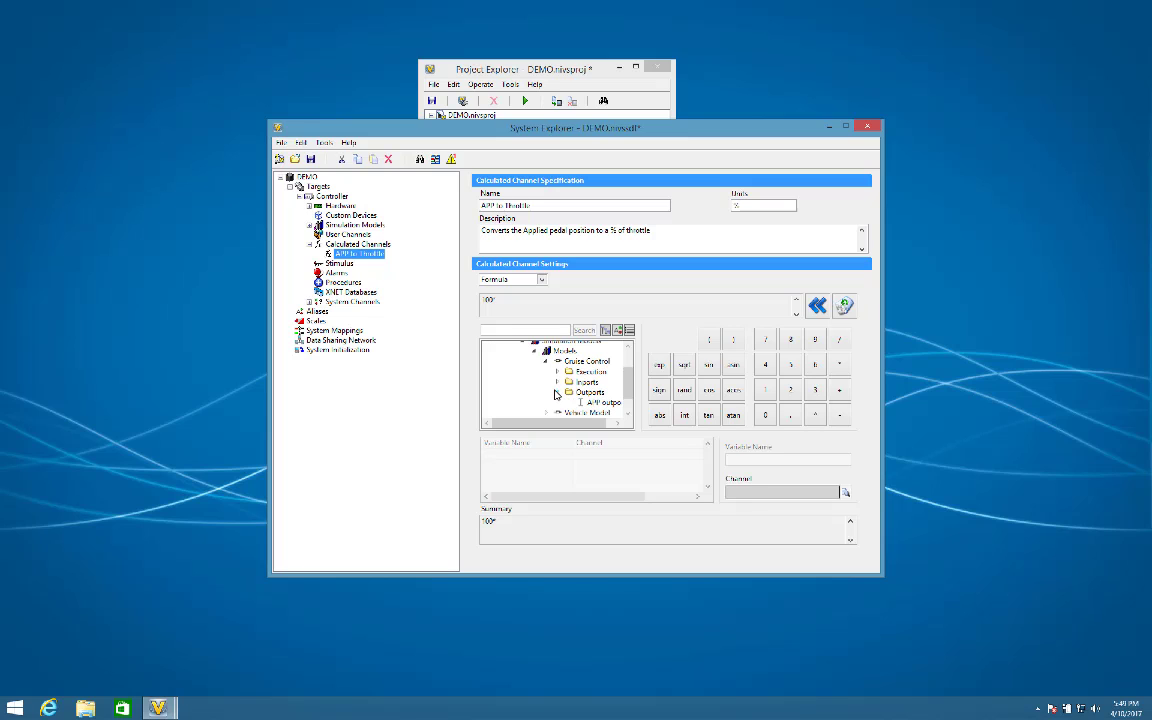
pyautogui.doubleClick(588, 392)
pyautogui.click(597, 404)
pyautogui.doubleClick(597, 404)
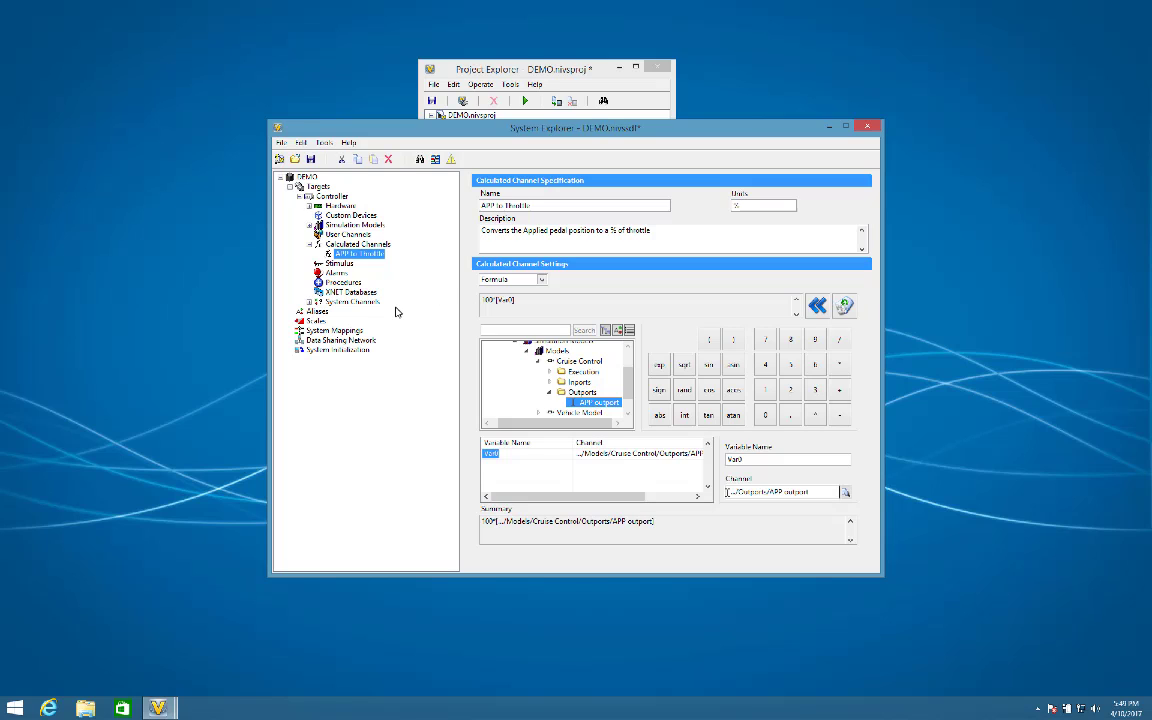
pyautogui.click(332, 235)
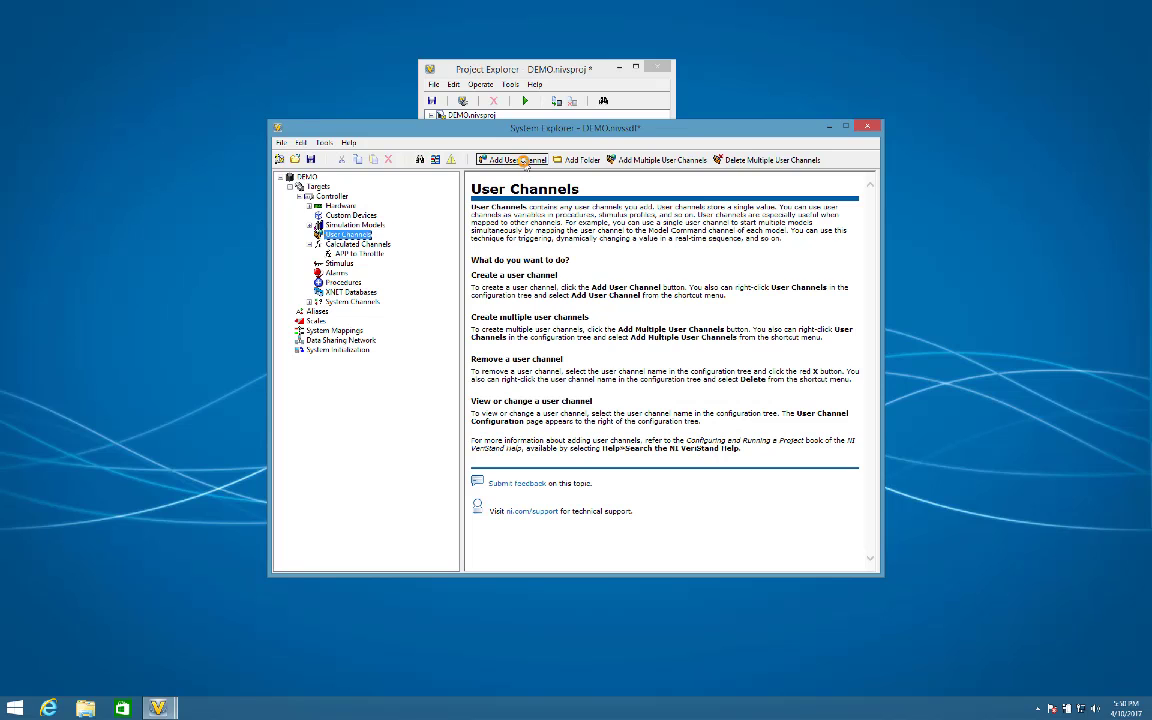
# Add a user channel and rename it from its default name to 'Phi Phi'.
pyautogui.click(492, 160)
pyautogui.moveTo(530, 204); pyautogui.dragTo(467, 207)
pyautogui.write('Pi')
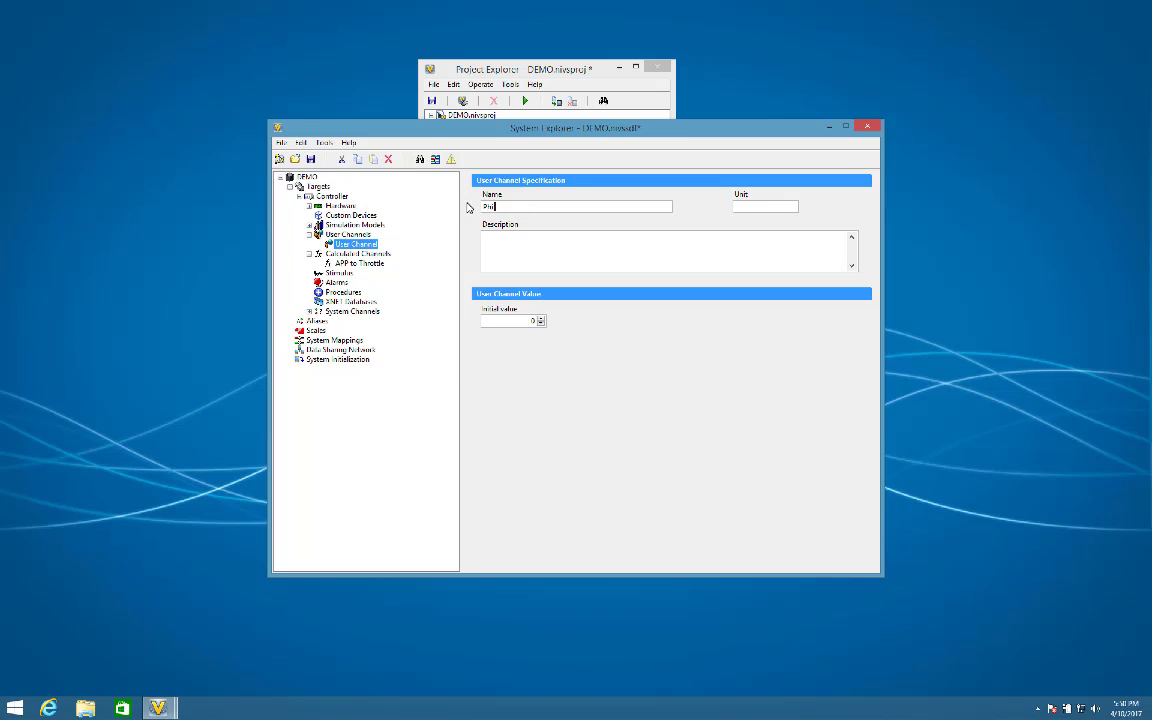
pyautogui.click(739, 207)
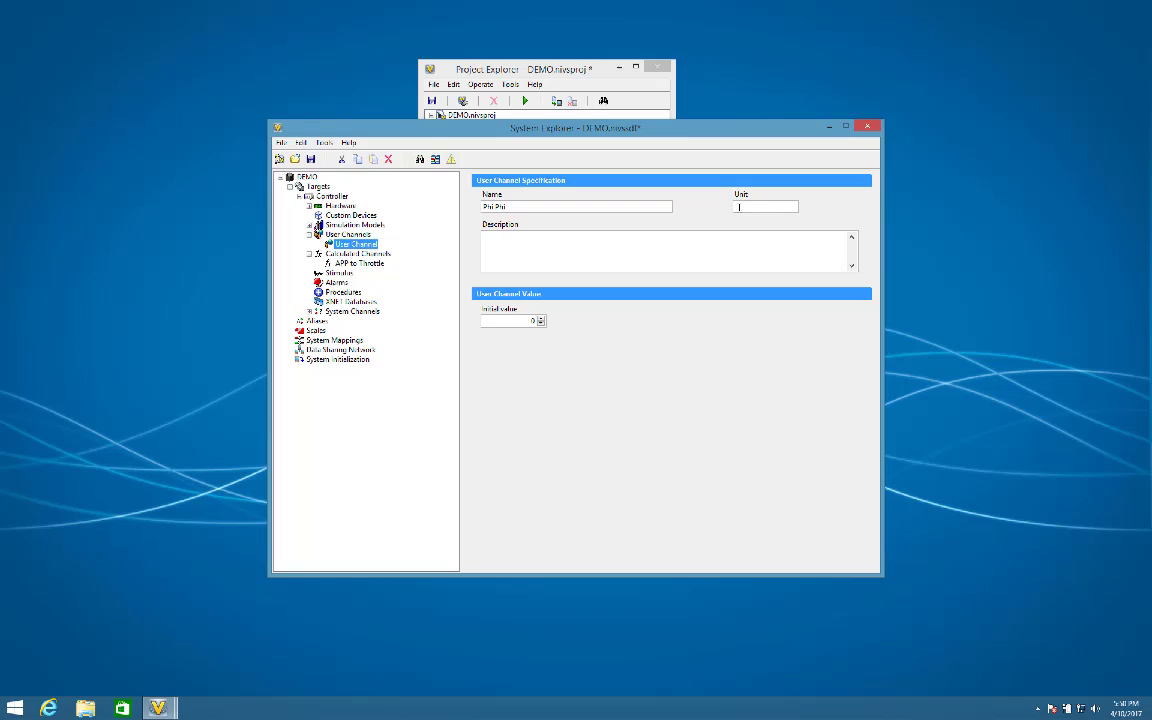
pyautogui.click(523, 320)
# Map the Phi Phi user channel to the Vehicle Model phi inport.
pyautogui.click(437, 160)
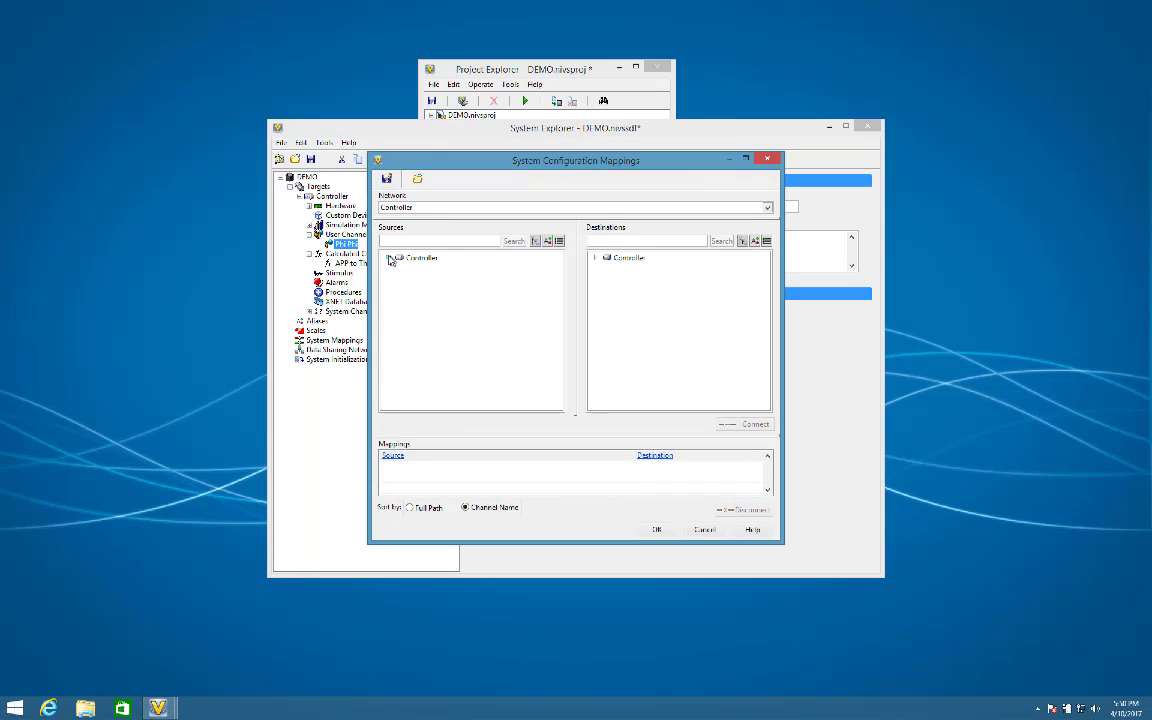
pyautogui.click(389, 259)
pyautogui.click(399, 278)
pyautogui.click(432, 289)
pyautogui.click(595, 258)
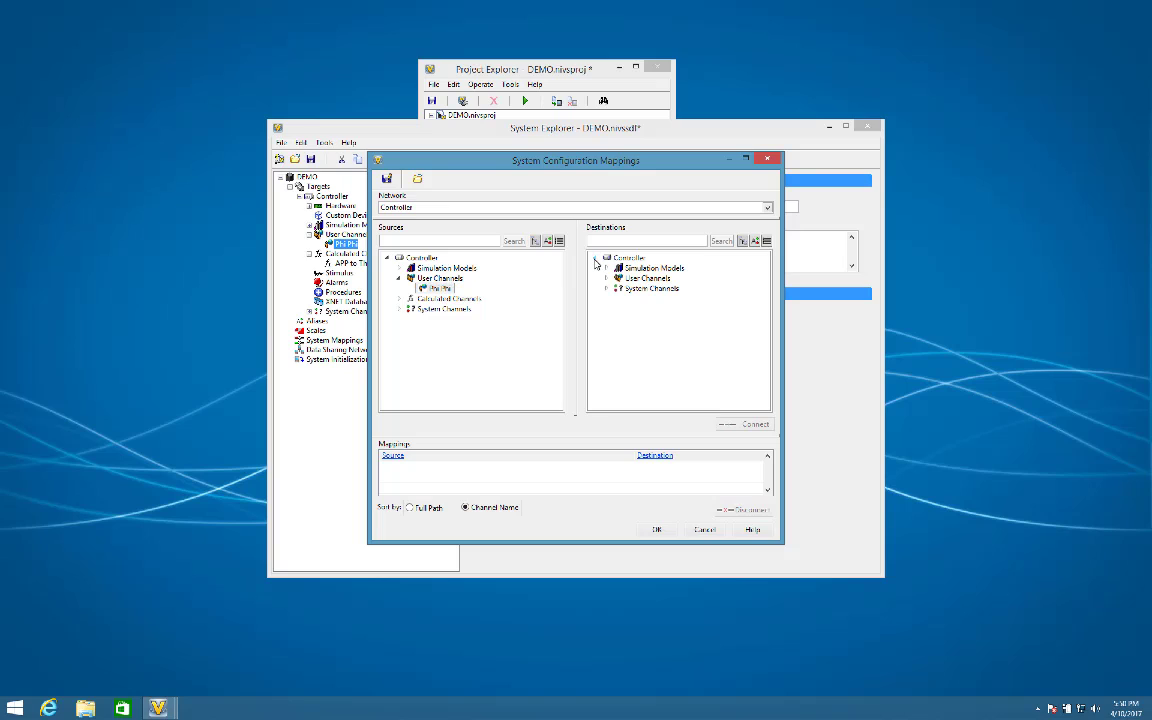
pyautogui.click(606, 268)
pyautogui.click(618, 278)
pyautogui.click(630, 298)
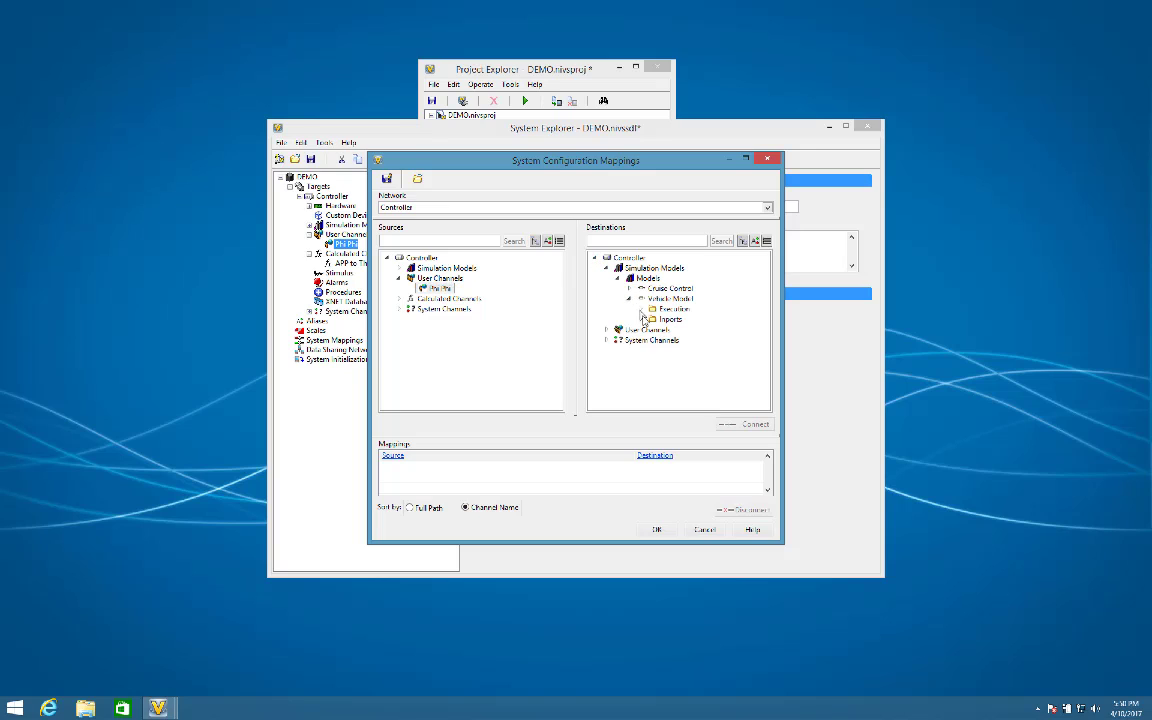
pyautogui.click(641, 319)
pyautogui.click(676, 340)
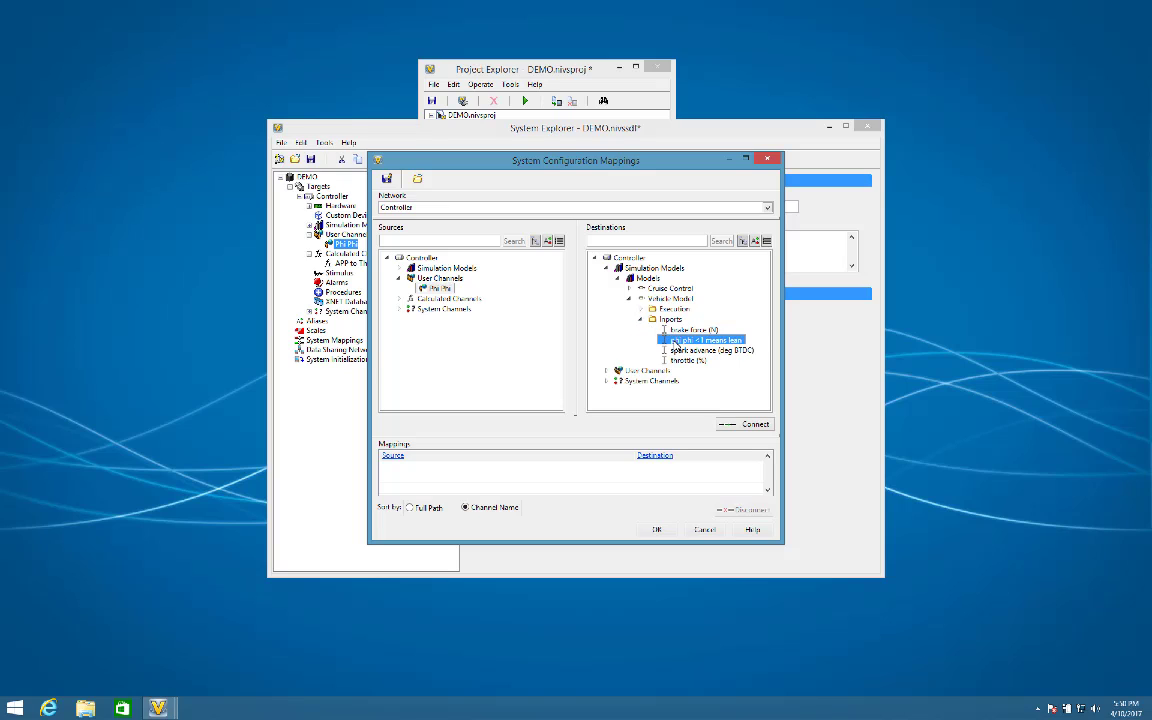
pyautogui.click(736, 424)
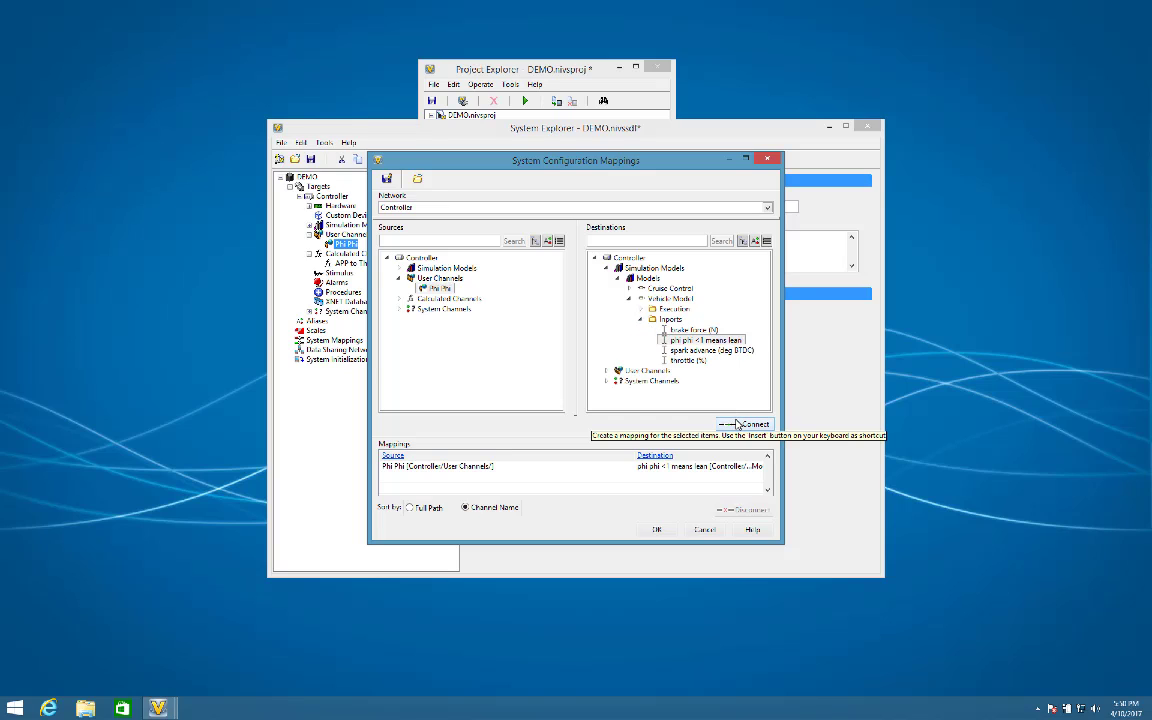
# Import the mappings from Mapping/Tutorial Mapping.txt, accept them, and review System Mappings.
pyautogui.click(418, 179)
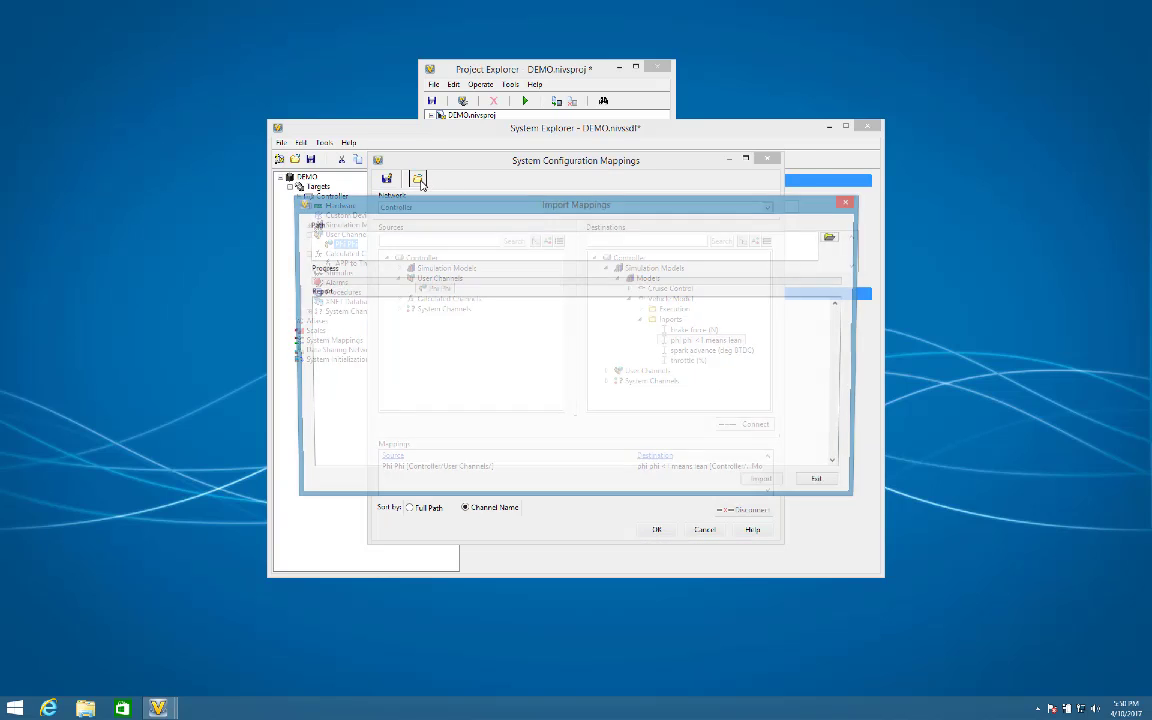
pyautogui.click(834, 237)
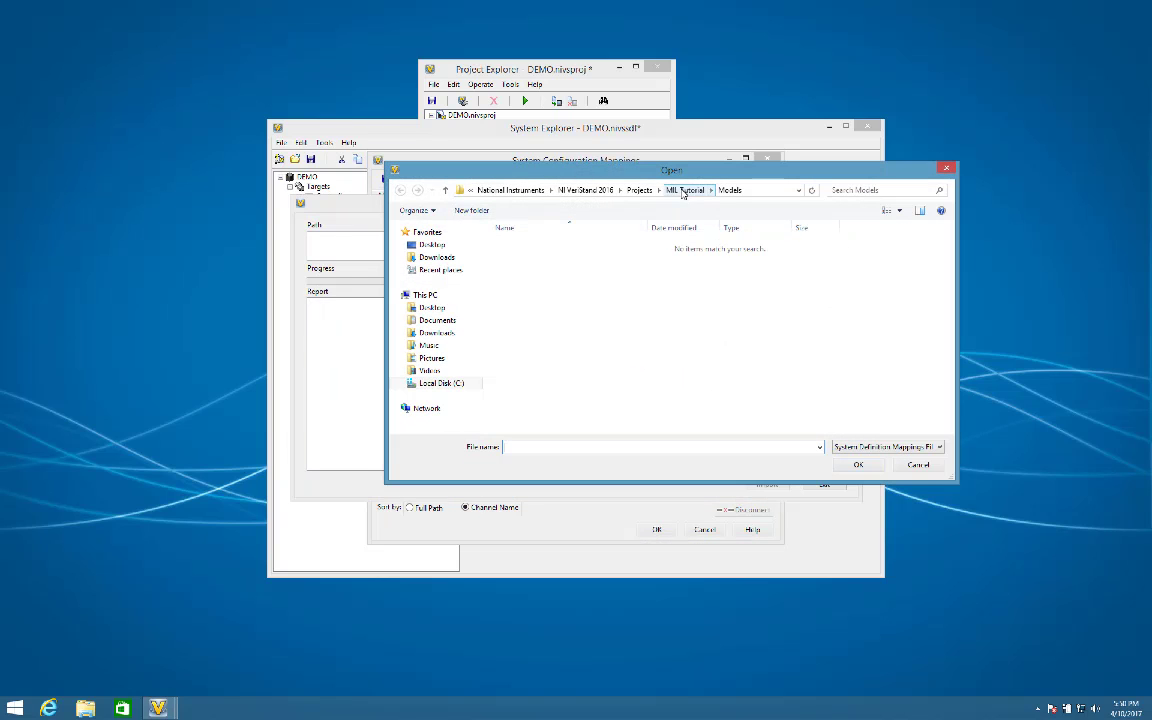
pyautogui.click(686, 190)
pyautogui.doubleClick(516, 296)
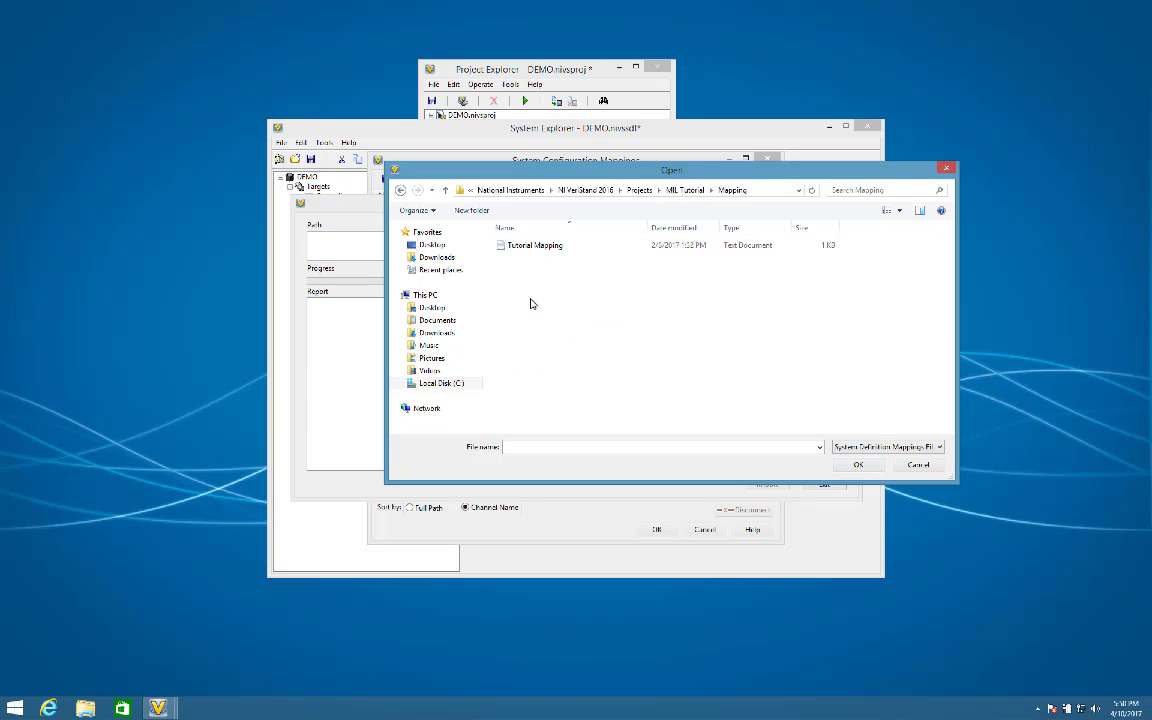
pyautogui.click(531, 250)
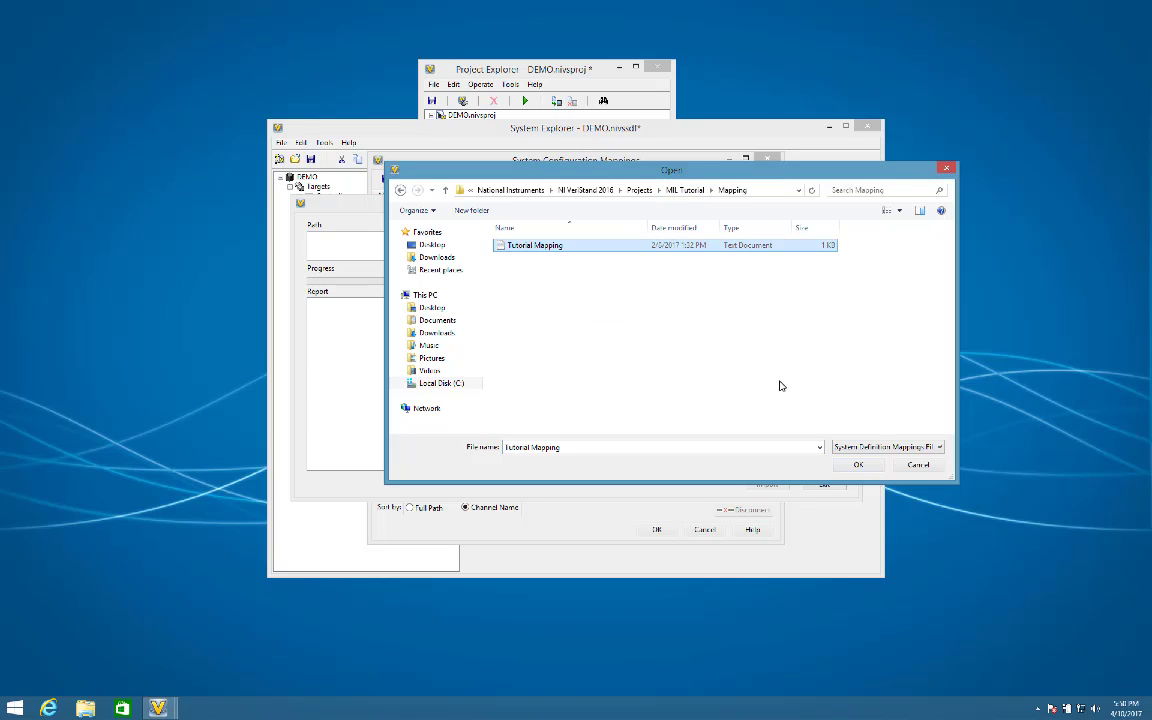
pyautogui.click(845, 465)
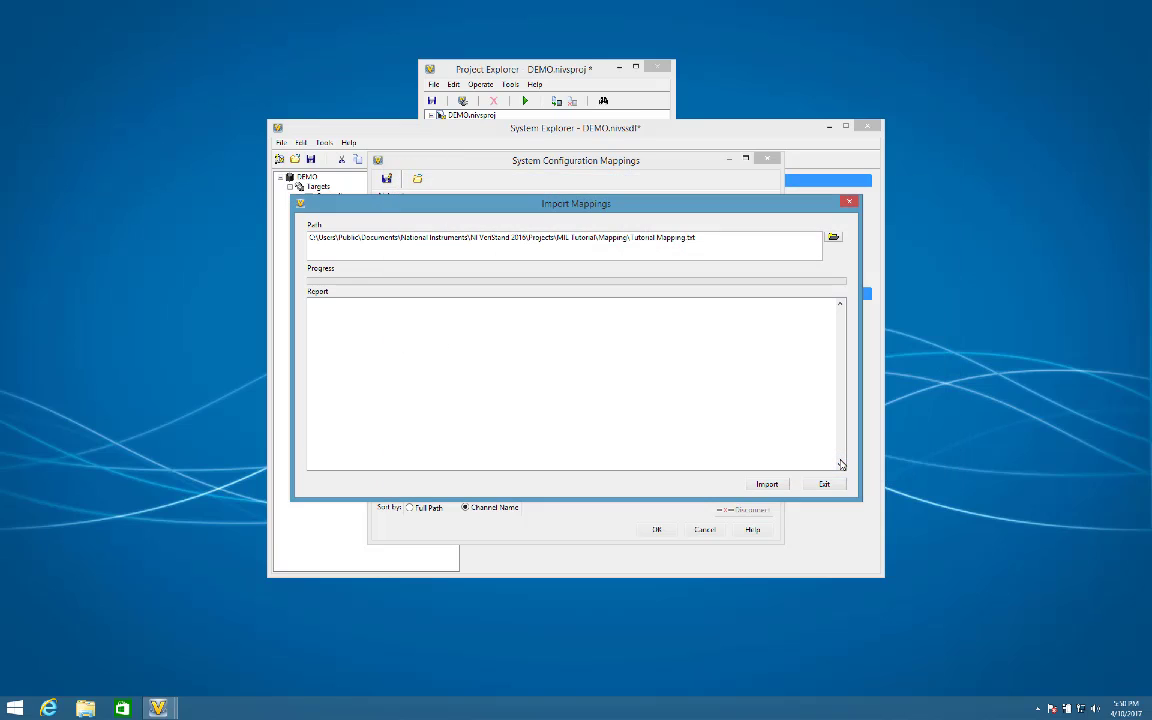
pyautogui.click(766, 484)
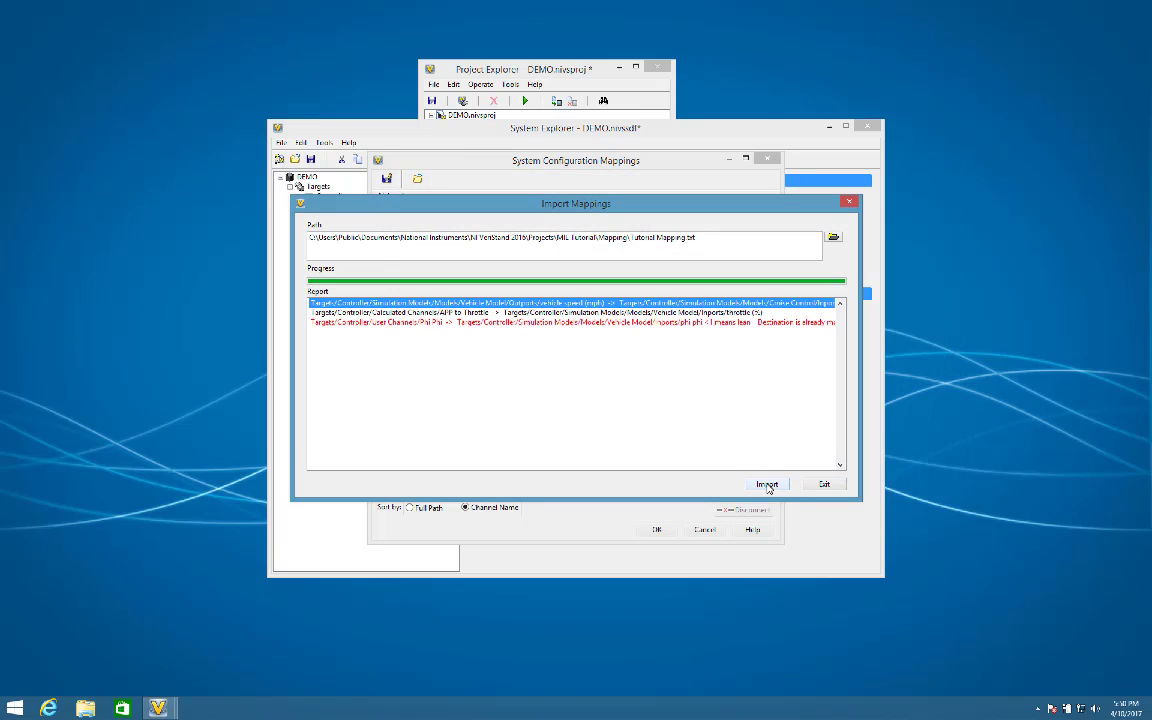
pyautogui.click(822, 485)
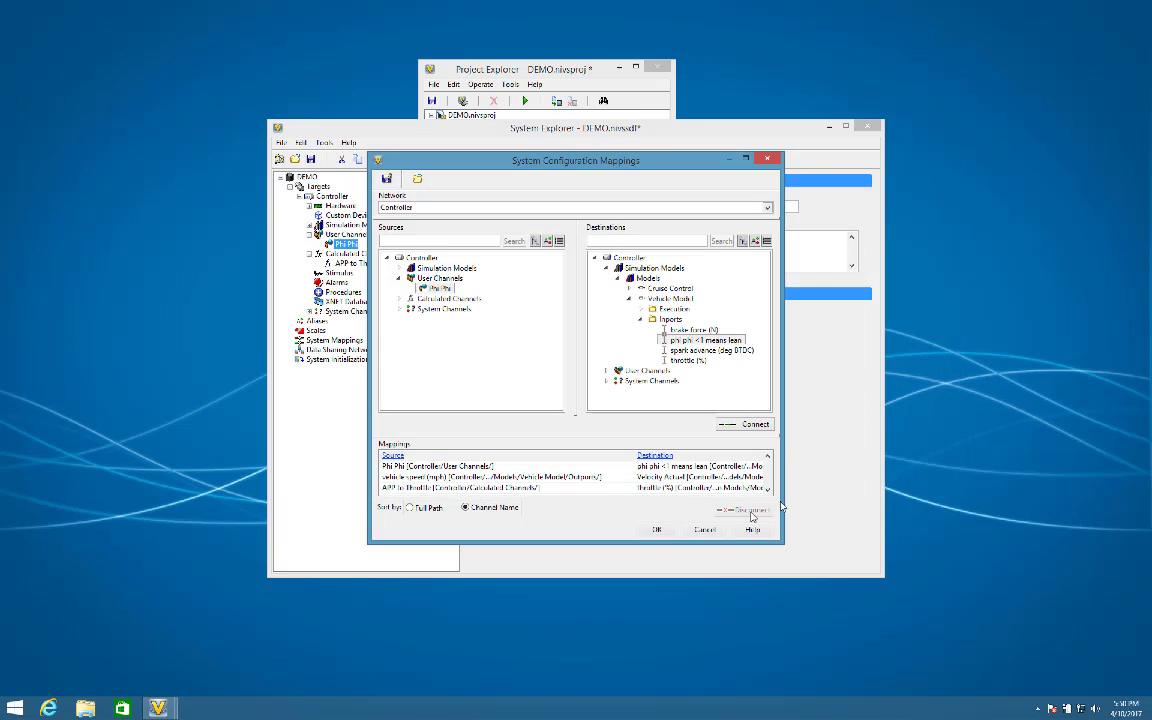
pyautogui.click(658, 529)
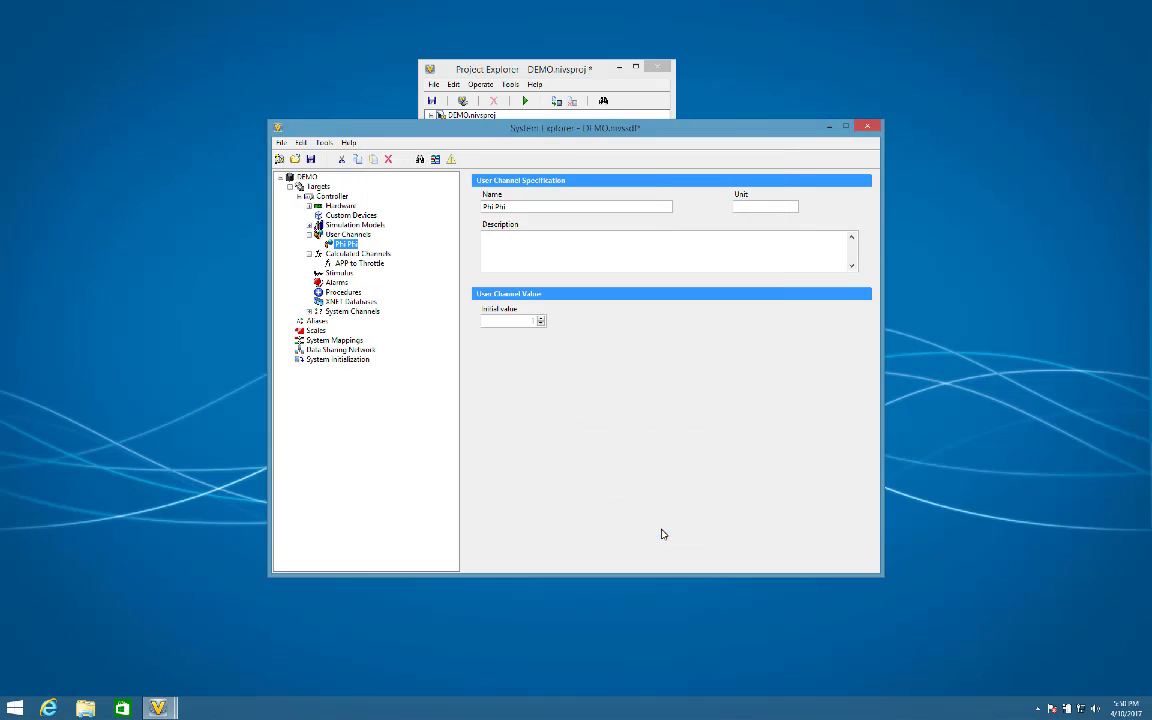
pyautogui.click(352, 341)
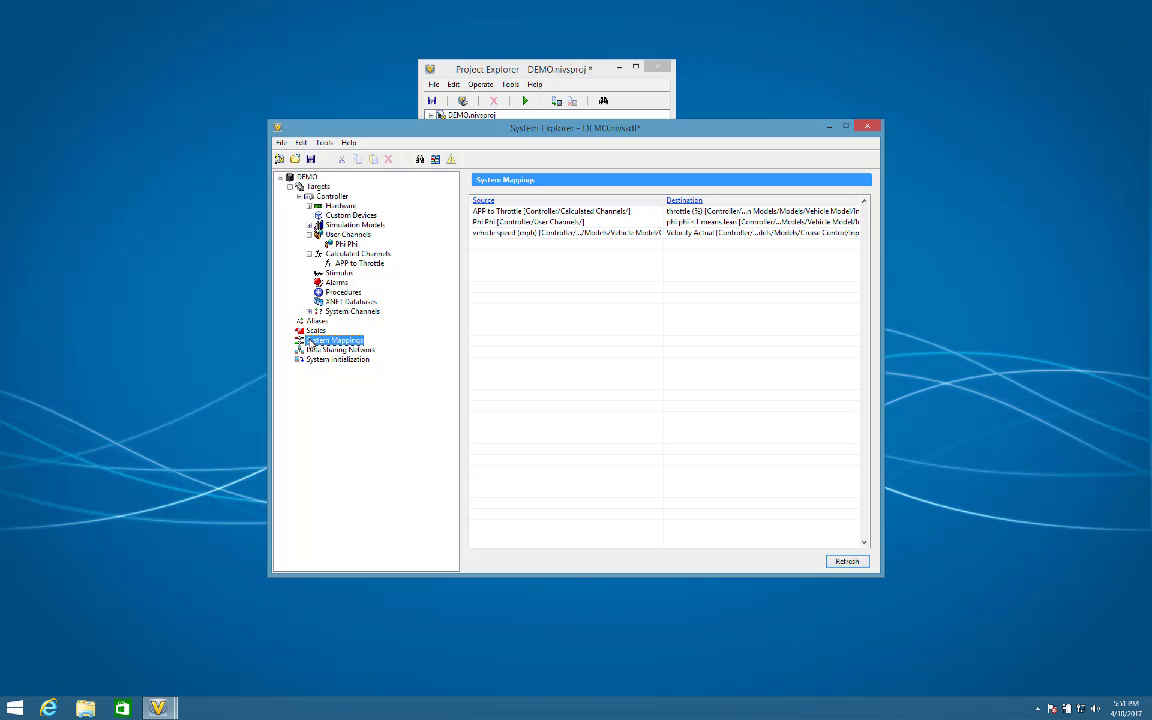
pyautogui.click(311, 196)
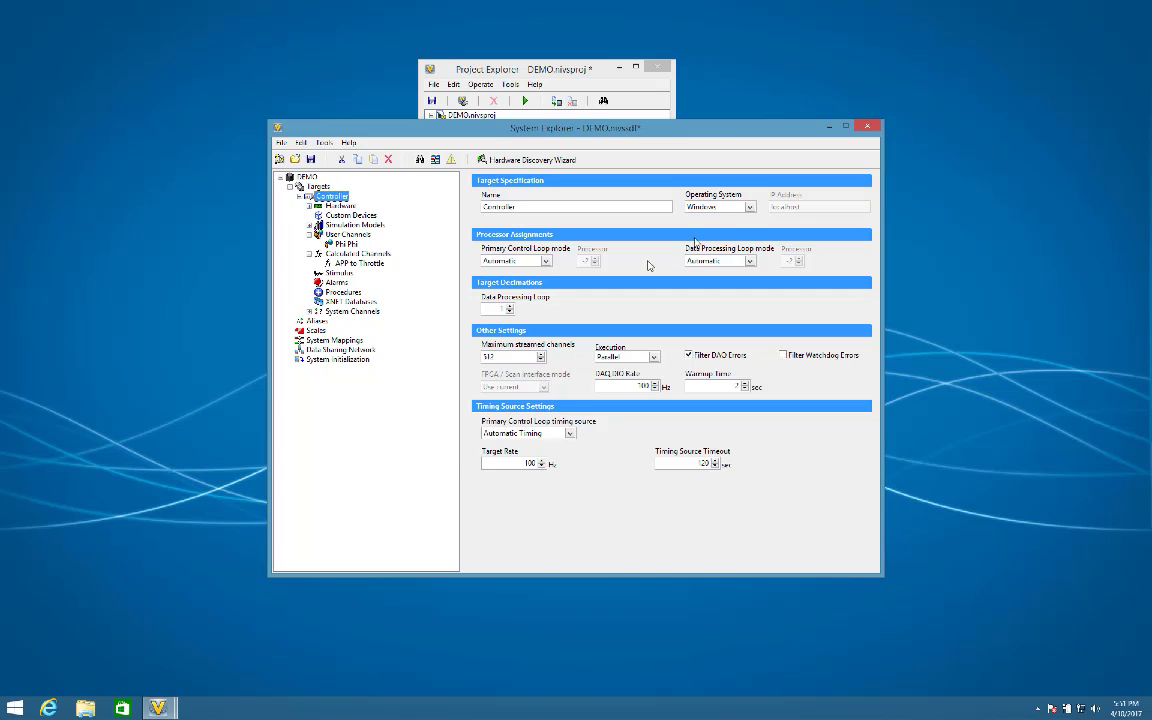
# Keep the Controller on Windows with a 100 Hz target rate.
pyautogui.click(750, 207)
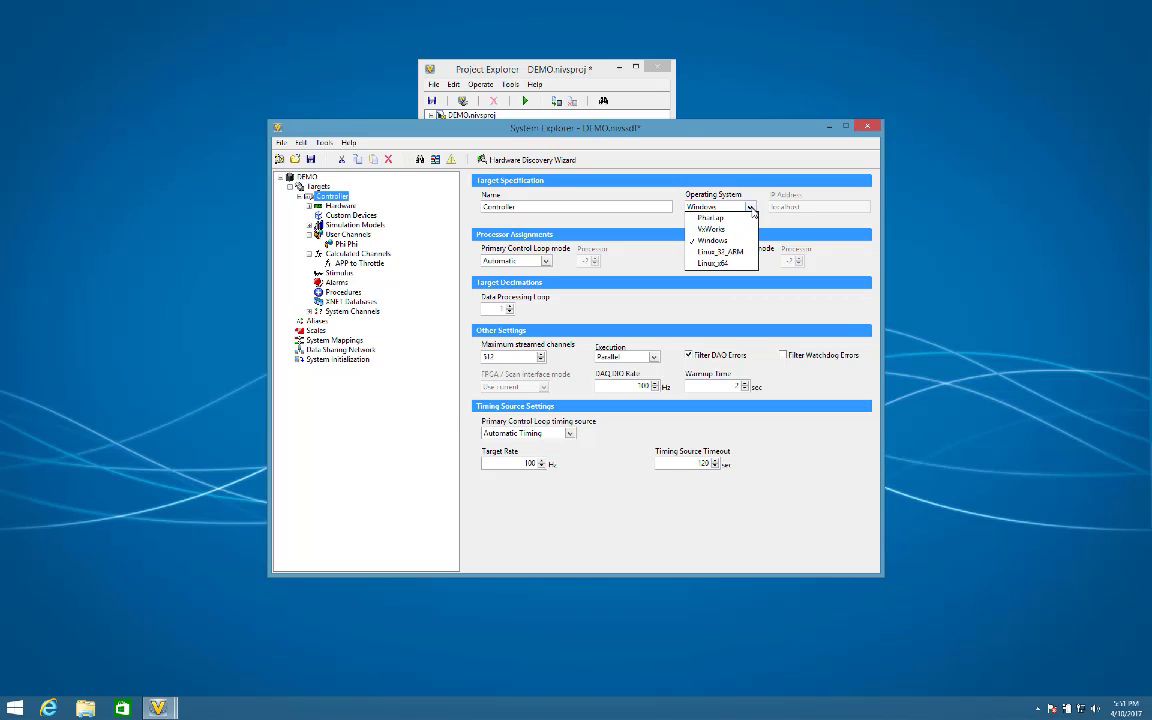
pyautogui.click(752, 210)
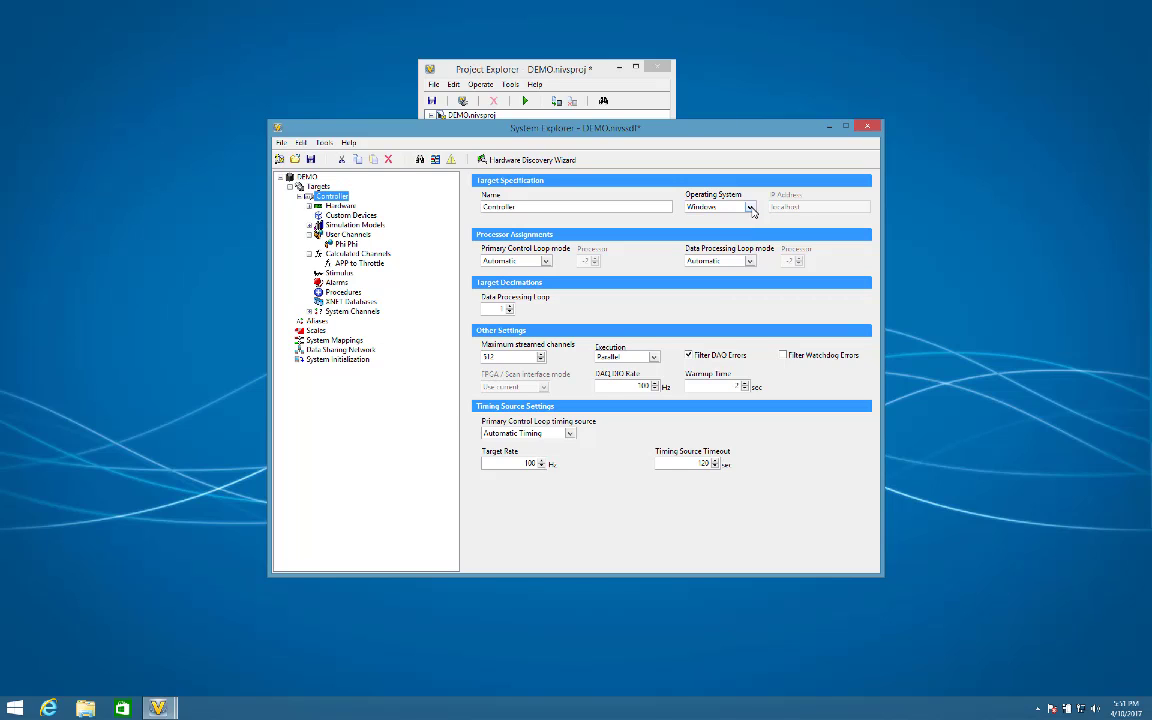
pyautogui.doubleClick(528, 463)
pyautogui.click(518, 465)
# Review the Vehicle Model and Cruise Control settings, then save the system definition.
pyautogui.click(309, 226)
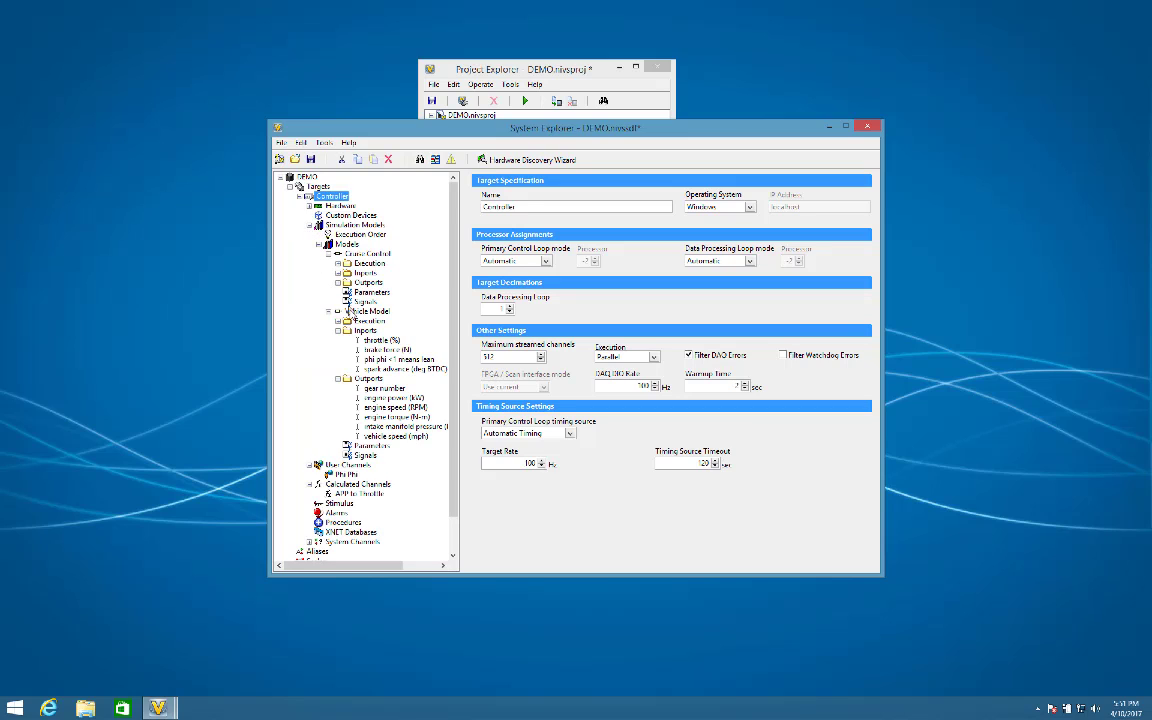
pyautogui.click(350, 311)
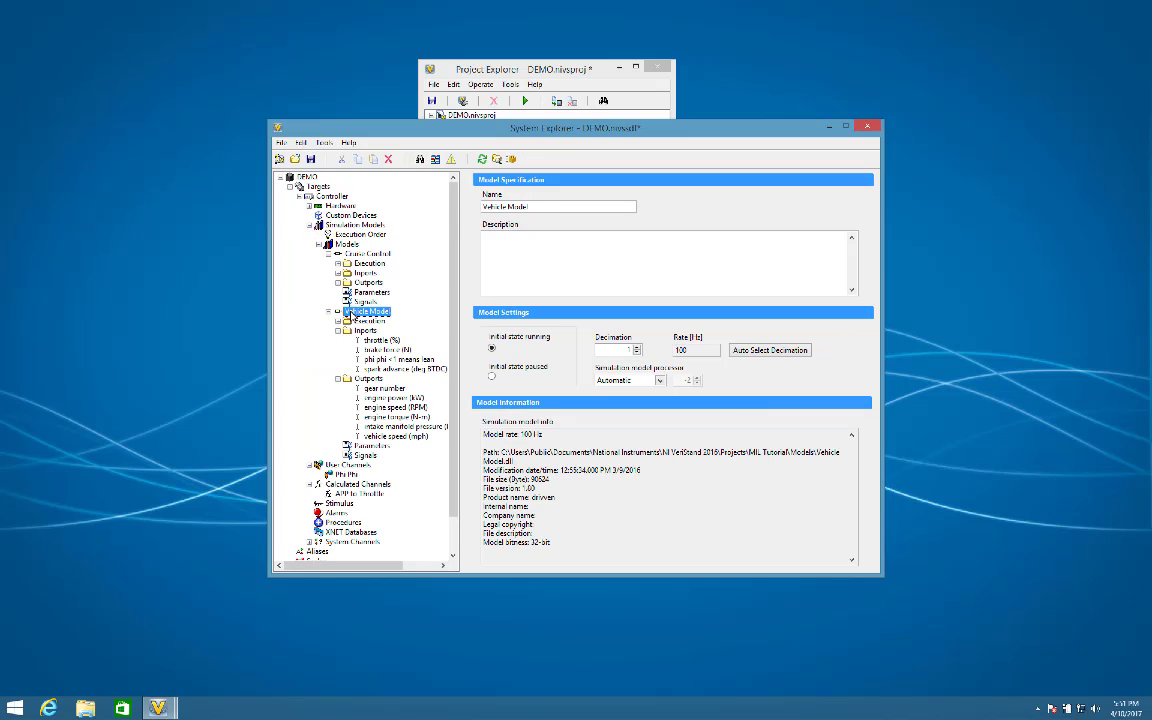
pyautogui.click(358, 255)
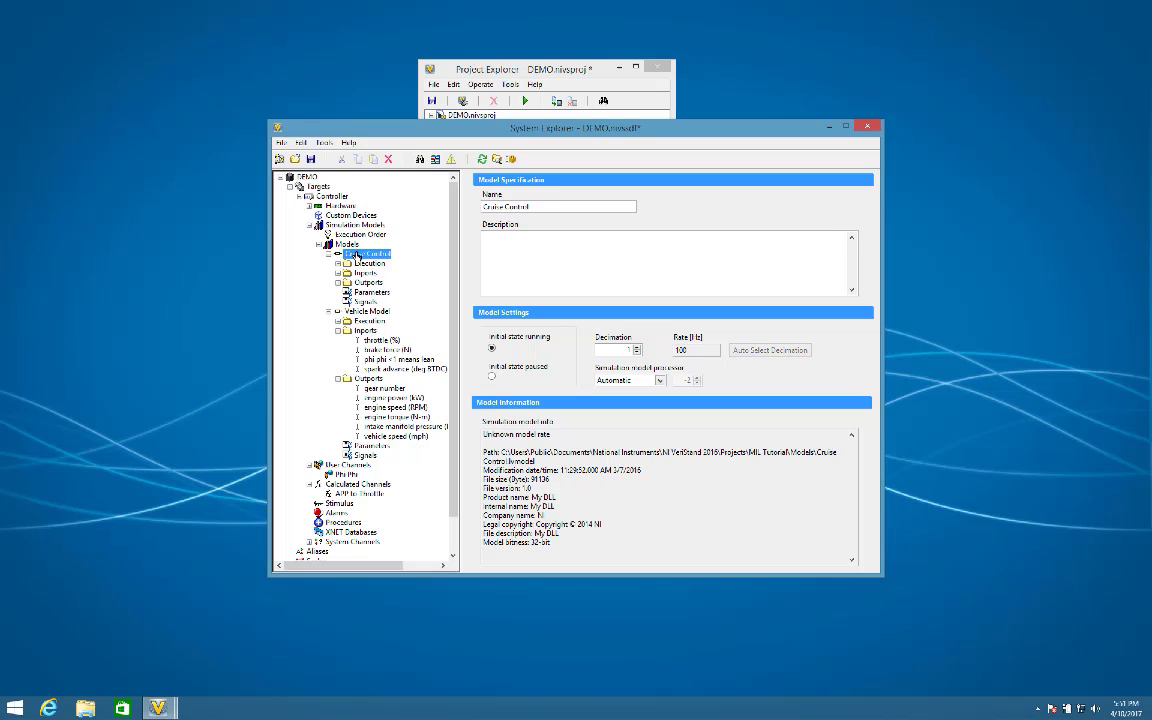
pyautogui.click(329, 197)
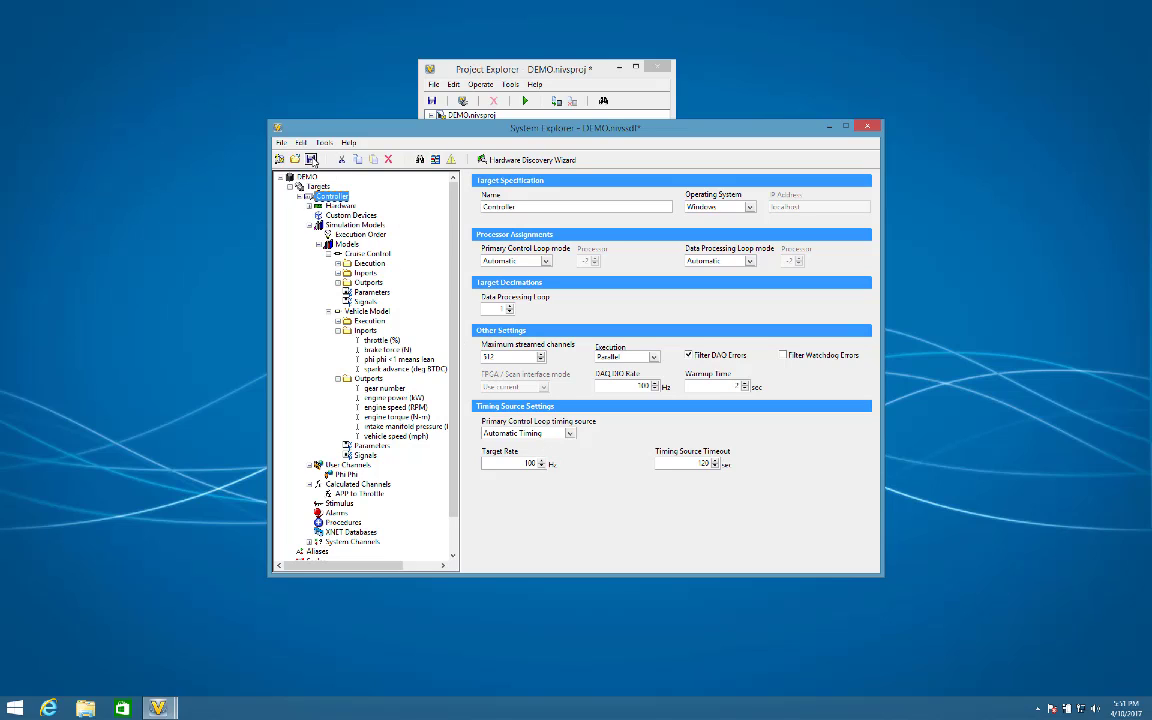
pyautogui.click(311, 159)
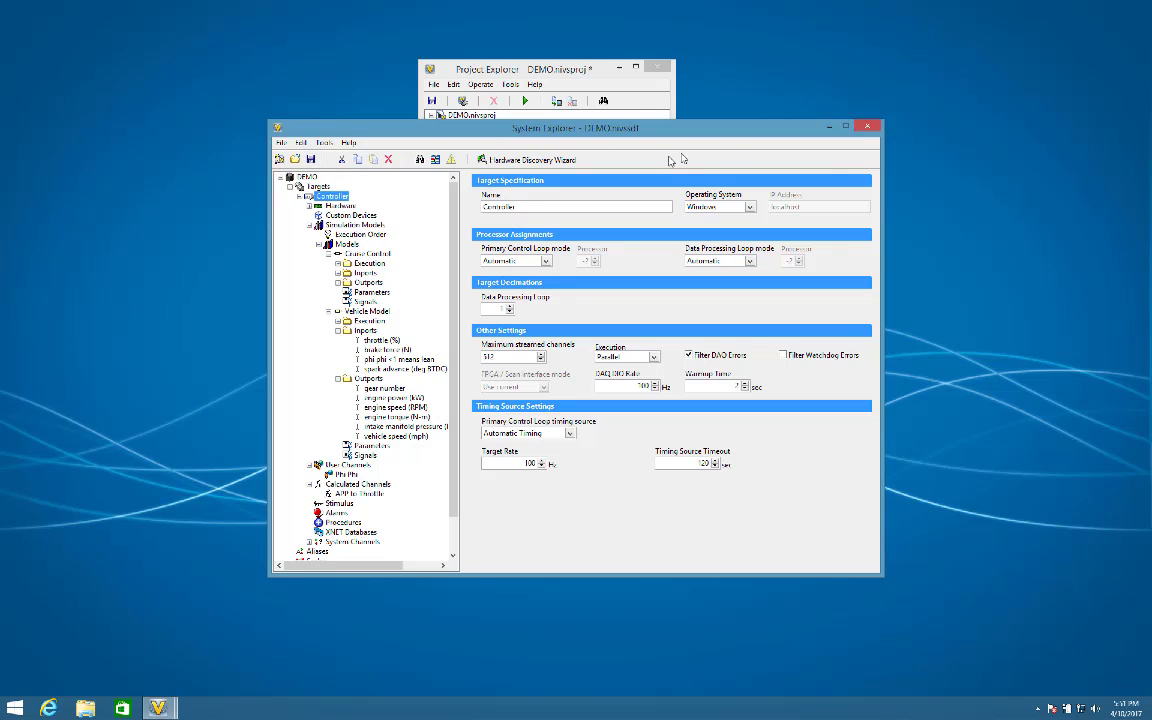
# Close System Explorer and open the project's user interface in a full-screen UI Manager.
pyautogui.click(870, 129)
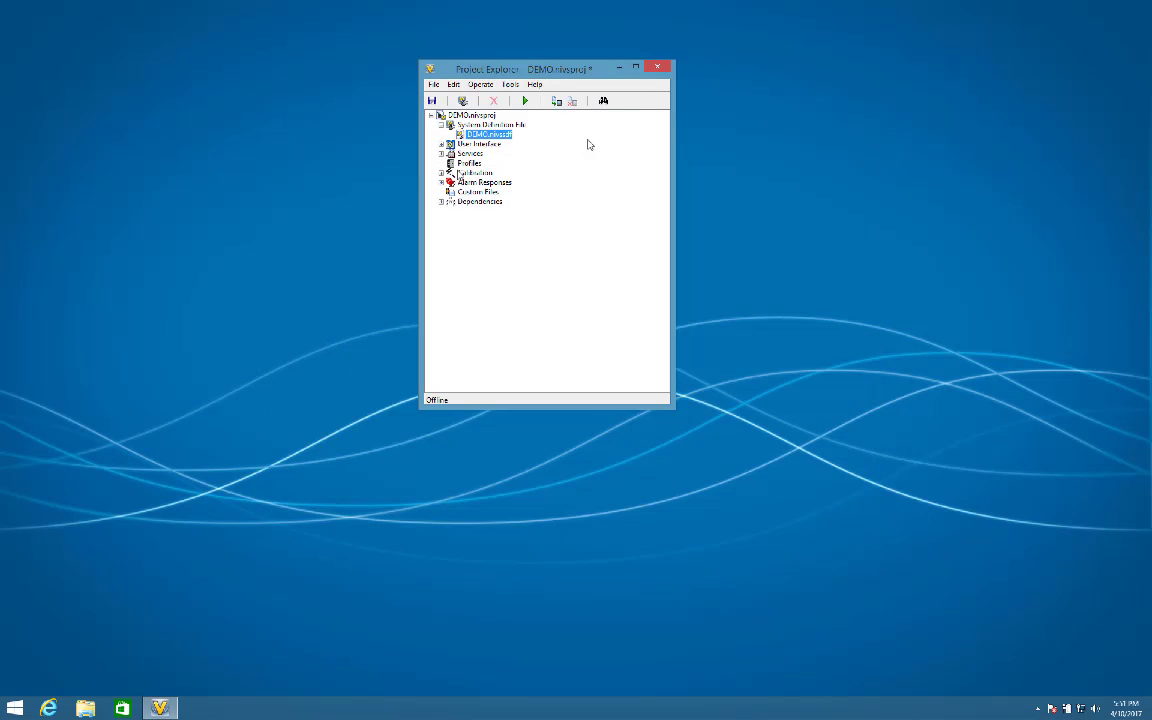
pyautogui.click(441, 145)
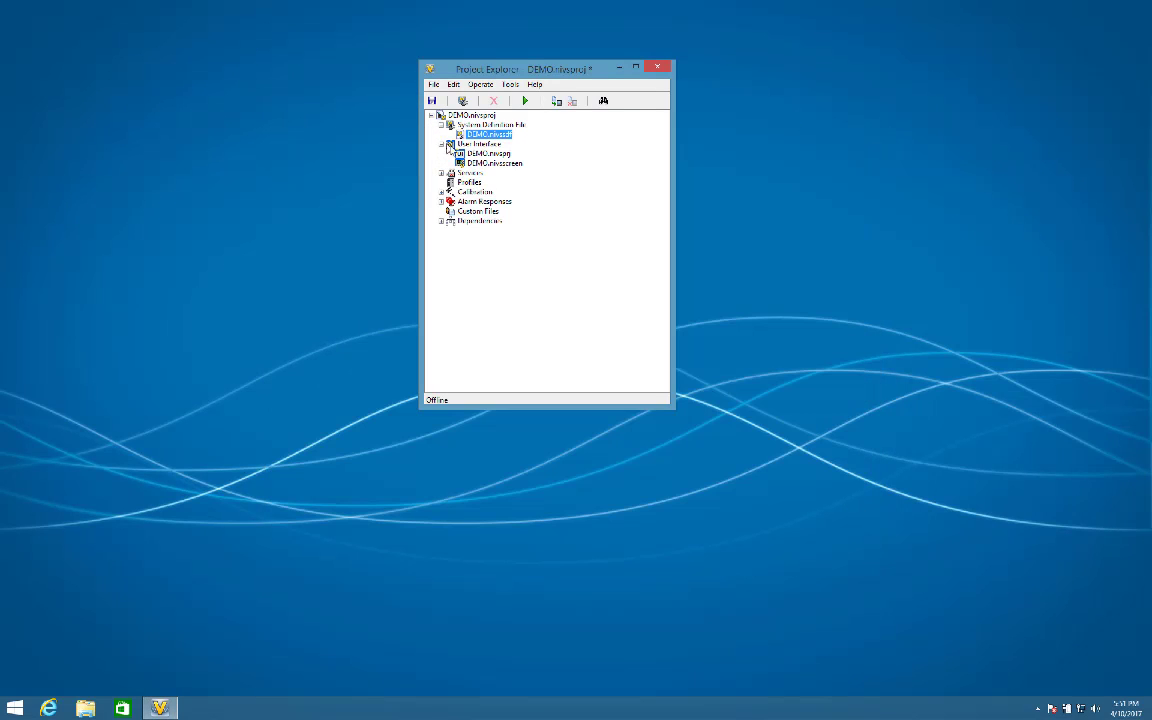
pyautogui.doubleClick(474, 154)
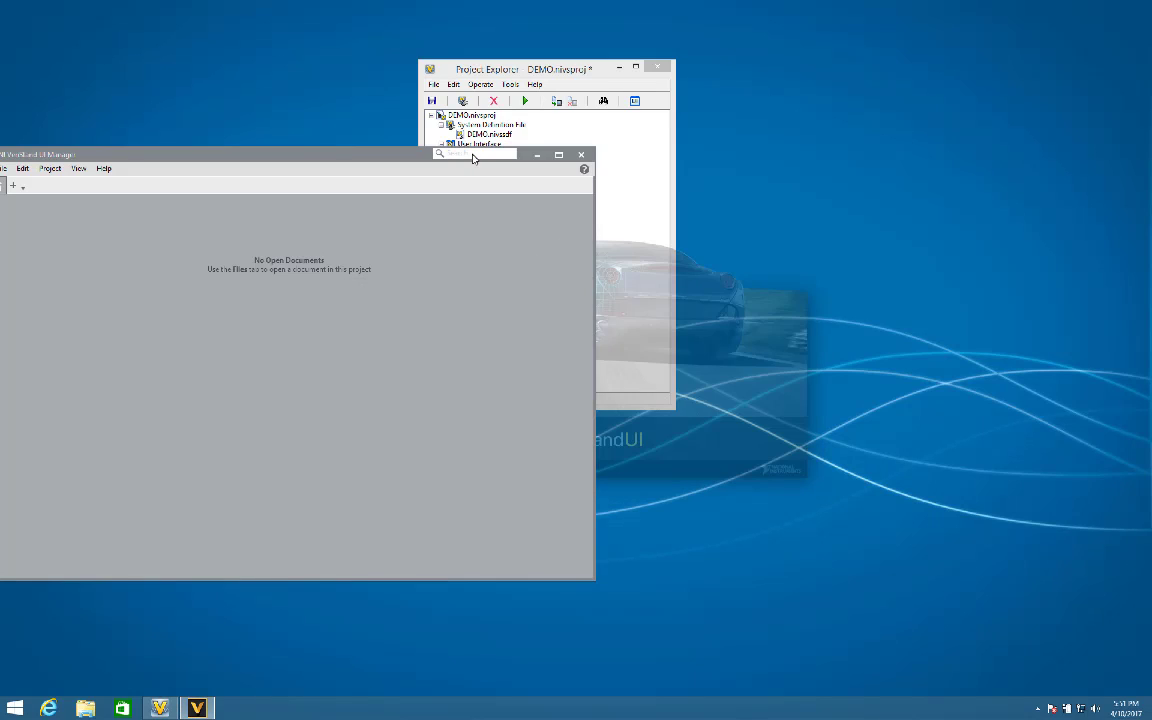
pyautogui.click(559, 155)
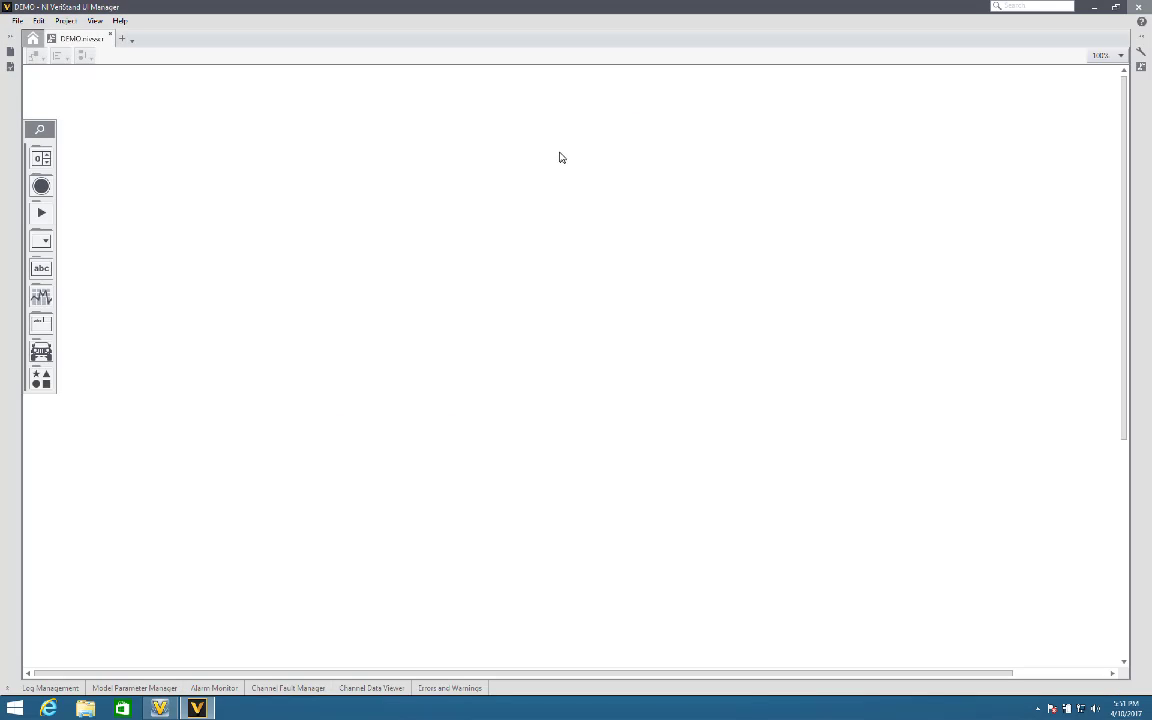
# Pin the System Definition tree, expanding both models, User Channels and Calculated Channels.
pyautogui.click(10, 68)
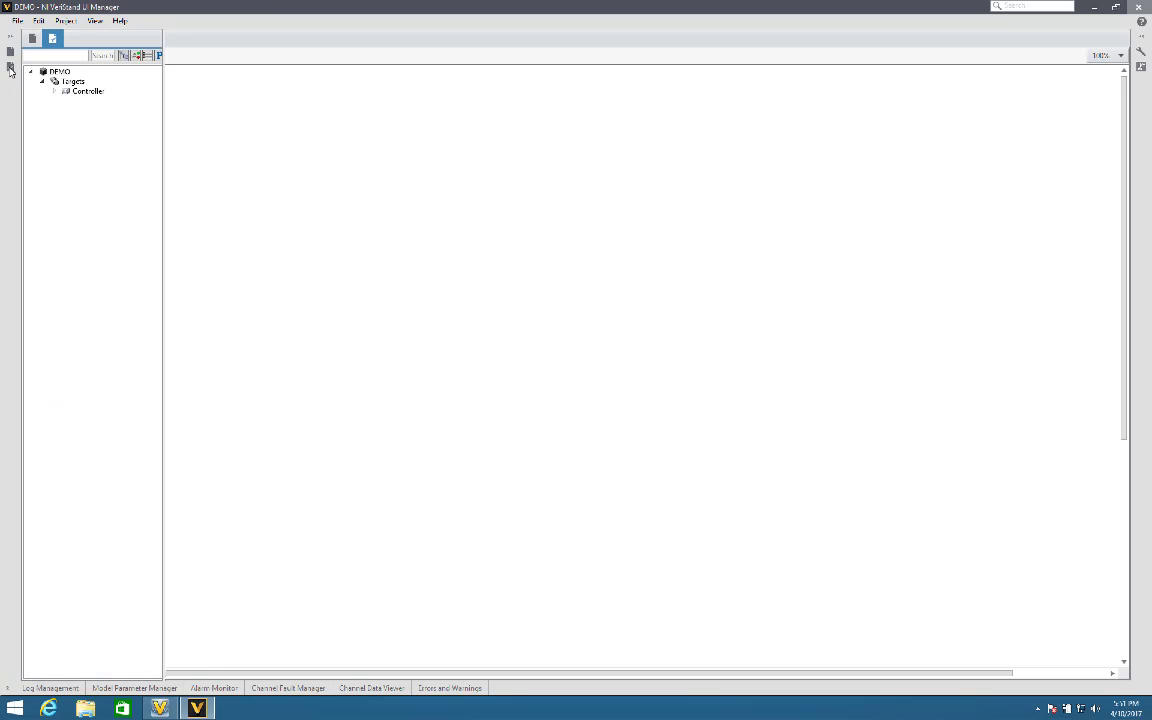
pyautogui.click(65, 20)
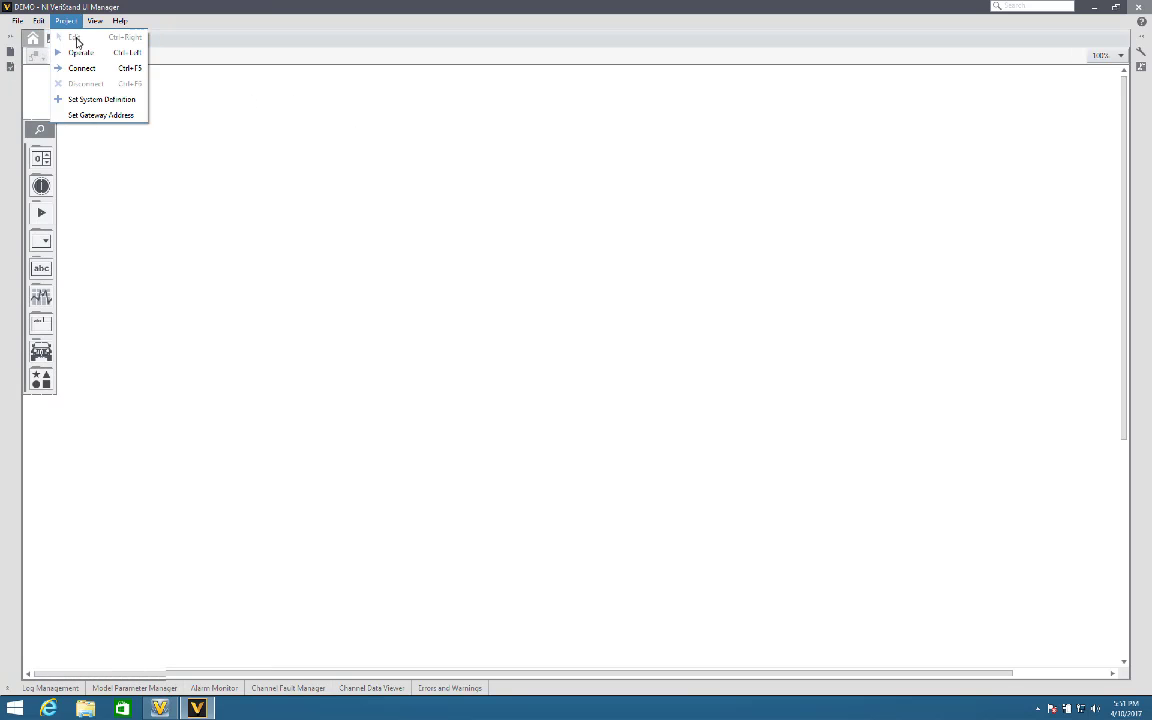
pyautogui.click(10, 66)
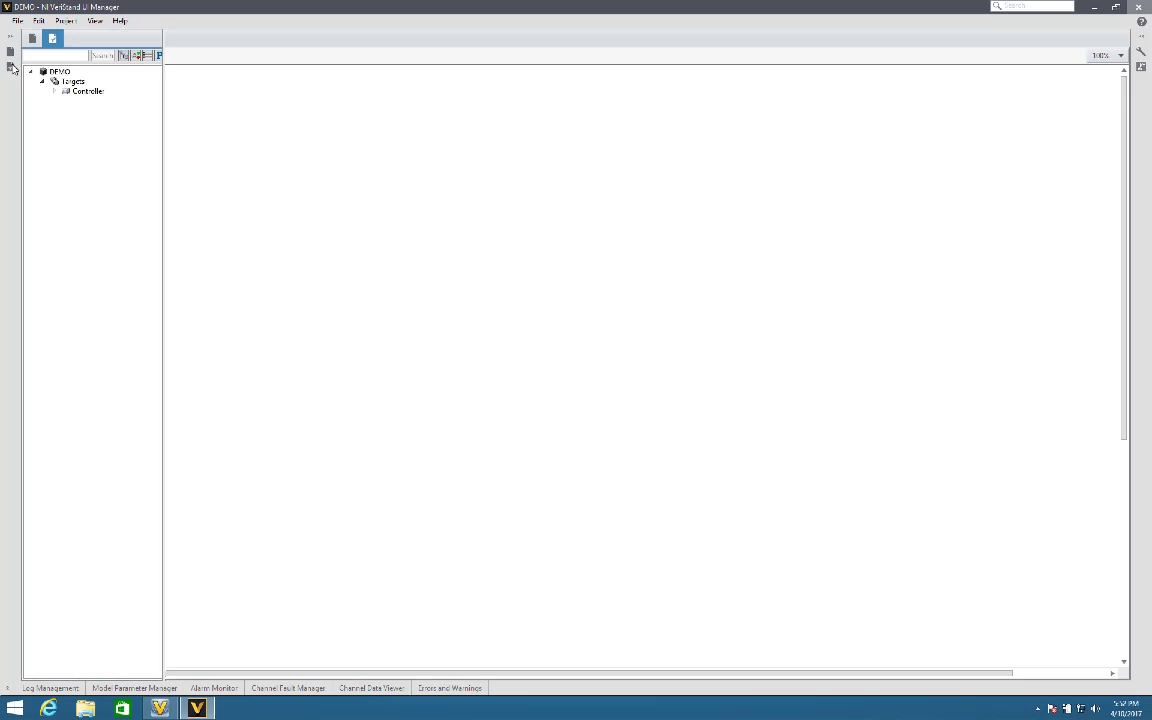
pyautogui.click(11, 39)
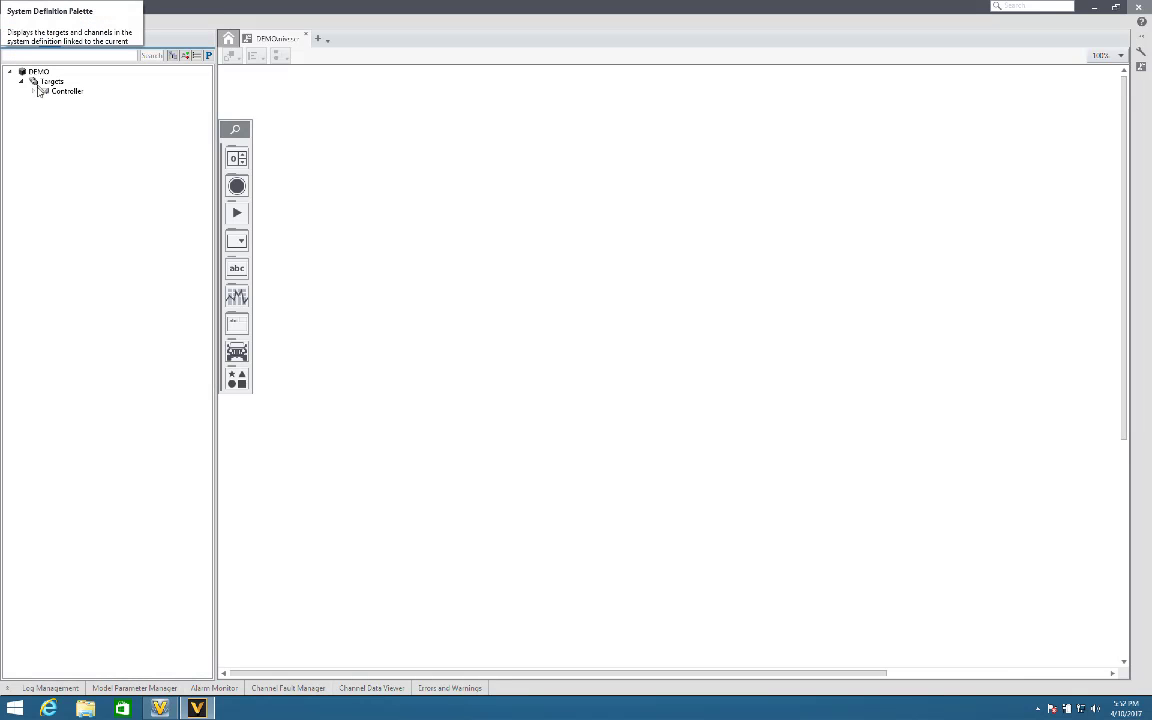
pyautogui.click(34, 91)
pyautogui.click(44, 101)
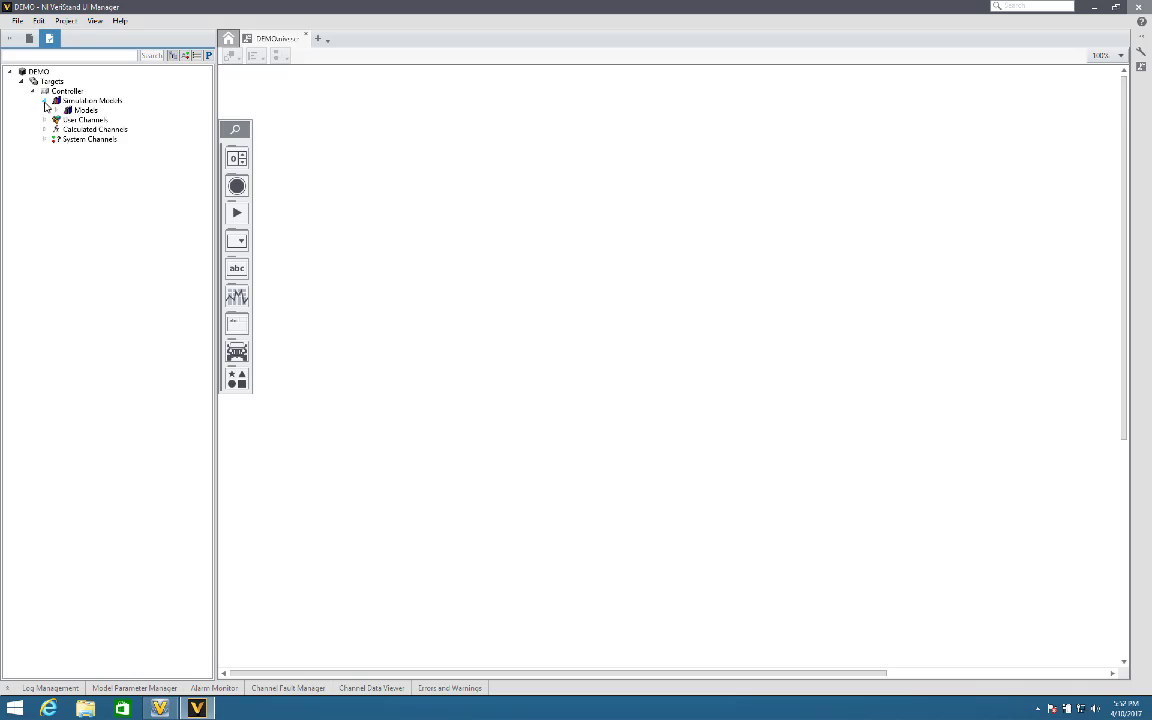
pyautogui.click(56, 111)
pyautogui.click(67, 121)
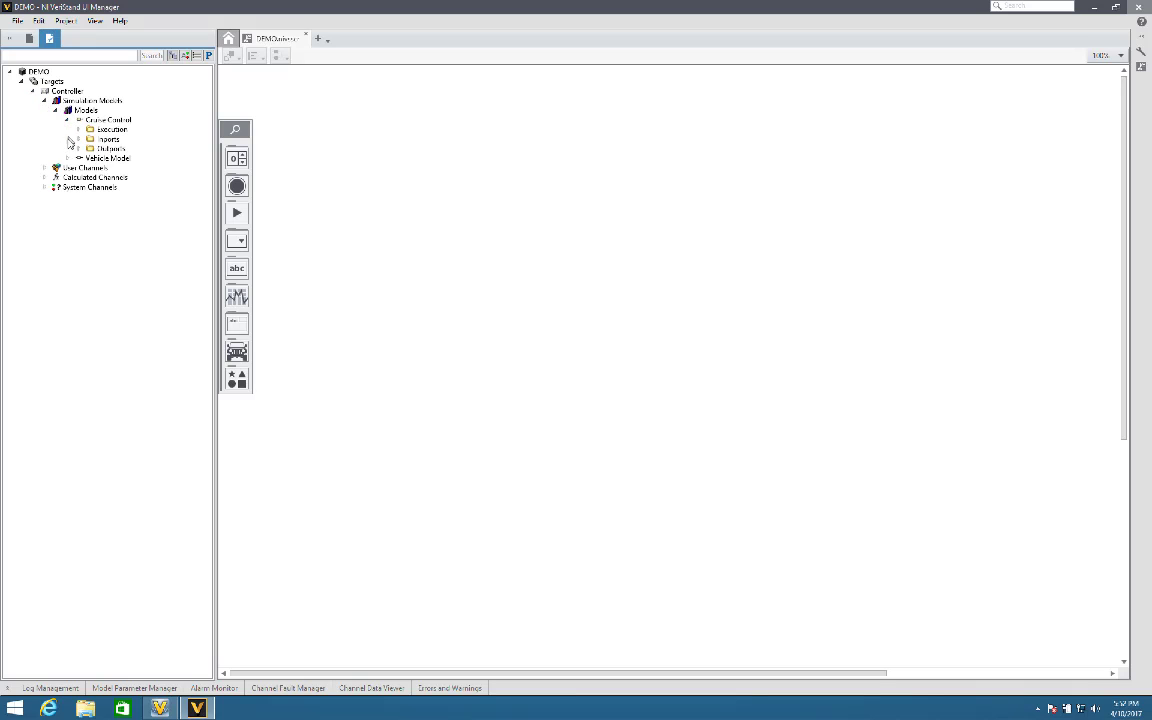
pyautogui.click(67, 158)
pyautogui.click(44, 197)
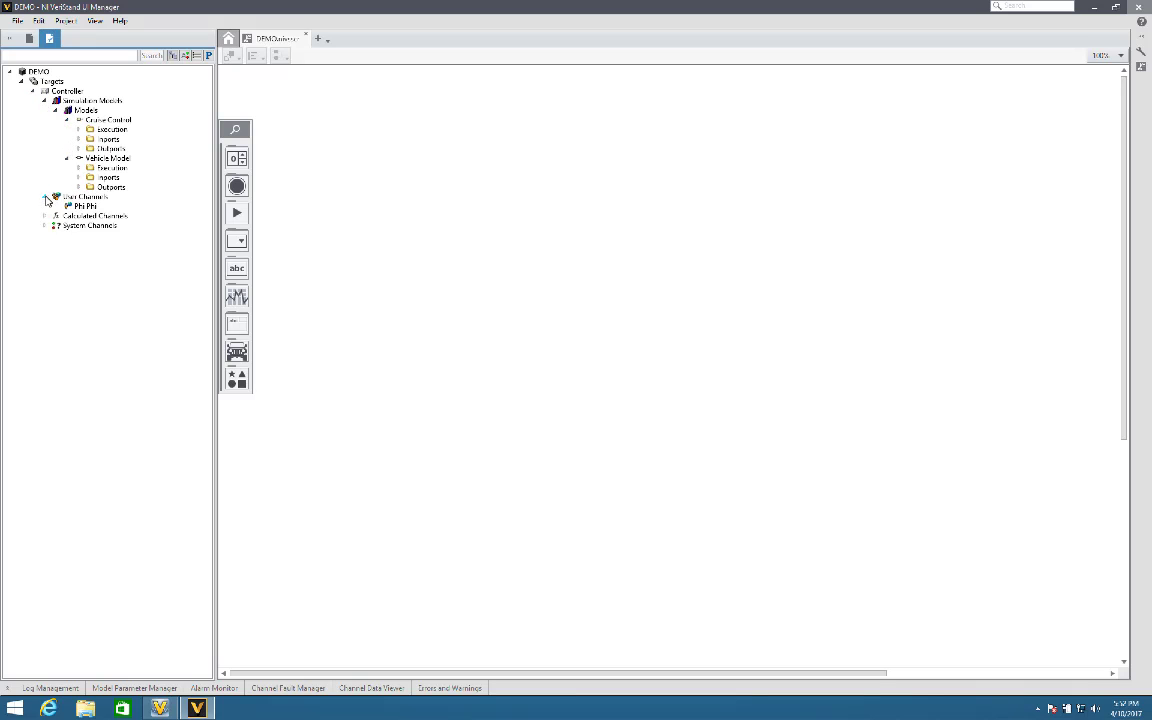
pyautogui.click(44, 216)
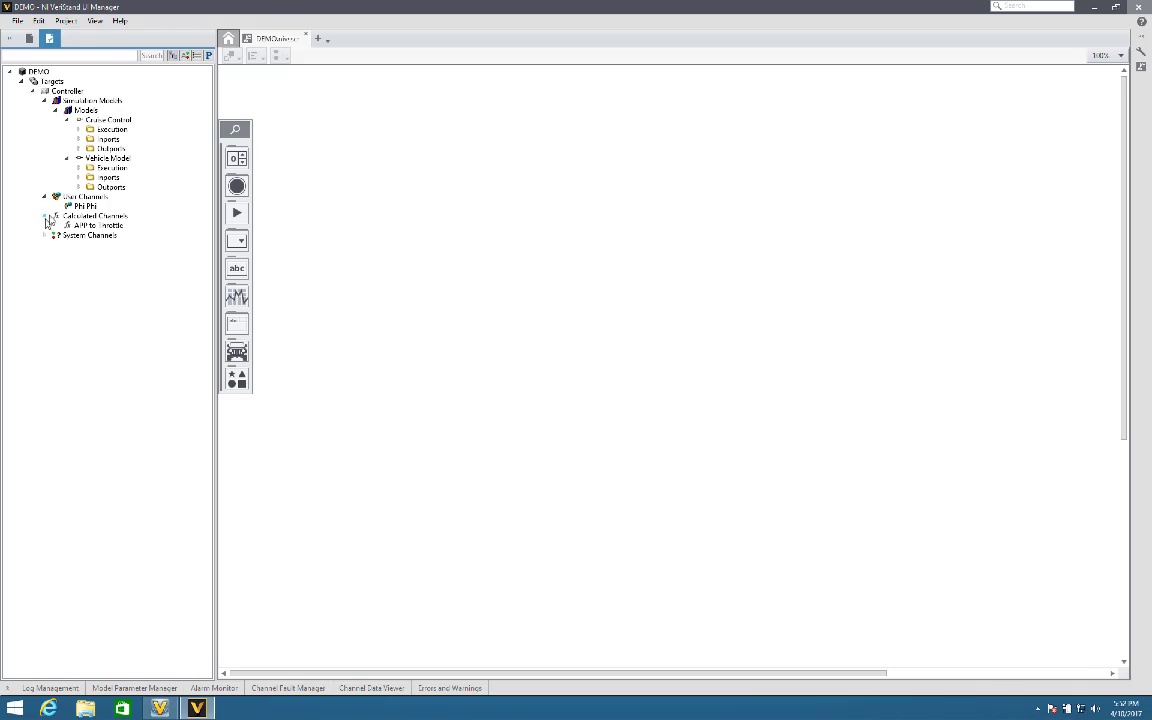
# Place a Power Button switch from the Booleans palette near the top of the screen.
pyautogui.click(79, 139)
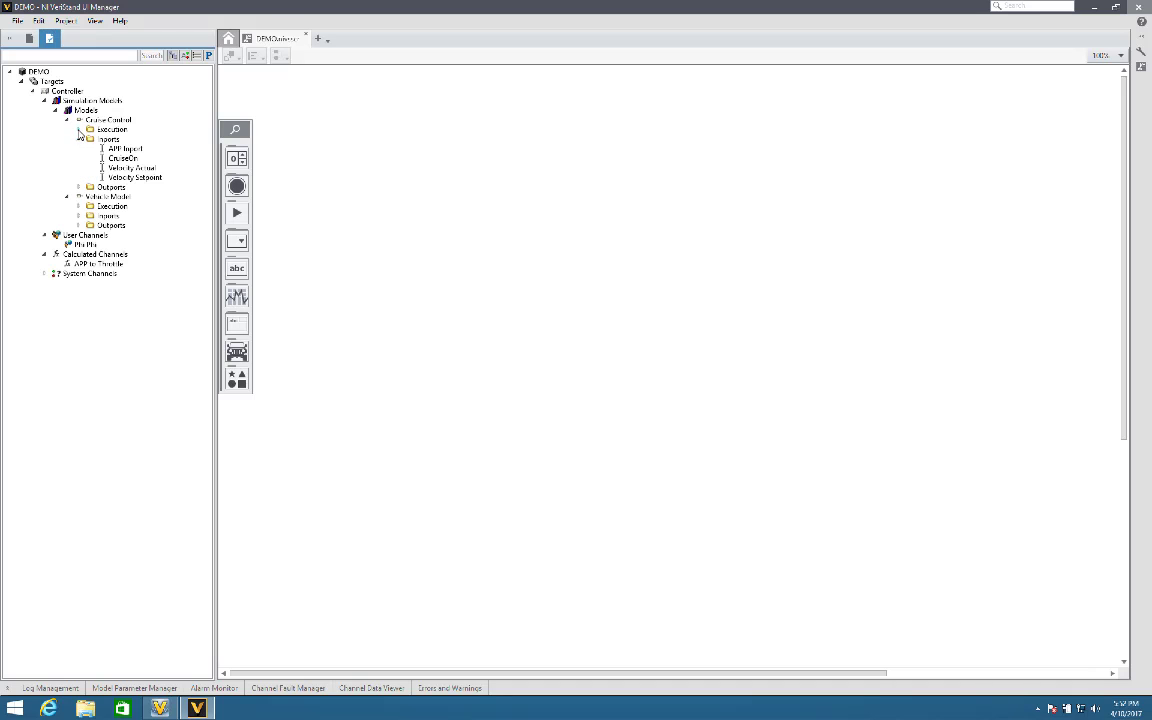
pyautogui.click(79, 130)
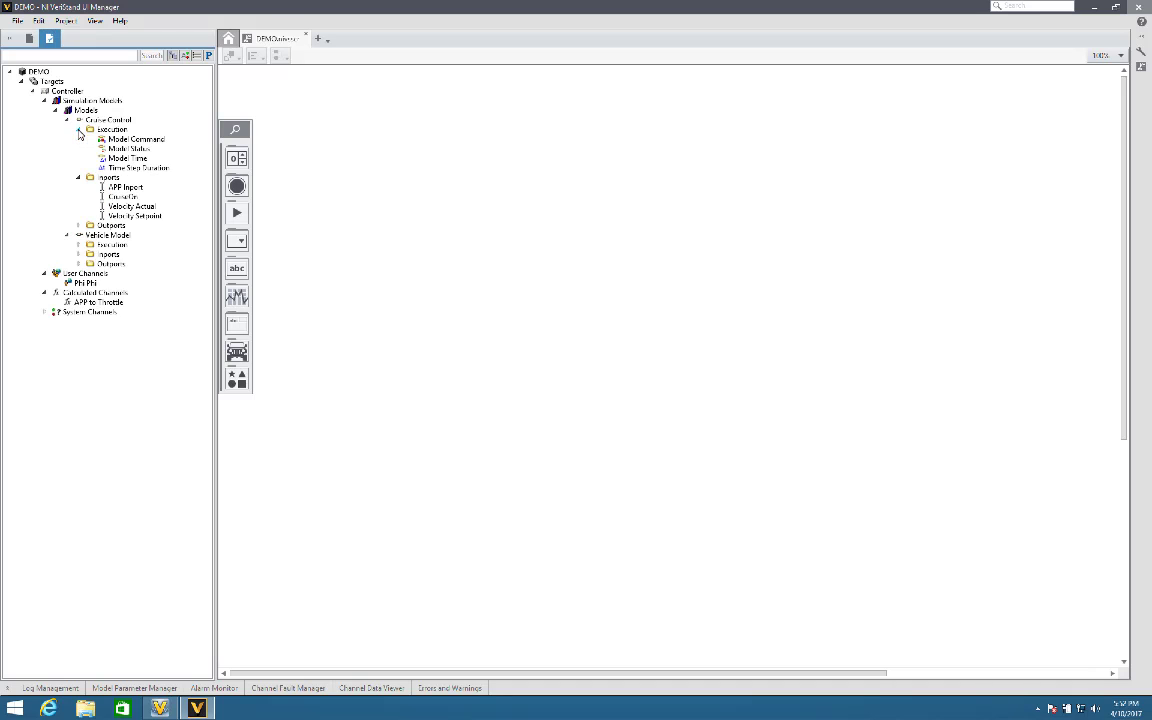
pyautogui.click(79, 225)
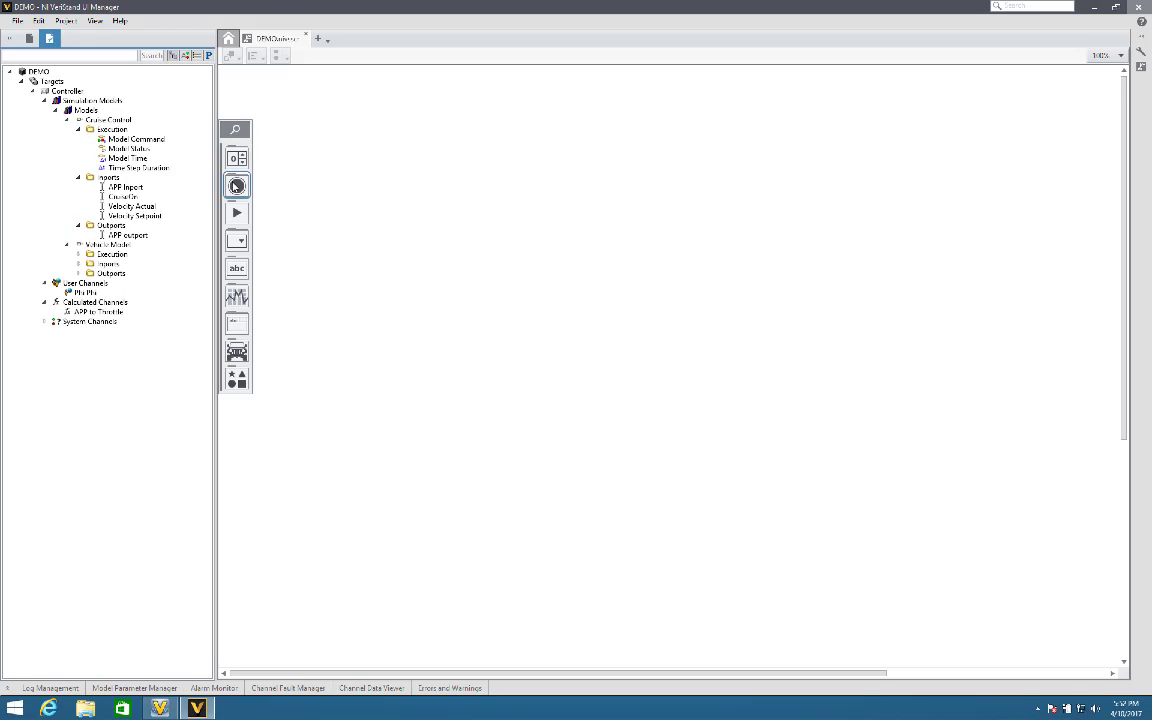
pyautogui.click(237, 186)
pyautogui.moveTo(533, 207); pyautogui.dragTo(386, 154)
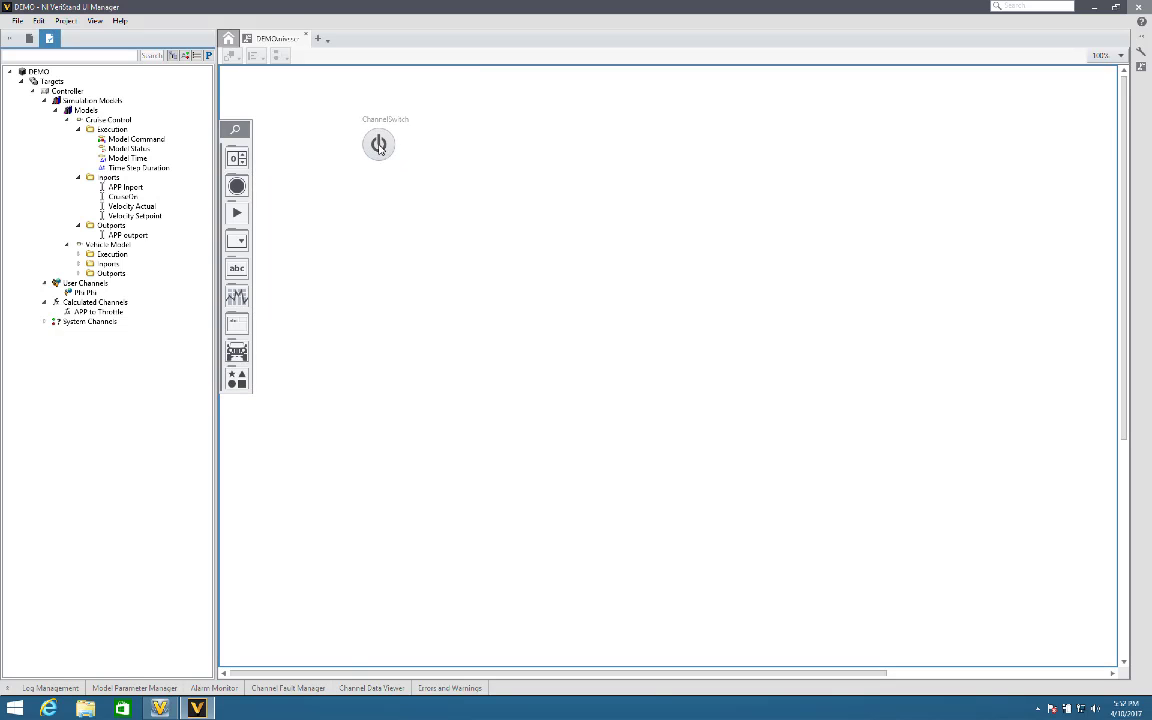
# Link the switch to the first Cruise Control inport channel.
pyautogui.click(379, 146)
pyautogui.click(410, 175)
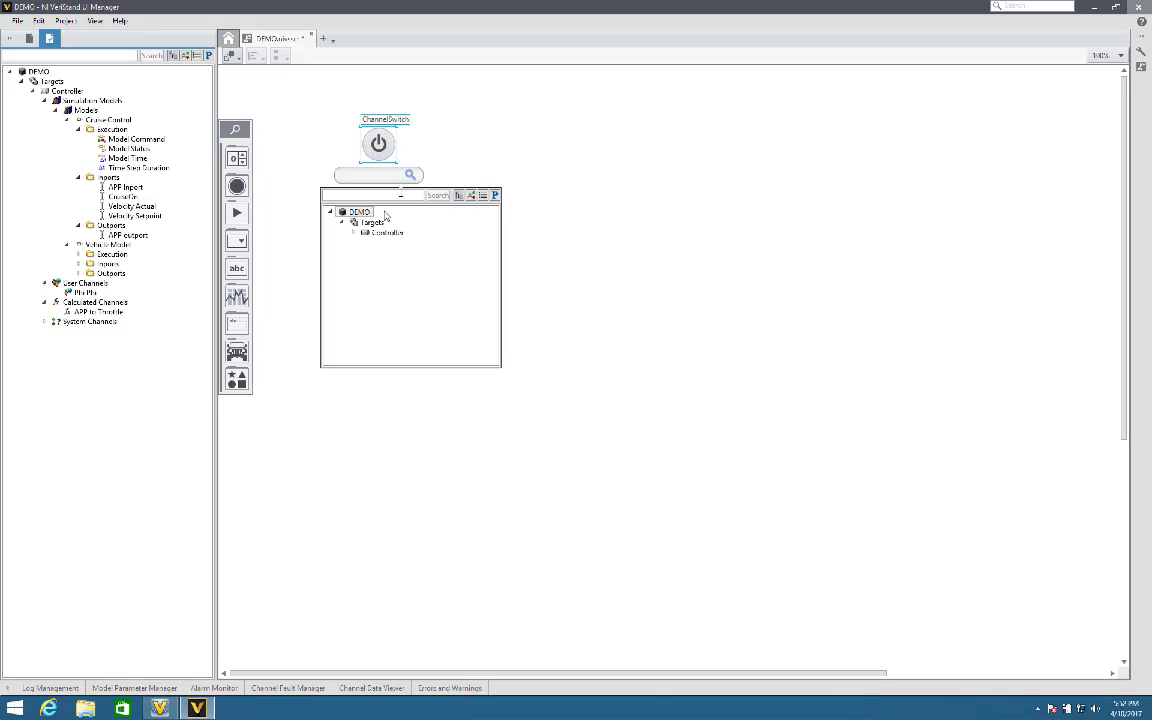
pyautogui.click(355, 233)
pyautogui.click(366, 244)
pyautogui.click(378, 255)
pyautogui.click(389, 263)
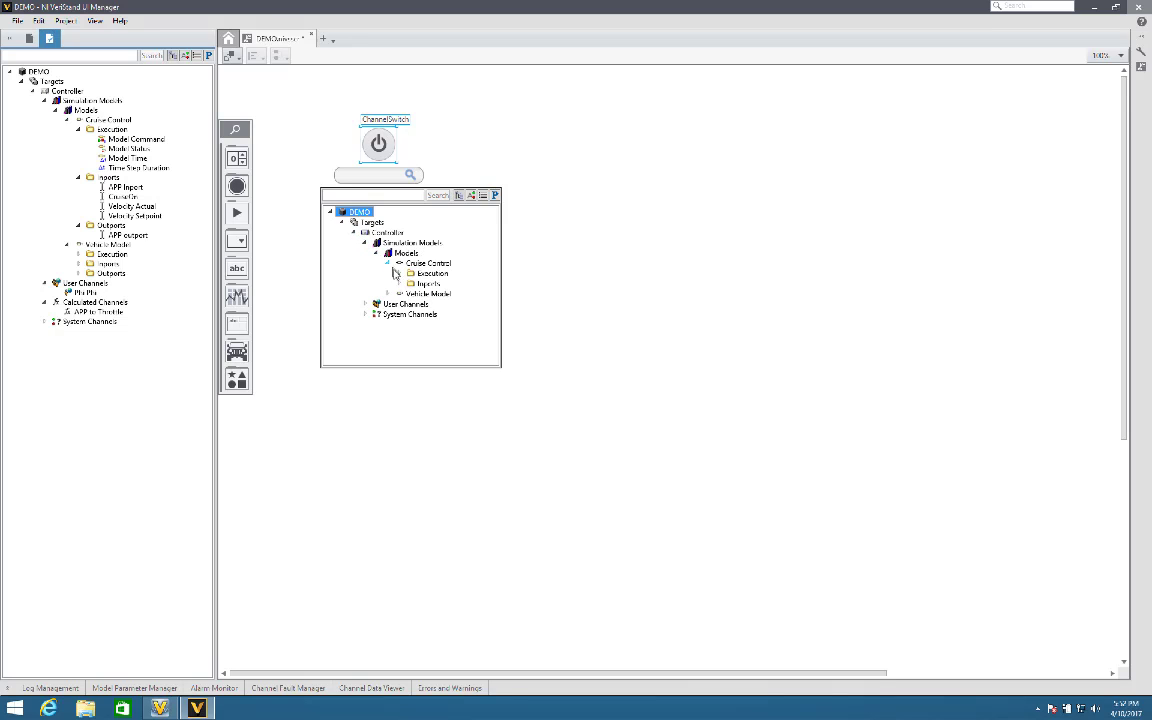
pyautogui.click(399, 281)
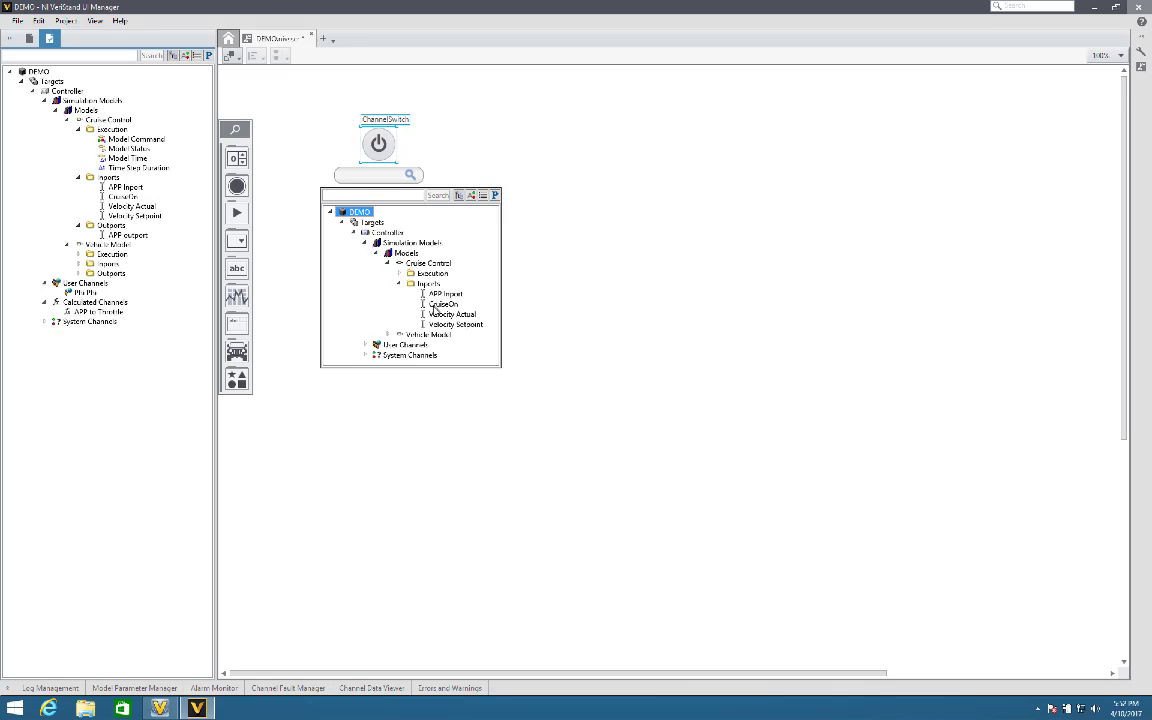
pyautogui.doubleClick(430, 294)
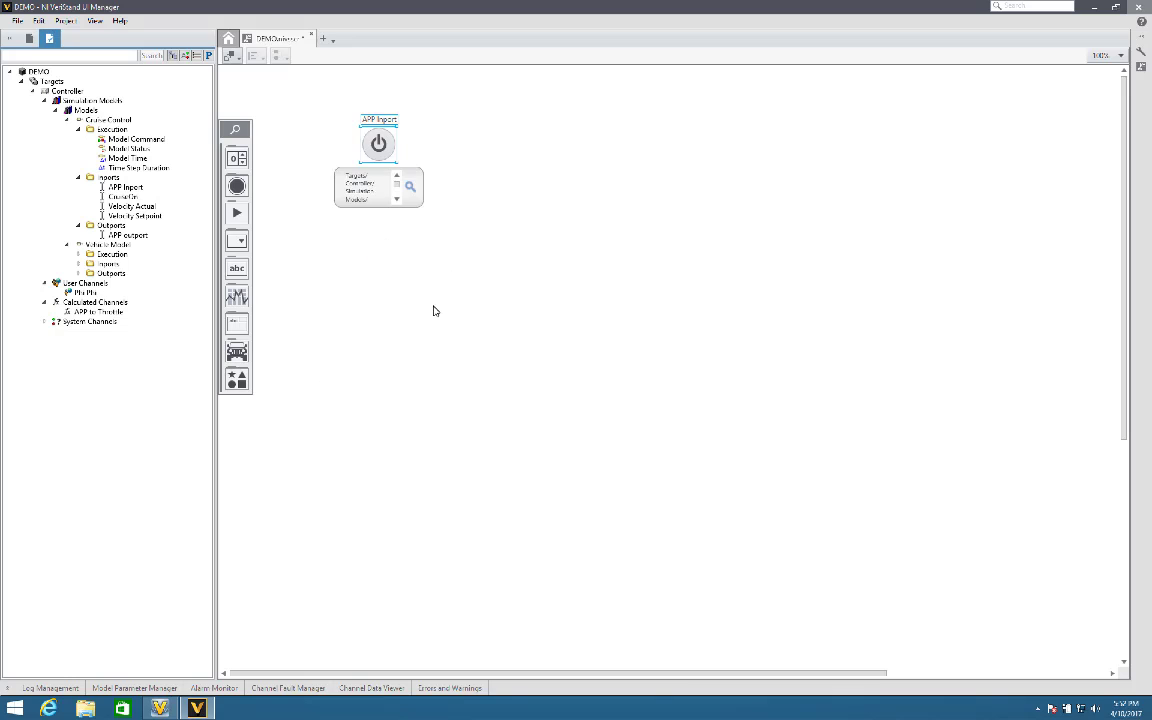
# Relink the switch to the Cruise Control CruiseOn channel.
pyautogui.click(398, 240)
pyautogui.click(379, 150)
pyautogui.click(382, 148)
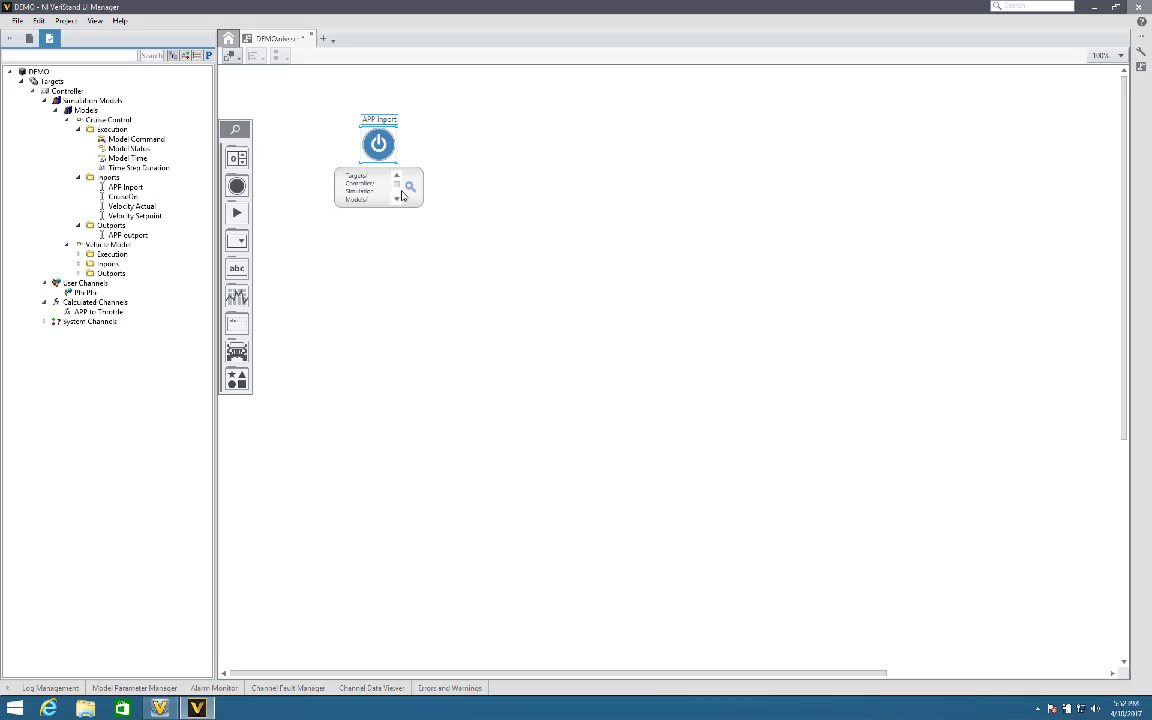
pyautogui.click(410, 190)
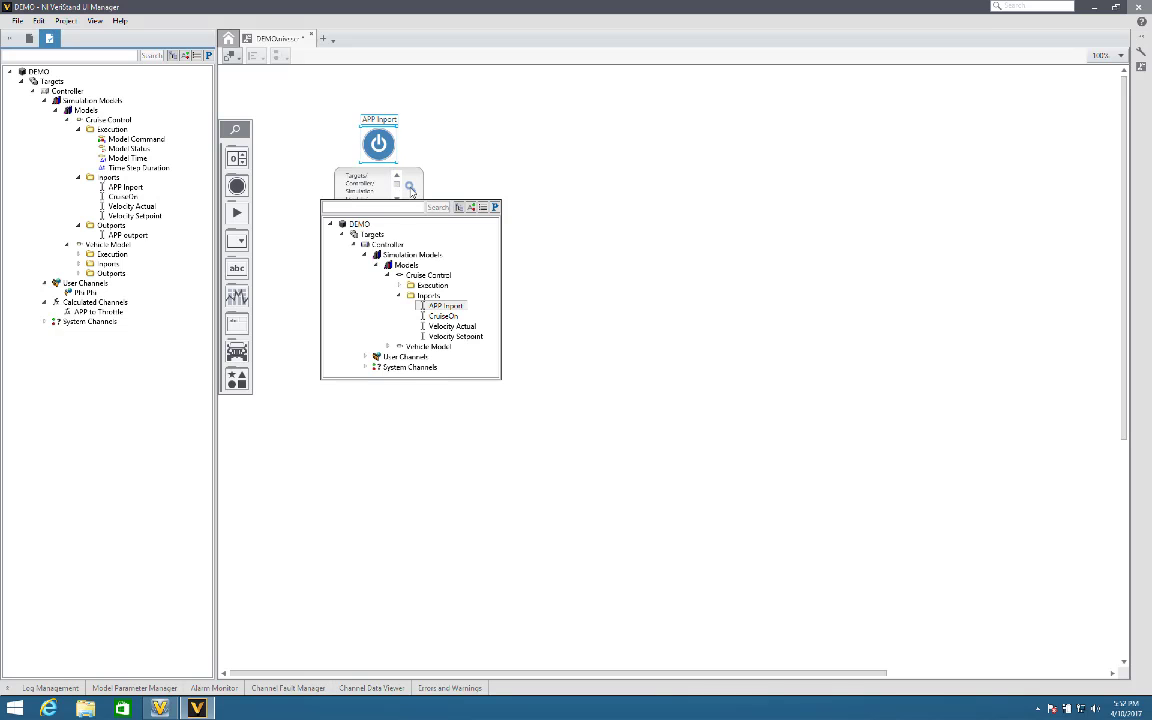
pyautogui.click(440, 316)
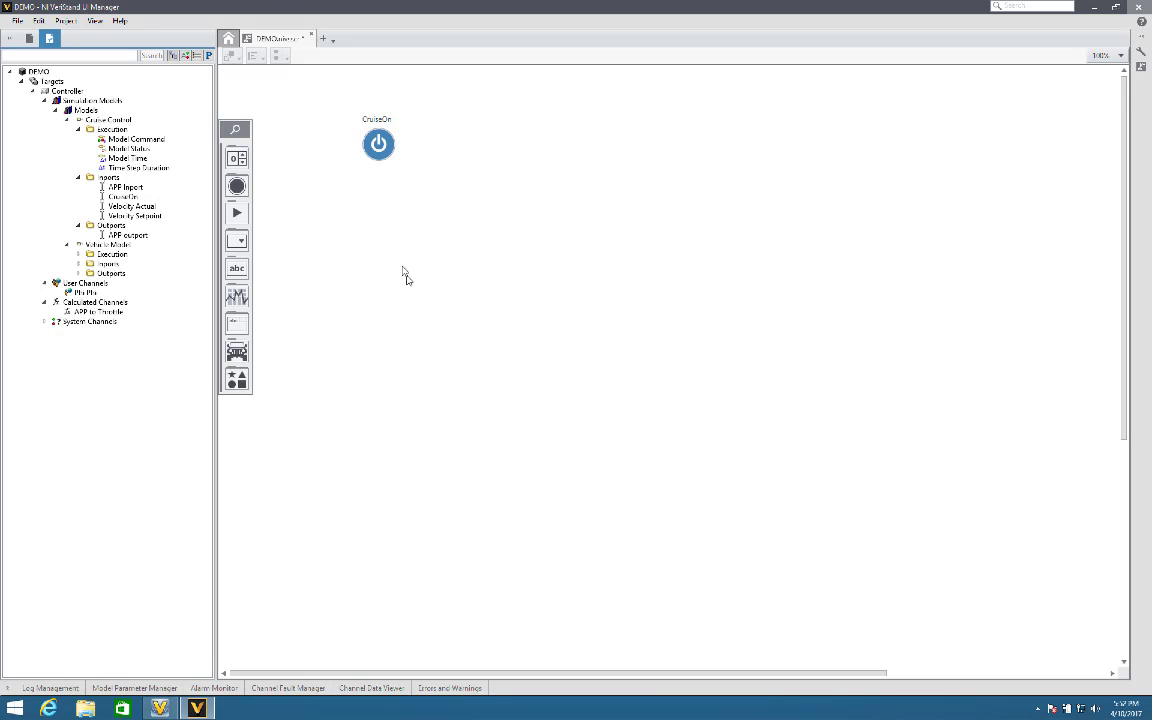
# Place a Velocity Setpoint control below the CruiseOn switch, then select Velocity Setpoint and Velocity Actual.
pyautogui.click(348, 232)
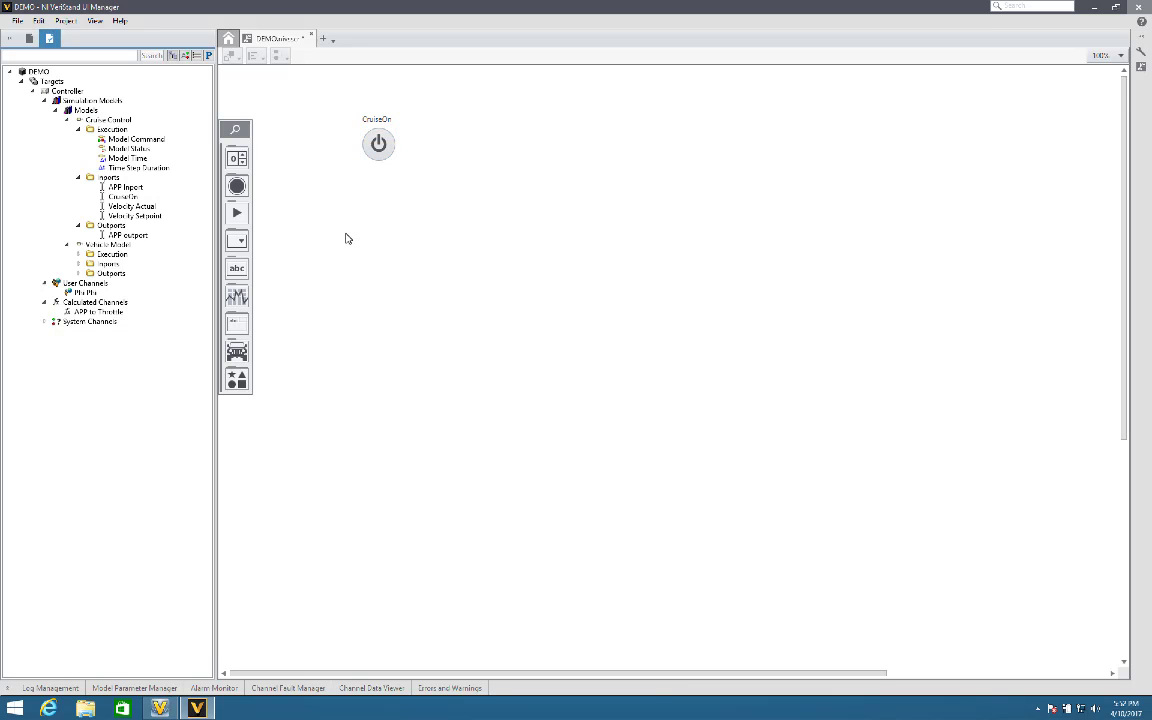
pyautogui.click(123, 216)
pyautogui.moveTo(125, 222); pyautogui.dragTo(379, 197)
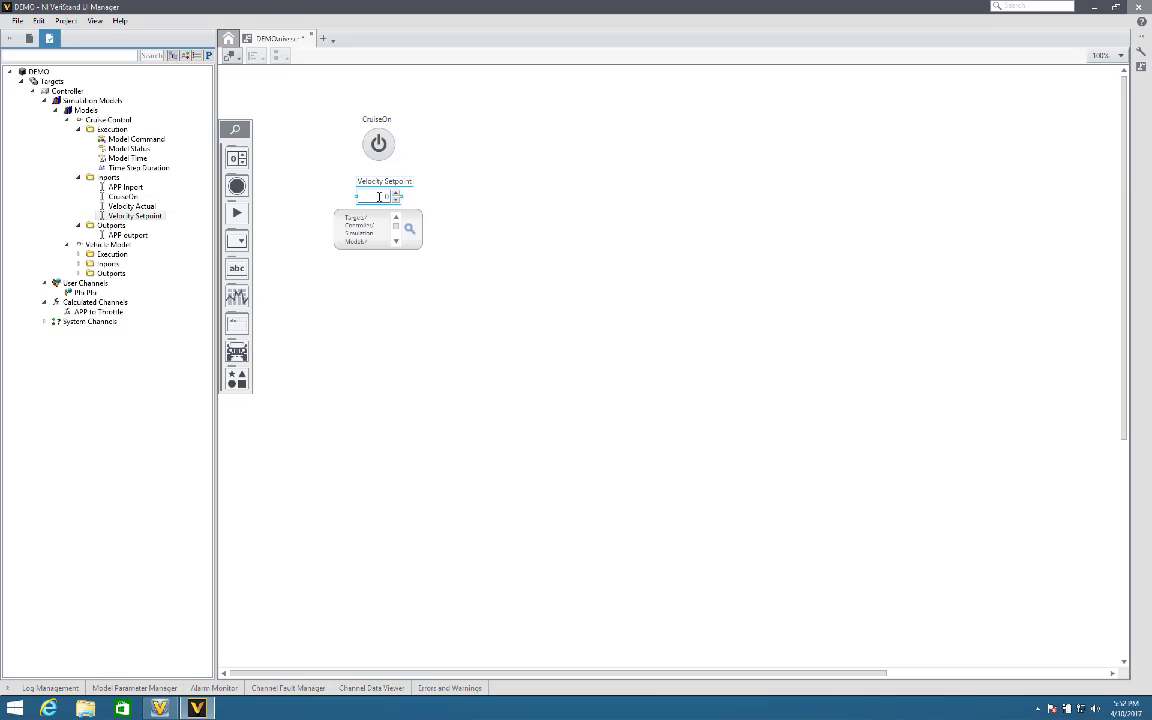
pyautogui.click(392, 267)
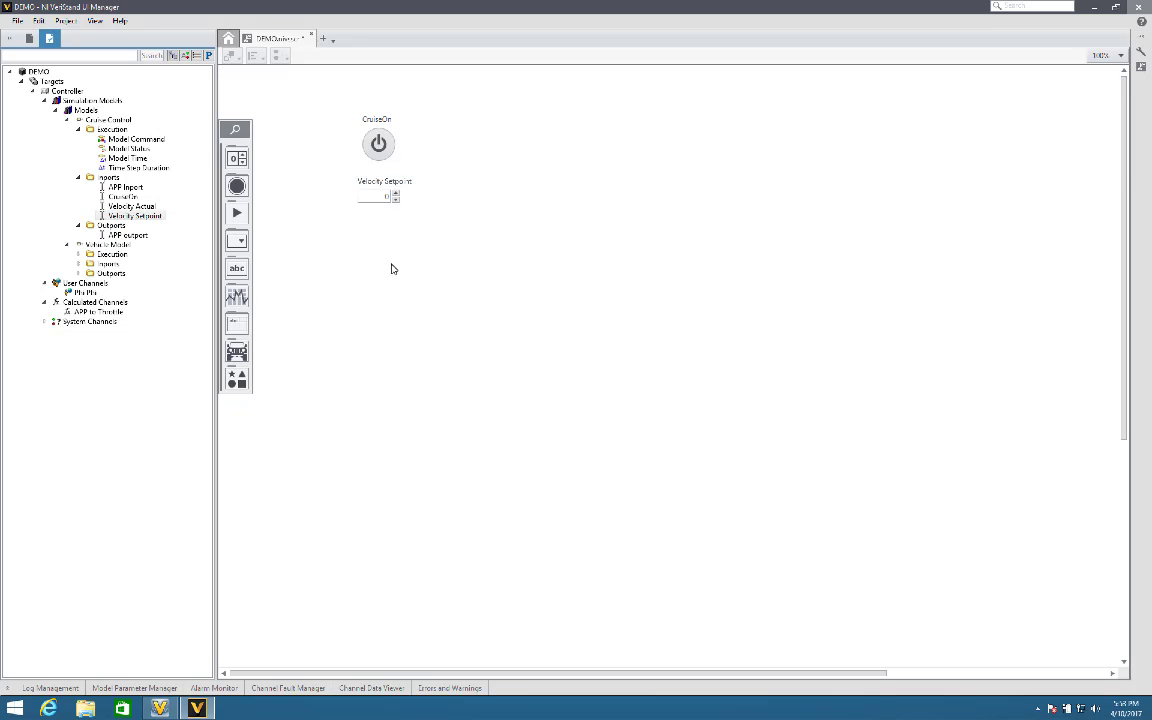
pyautogui.click(139, 217)
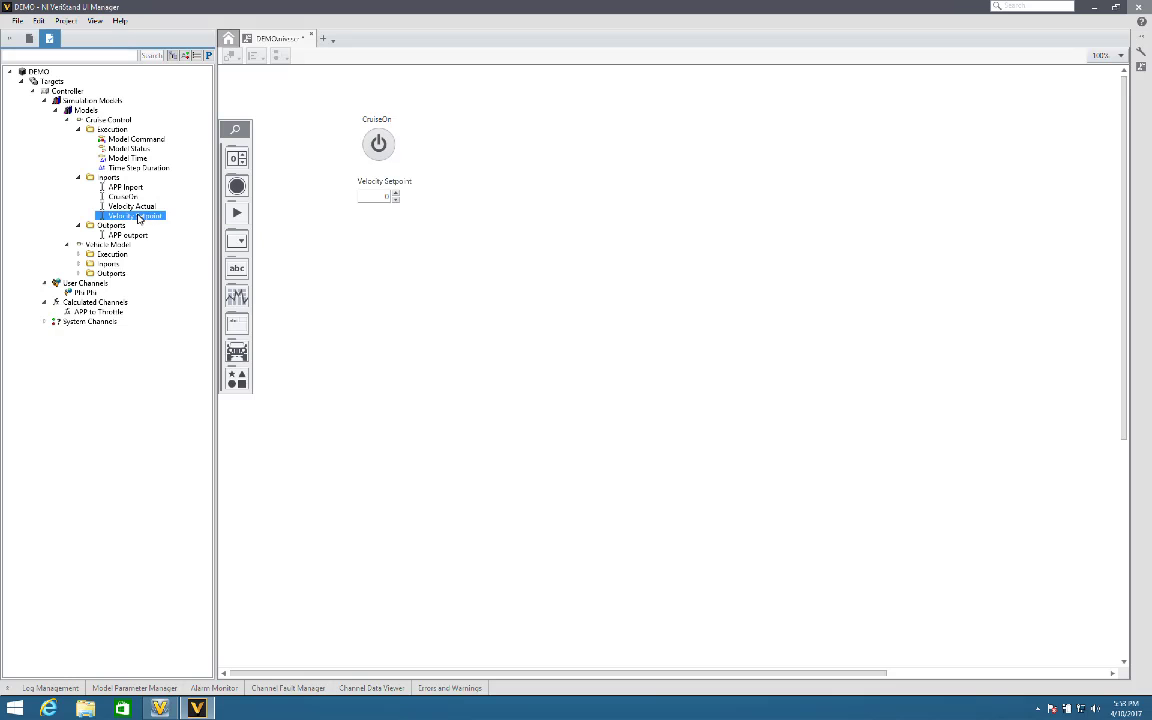
pyautogui.keyDown('ctrl'); pyautogui.click(139, 207); pyautogui.keyUp('ctrl')
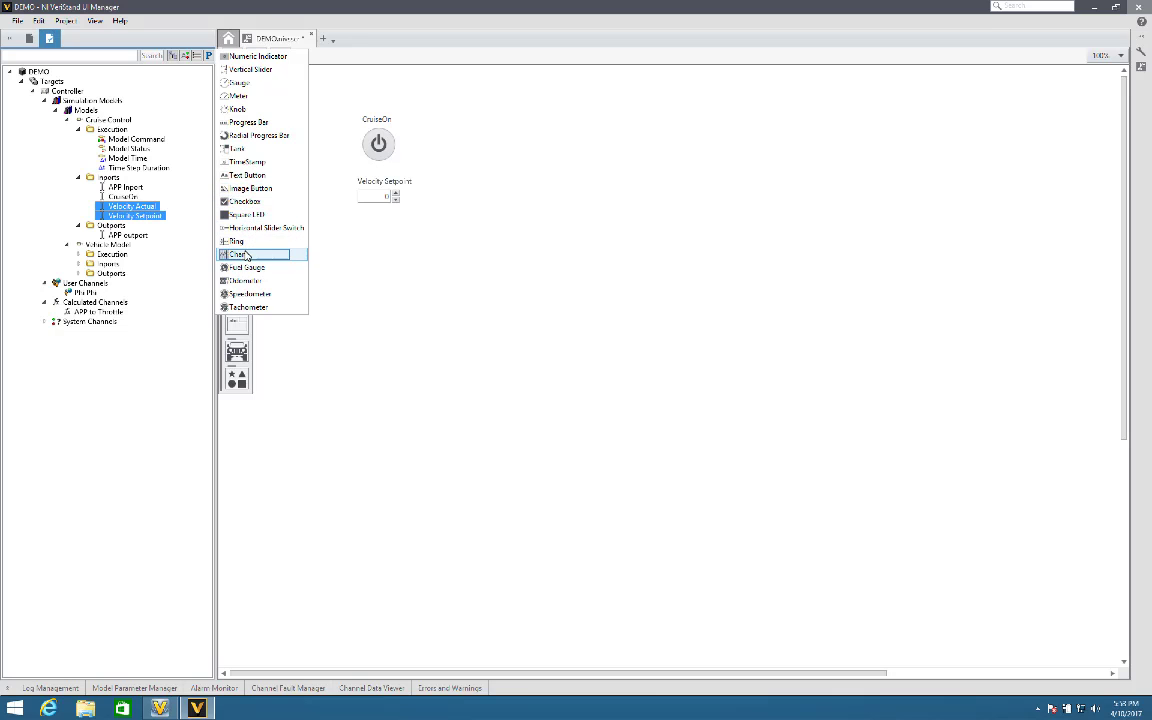
# Place a chart on the screen showing both Velocity Actual and Velocity Setpoint in its legend.
pyautogui.moveTo(245, 254); pyautogui.dragTo(622, 256)
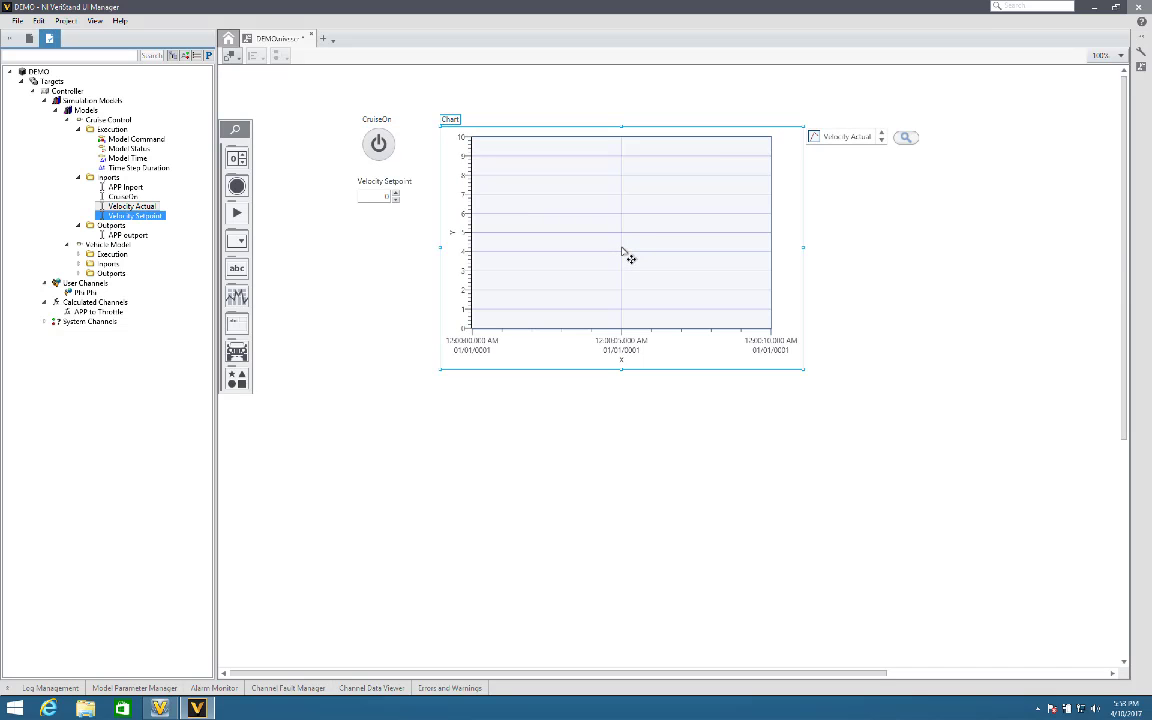
pyautogui.click(881, 140)
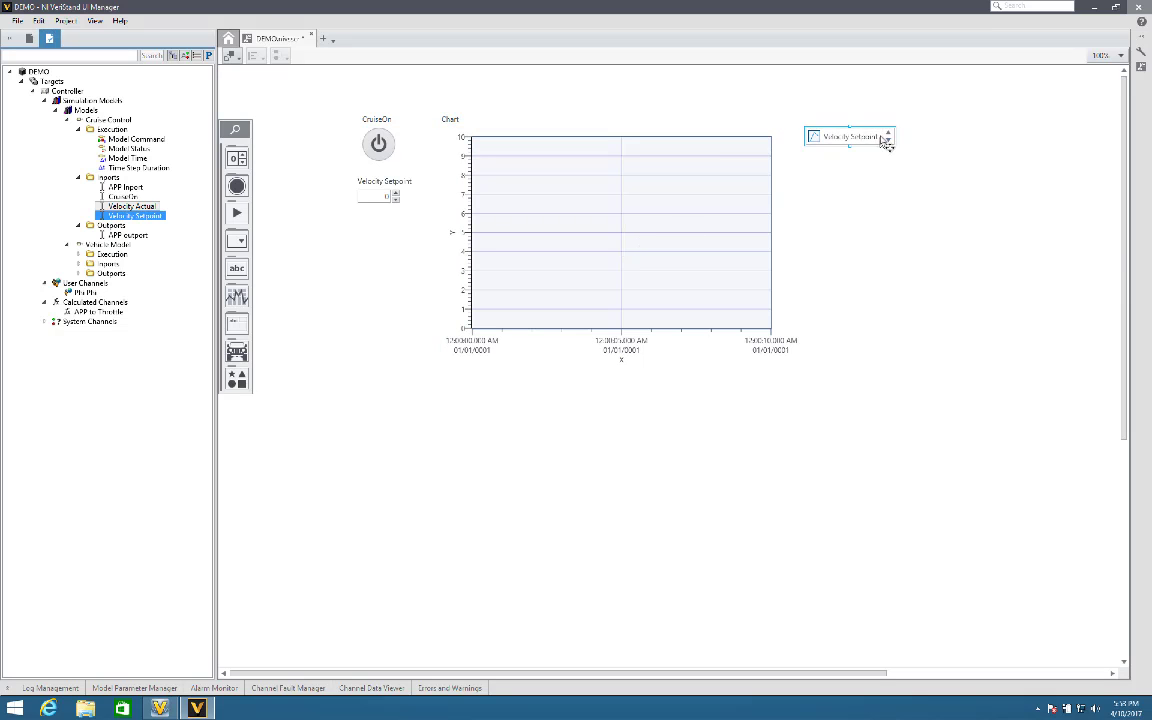
pyautogui.click(887, 132)
pyautogui.click(745, 204)
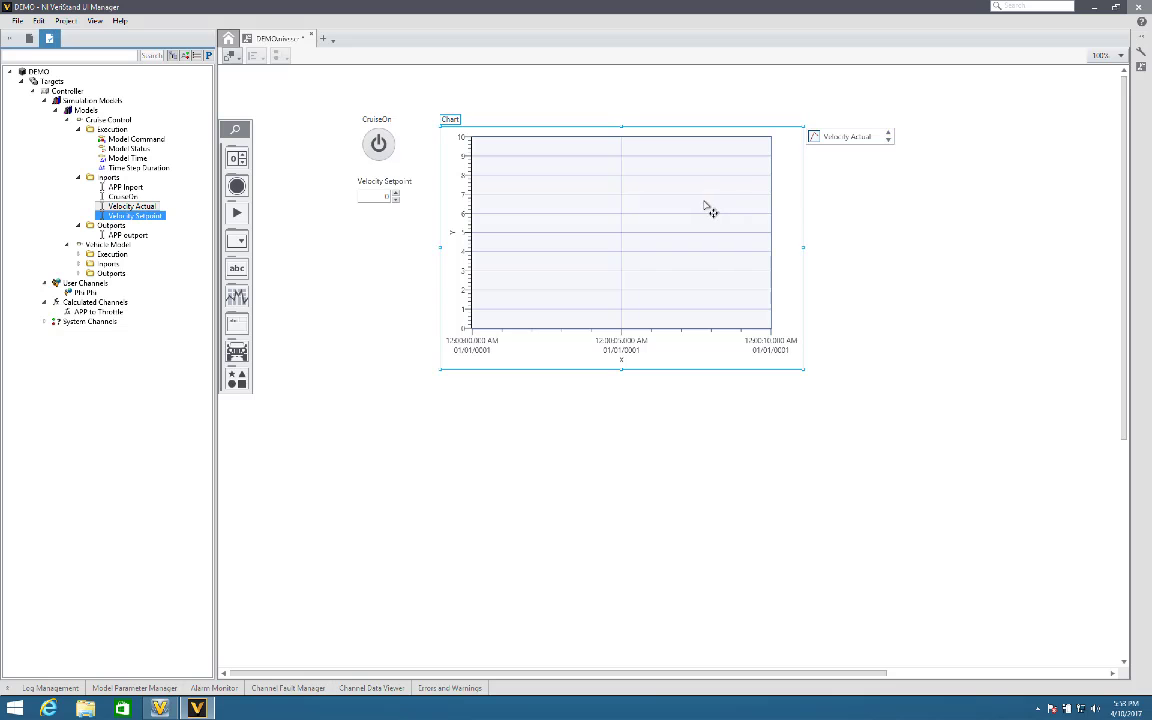
# Turn on the chart's scale legend and set the Y axis maximum to 120.
pyautogui.click(1140, 50)
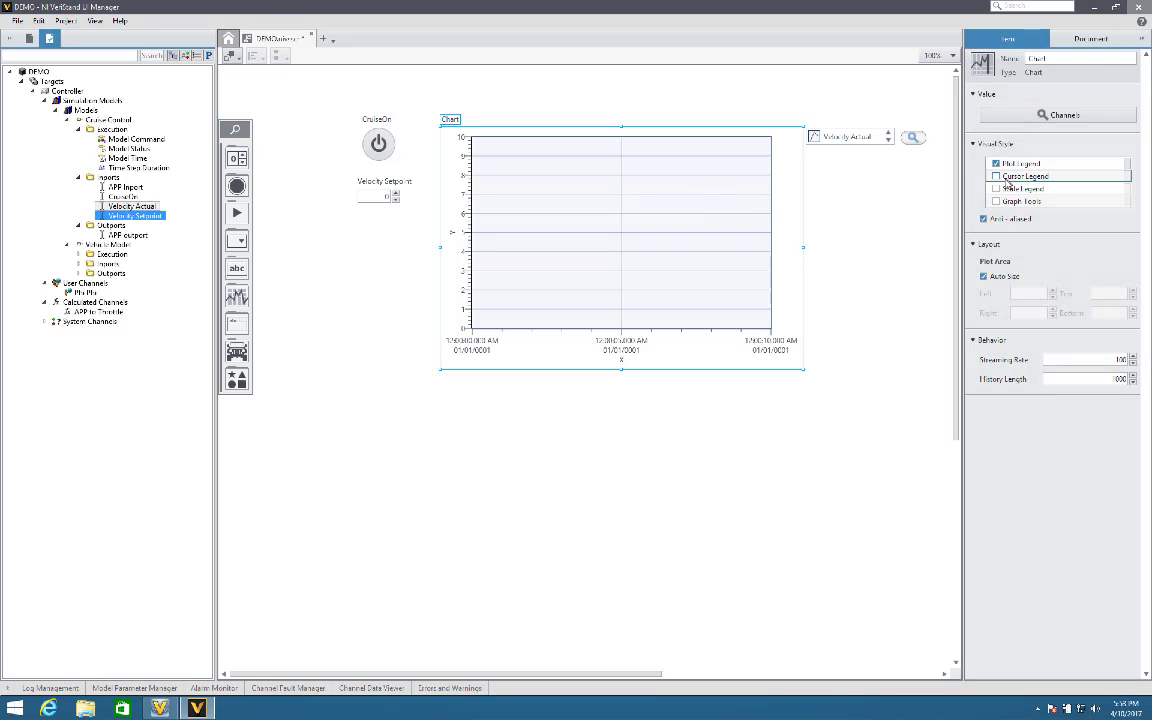
pyautogui.click(996, 189)
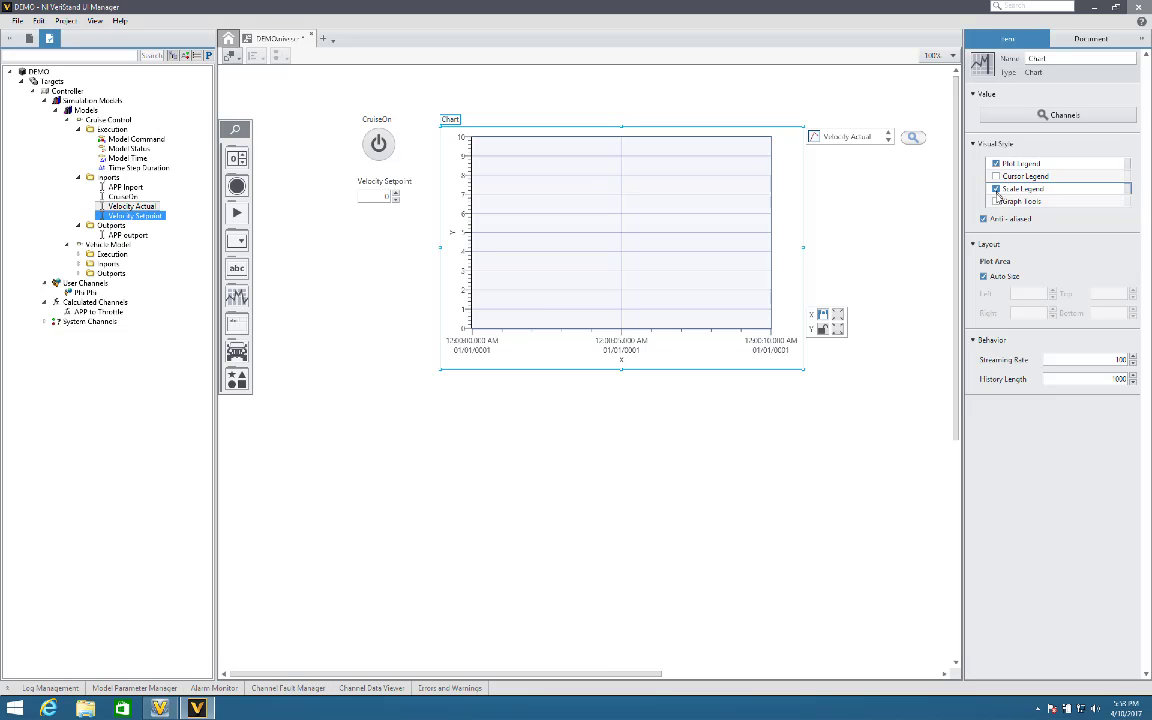
pyautogui.click(828, 333)
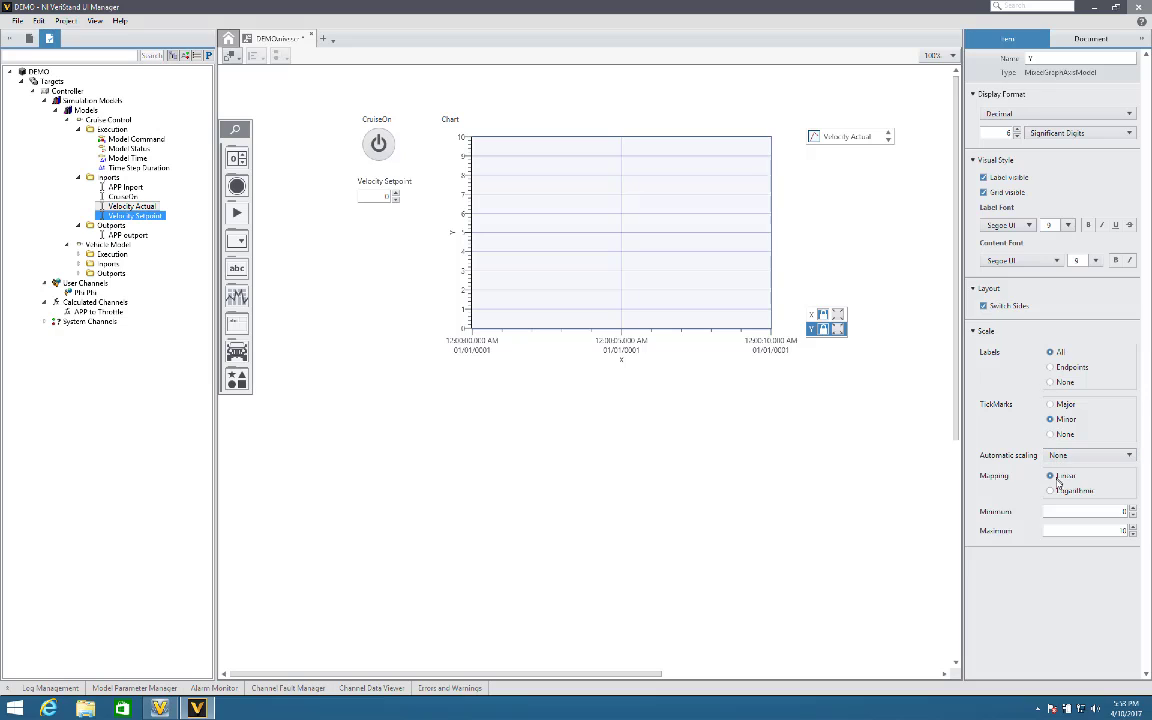
pyautogui.click(1110, 530)
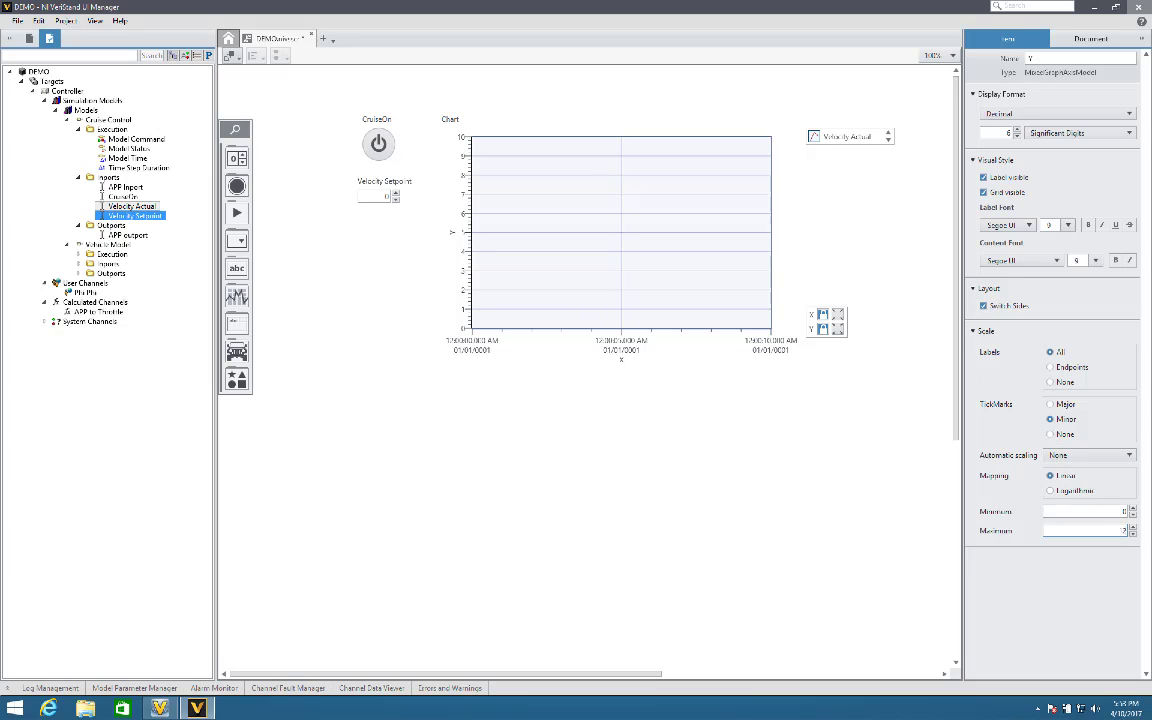
pyautogui.write('120')
pyautogui.press('Return')
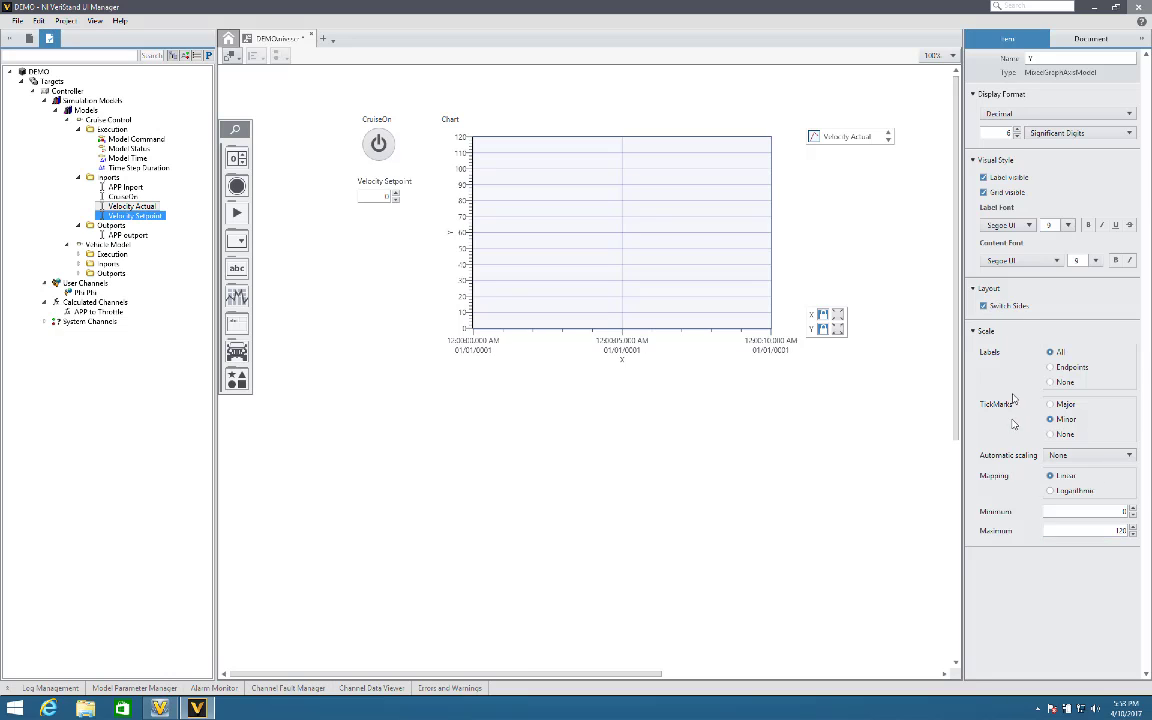
# Make both the Velocity Actual and Velocity Setpoint plot lines 3 px wide.
pyautogui.click(817, 140)
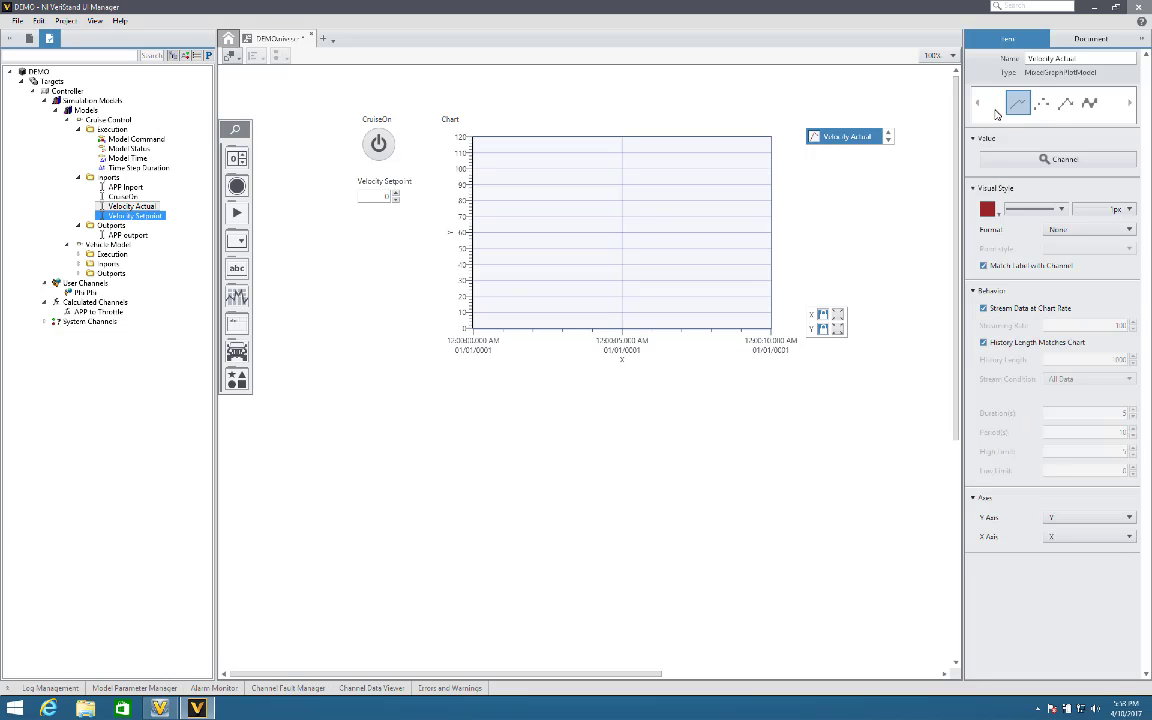
pyautogui.click(1082, 210)
pyautogui.click(1088, 249)
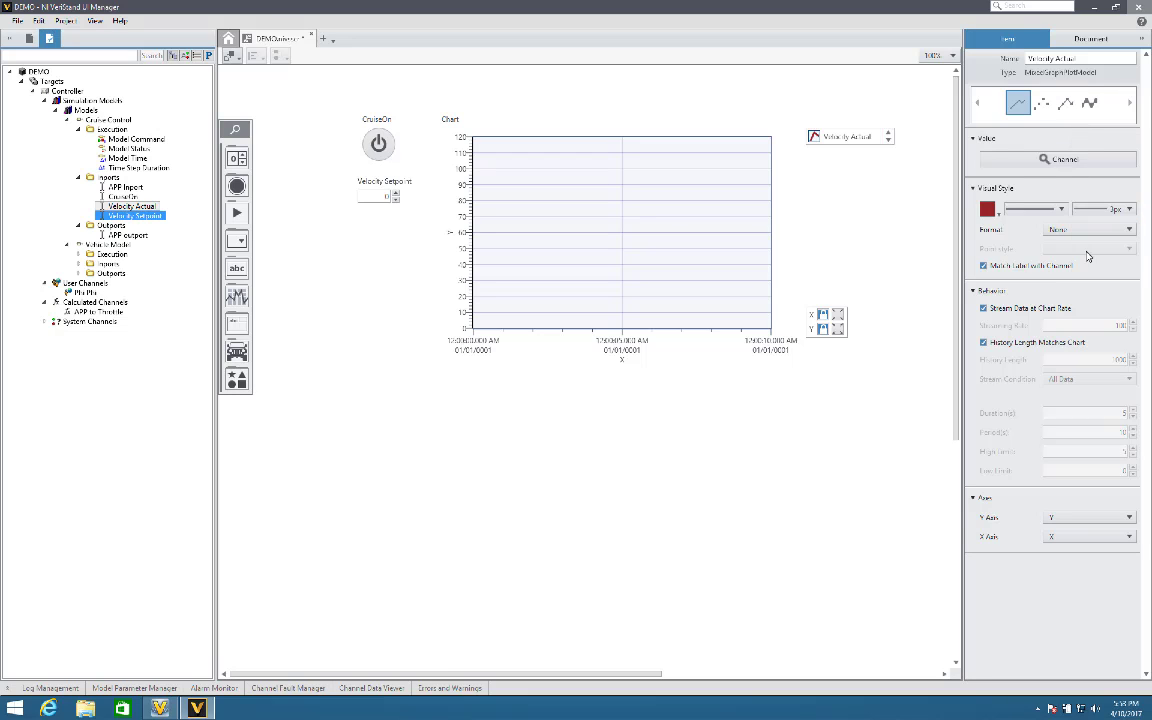
pyautogui.click(888, 140)
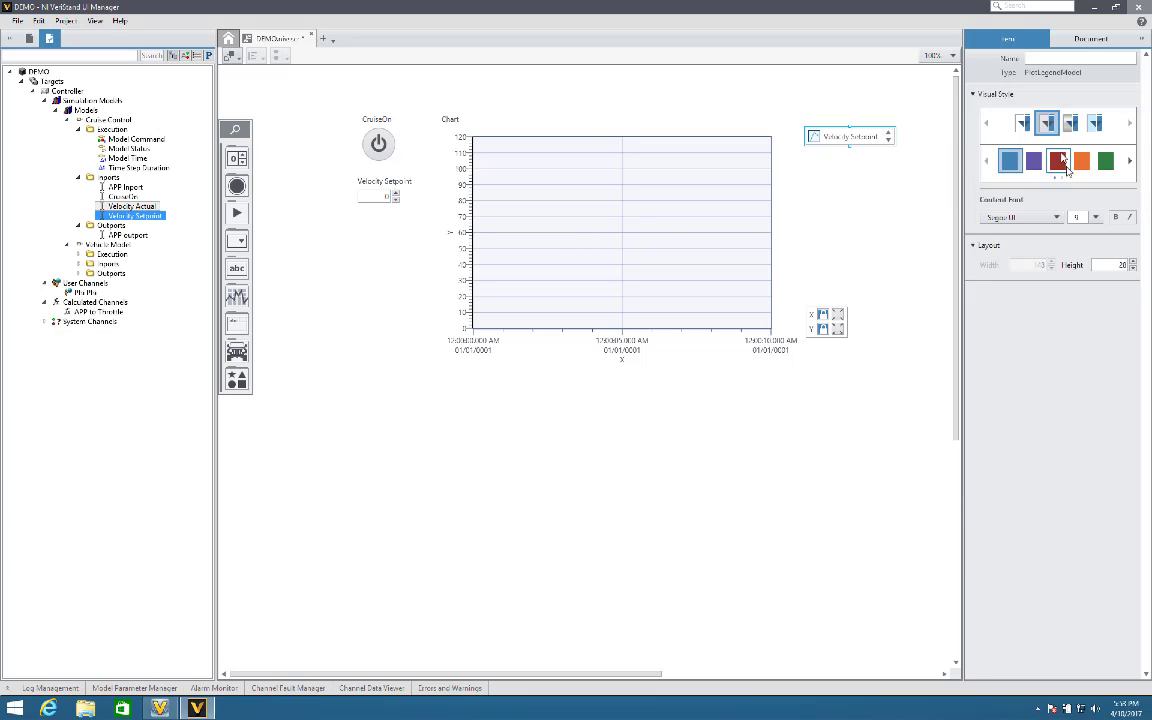
pyautogui.click(877, 136)
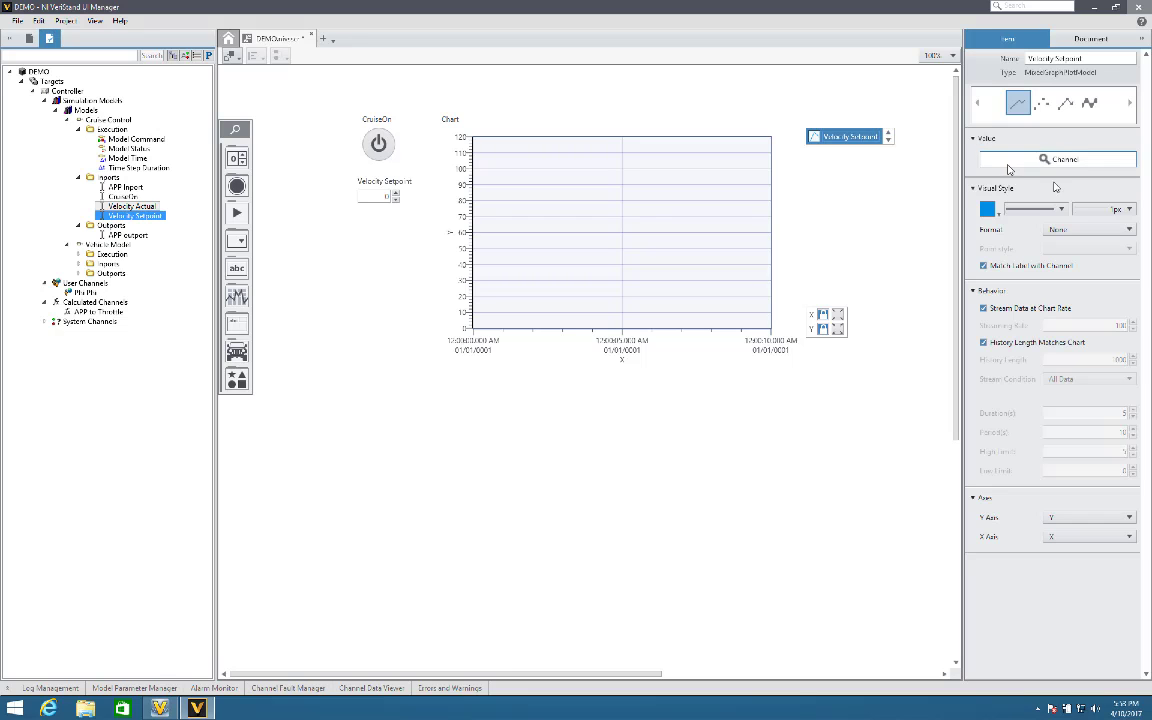
pyautogui.click(1104, 209)
pyautogui.click(1097, 248)
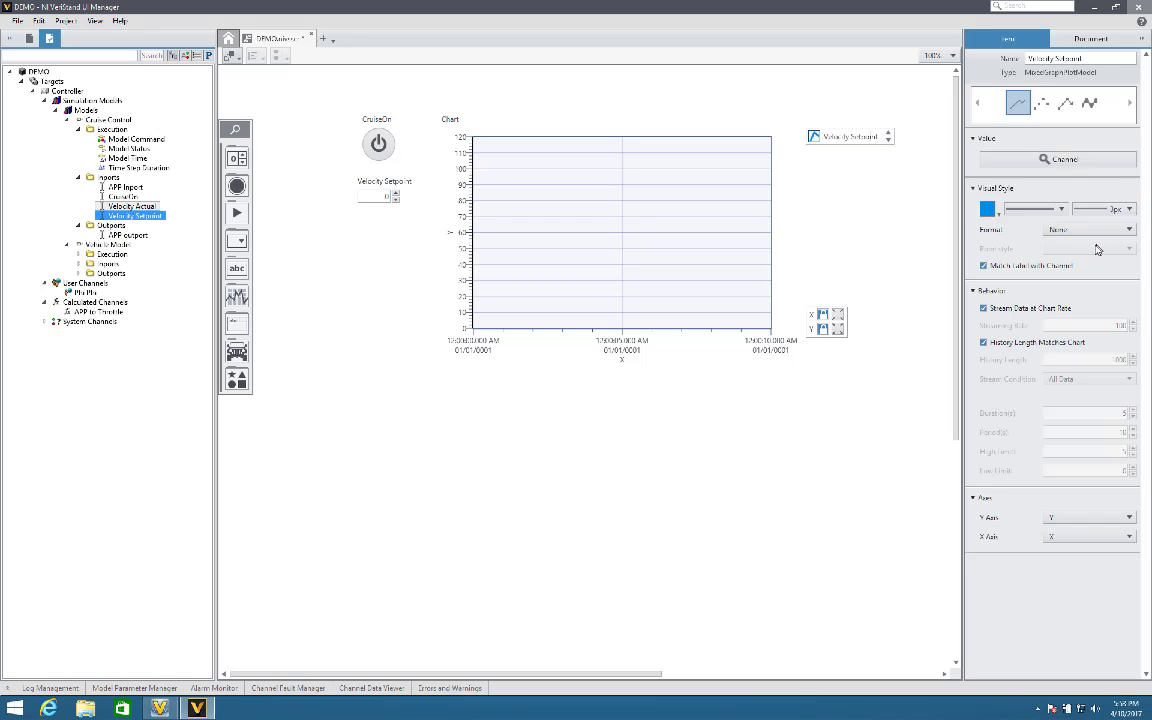
# Place a Speedometer gauge below the chart and a Tachometer gauge to its right.
pyautogui.click(1143, 46)
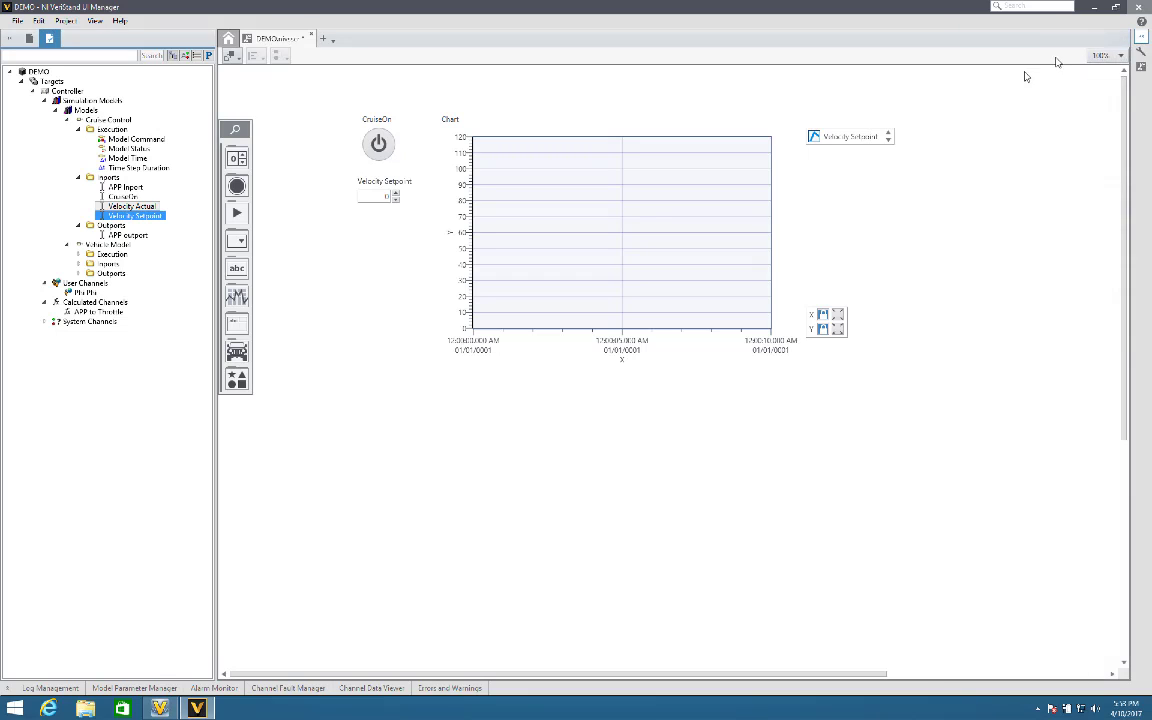
pyautogui.click(410, 250)
pyautogui.click(236, 351)
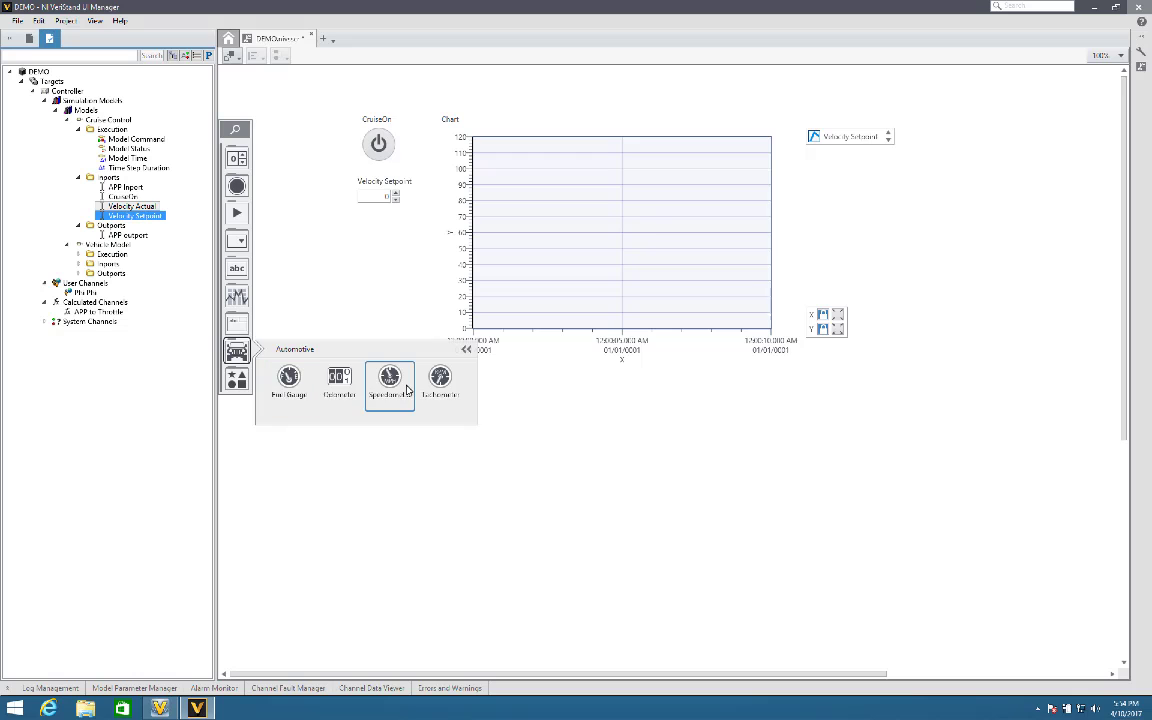
pyautogui.moveTo(407, 390); pyautogui.dragTo(509, 507)
pyautogui.click(236, 352)
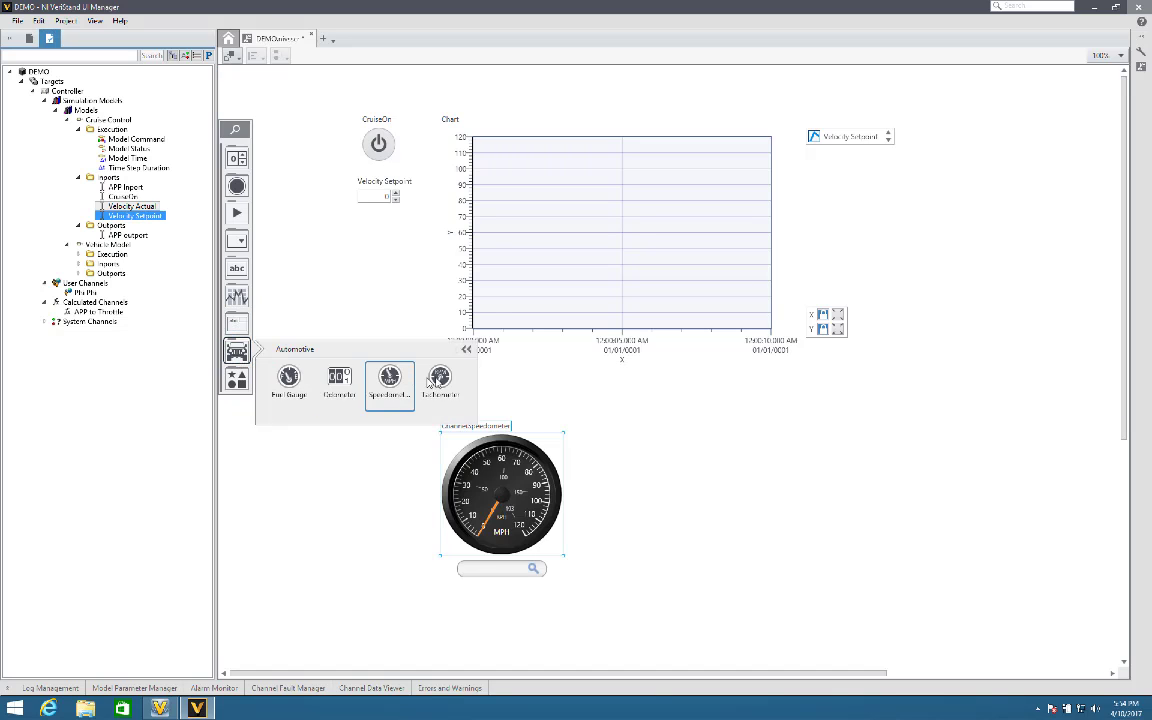
pyautogui.moveTo(436, 382); pyautogui.dragTo(755, 499)
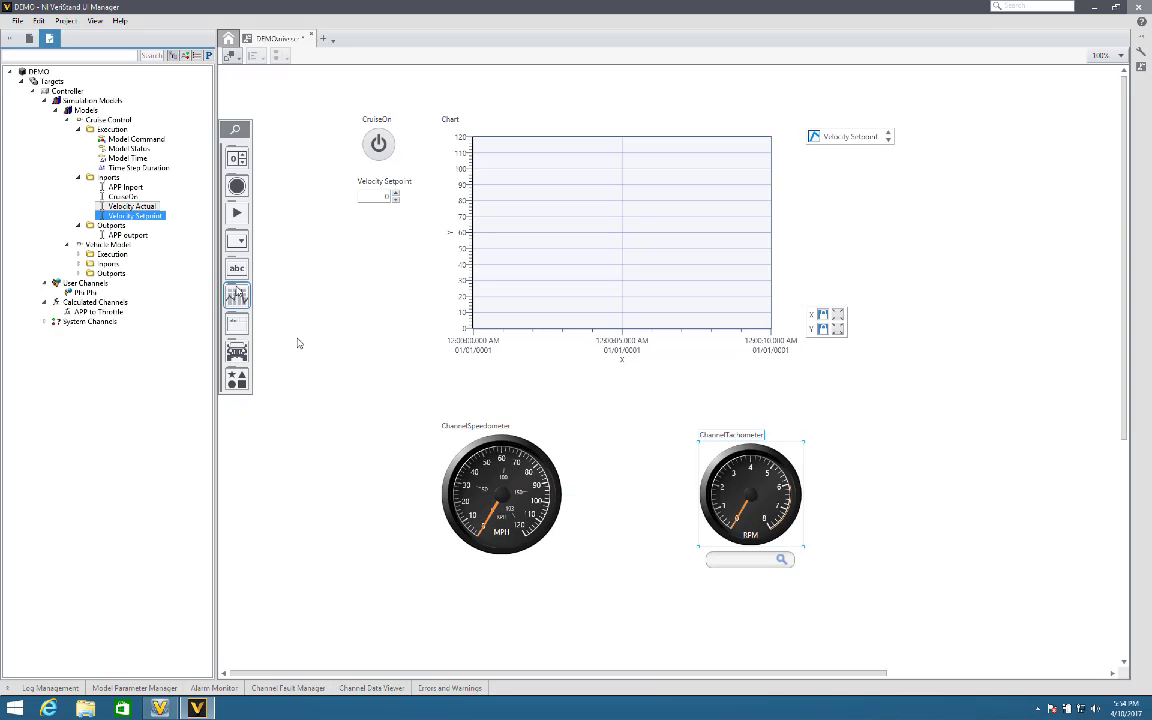
# Map vehicle speed (mph) to the speedometer and engine speed (RPM) to the tachometer.
pyautogui.click(80, 265)
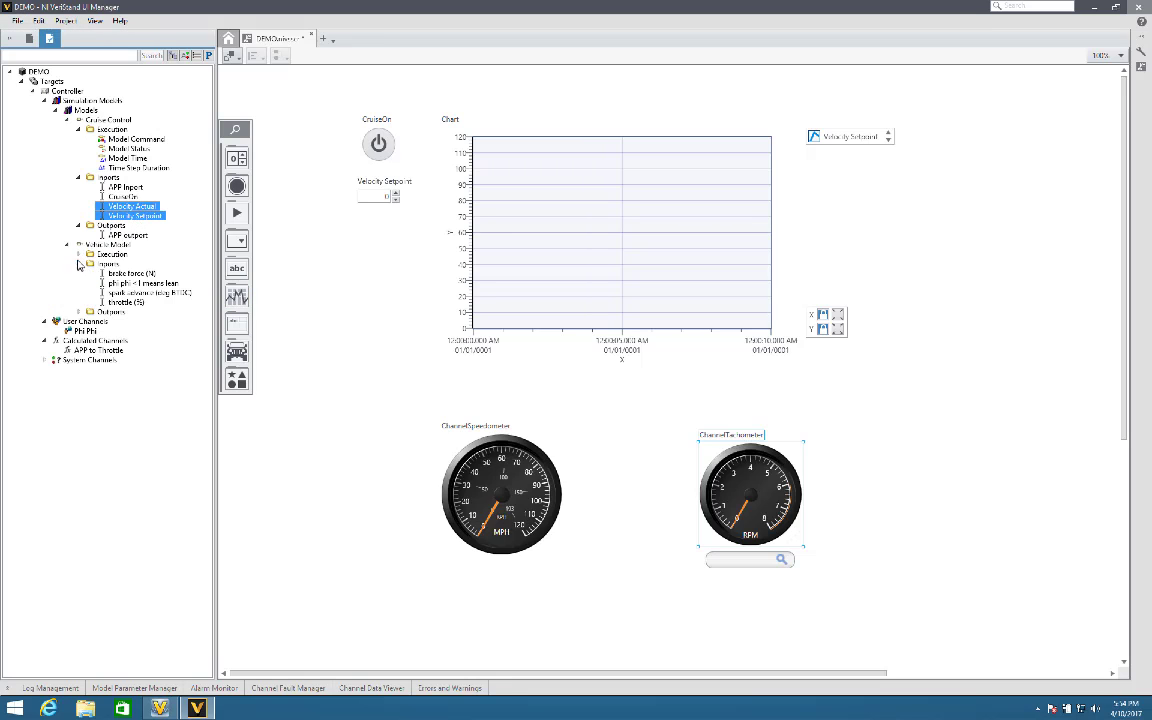
pyautogui.click(79, 311)
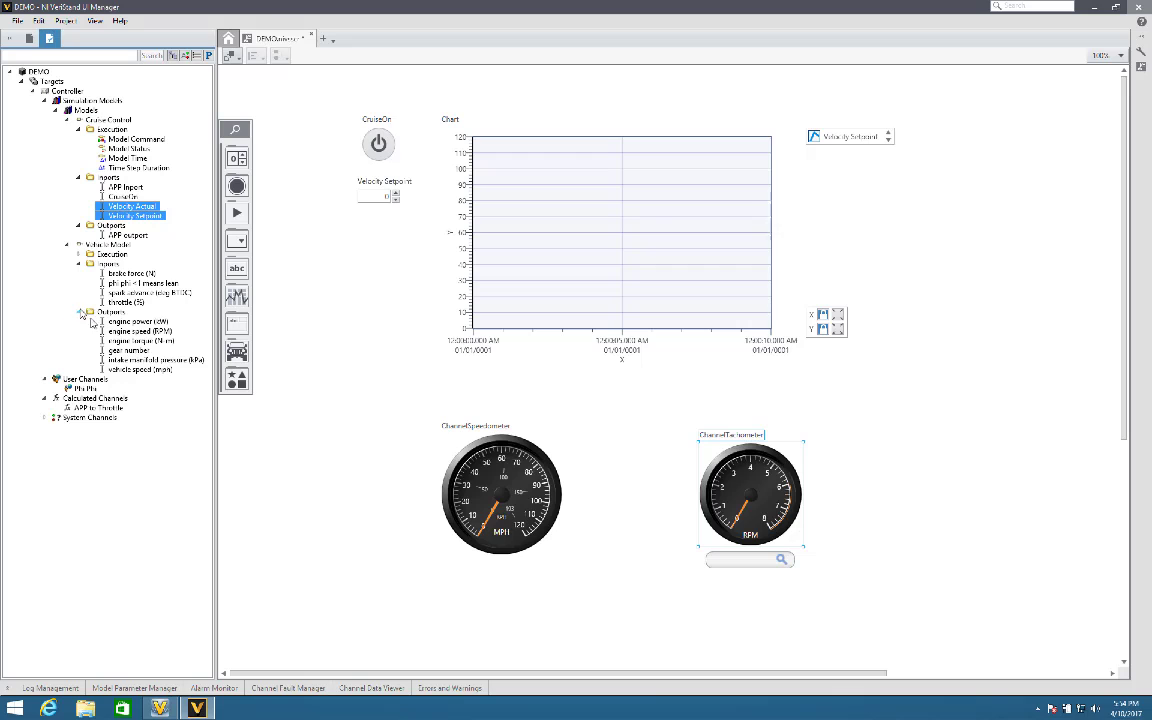
pyautogui.moveTo(138, 369); pyautogui.dragTo(487, 497)
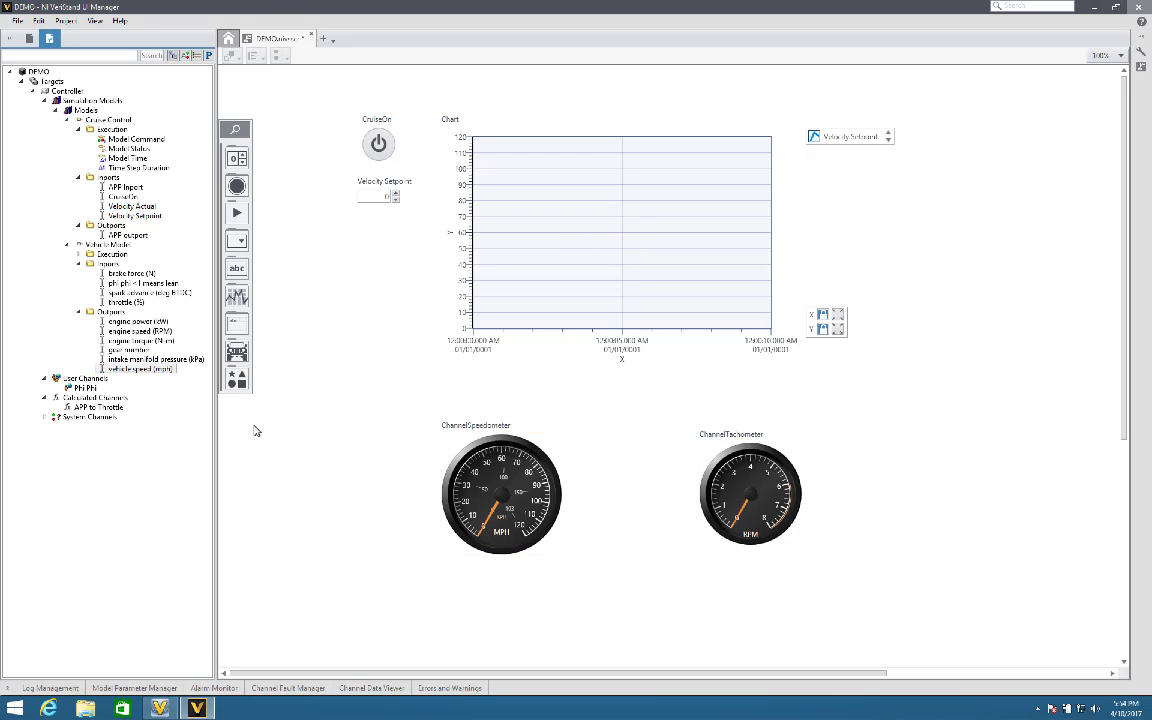
pyautogui.moveTo(140, 331); pyautogui.dragTo(662, 450)
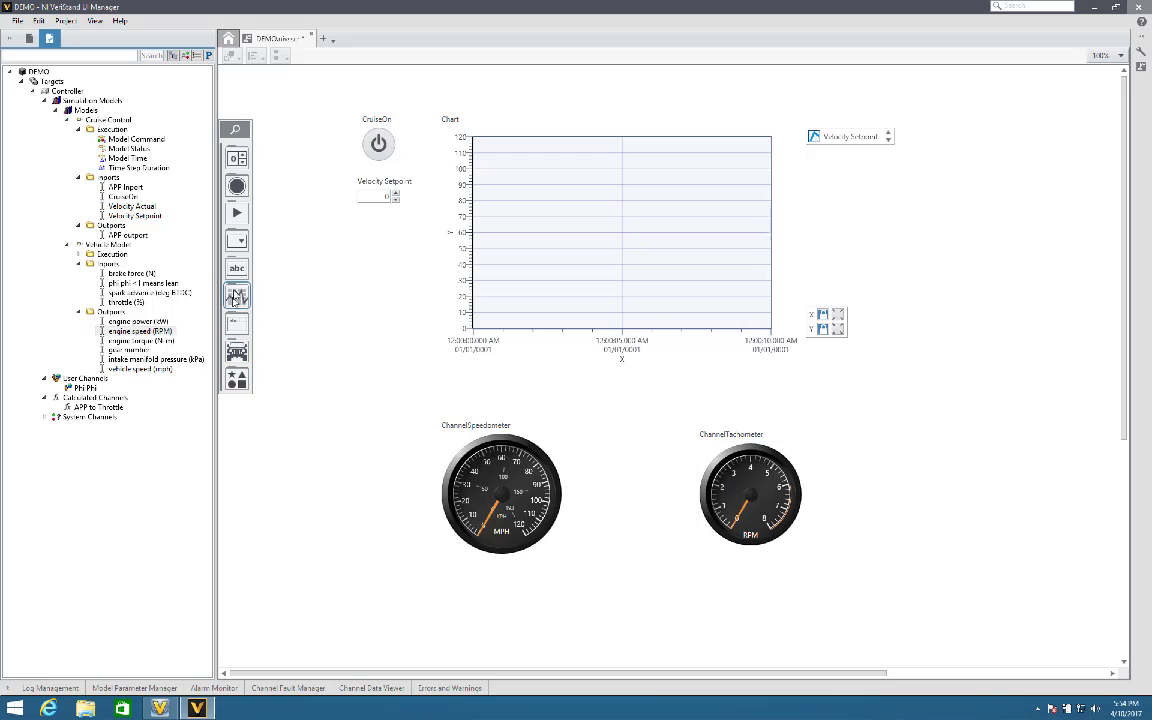
pyautogui.click(237, 320)
# Enclose both gauges in a Canvas container and position it beneath the chart.
pyautogui.moveTo(334, 358)
pyautogui.mouseDown()
pyautogui.moveTo(411, 400)
pyautogui.moveTo(535, 415)
pyautogui.moveTo(604, 466)
pyautogui.moveTo(787, 525)
pyautogui.moveTo(822, 548)
pyautogui.moveTo(830, 580)
pyautogui.mouseUp()
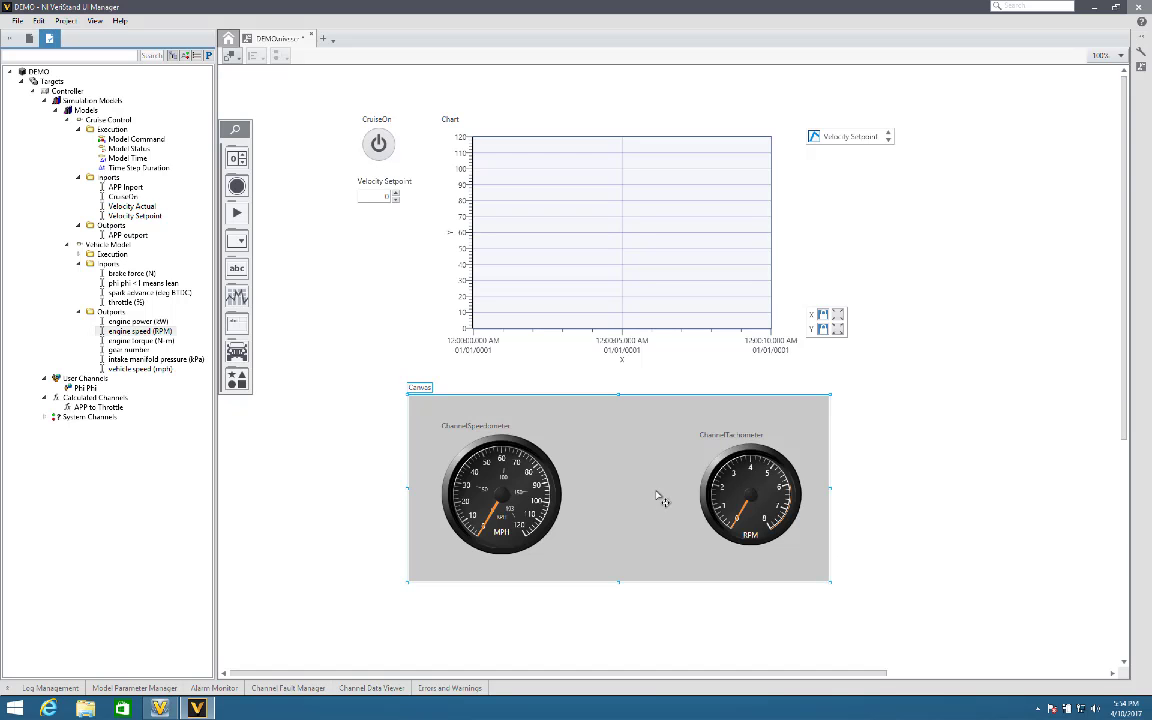
pyautogui.moveTo(655, 497)
pyautogui.mouseDown()
pyautogui.moveTo(668, 560)
pyautogui.moveTo(643, 470)
pyautogui.moveTo(673, 496)
pyautogui.moveTo(663, 501)
pyautogui.mouseUp()
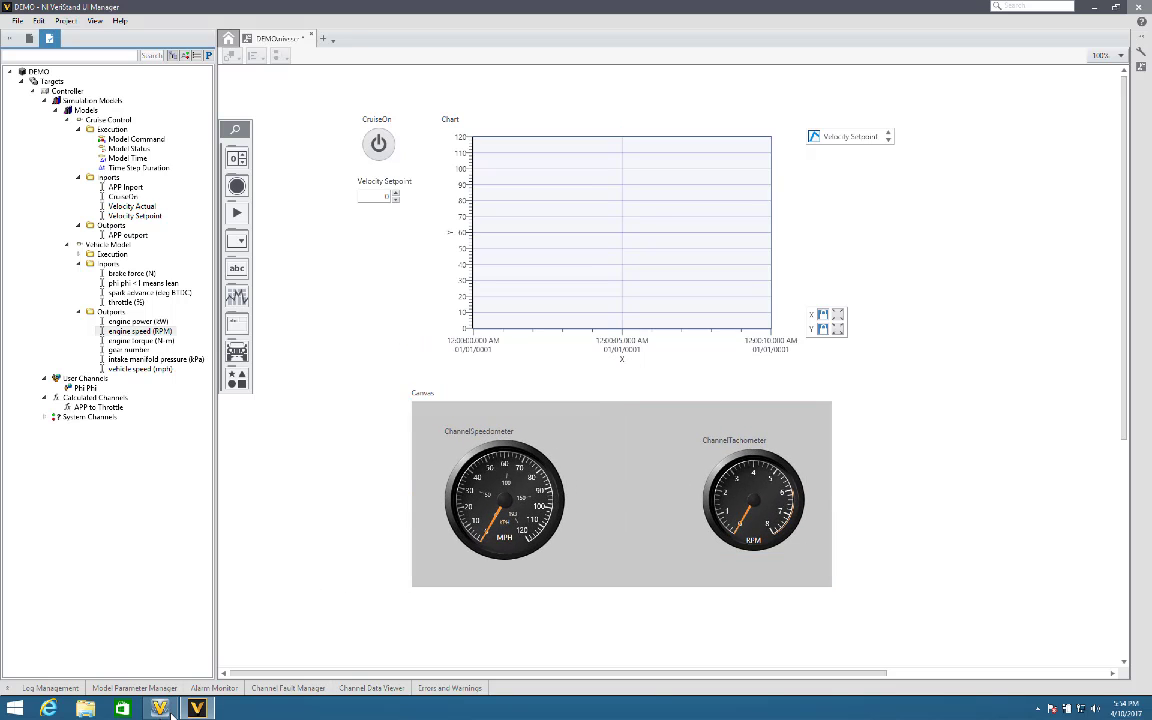
# Deploy the DEMO system definition to the target, then minimize Project Explorer.
pyautogui.hotkey('alt', 'Tab')
pyautogui.click(480, 84)
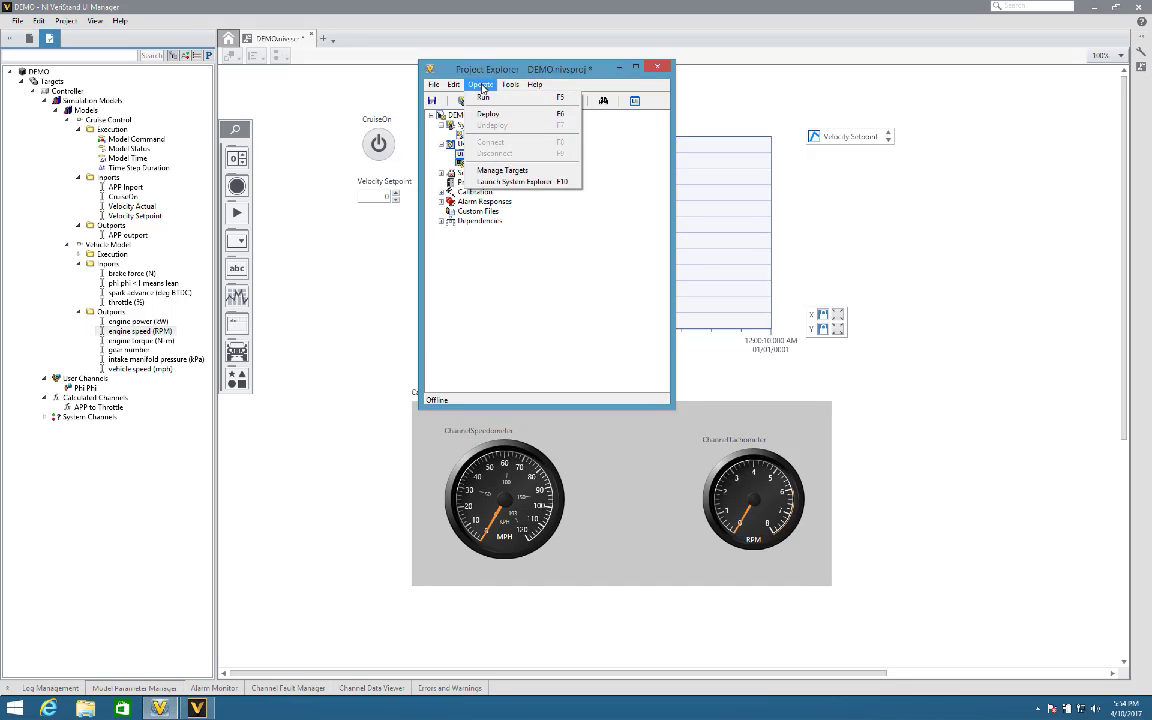
pyautogui.click(490, 112)
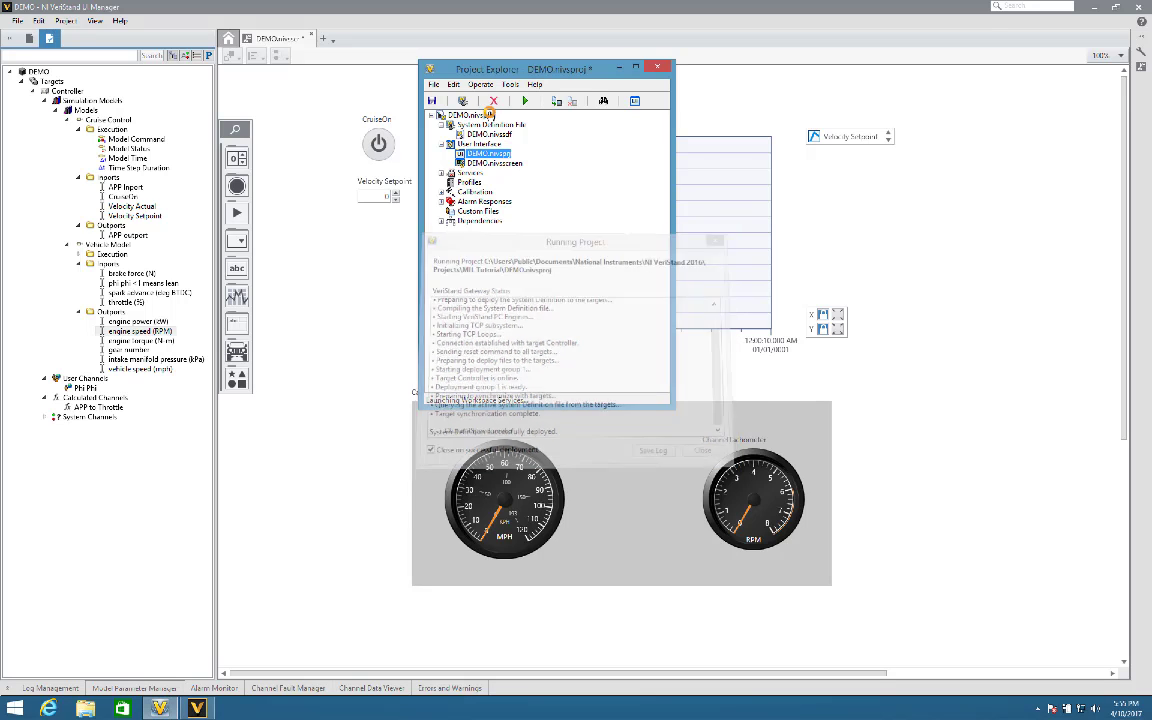
pyautogui.click(620, 68)
# Connect the screen to the running system and set the tachometer maximum to 10000 RPM.
pyautogui.click(64, 21)
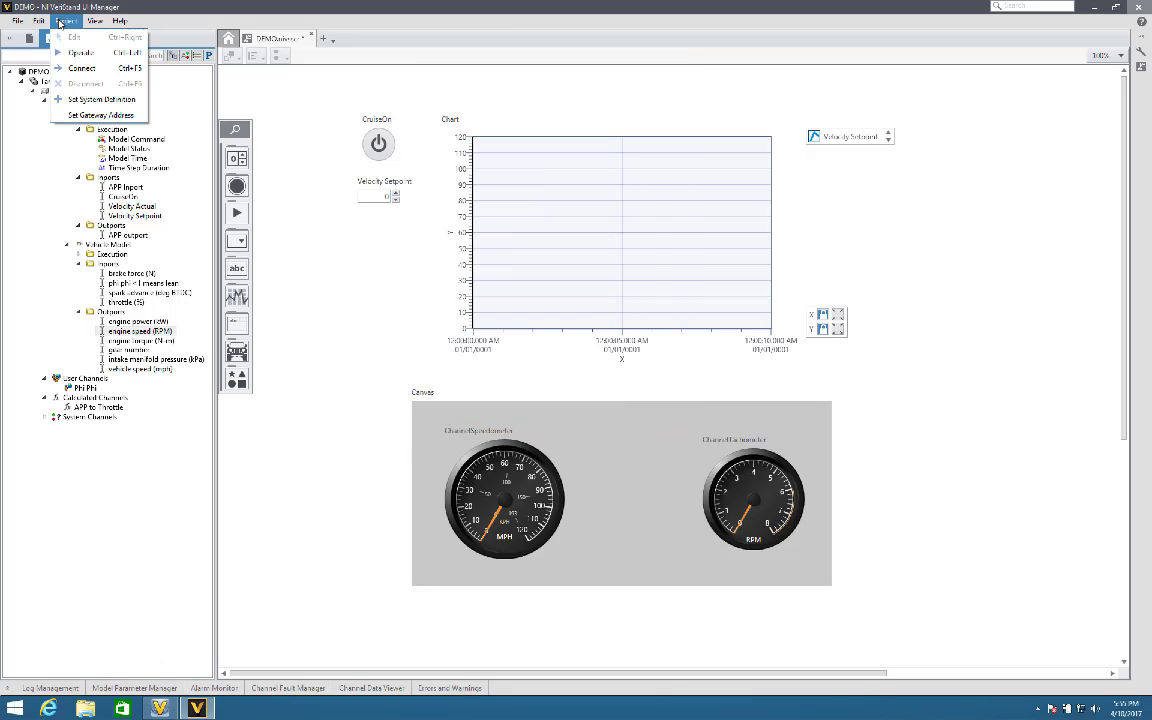
pyautogui.click(82, 69)
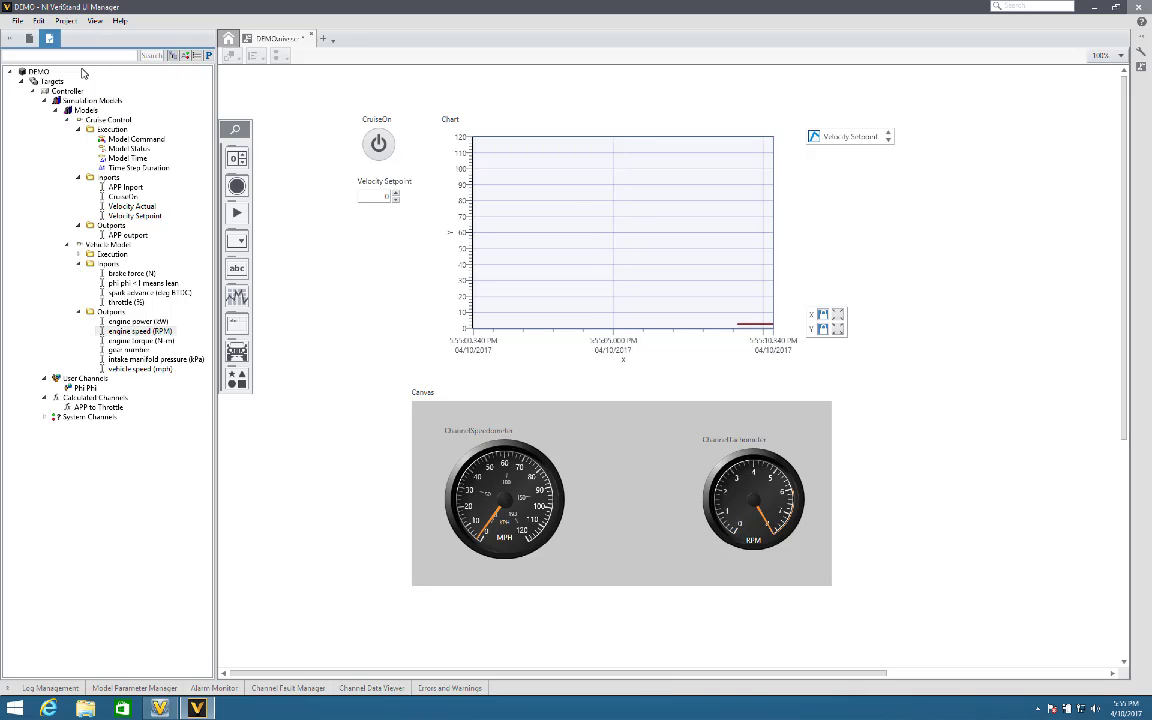
pyautogui.click(760, 456)
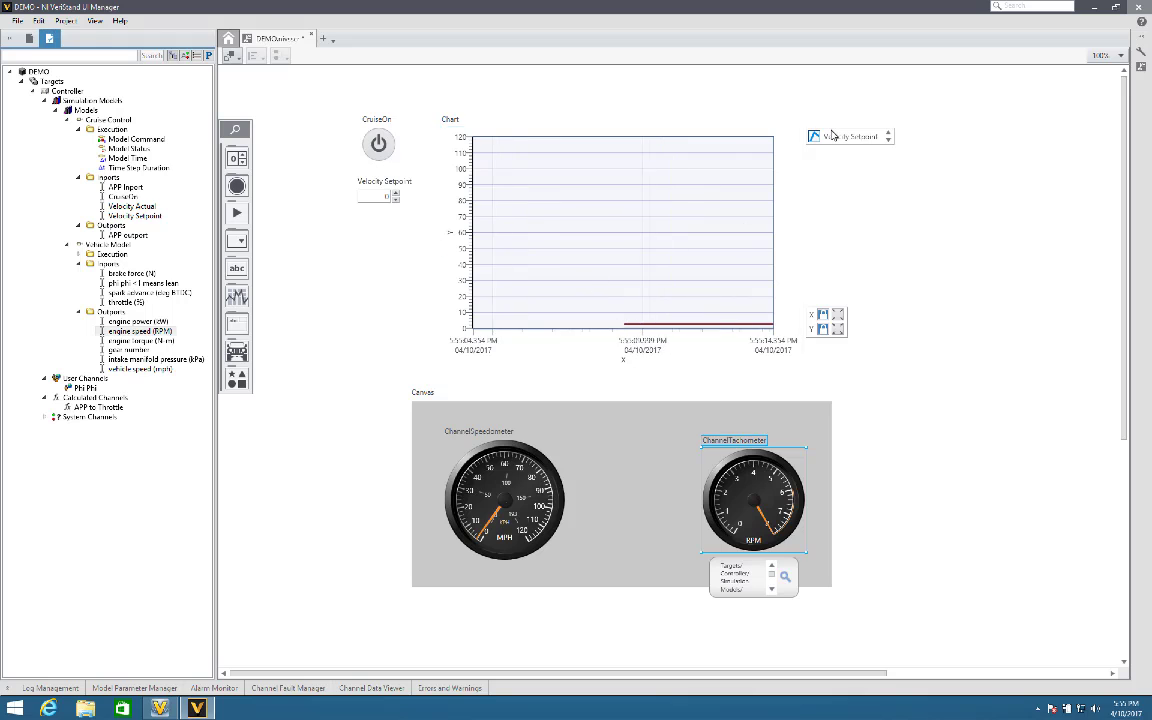
pyautogui.click(1143, 47)
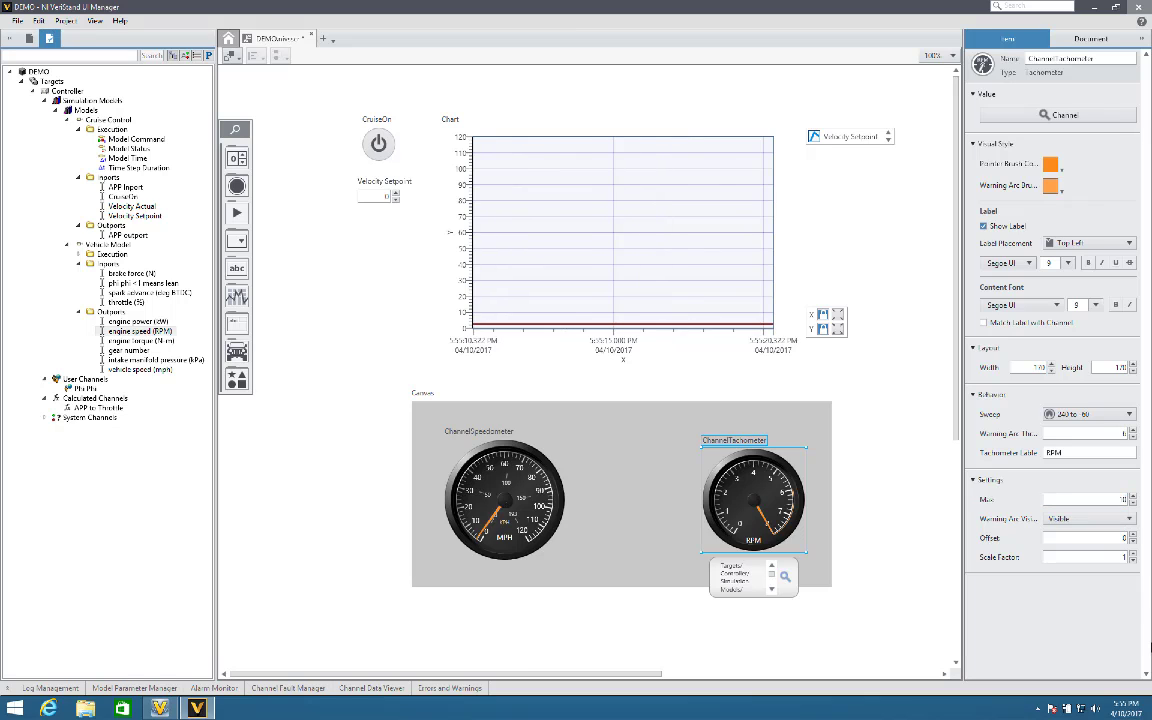
pyautogui.write('10000')
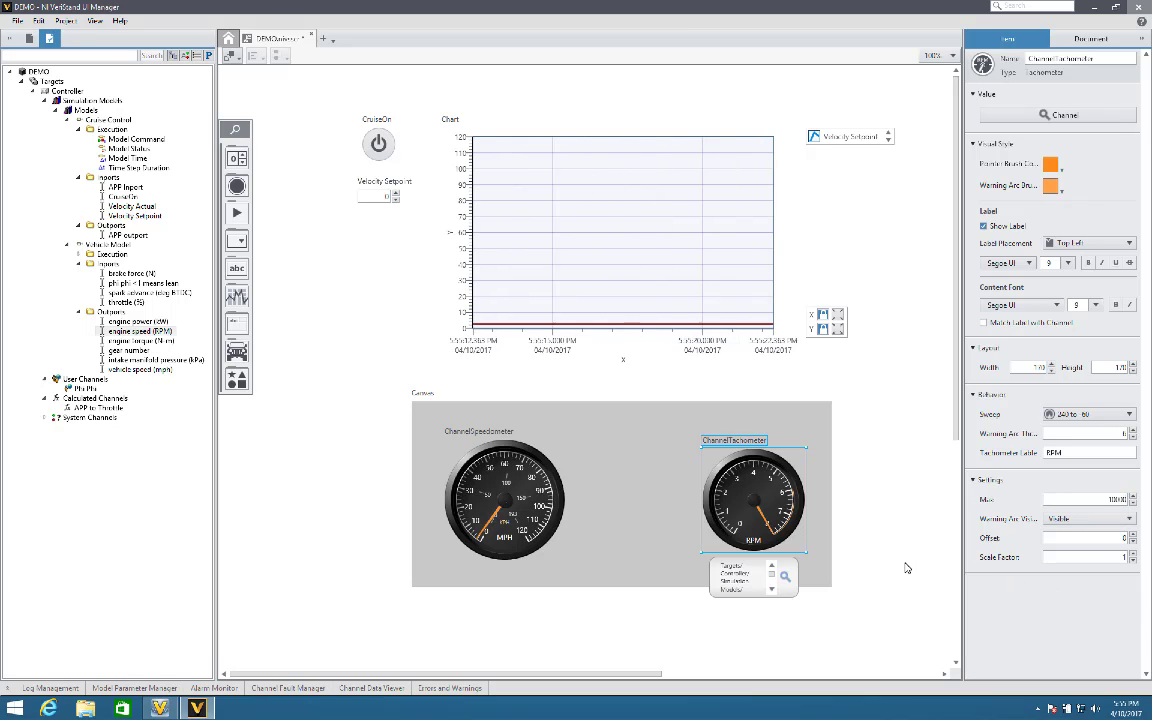
pyautogui.click(905, 566)
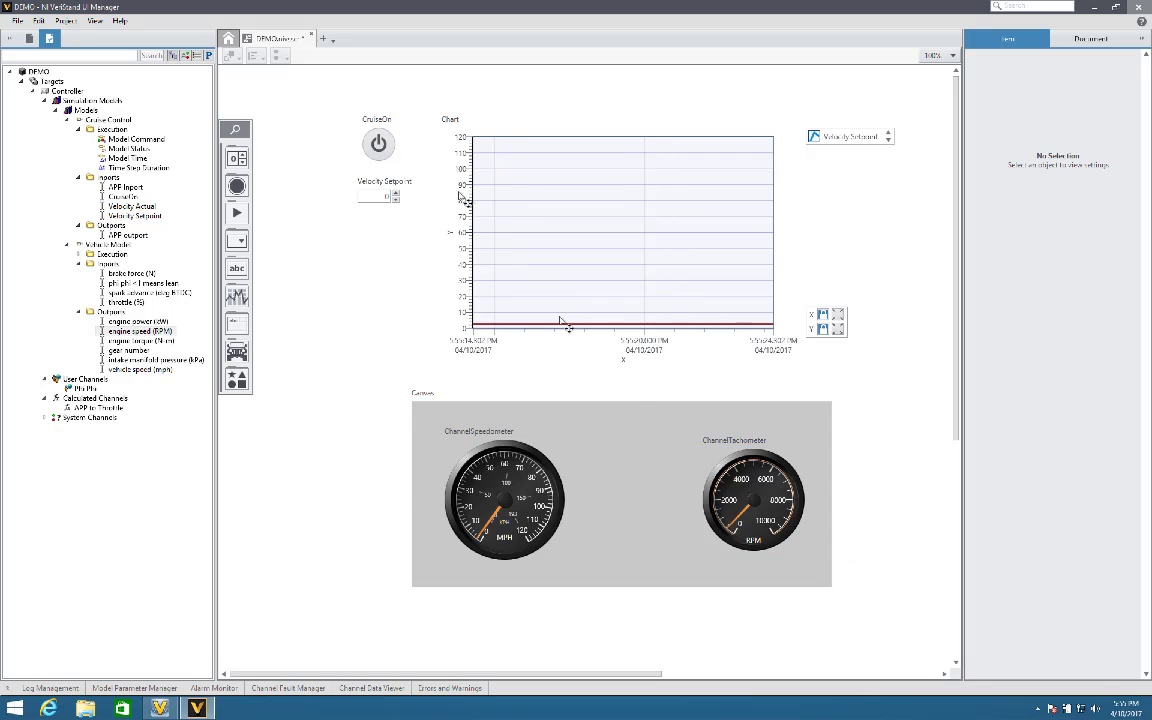
# Turn CruiseOn on and set the Velocity Setpoint to 100.
pyautogui.click(378, 143)
pyautogui.click(381, 310)
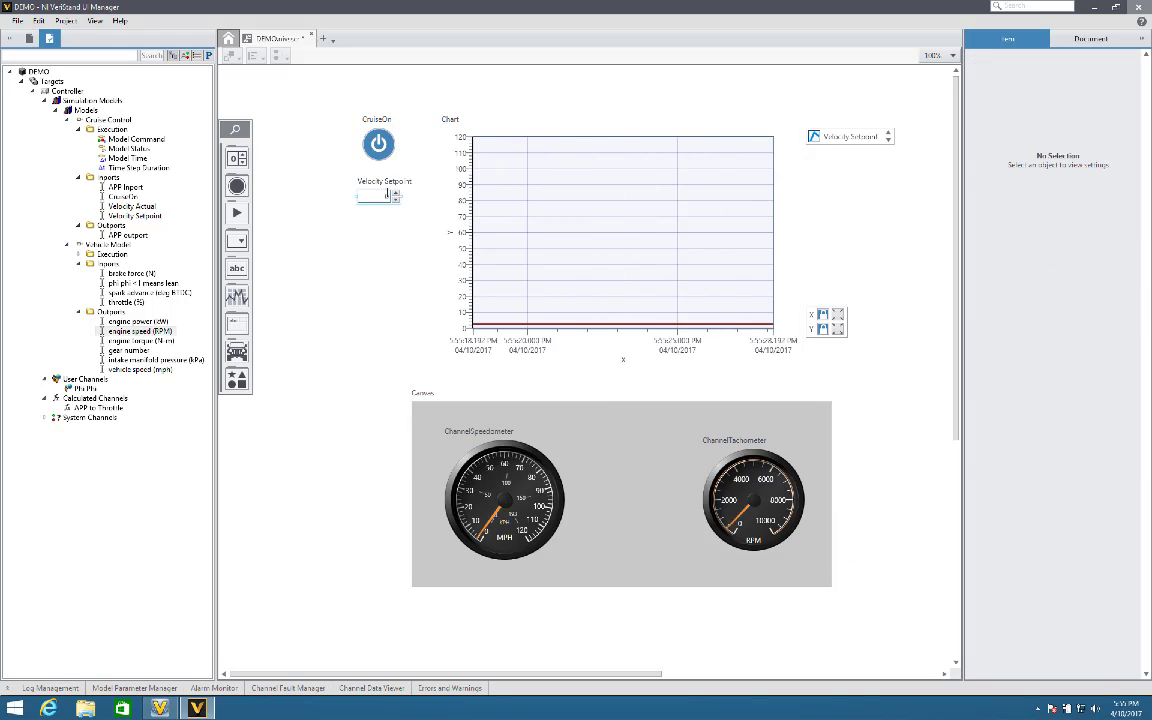
pyautogui.click(388, 196)
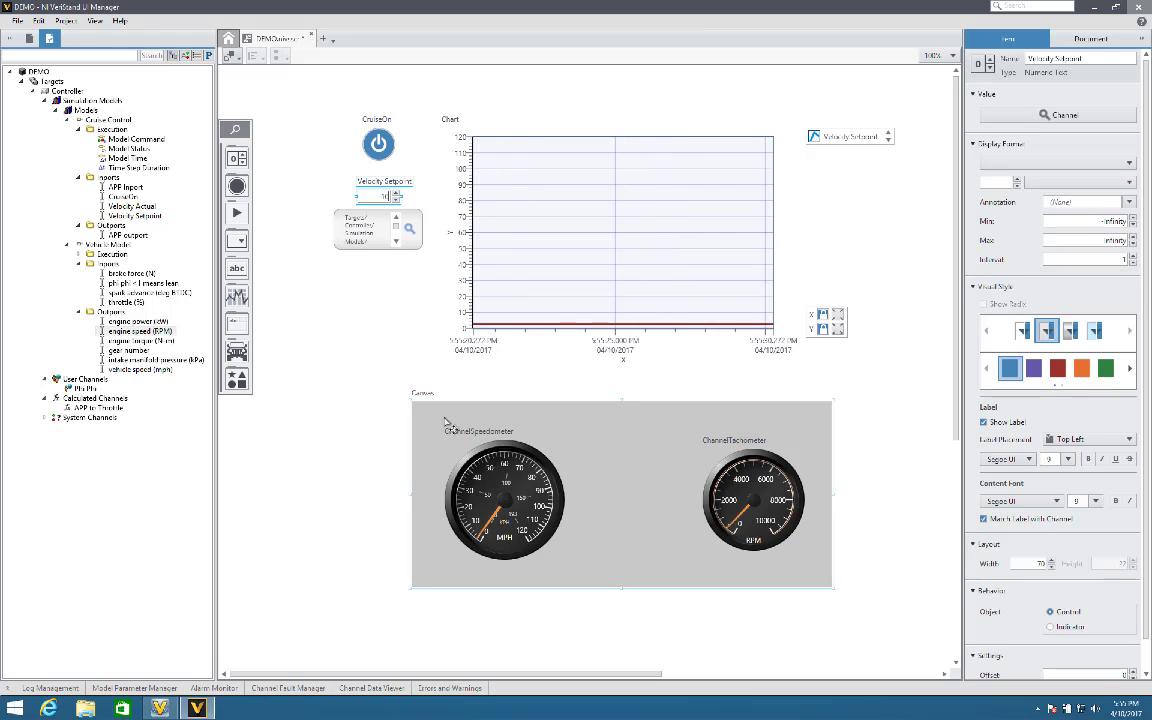
pyautogui.write('0')
pyautogui.click(375, 327)
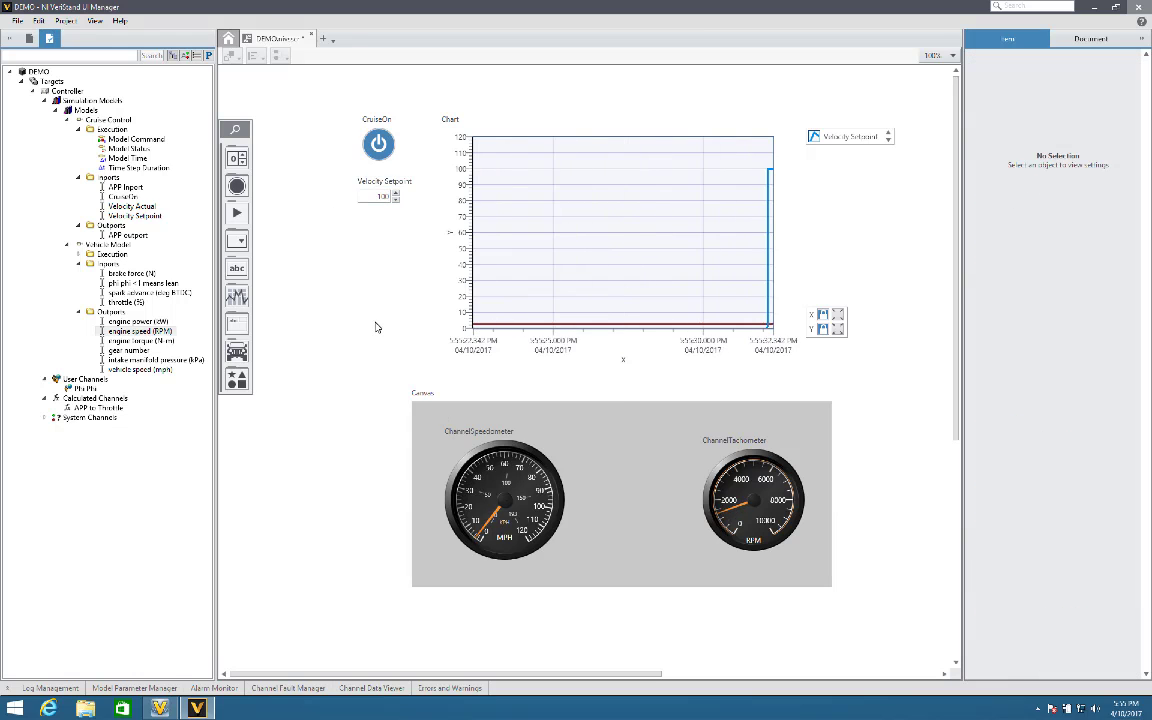
pyautogui.click(66, 20)
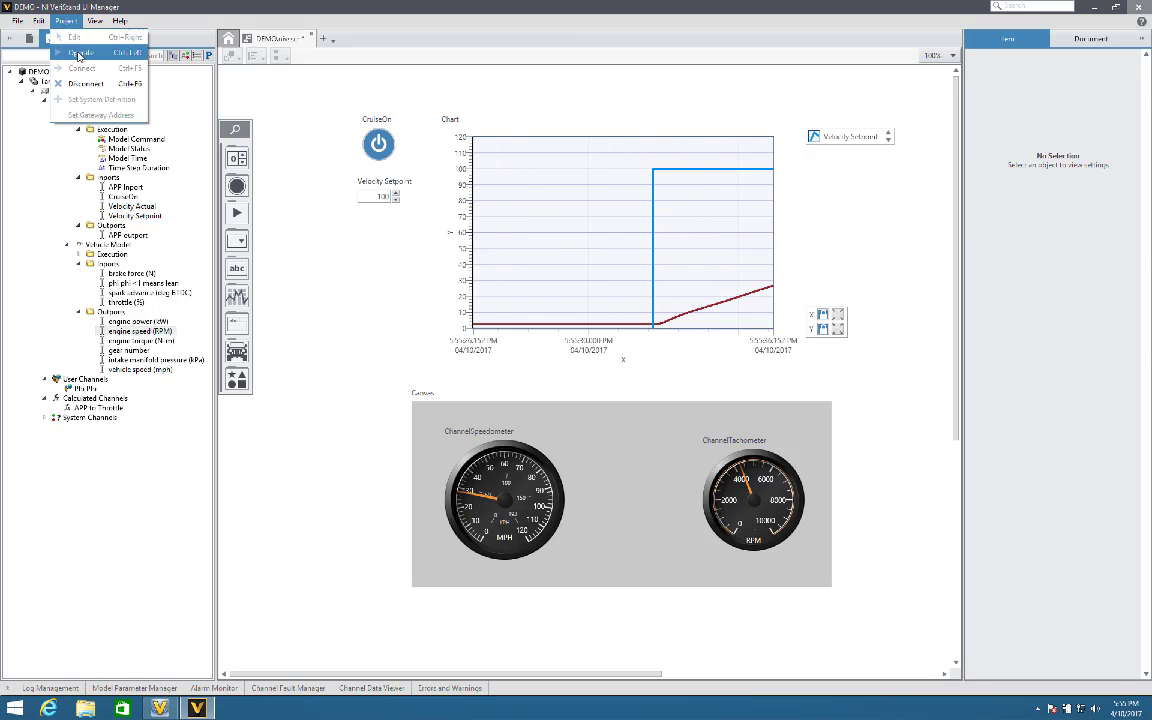
# Switch the DEMO screen into Operate (run) mode.
pyautogui.click(78, 53)
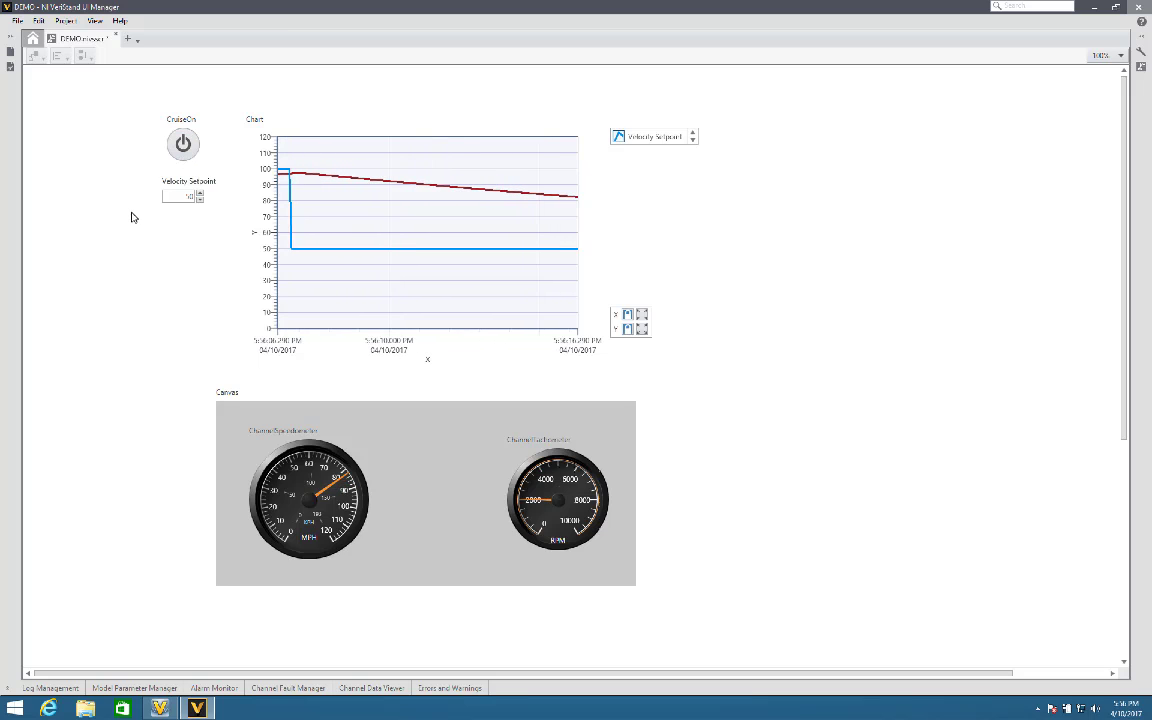
# Add a new blank screen, return to edit mode, and select the brake force (N) channel.
pyautogui.click(128, 40)
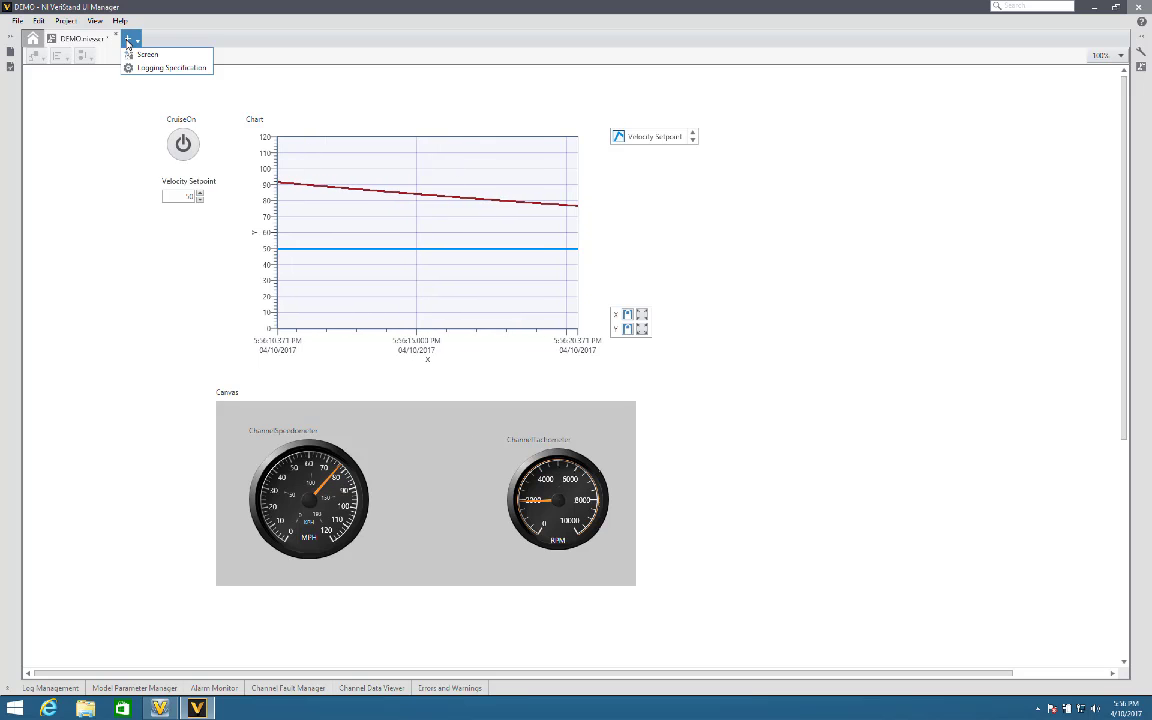
pyautogui.click(143, 56)
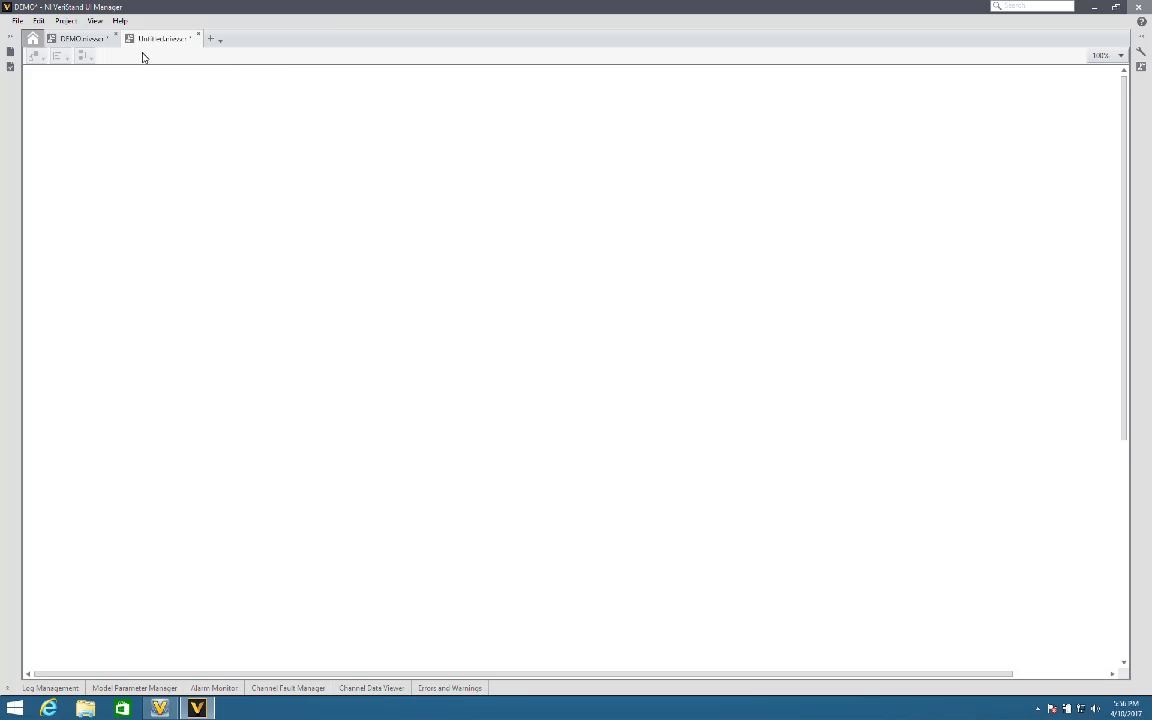
pyautogui.click(76, 24)
pyautogui.click(76, 37)
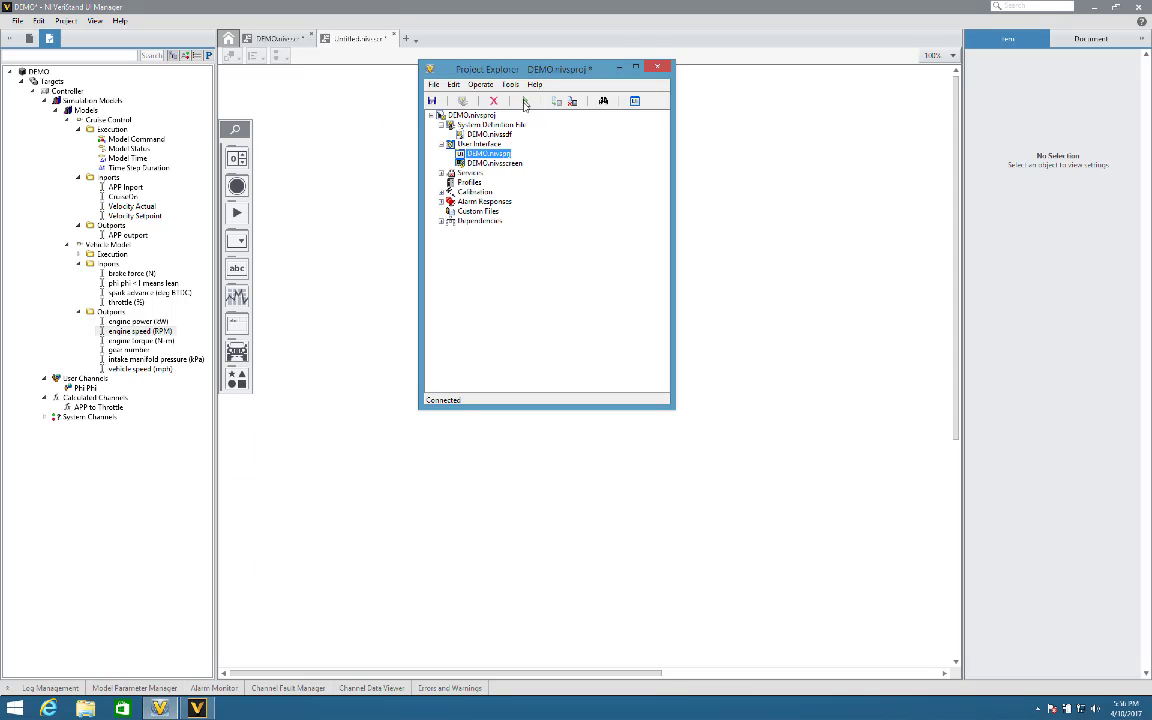
pyautogui.click(522, 101)
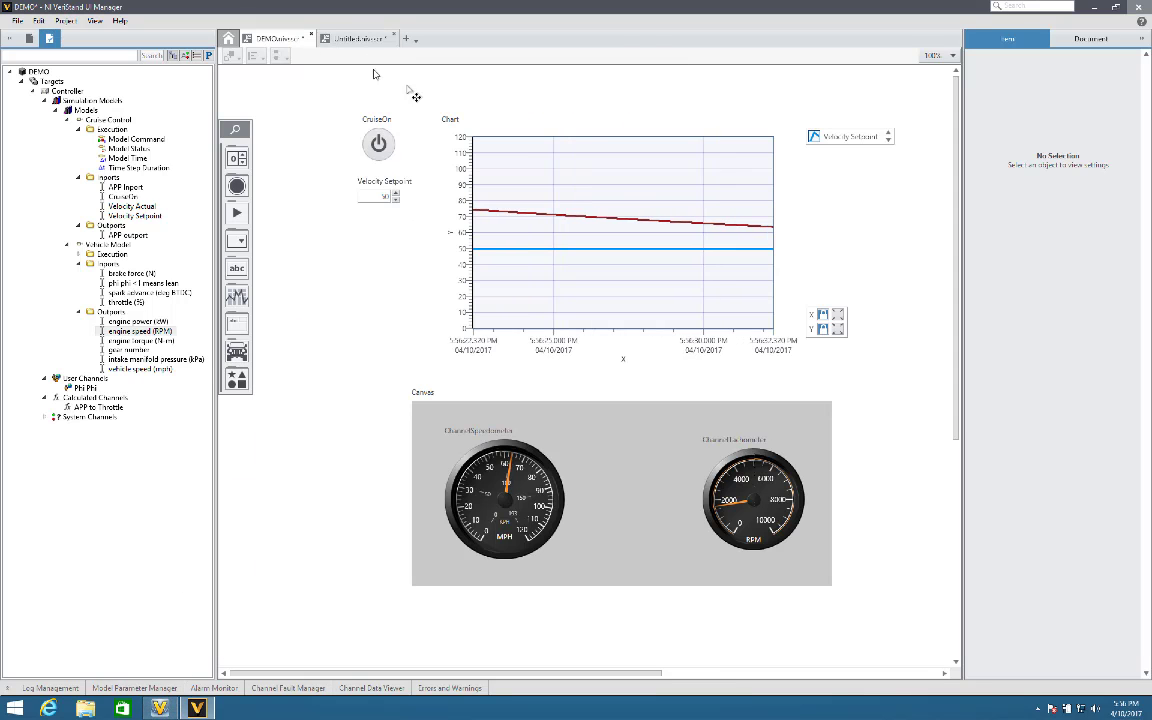
pyautogui.click(356, 39)
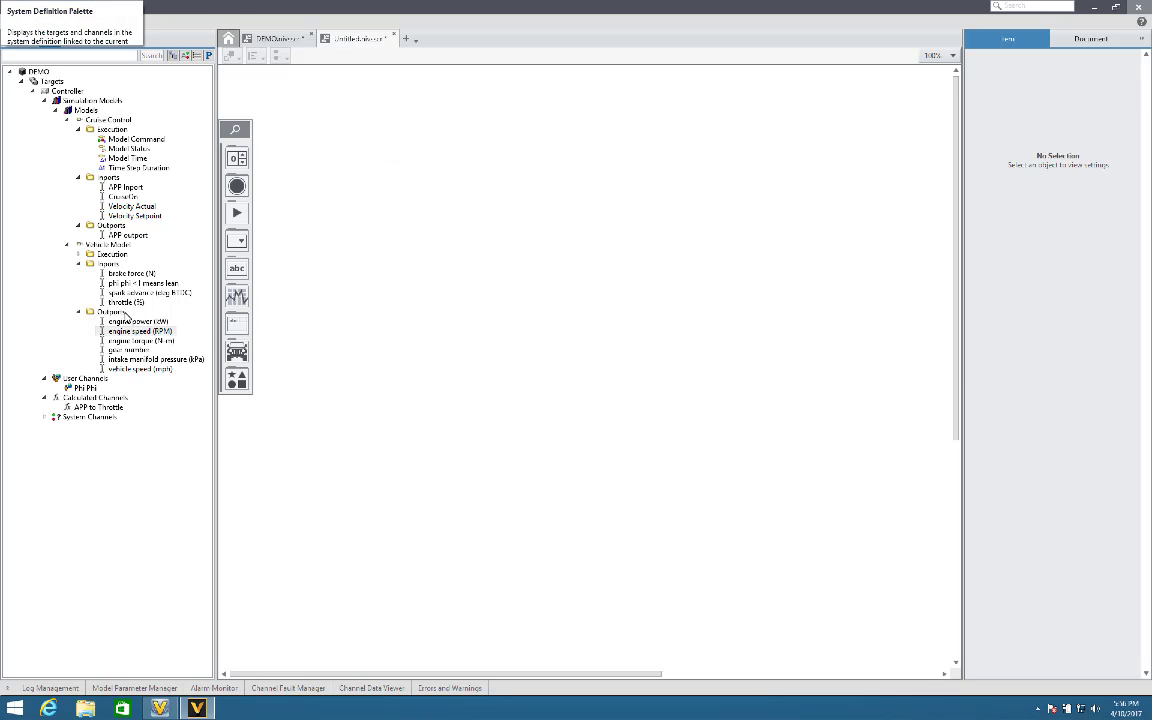
pyautogui.click(116, 274)
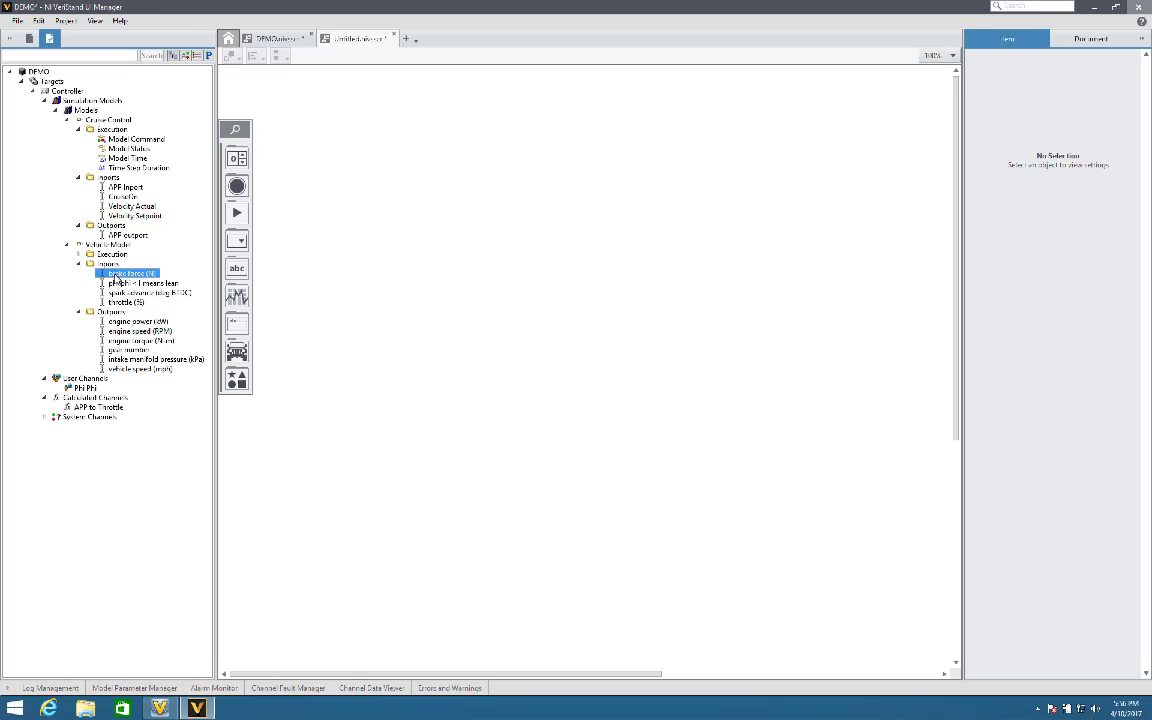
# Add brake force (N) to the Untitled screen as a vertical slider scaled 0 to 10000.
pyautogui.moveTo(116, 277); pyautogui.dragTo(378, 232)
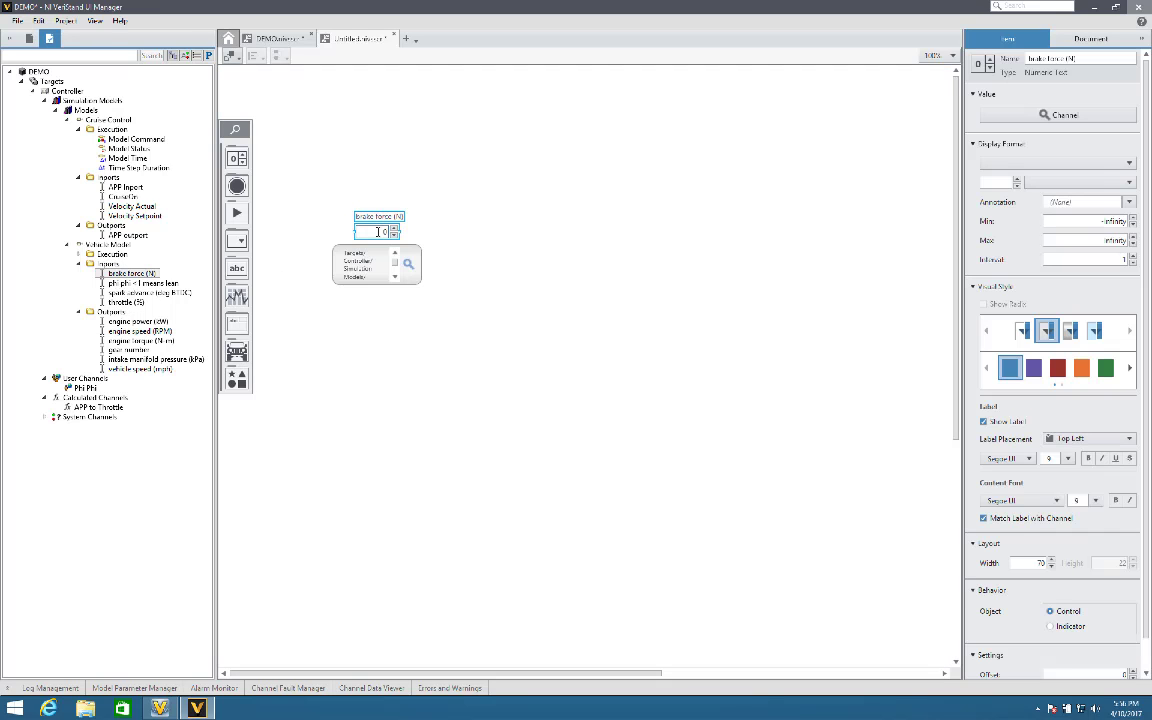
pyautogui.rightClick(379, 233)
pyautogui.click(396, 218)
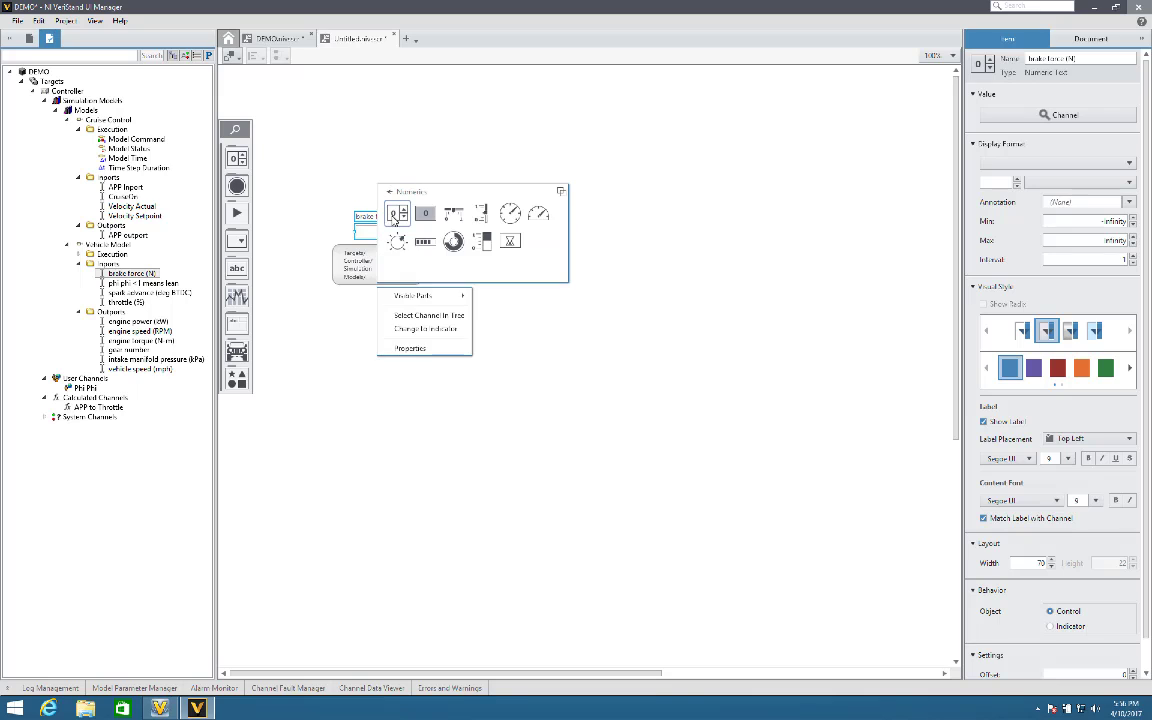
pyautogui.click(481, 213)
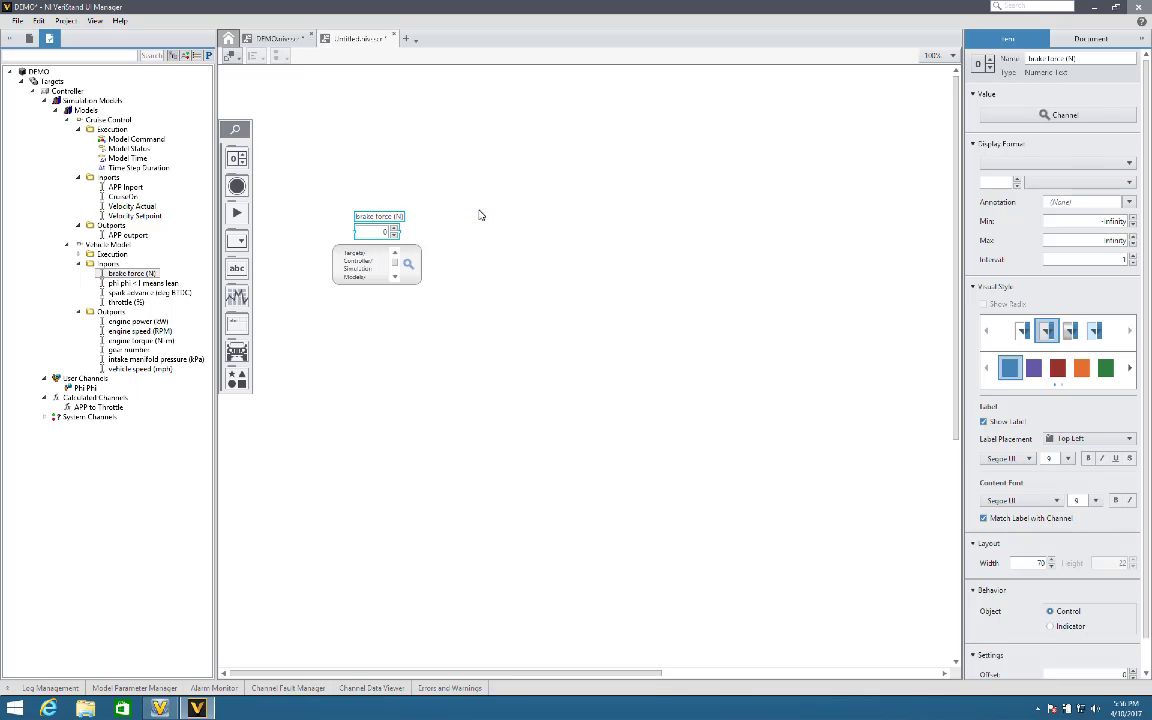
pyautogui.click(545, 401)
pyautogui.click(365, 236)
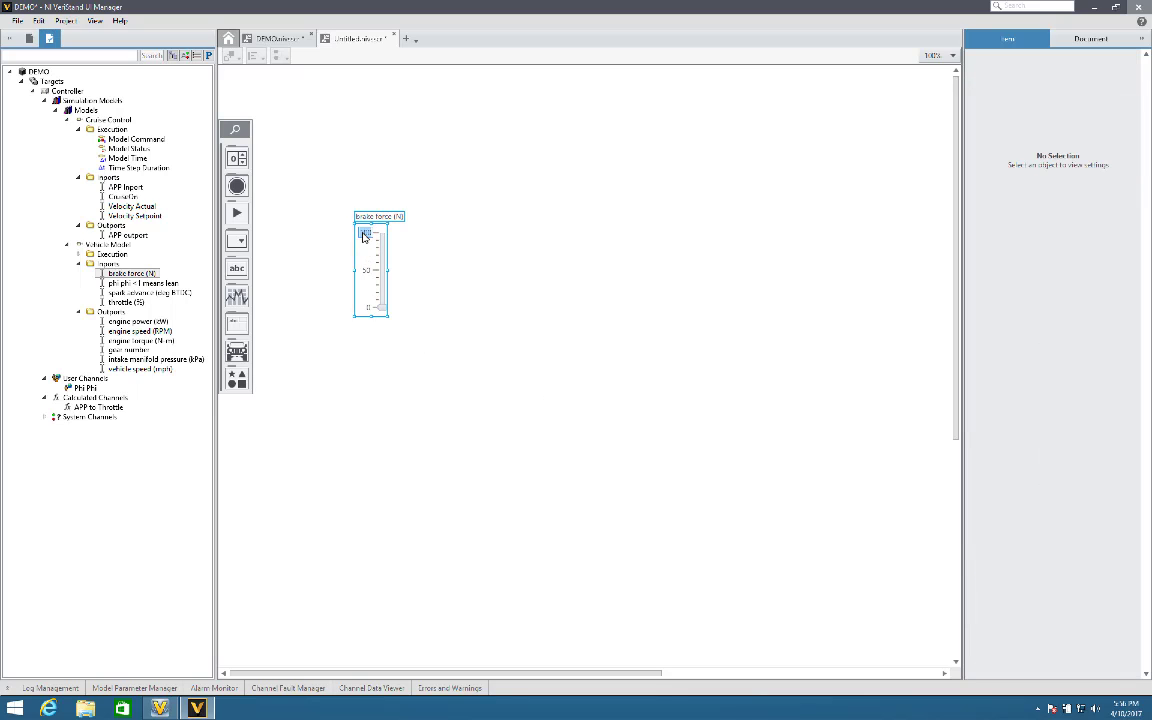
pyautogui.click(407, 305)
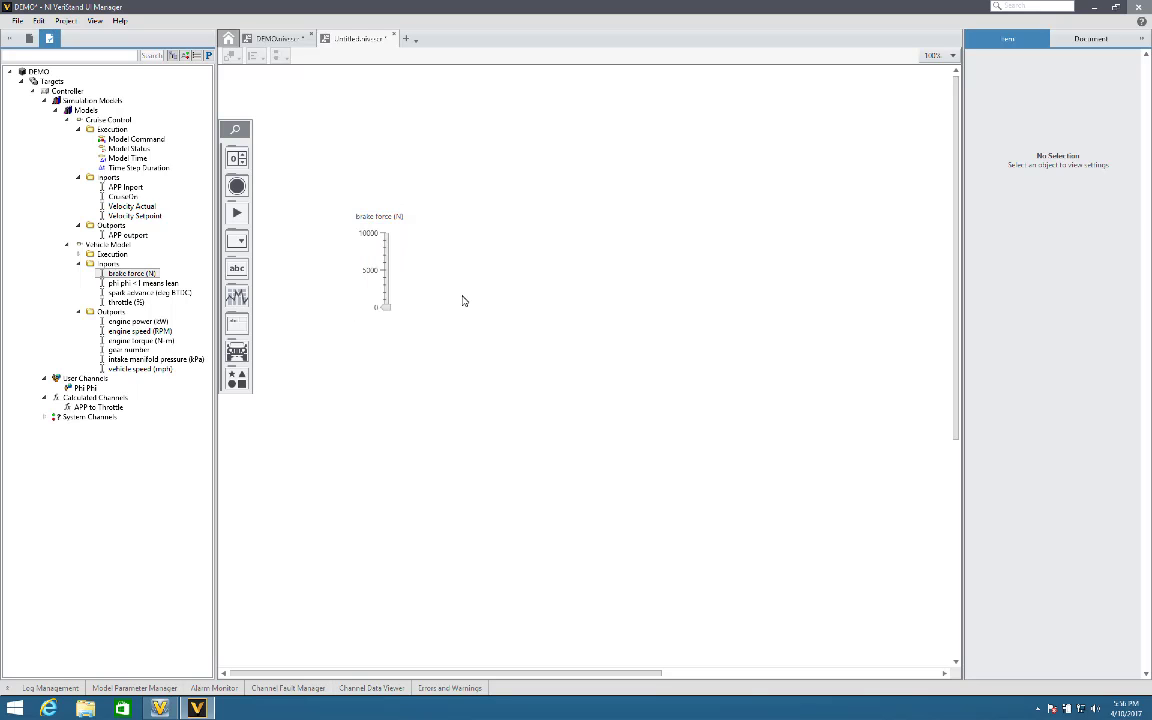
pyautogui.click(388, 311)
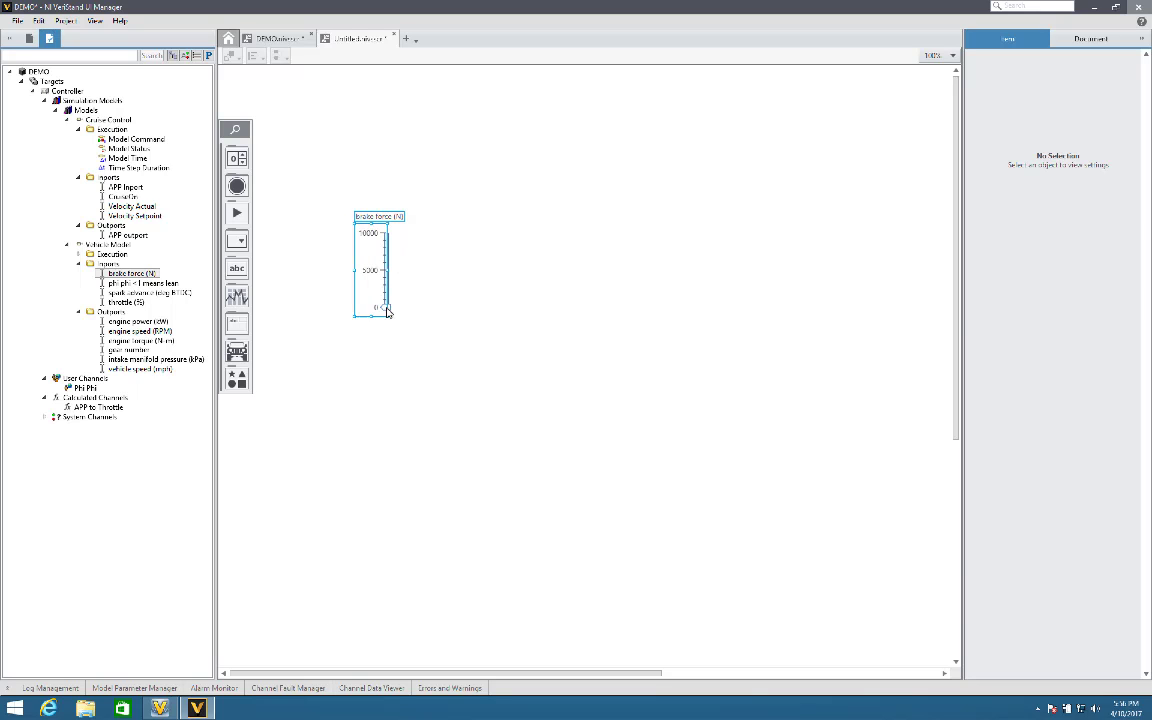
pyautogui.click(283, 40)
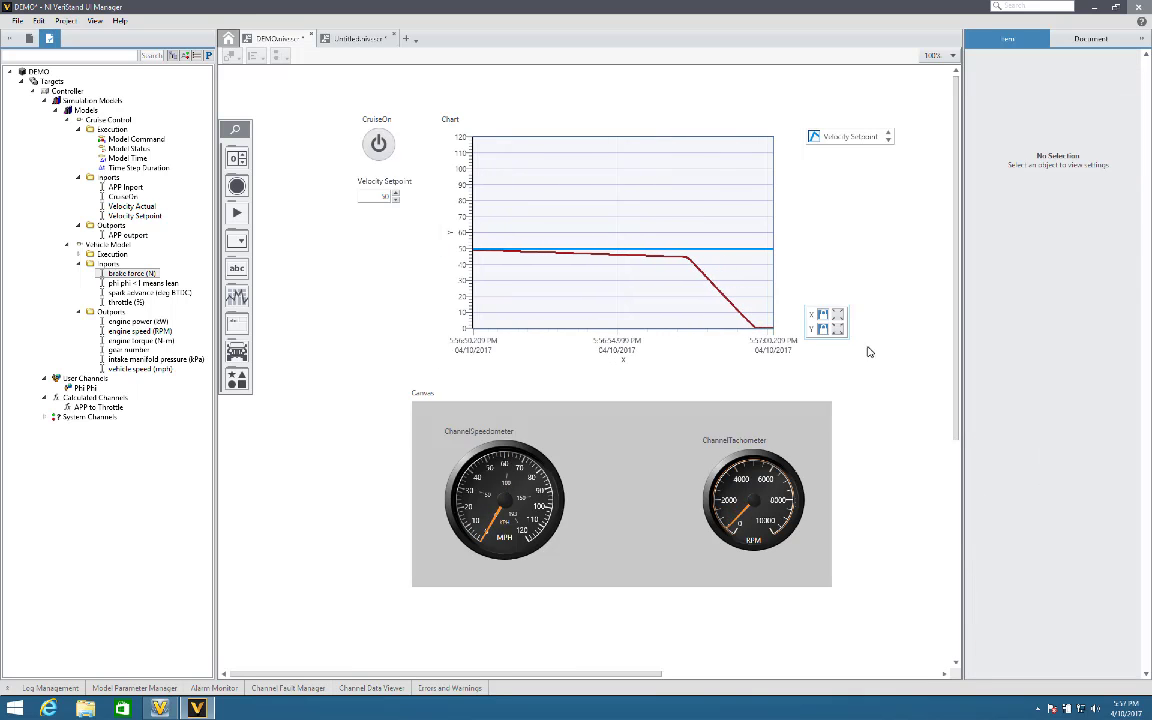
# Place an APP Inport control from the channel tree onto the Untitled screen.
pyautogui.click(346, 40)
pyautogui.click(321, 250)
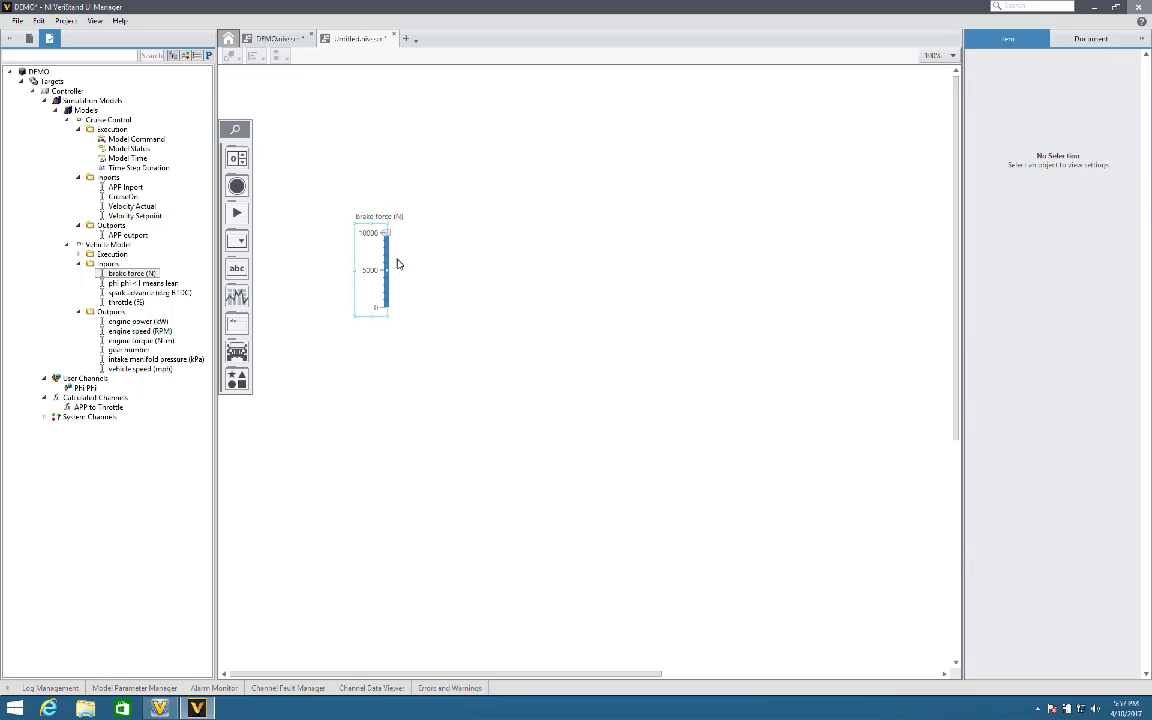
pyautogui.click(391, 272)
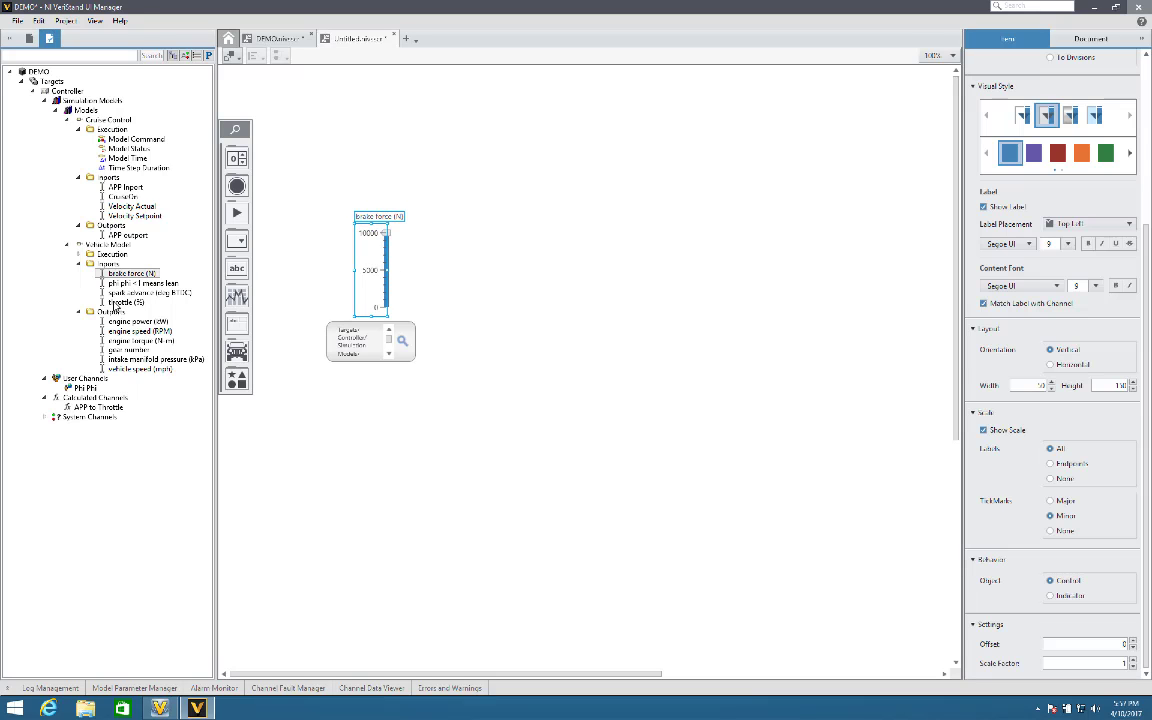
pyautogui.click(124, 302)
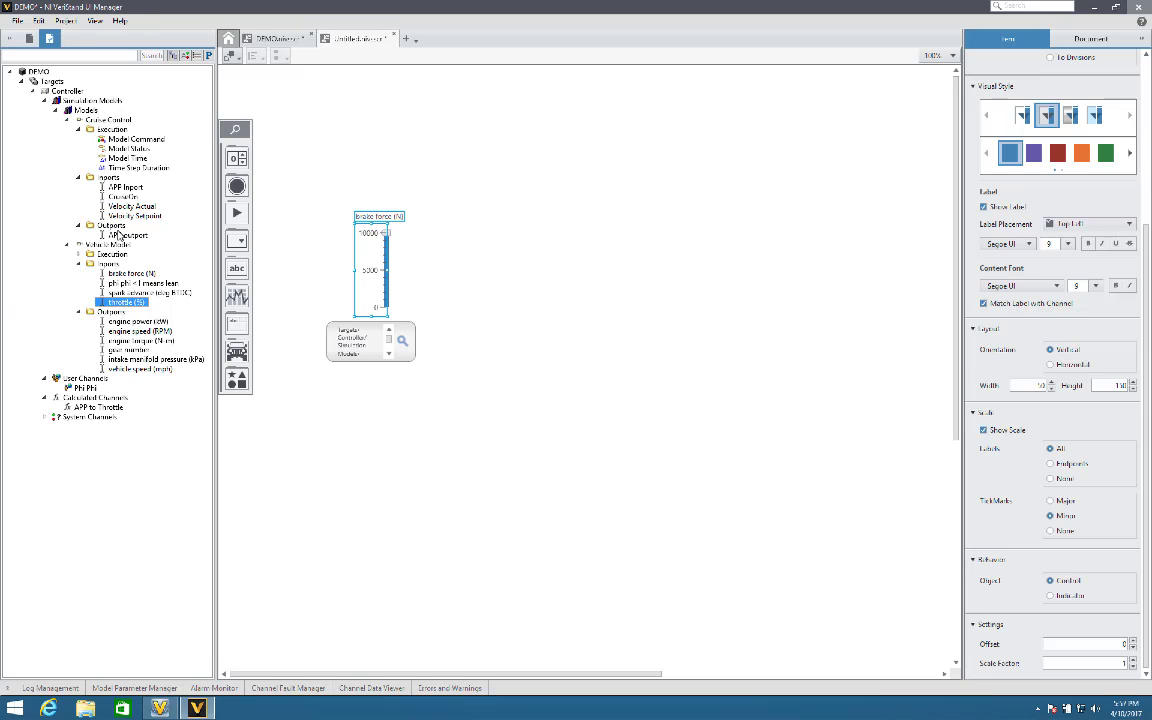
pyautogui.click(127, 189)
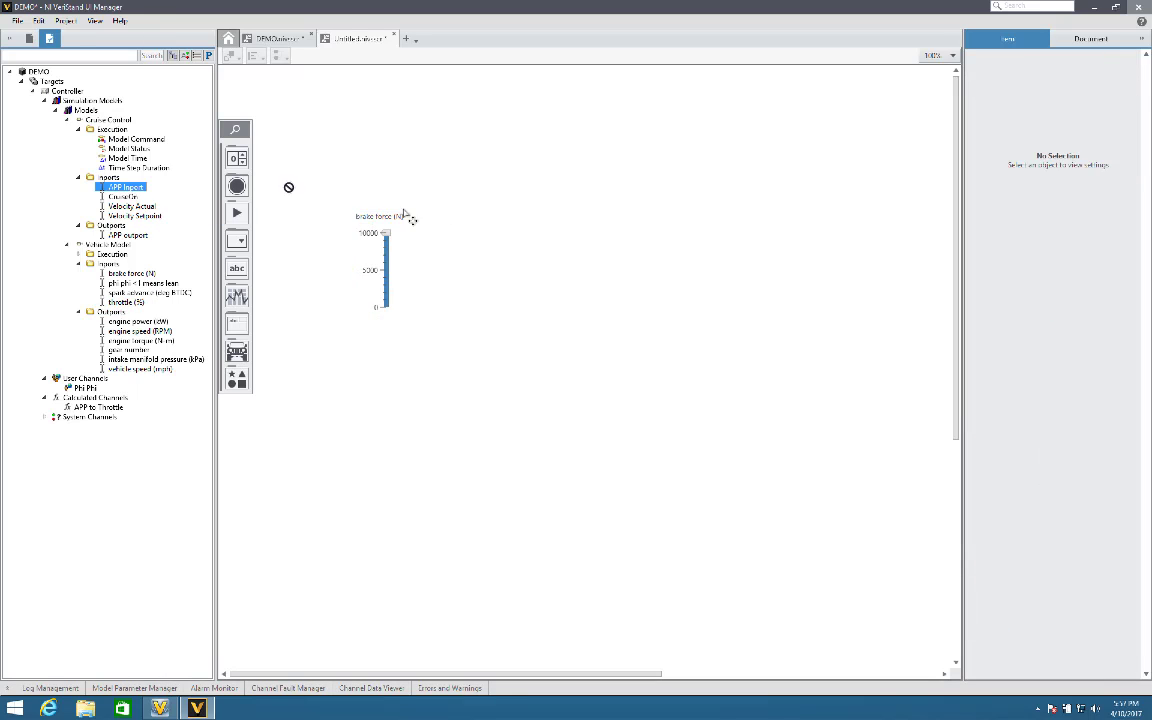
pyautogui.moveTo(446, 229); pyautogui.dragTo(445, 270)
# Replace the APP Inport control with a vertical slider and line it up beside brake force.
pyautogui.rightClick(446, 270)
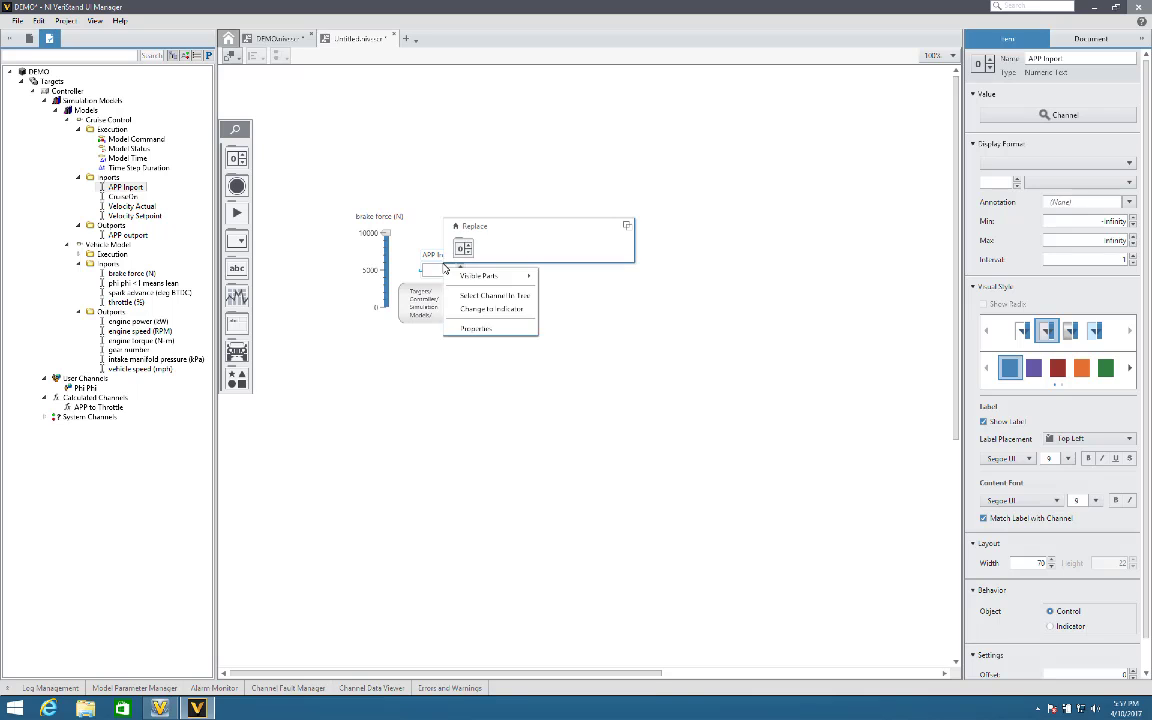
pyautogui.click(457, 252)
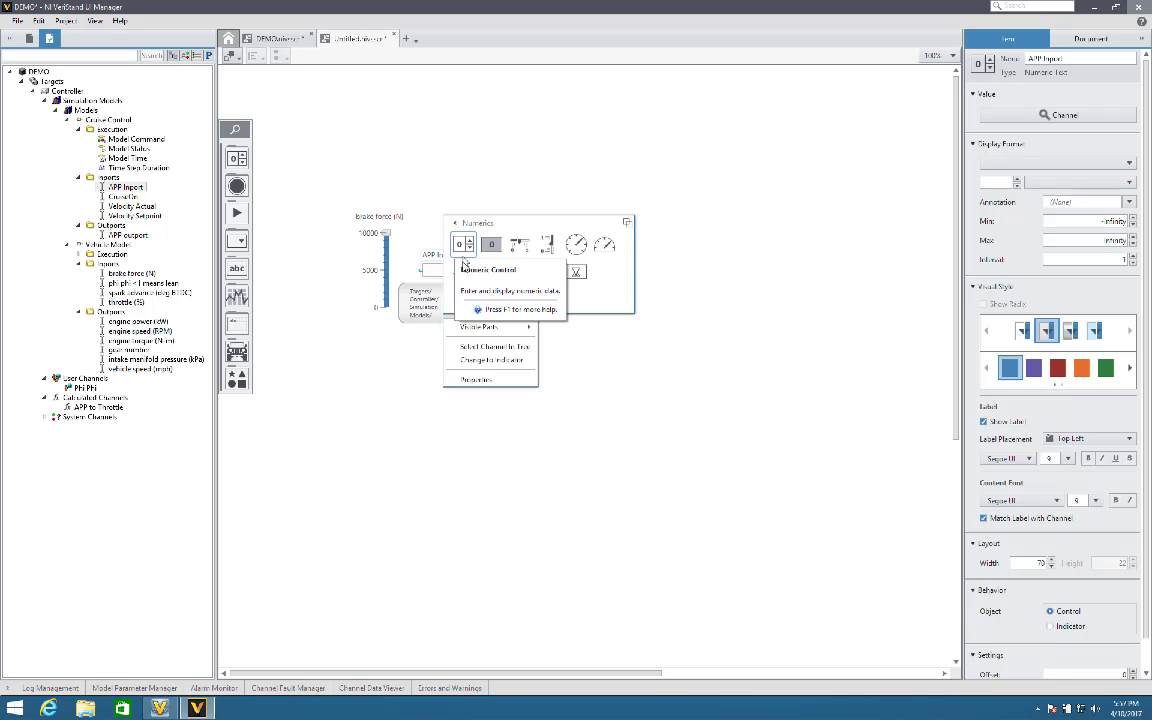
pyautogui.click(546, 244)
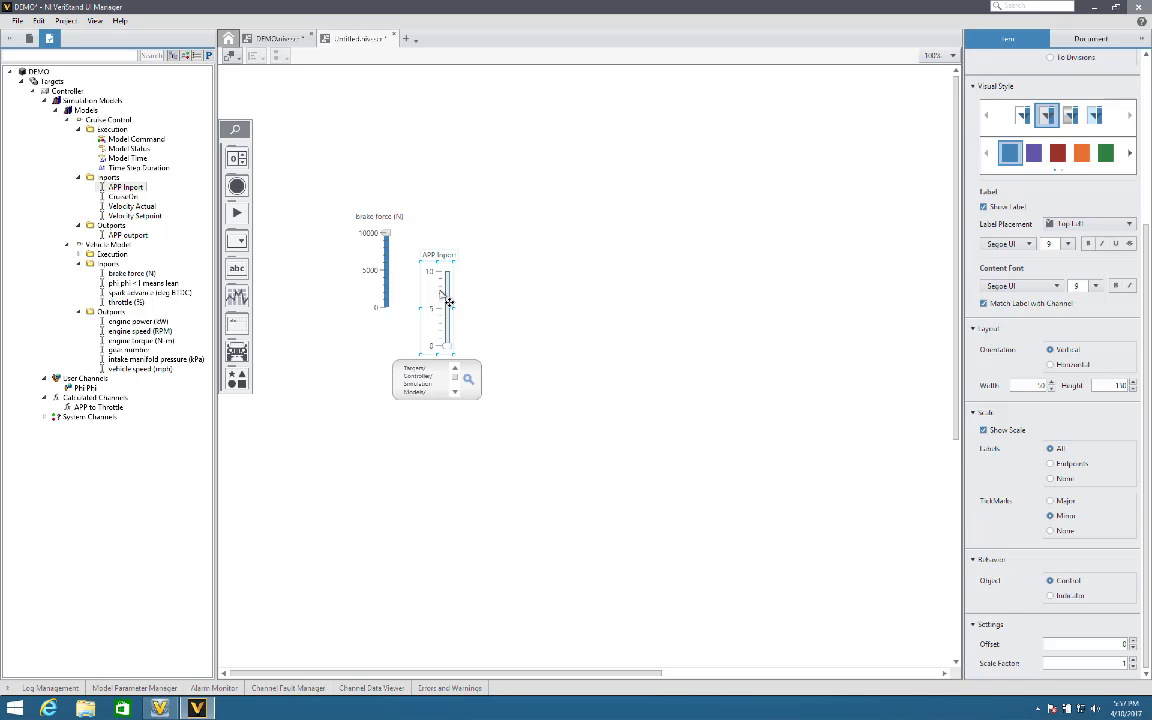
pyautogui.moveTo(449, 302); pyautogui.dragTo(449, 263)
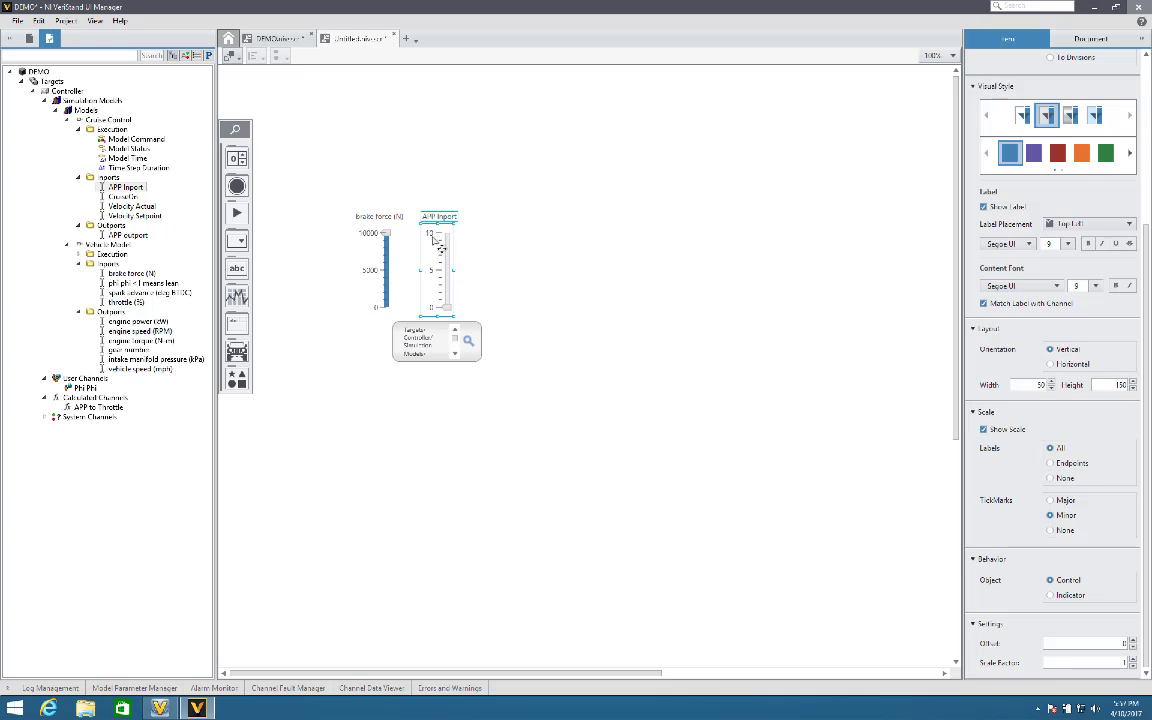
# Add throttle (%) and APP to Throttle controls to the Untitled screen.
pyautogui.click(594, 351)
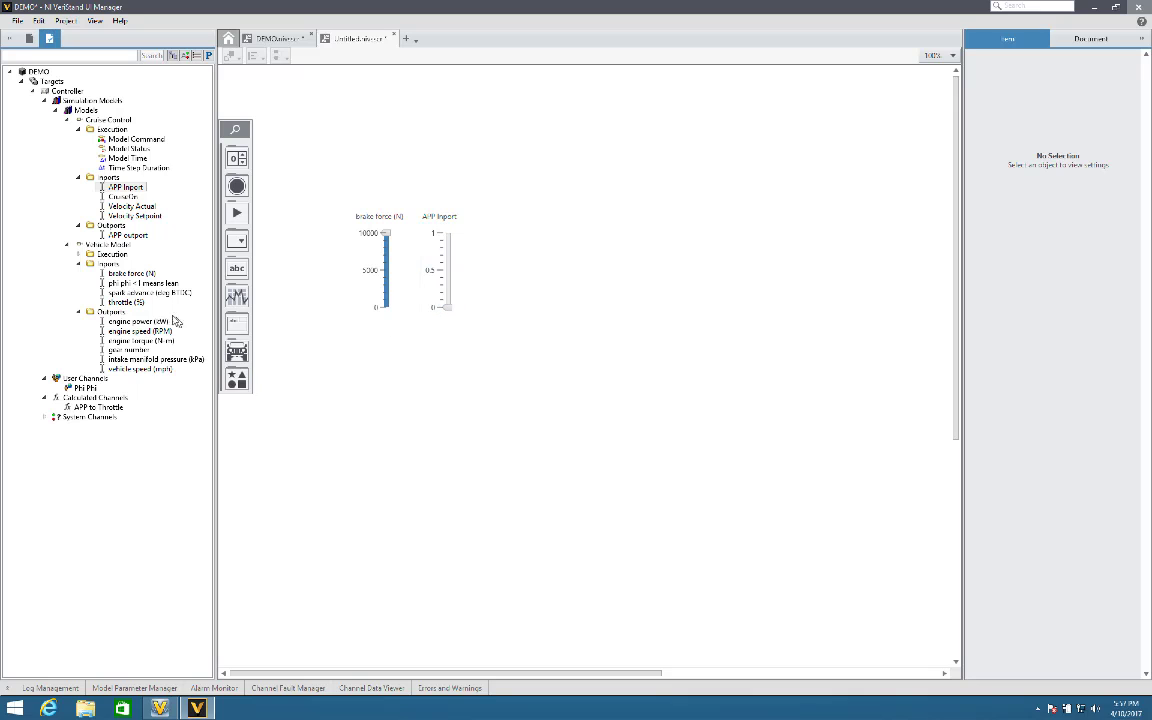
pyautogui.click(126, 302)
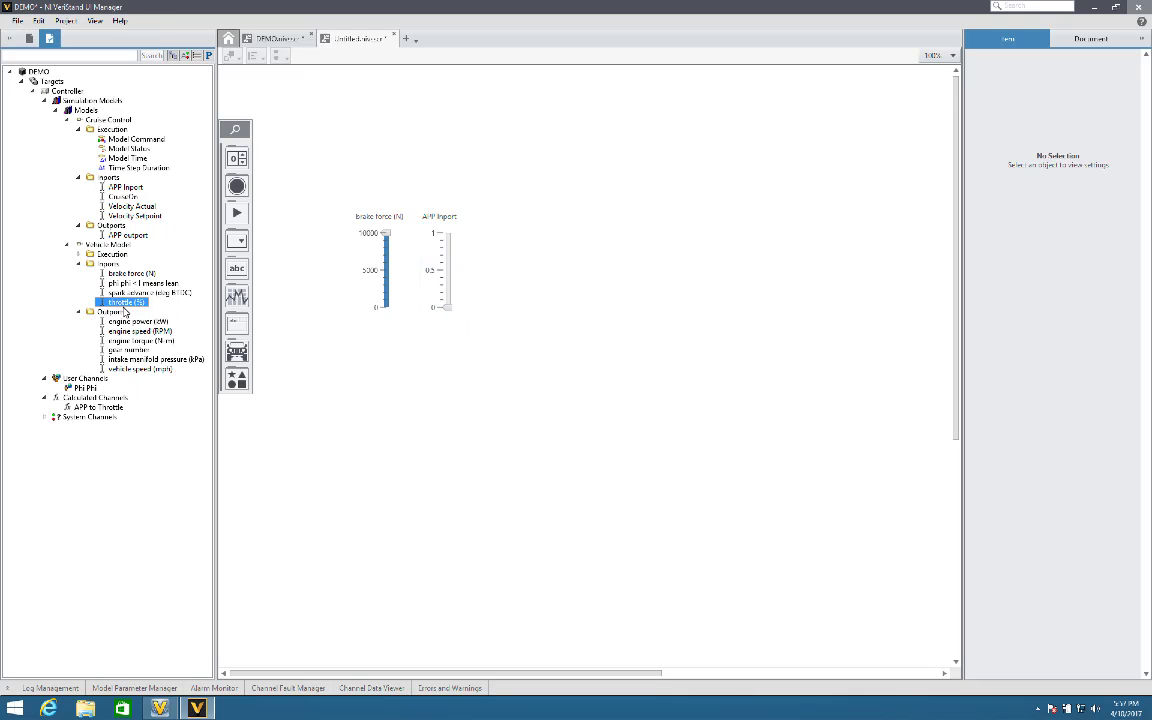
pyautogui.moveTo(329, 348); pyautogui.dragTo(336, 342)
pyautogui.click(449, 297)
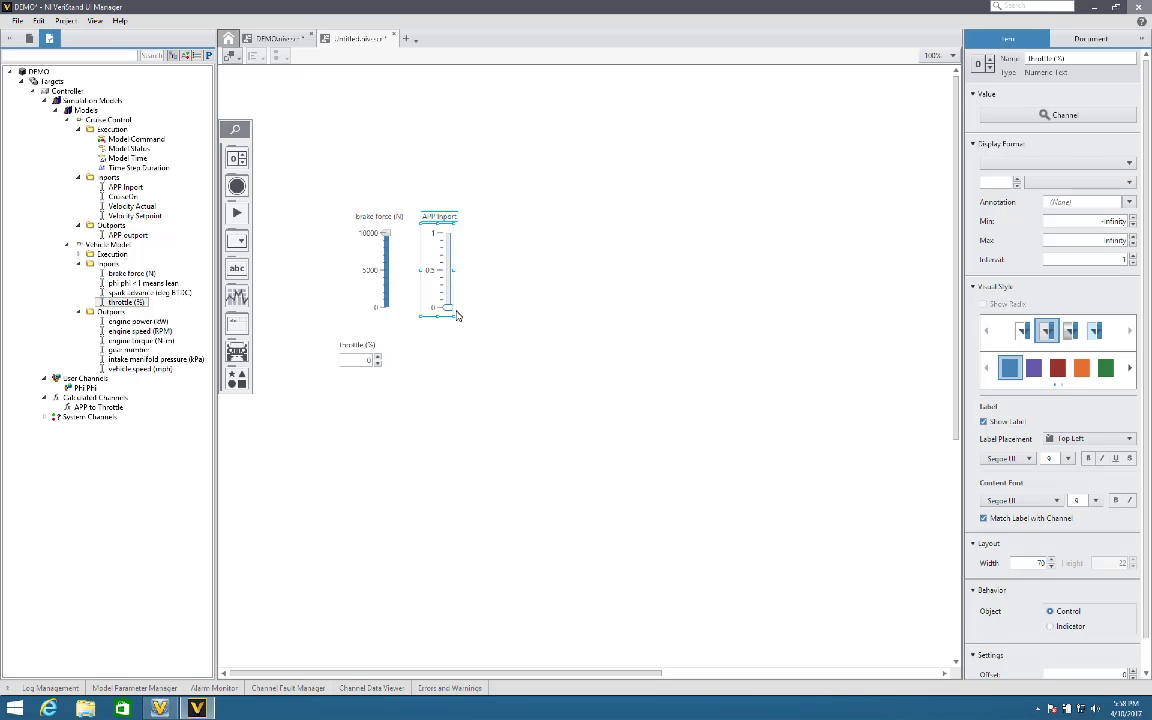
pyautogui.click(450, 305)
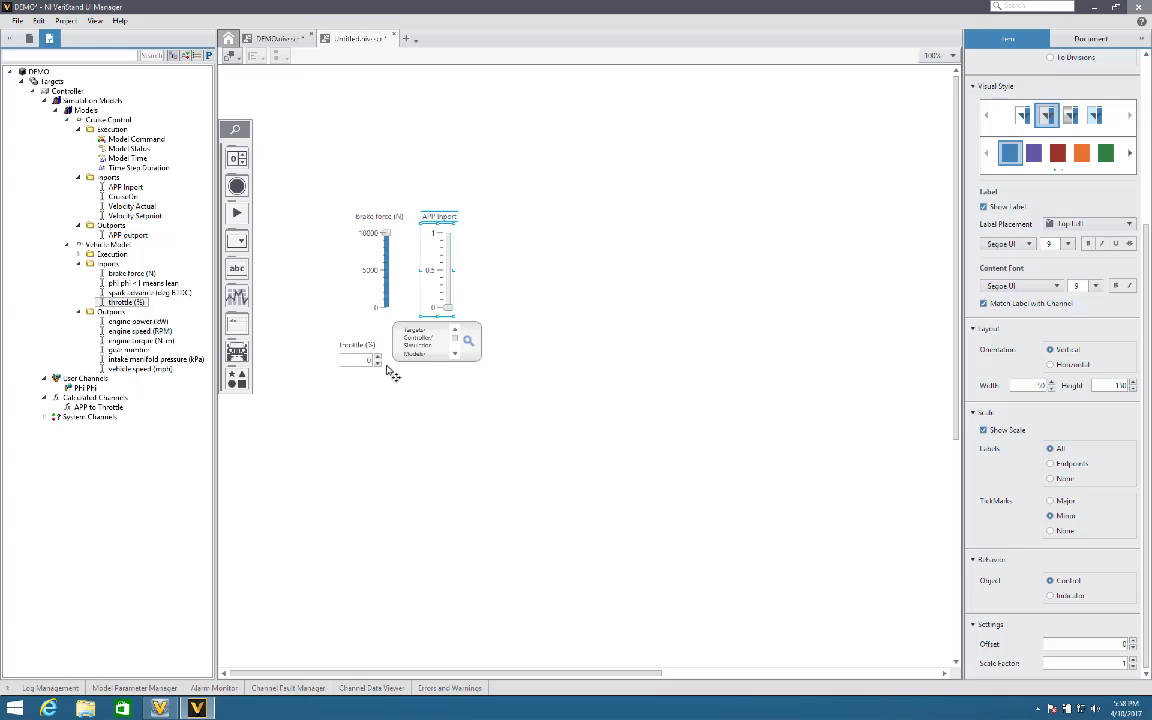
pyautogui.click(72, 408)
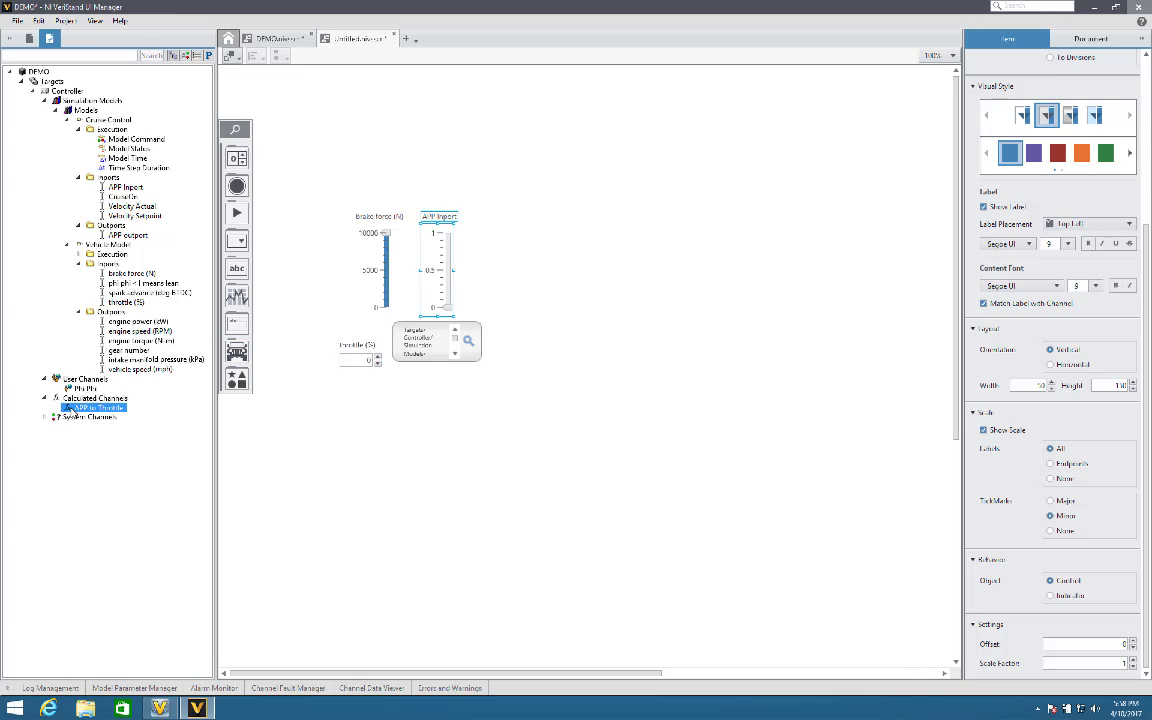
pyautogui.moveTo(342, 434); pyautogui.dragTo(346, 434)
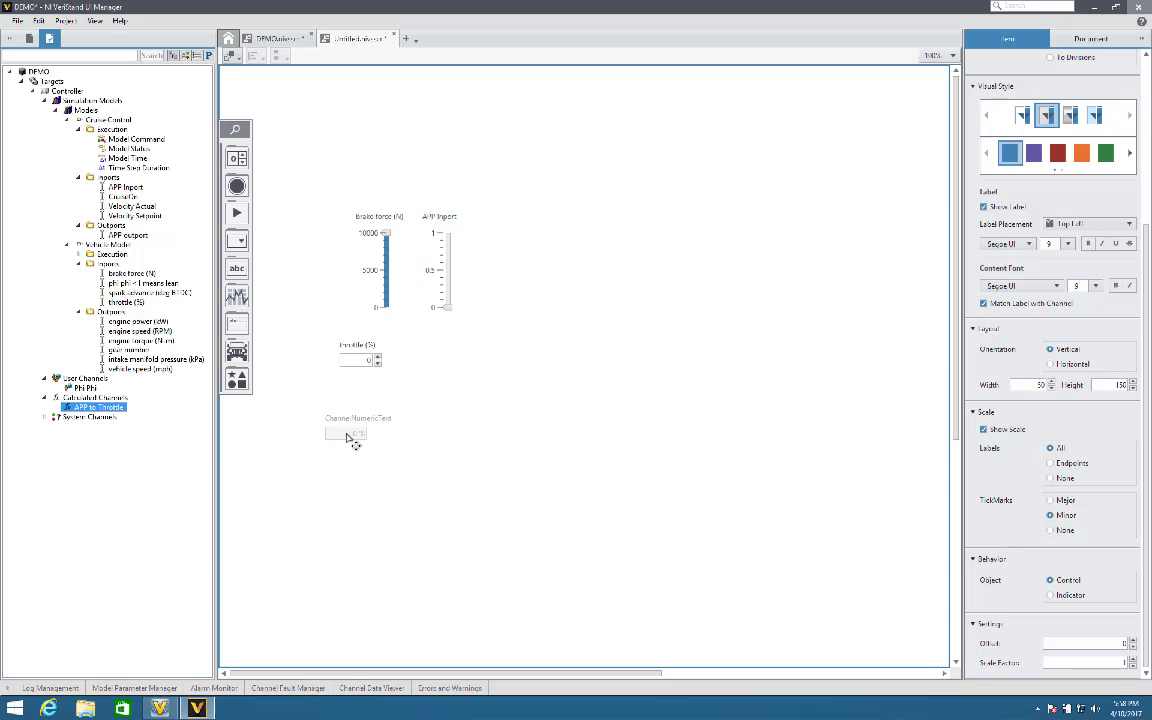
# Undo the APP to Throttle readout, delete throttle (%), and select the brake force slider.
pyautogui.hotkey('ctrl', 'z')
pyautogui.click(378, 361)
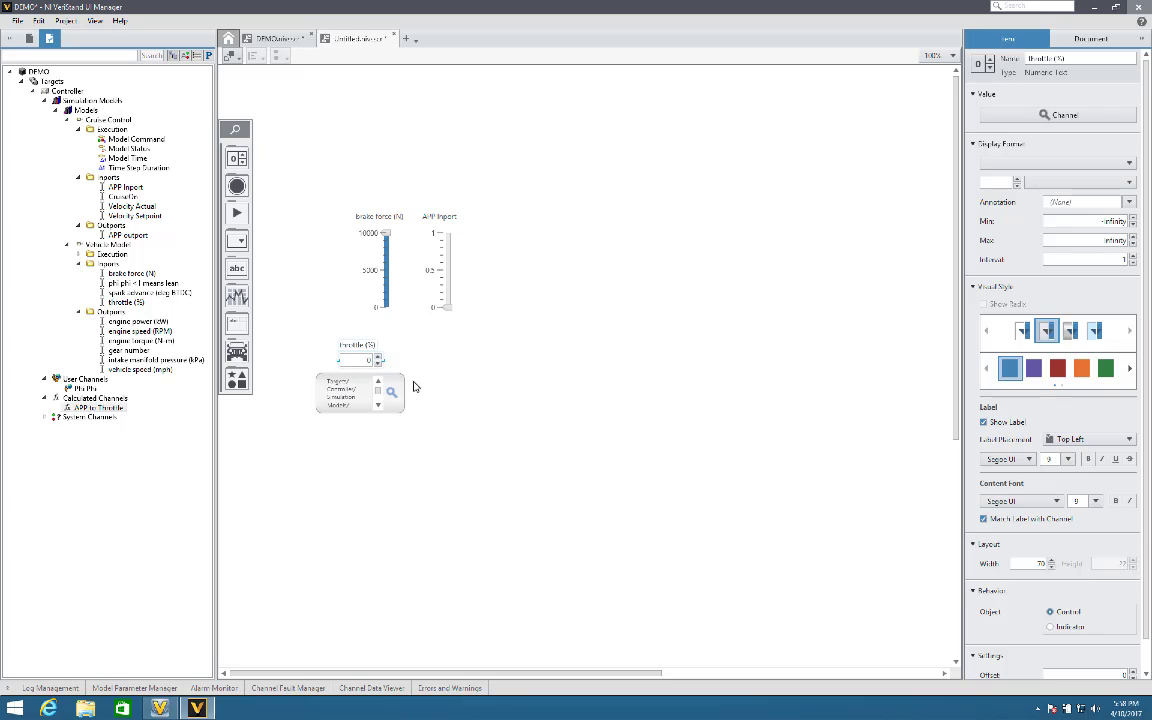
pyautogui.press('Delete')
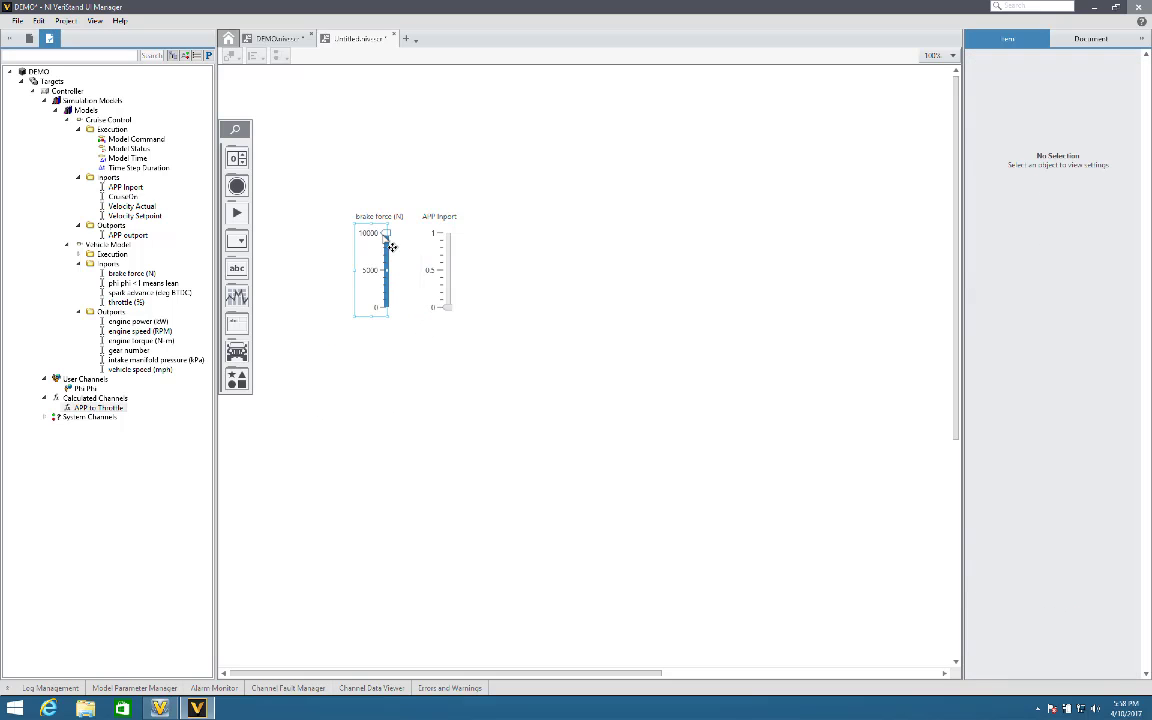
pyautogui.click(386, 234)
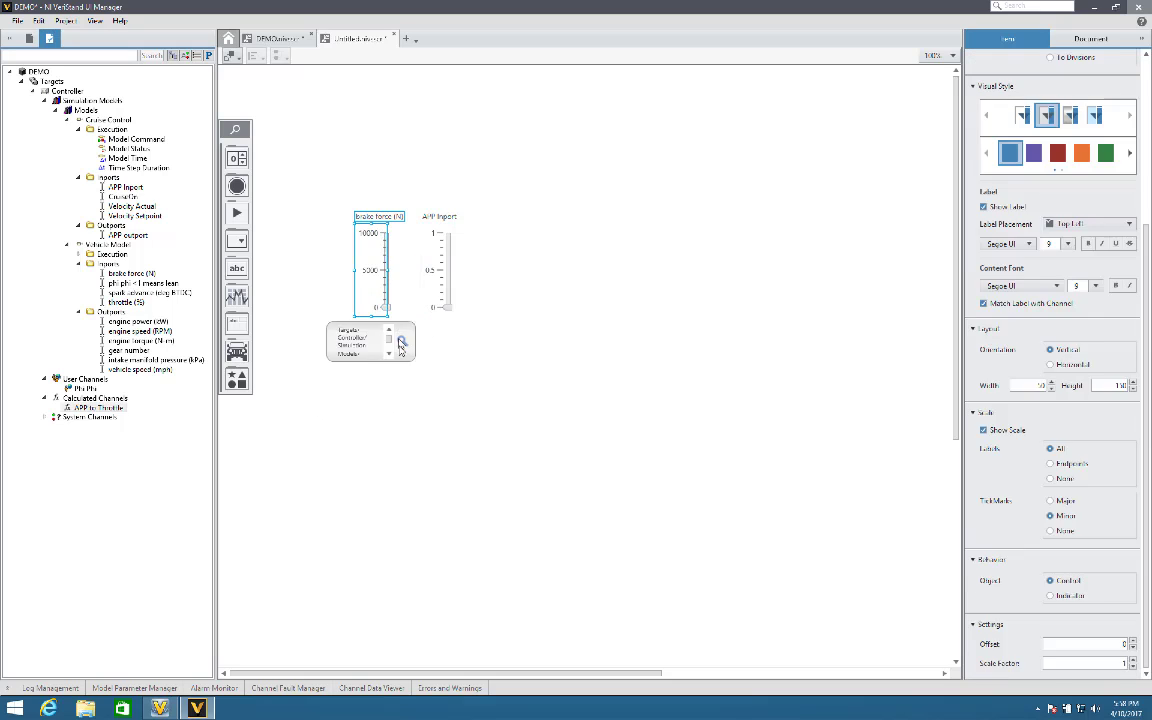
# Copy the Velocity Actual chart from the DEMO screen and paste it right of the sliders.
pyautogui.click(405, 419)
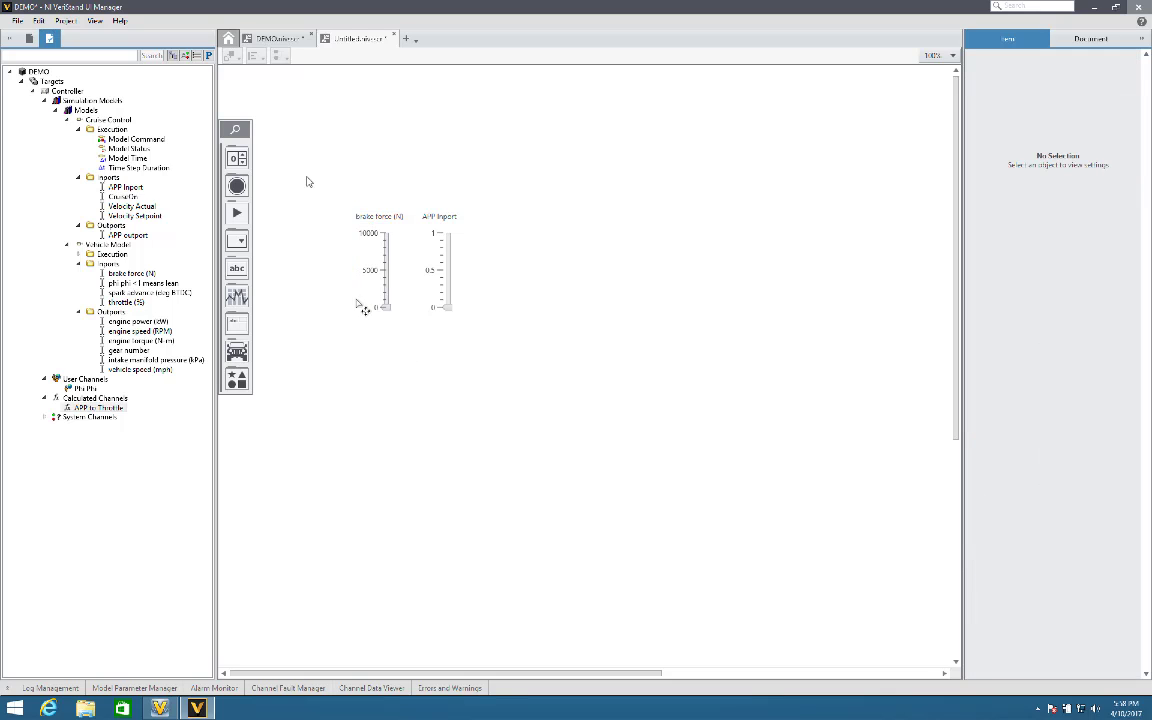
pyautogui.click(270, 39)
pyautogui.click(512, 155)
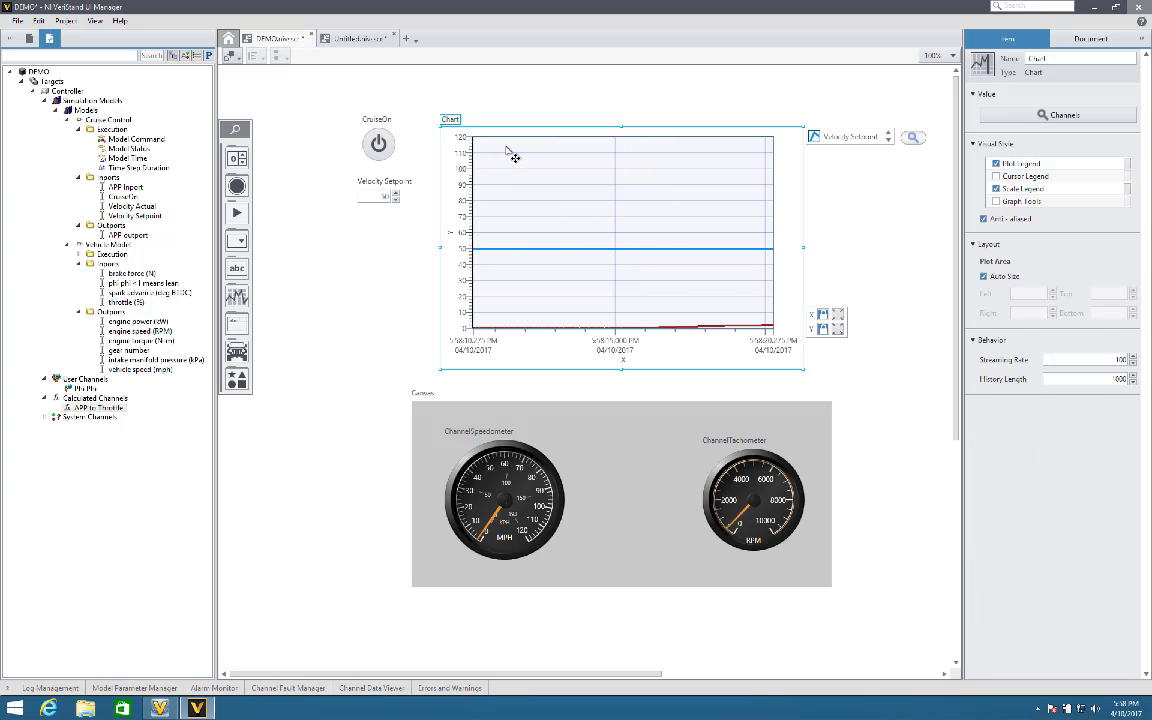
pyautogui.click(377, 195)
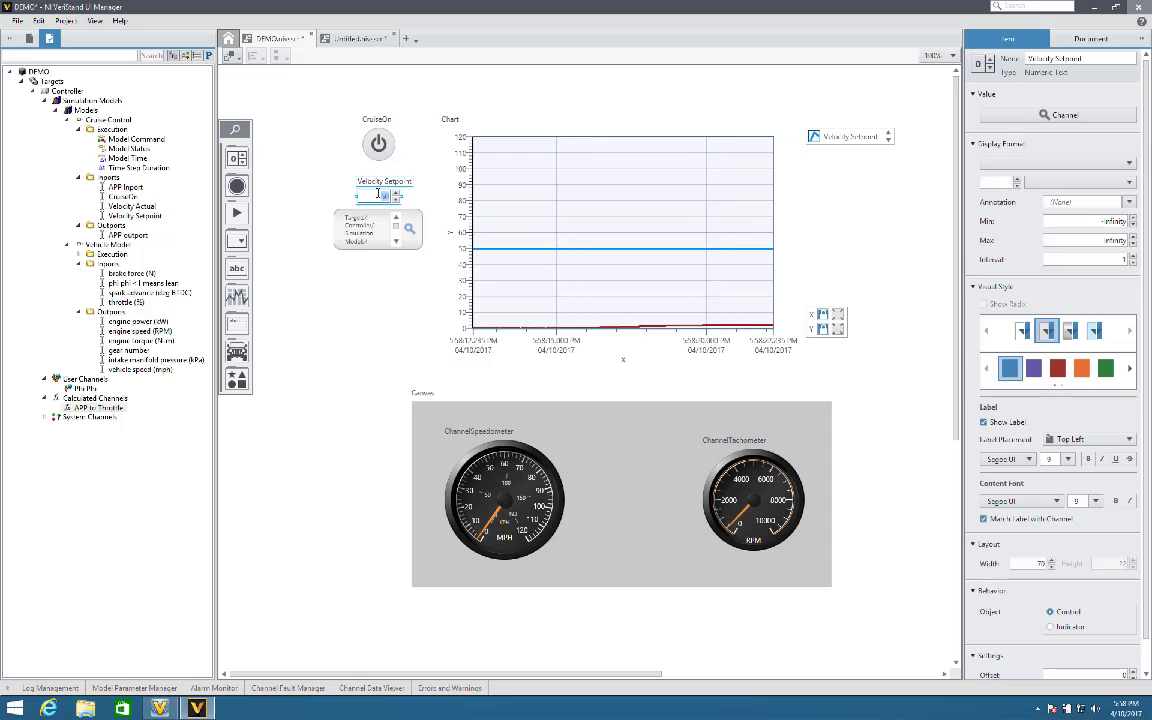
pyautogui.click(512, 187)
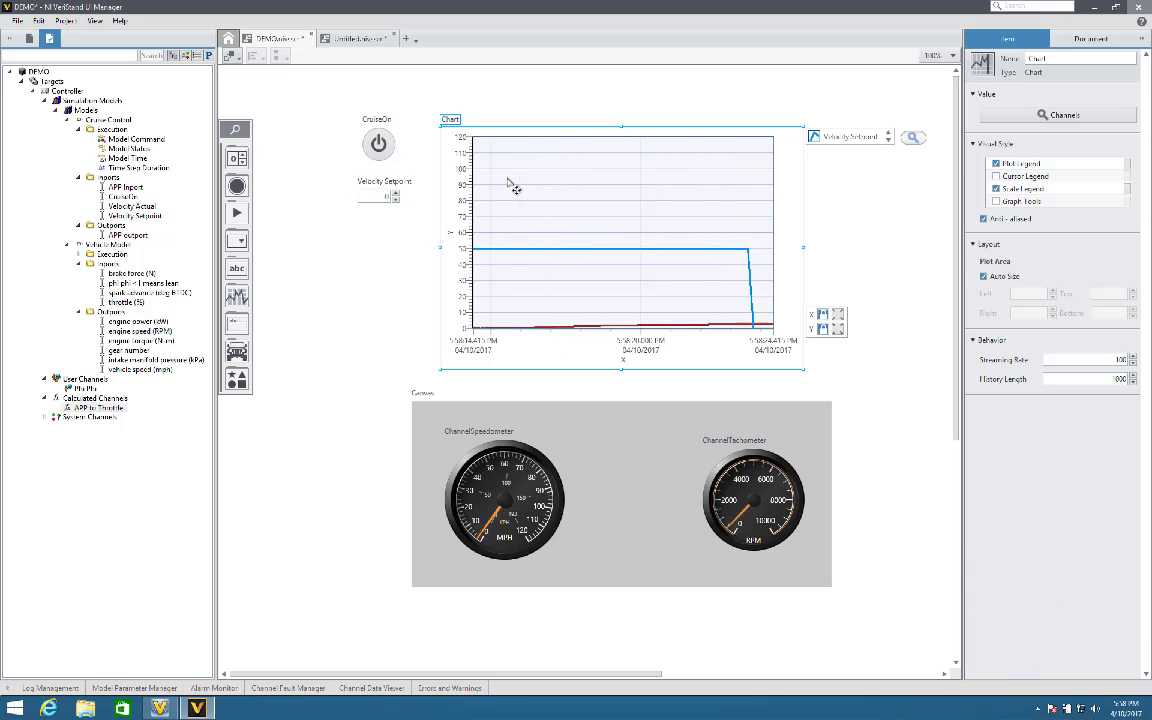
pyautogui.click(352, 40)
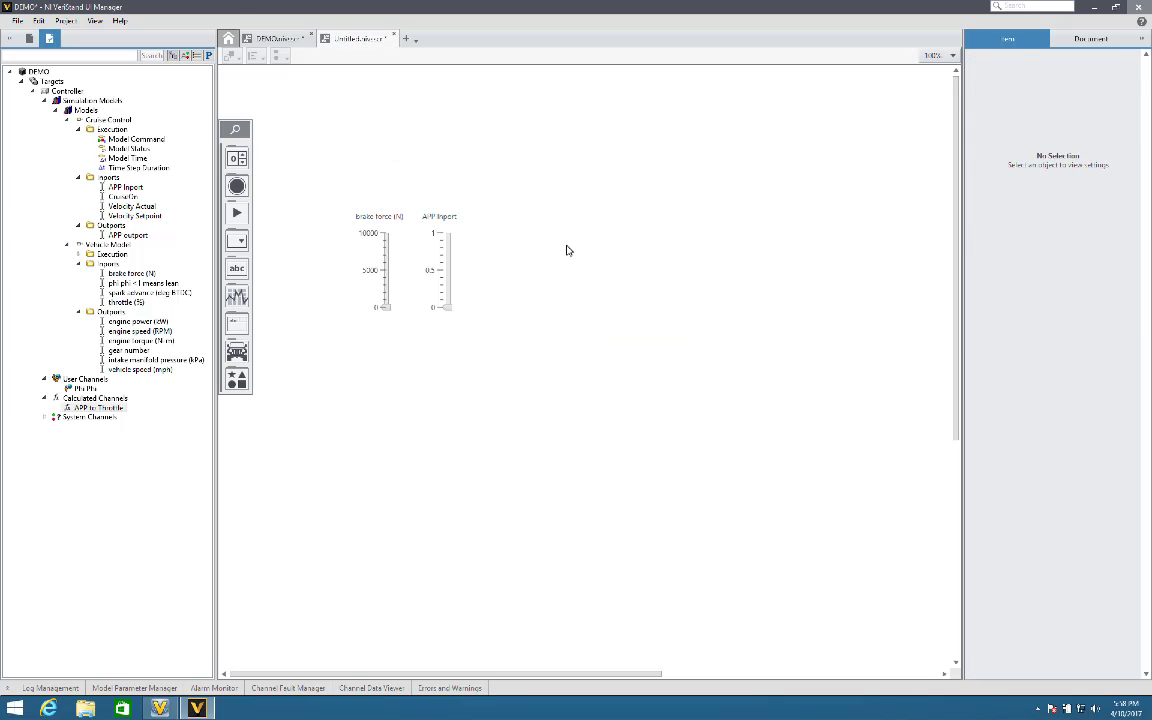
pyautogui.hotkey('ctrl', 'v')
pyautogui.moveTo(650, 234); pyautogui.dragTo(678, 272)
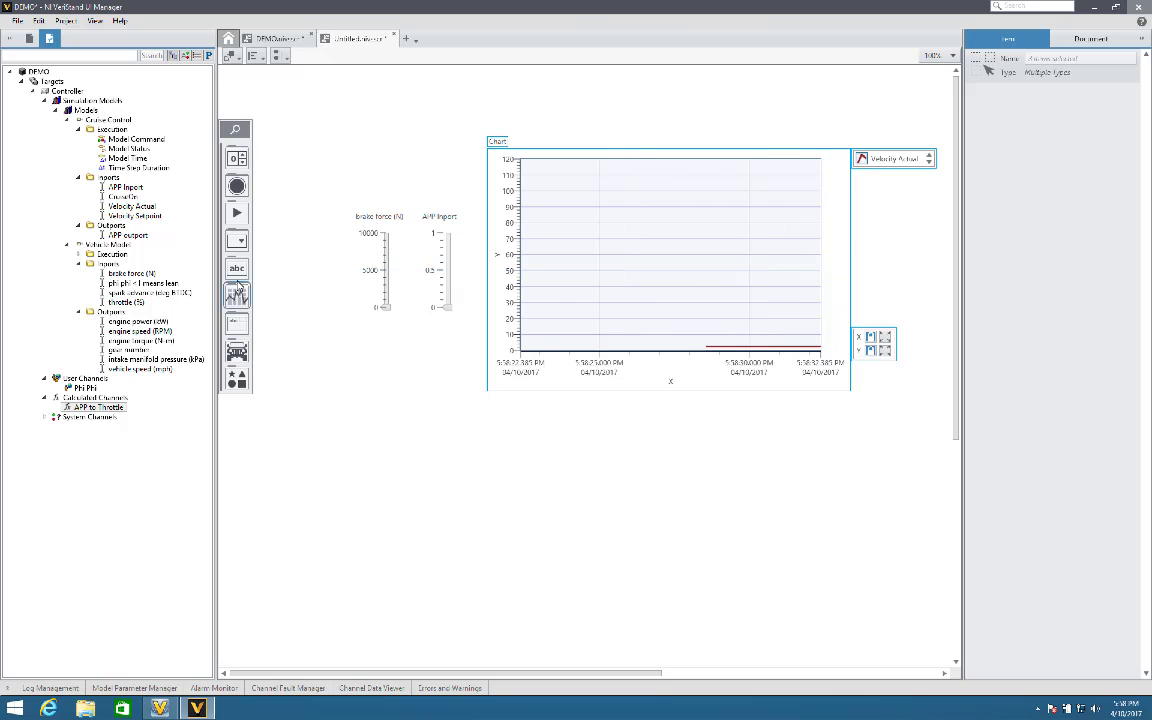
# Draw a Canvas container around the brake force and APP Inport sliders and fill it light blue.
pyautogui.click(236, 322)
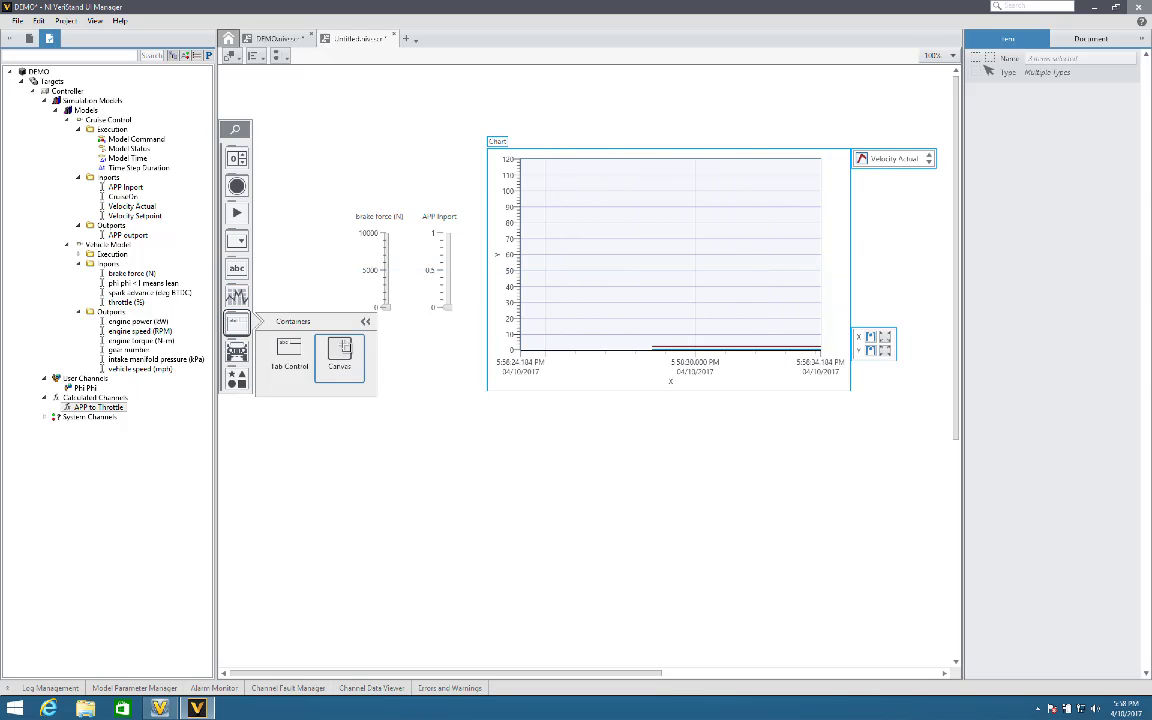
pyautogui.click(340, 348)
pyautogui.moveTo(311, 189)
pyautogui.mouseDown()
pyautogui.moveTo(478, 298)
pyautogui.moveTo(497, 336)
pyautogui.moveTo(444, 331)
pyautogui.mouseUp()
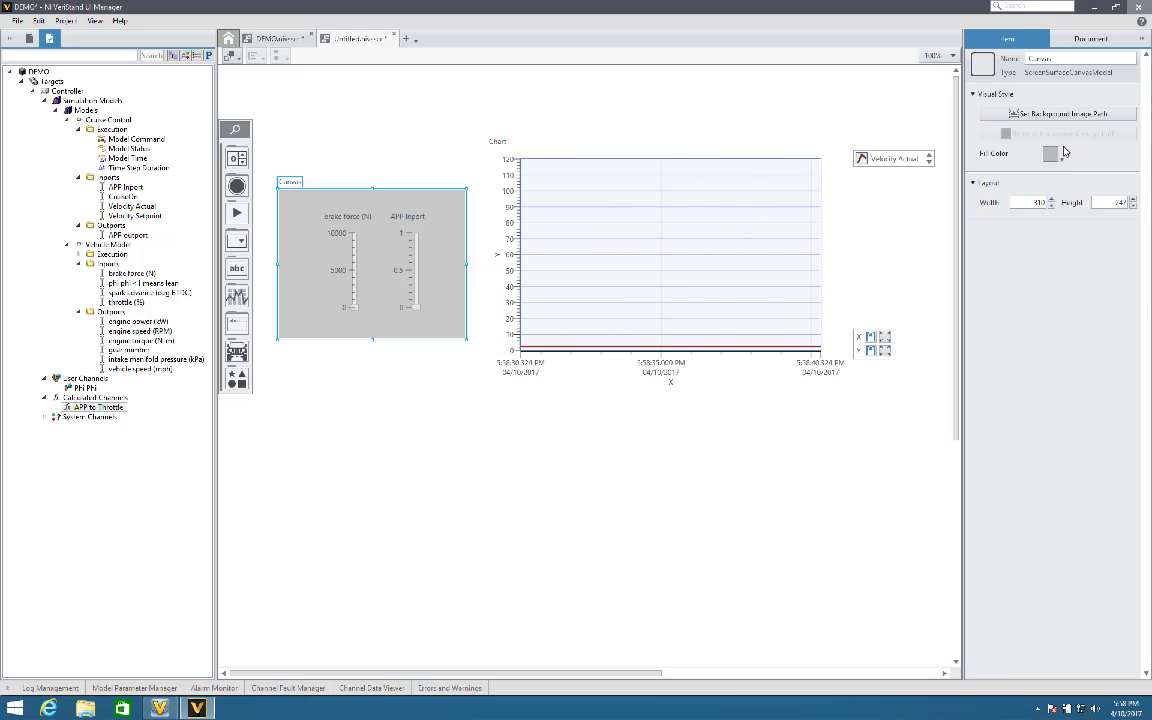
pyautogui.click(1050, 154)
pyautogui.click(1089, 205)
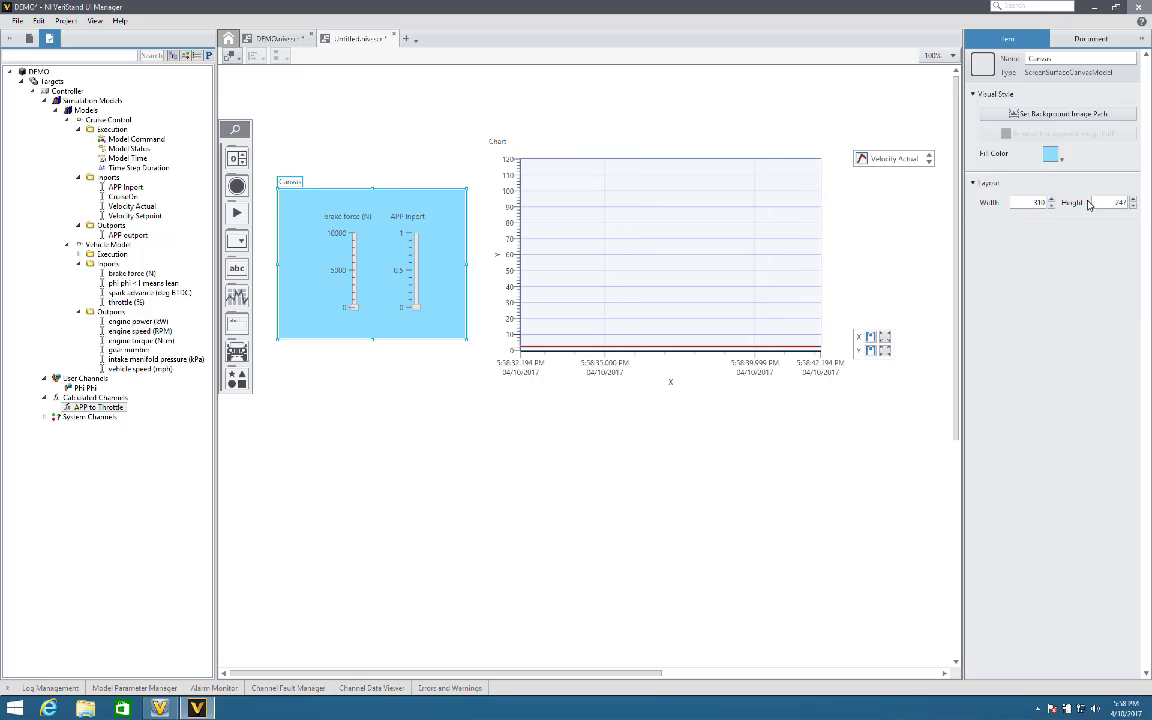
pyautogui.click(887, 373)
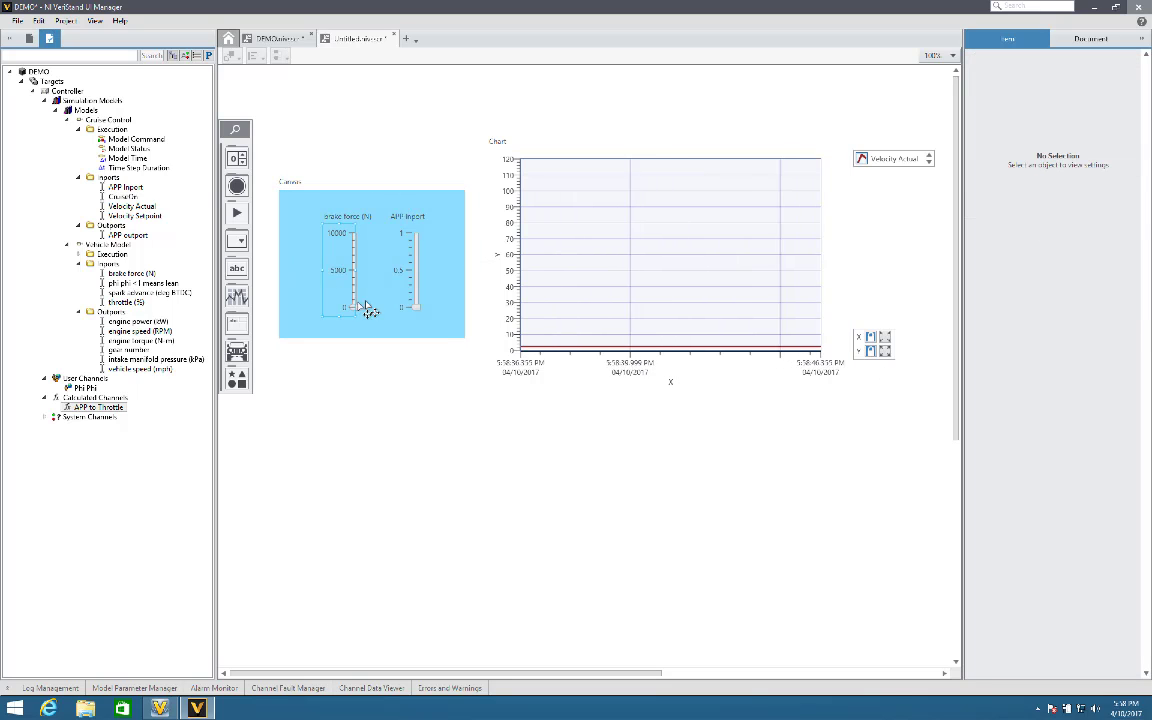
# Raise APP Inport to its maximum of 1 and inspect the APP Inport and brake force sliders.
pyautogui.moveTo(414, 306); pyautogui.dragTo(416, 236)
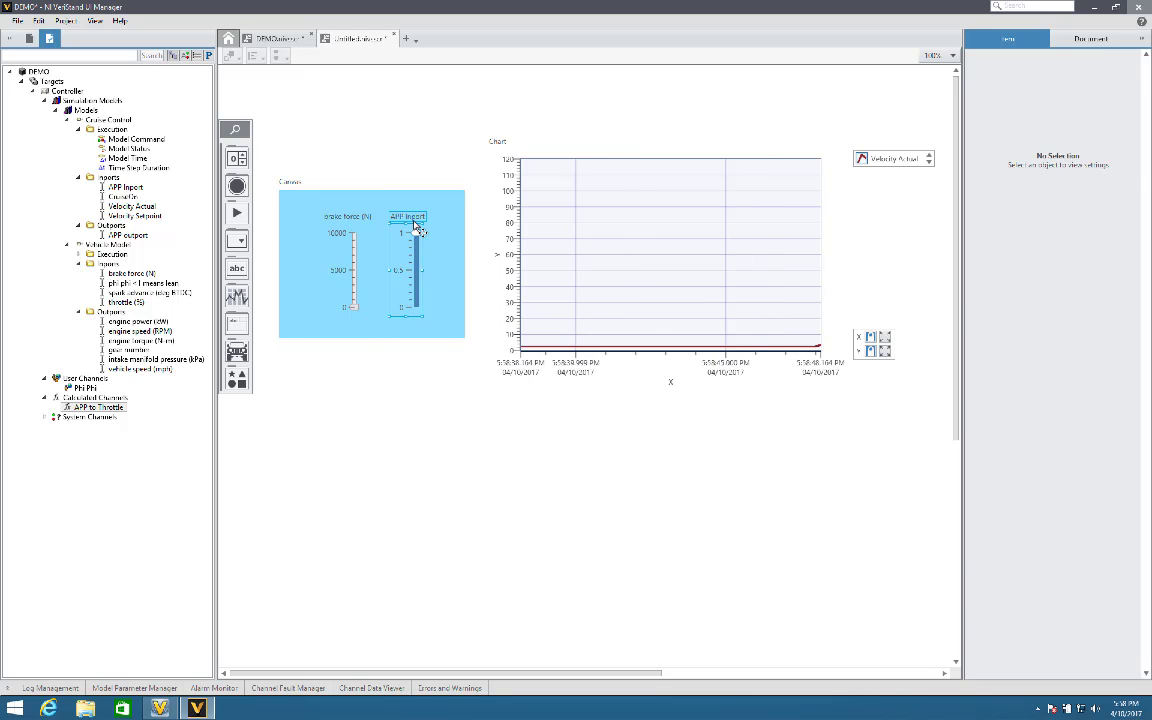
pyautogui.click(416, 228)
pyautogui.click(356, 311)
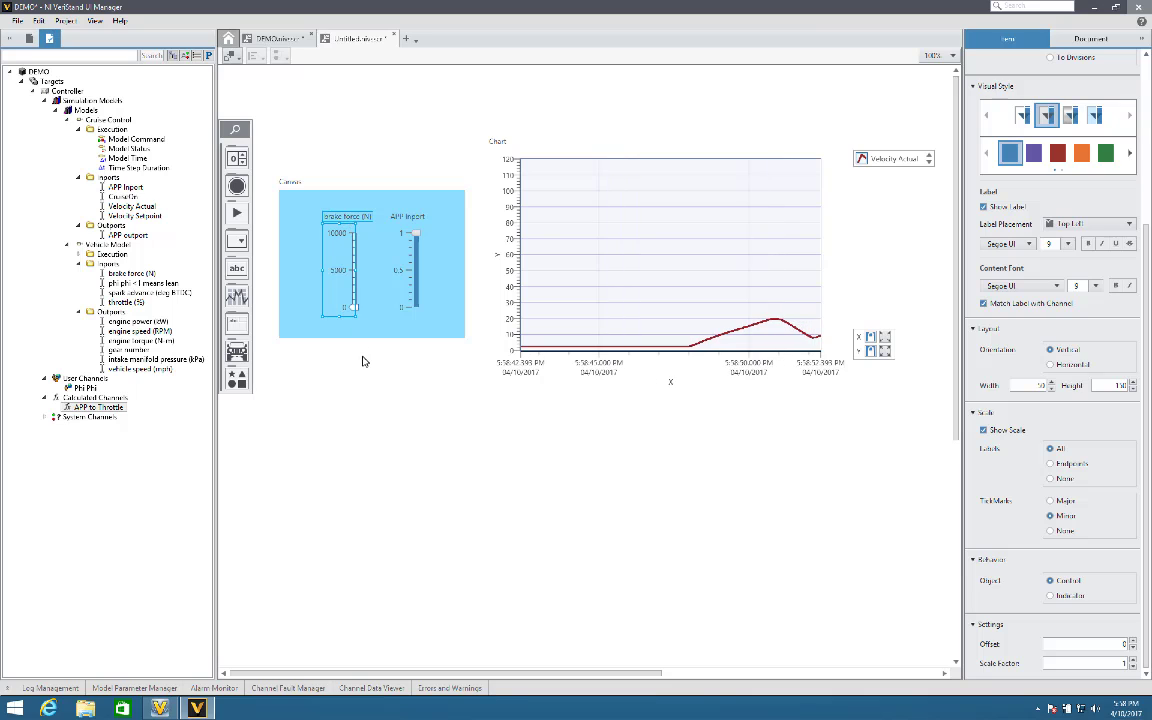
pyautogui.moveTo(363, 361)
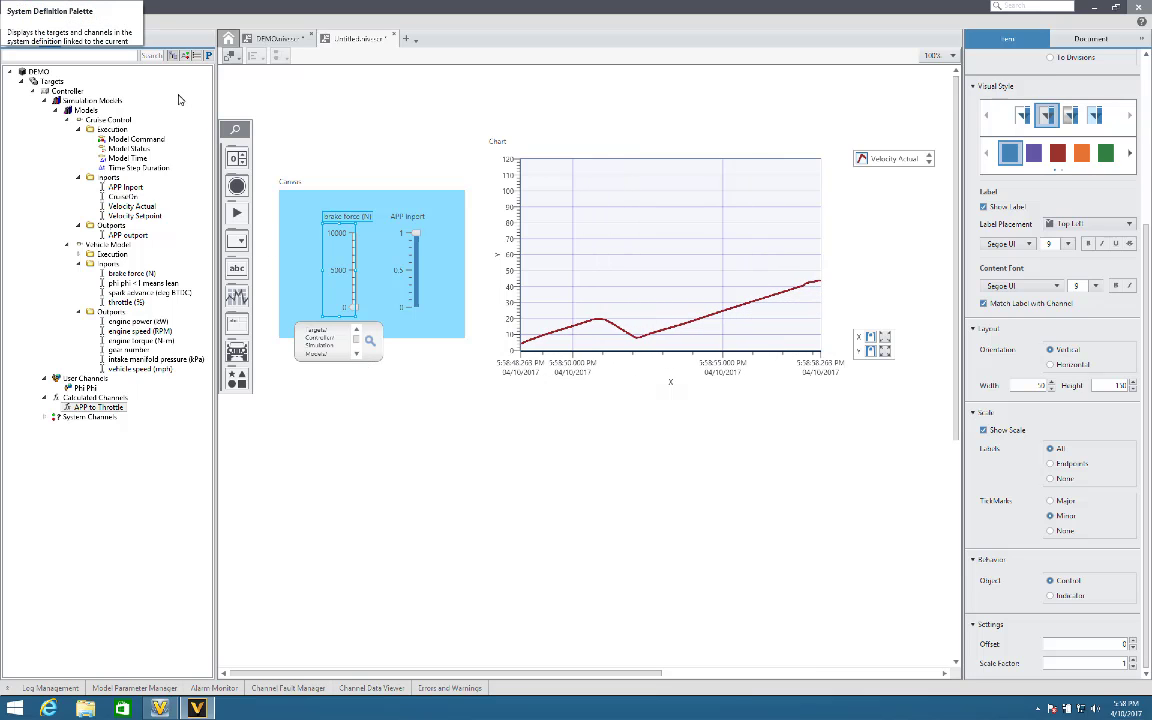
pyautogui.click(322, 120)
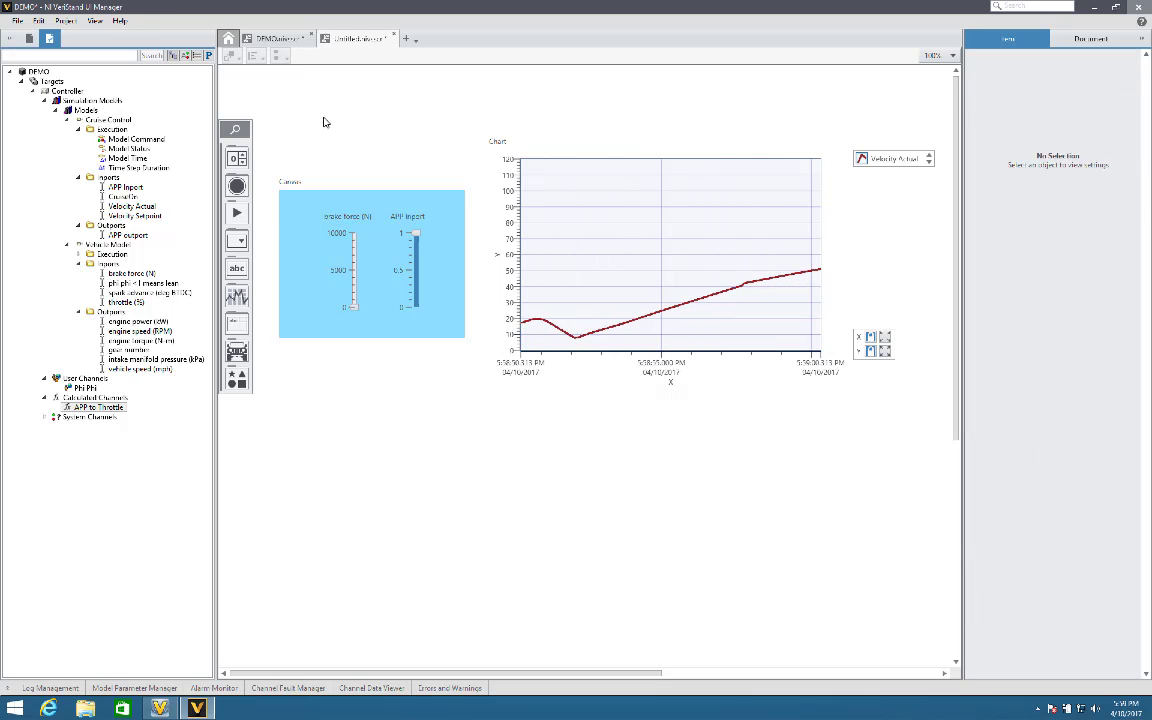
pyautogui.click(134, 688)
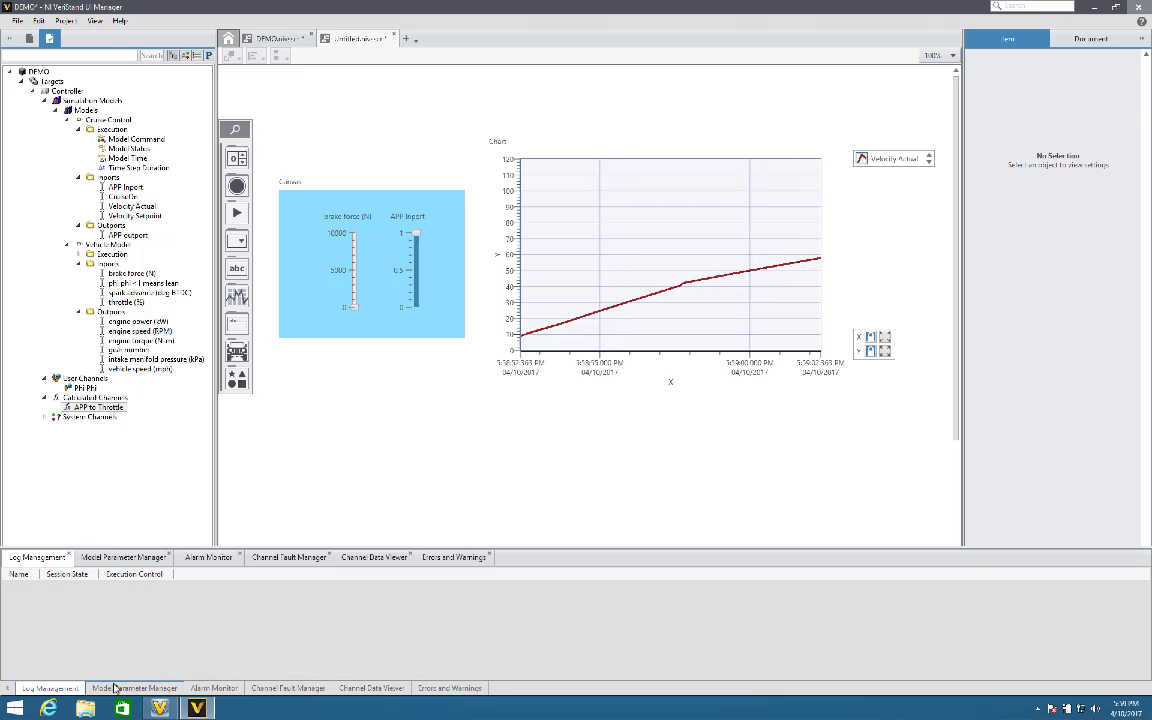
# Dock and shrink the bottom panel, then add a fault on Cruise Control input Velocity Actual.
pyautogui.click(4, 689)
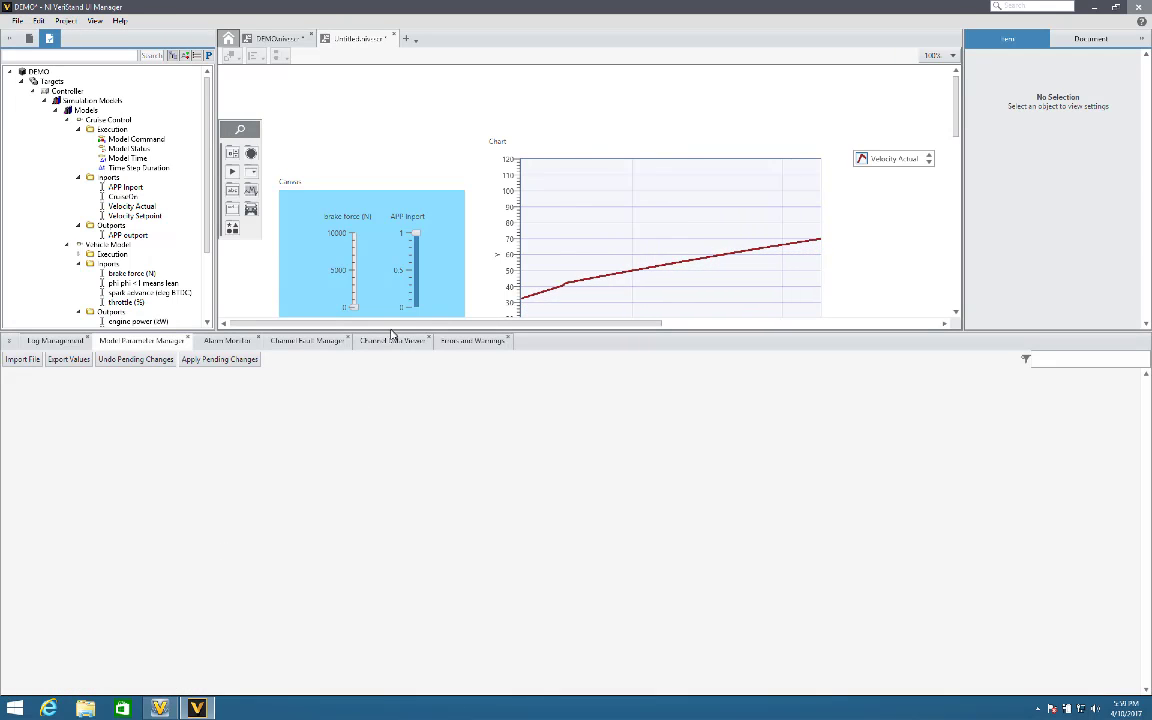
pyautogui.moveTo(390, 330); pyautogui.dragTo(398, 478)
pyautogui.click(306, 487)
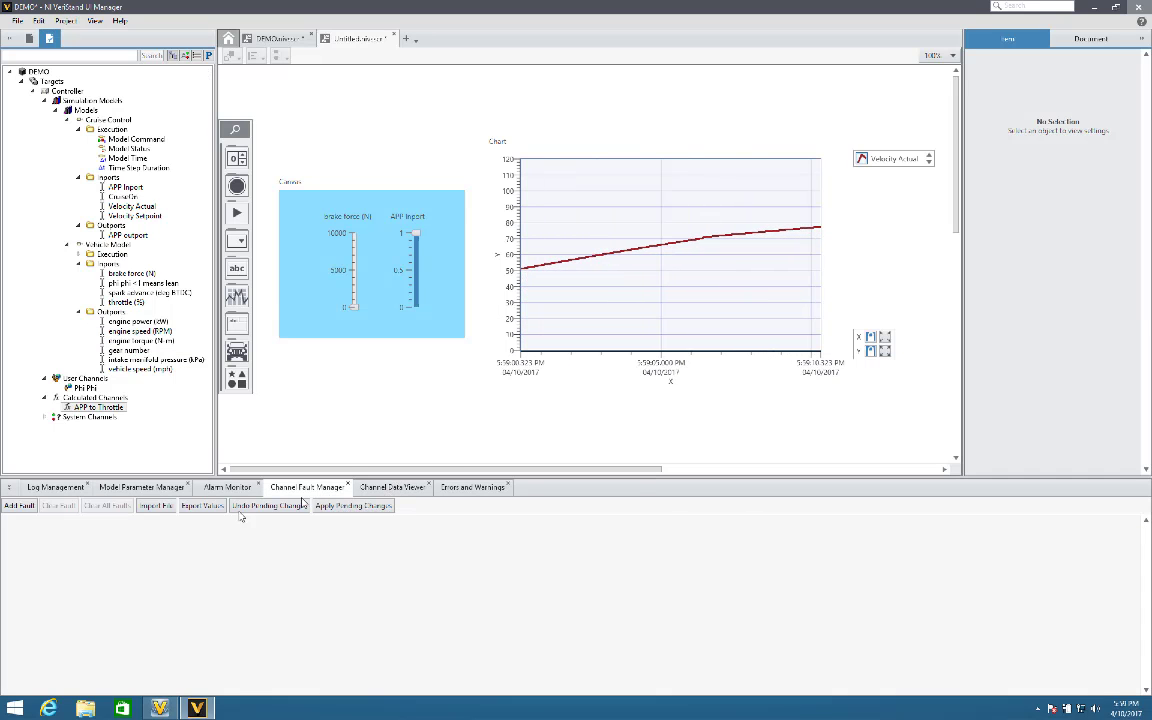
pyautogui.click(20, 506)
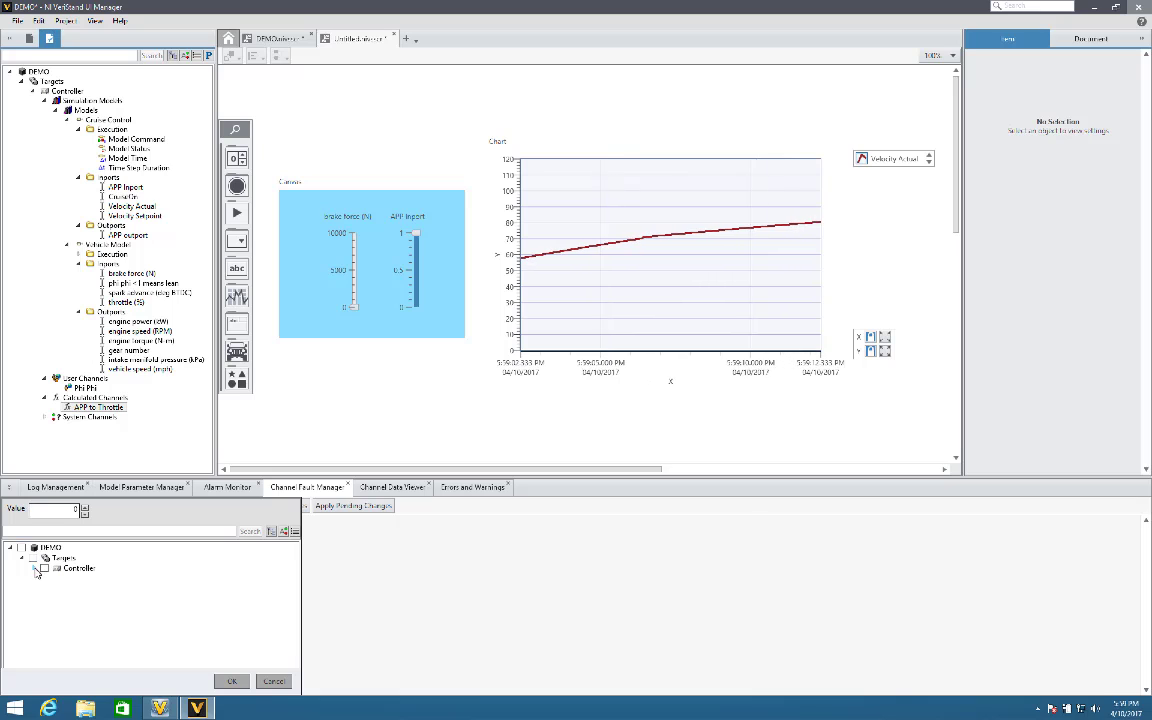
pyautogui.click(35, 568)
pyautogui.click(56, 589)
pyautogui.click(68, 598)
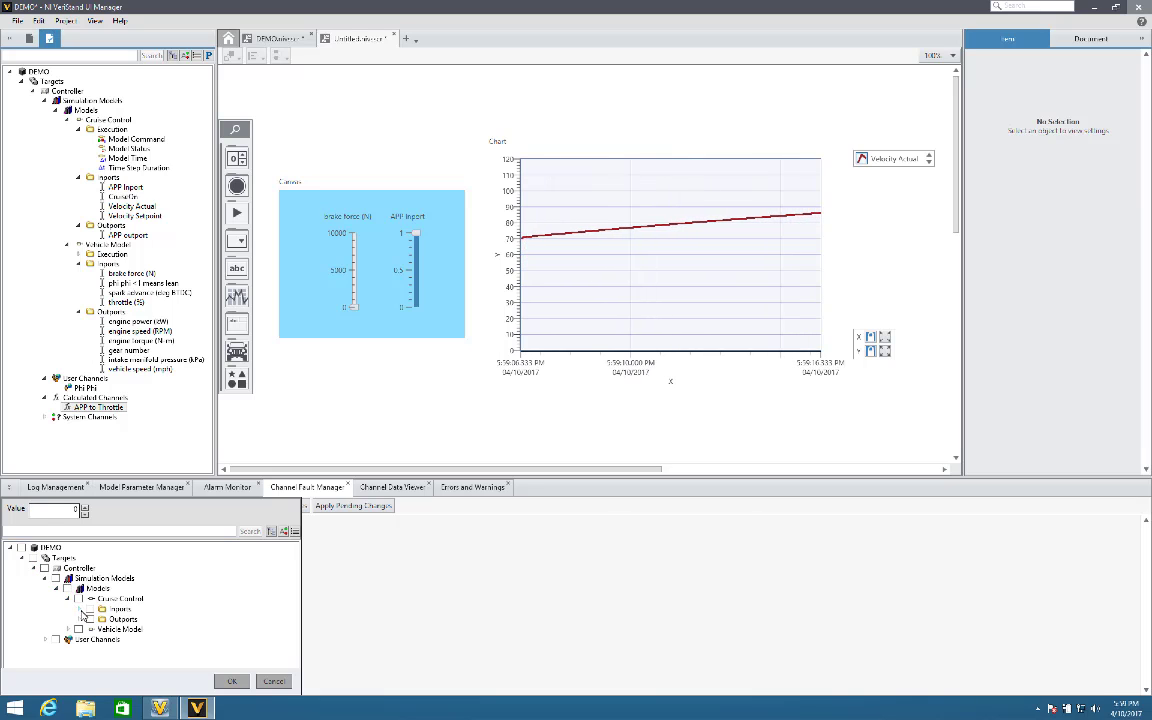
pyautogui.click(79, 609)
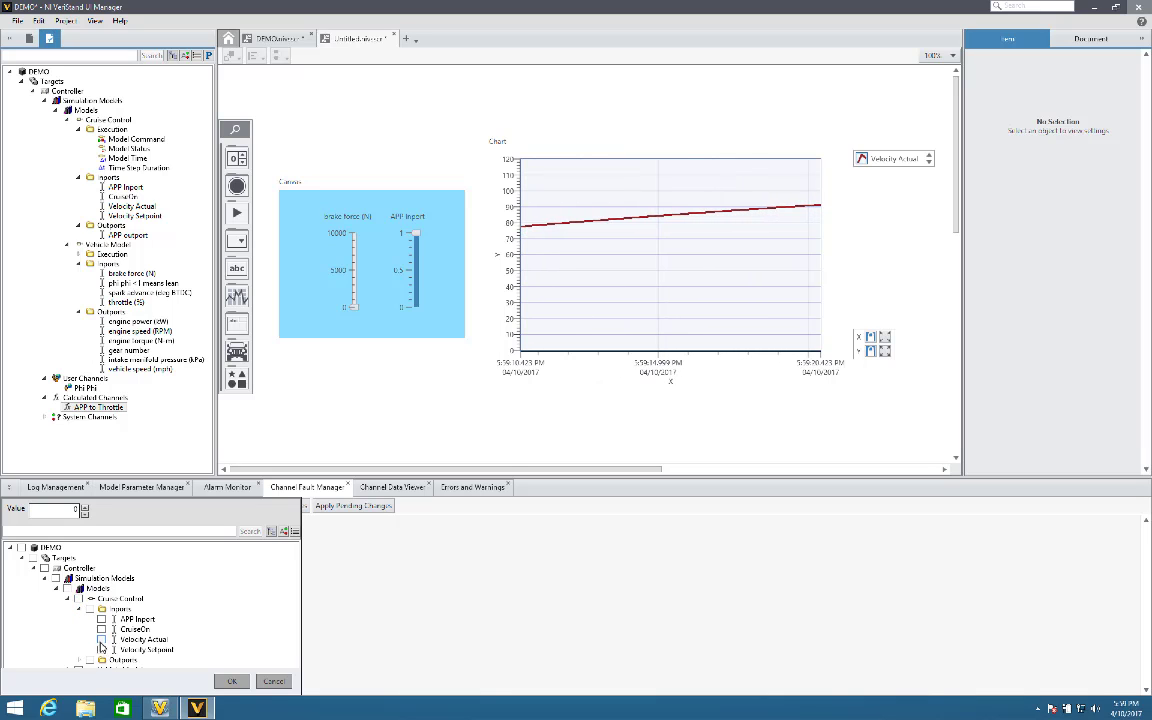
pyautogui.click(229, 683)
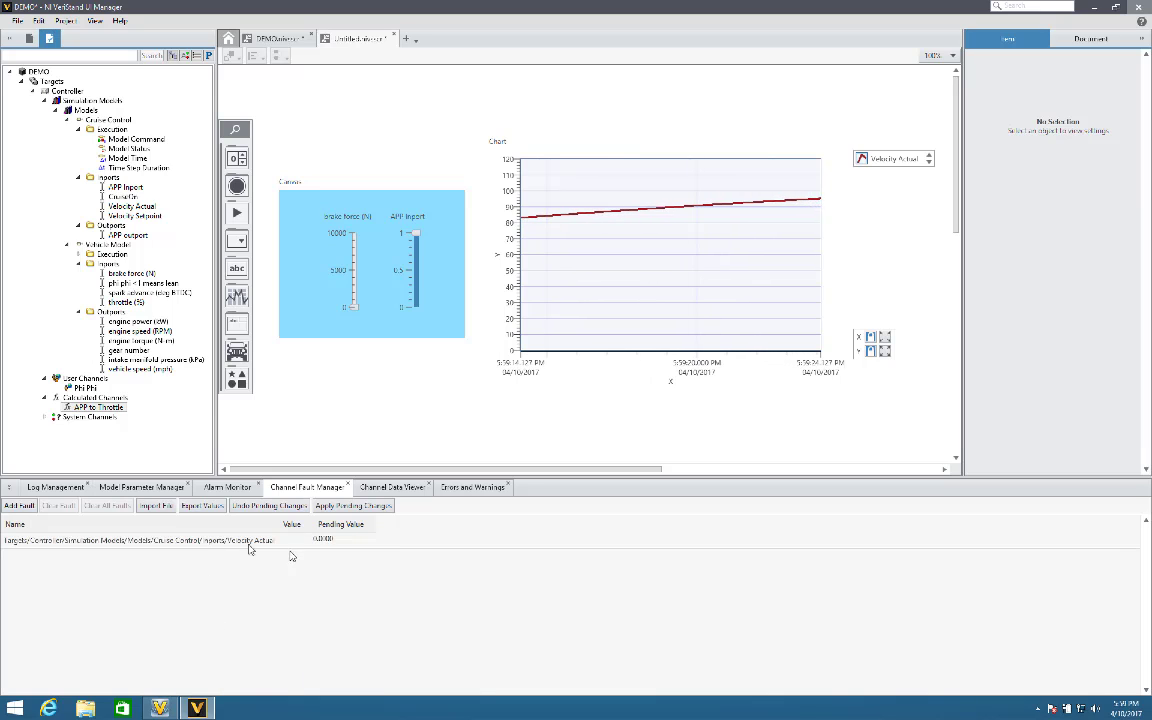
# Set the Velocity Actual fault's pending value to 200, then change it to 100 and apply.
pyautogui.click(367, 545)
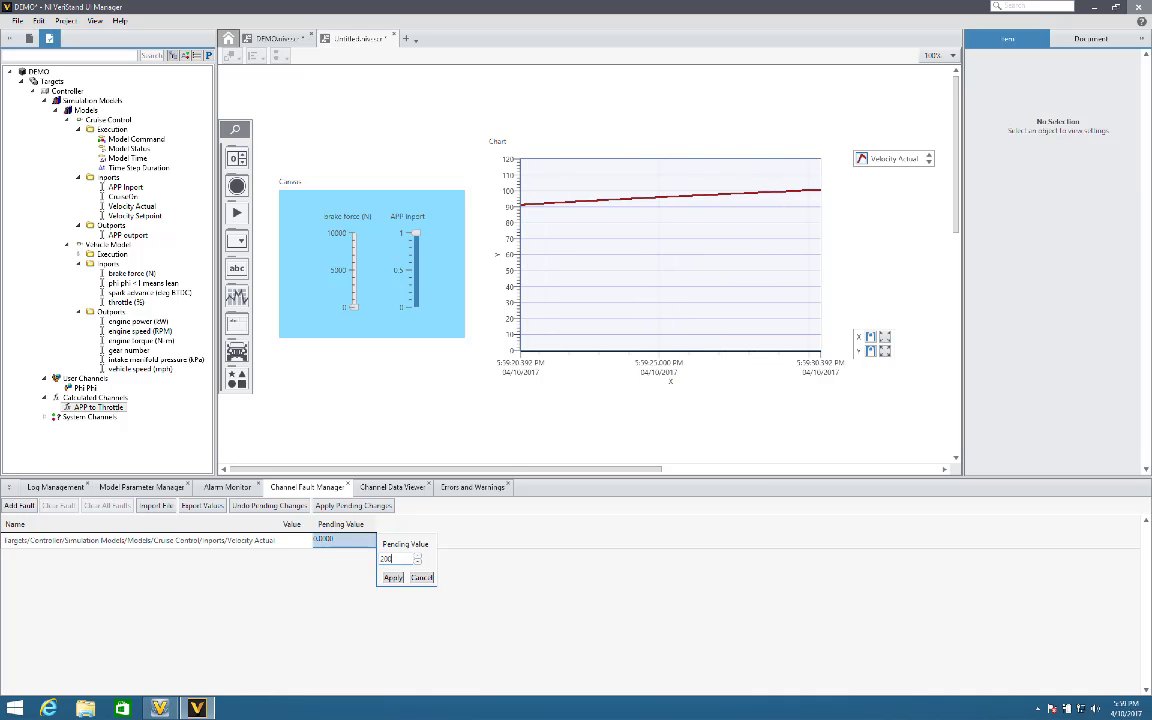
pyautogui.click(394, 579)
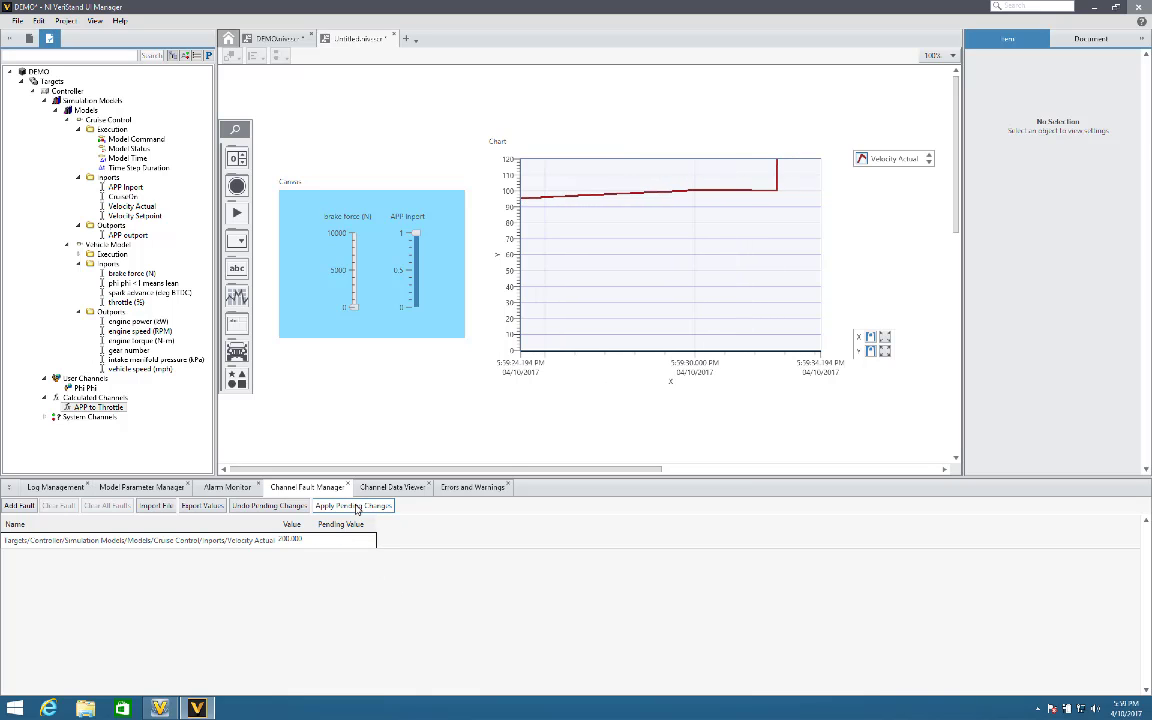
pyautogui.click(340, 540)
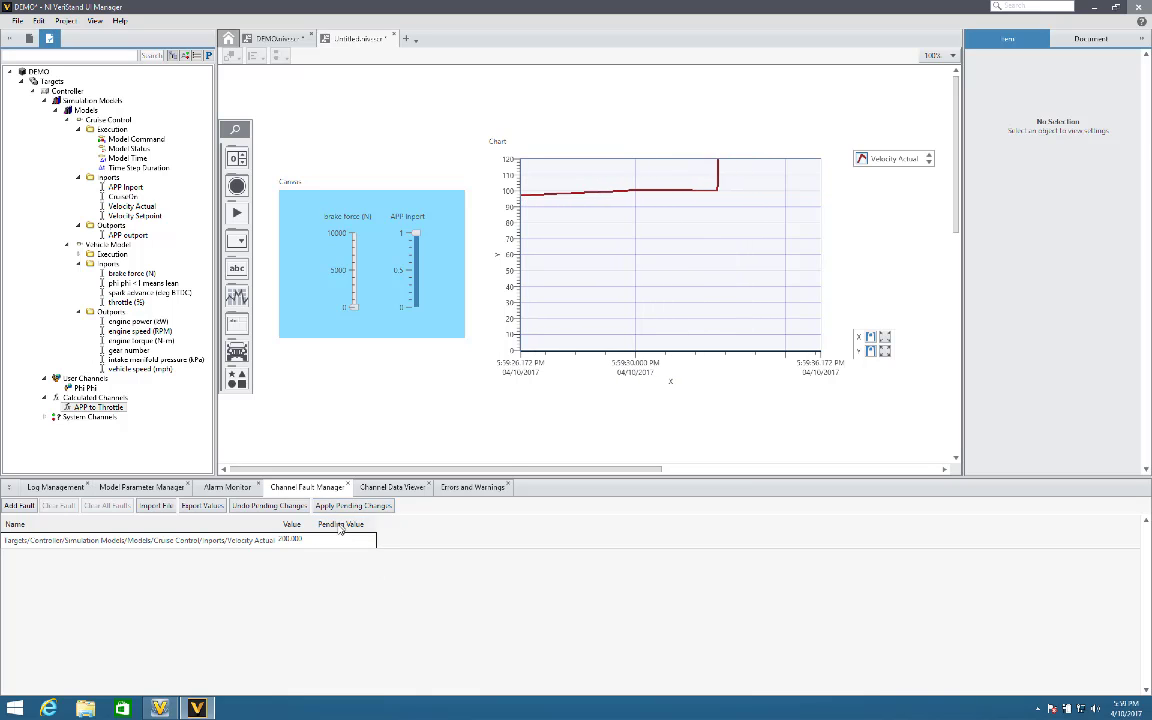
pyautogui.click(367, 541)
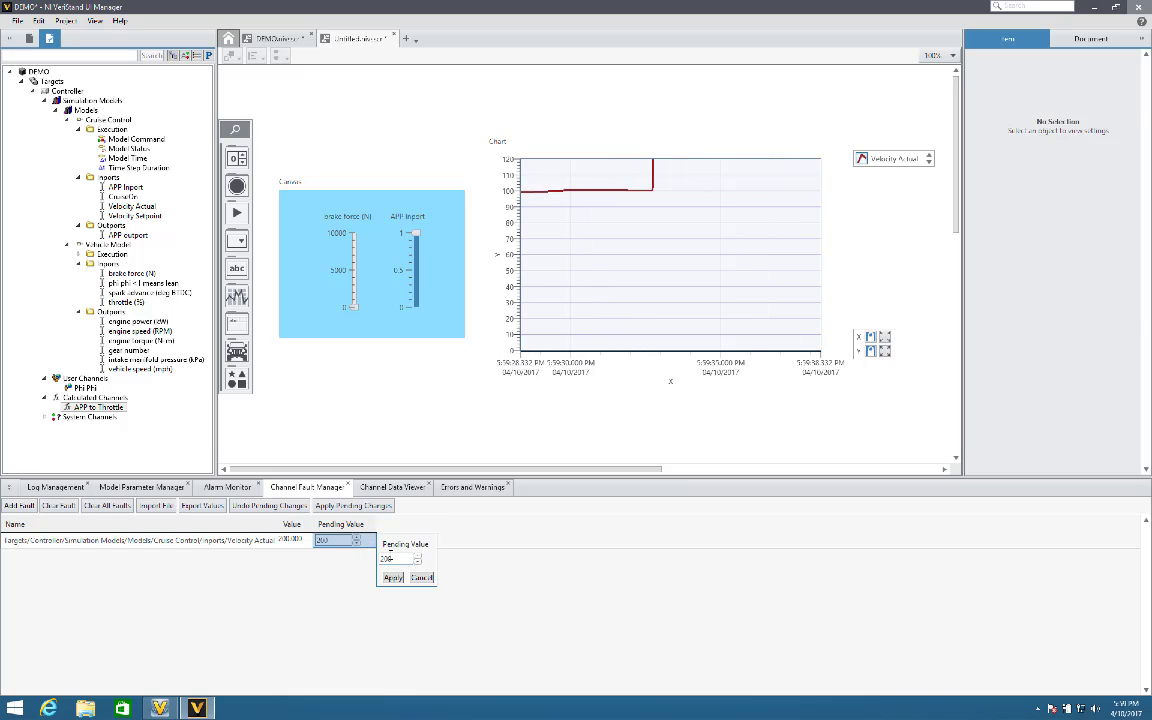
pyautogui.doubleClick(404, 558)
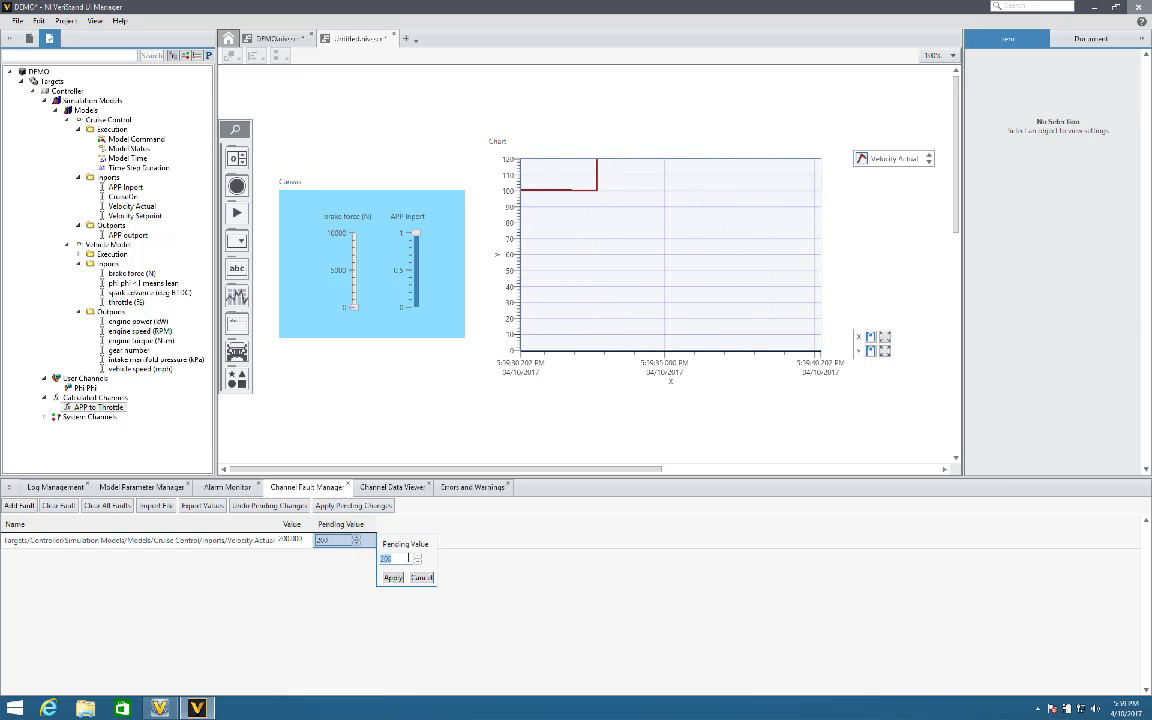
pyautogui.write('100')
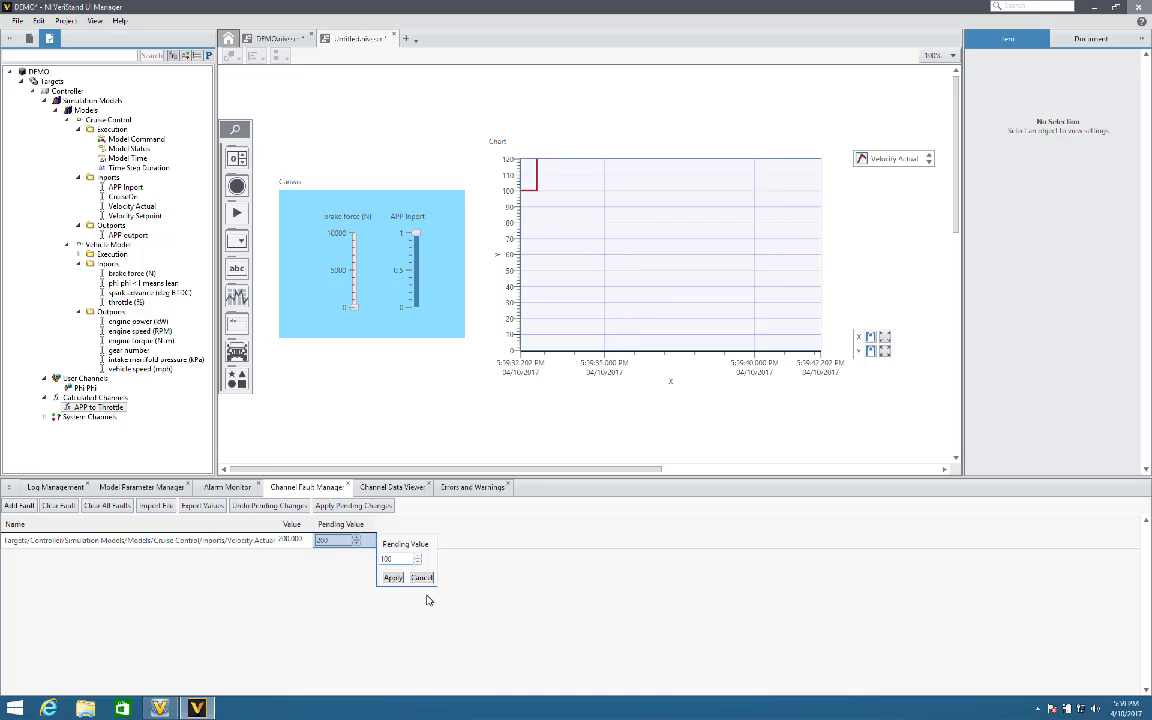
pyautogui.click(421, 578)
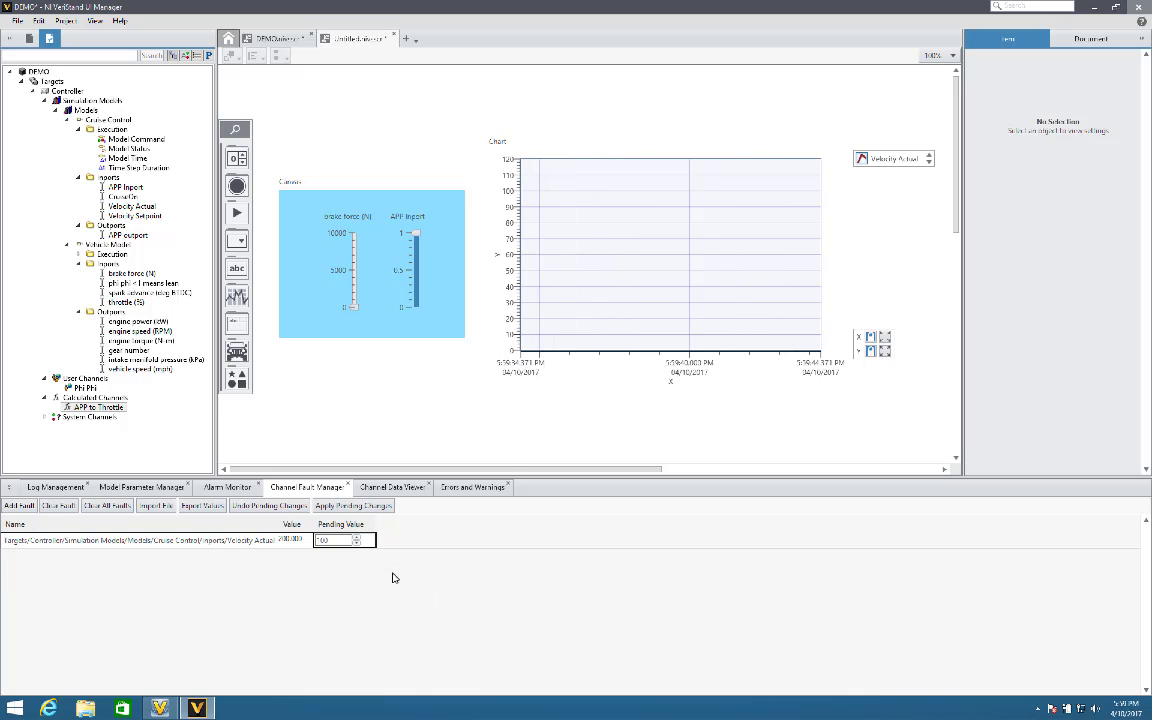
pyautogui.click(350, 505)
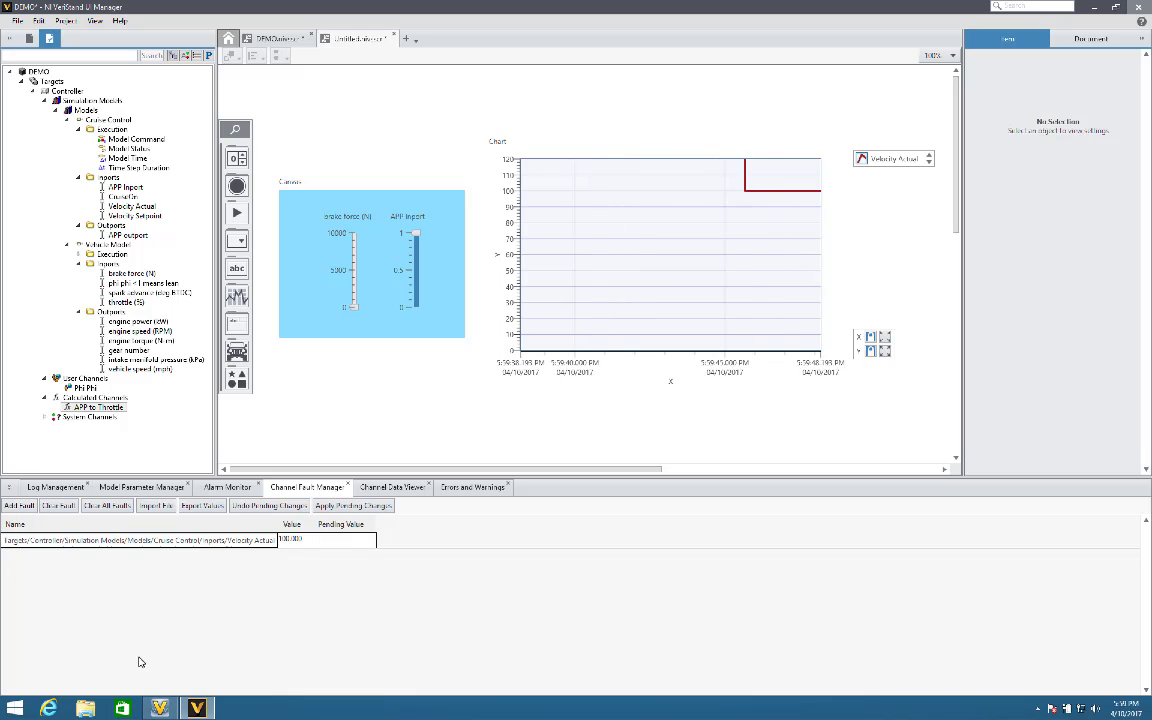
# Clear the Velocity Actual fault, drop APP Inport to 0 and push brake force to 10000.
pyautogui.click(62, 506)
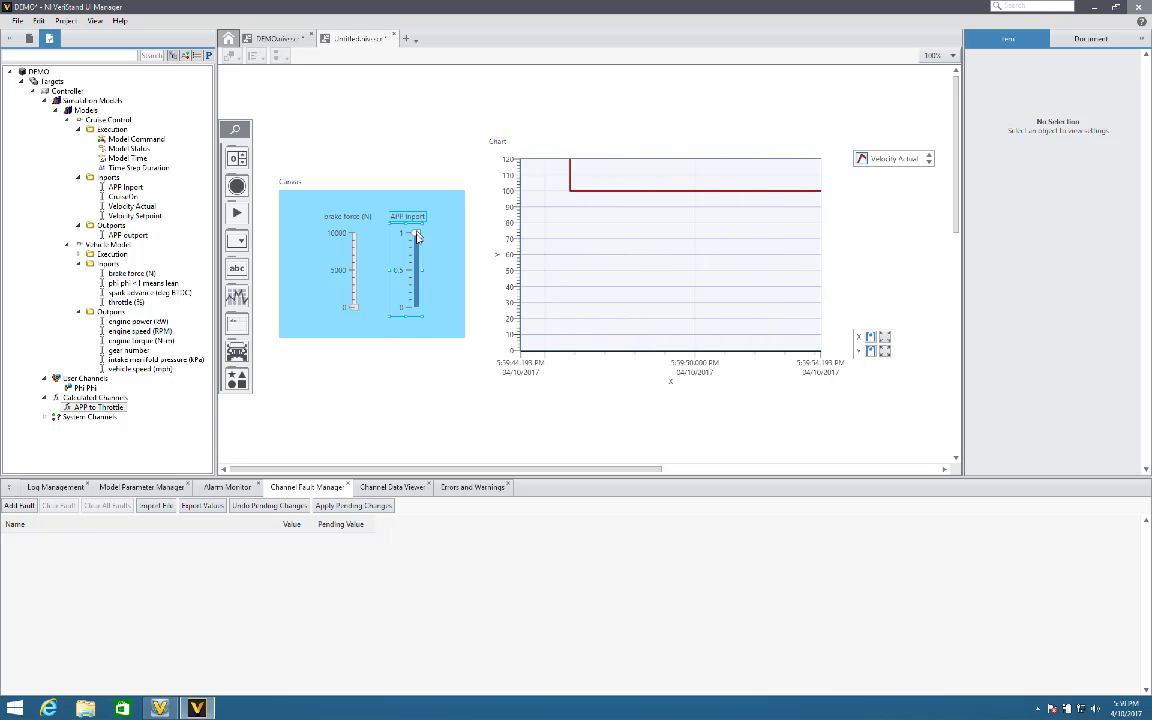
pyautogui.moveTo(420, 245); pyautogui.dragTo(416, 306)
pyautogui.click(360, 300)
pyautogui.moveTo(357, 240); pyautogui.dragTo(360, 222)
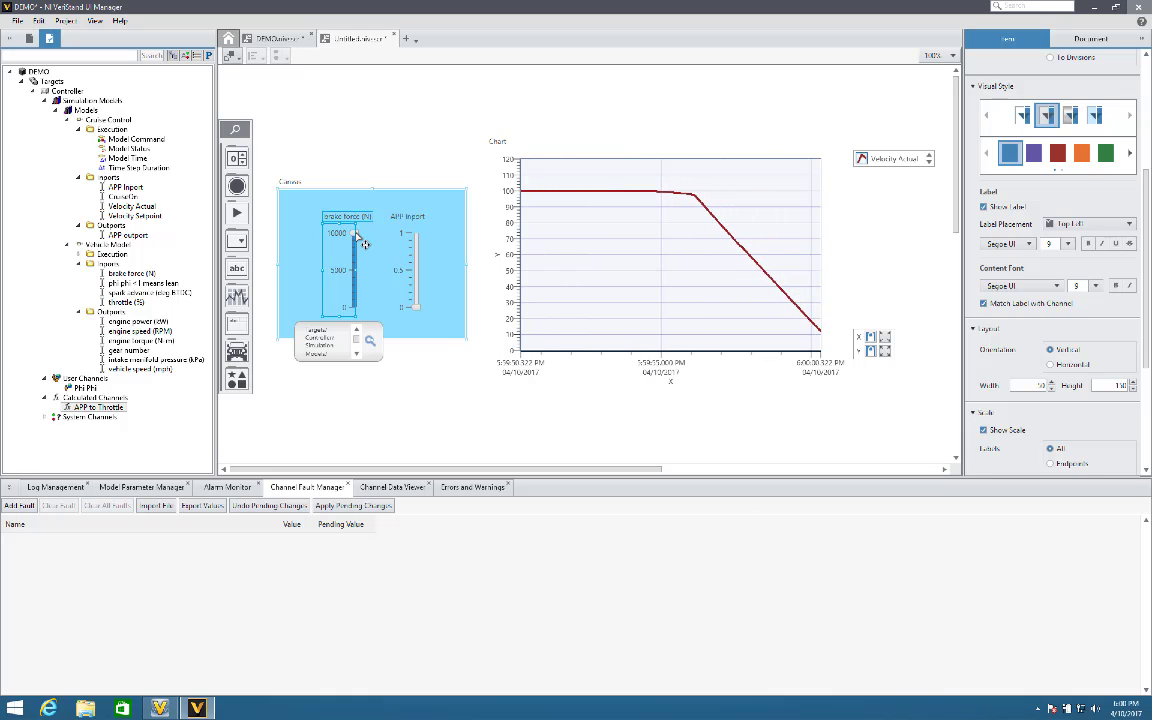
pyautogui.moveTo(364, 253)
pyautogui.mouseDown()
pyautogui.moveTo(360, 344)
pyautogui.moveTo(364, 241)
pyautogui.mouseUp()
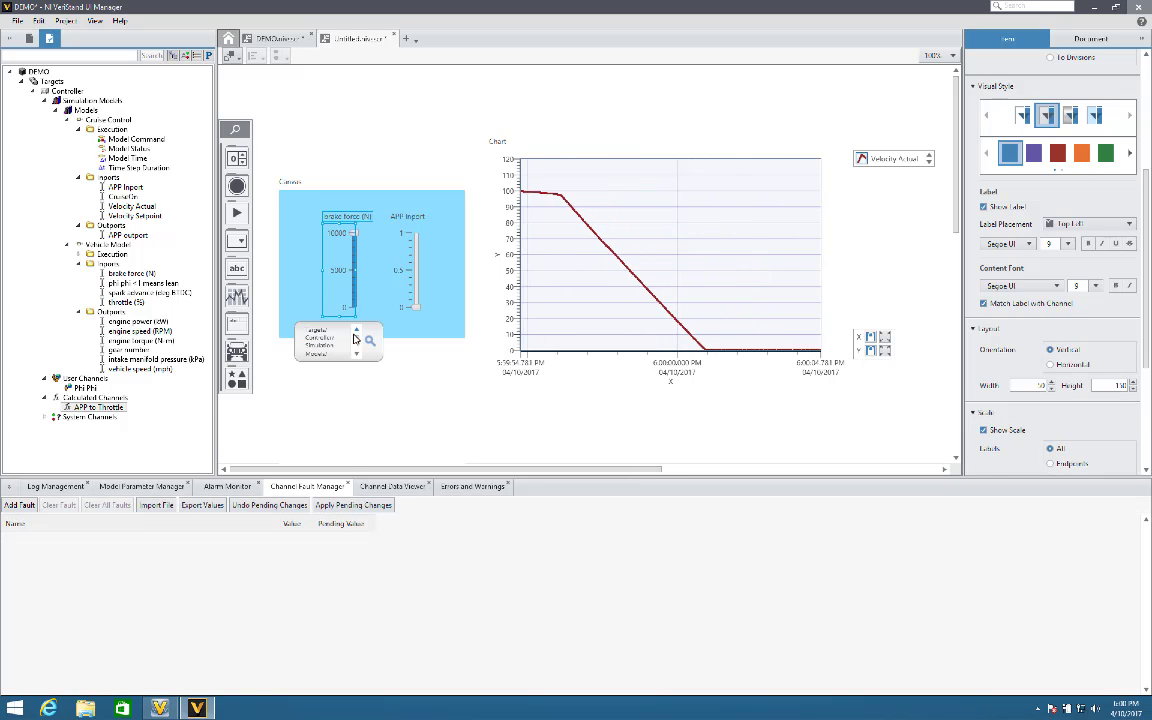
# Switch the screen to operate mode via Project > Operate and release brake force to 0.
pyautogui.click(66, 20)
pyautogui.click(86, 54)
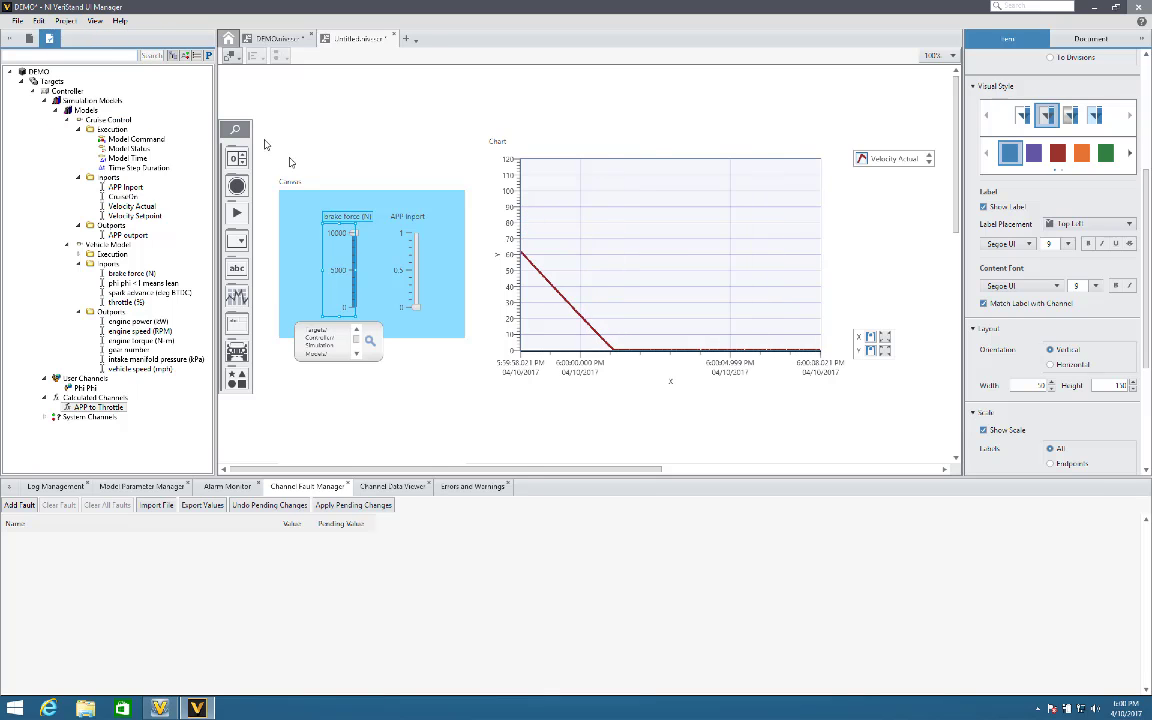
pyautogui.moveTo(161, 237); pyautogui.dragTo(170, 319)
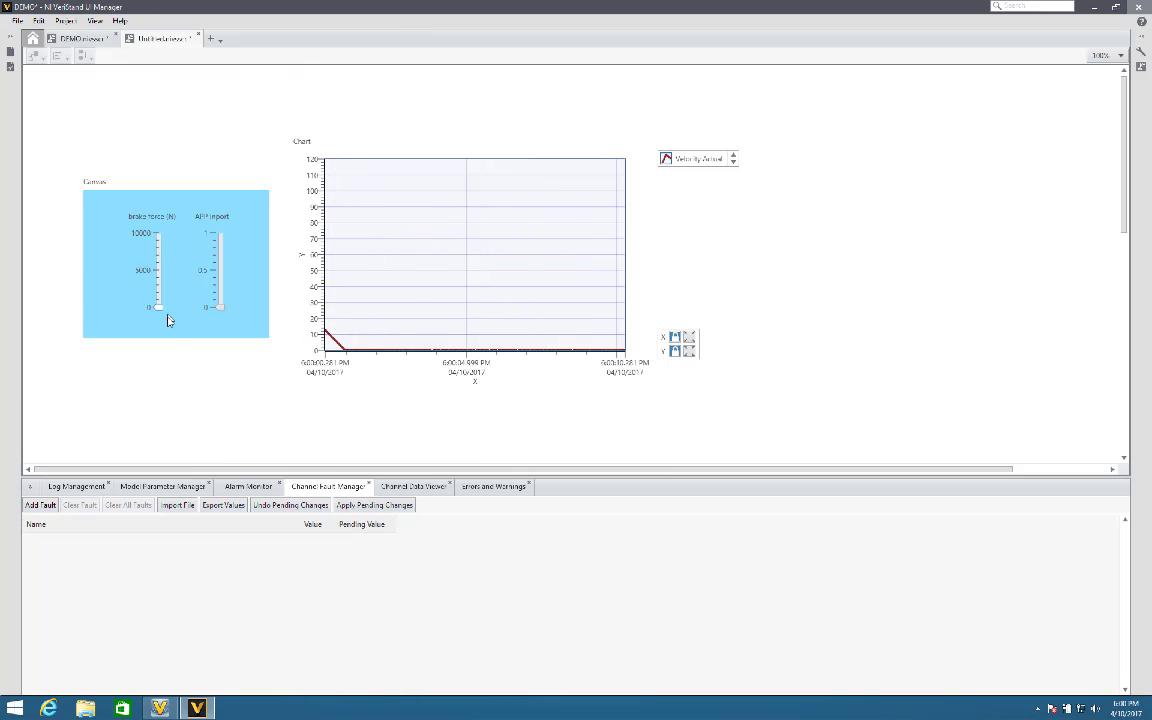
# Open the Channel Data Viewer with a custom channel set and its channel picker.
pyautogui.click(413, 486)
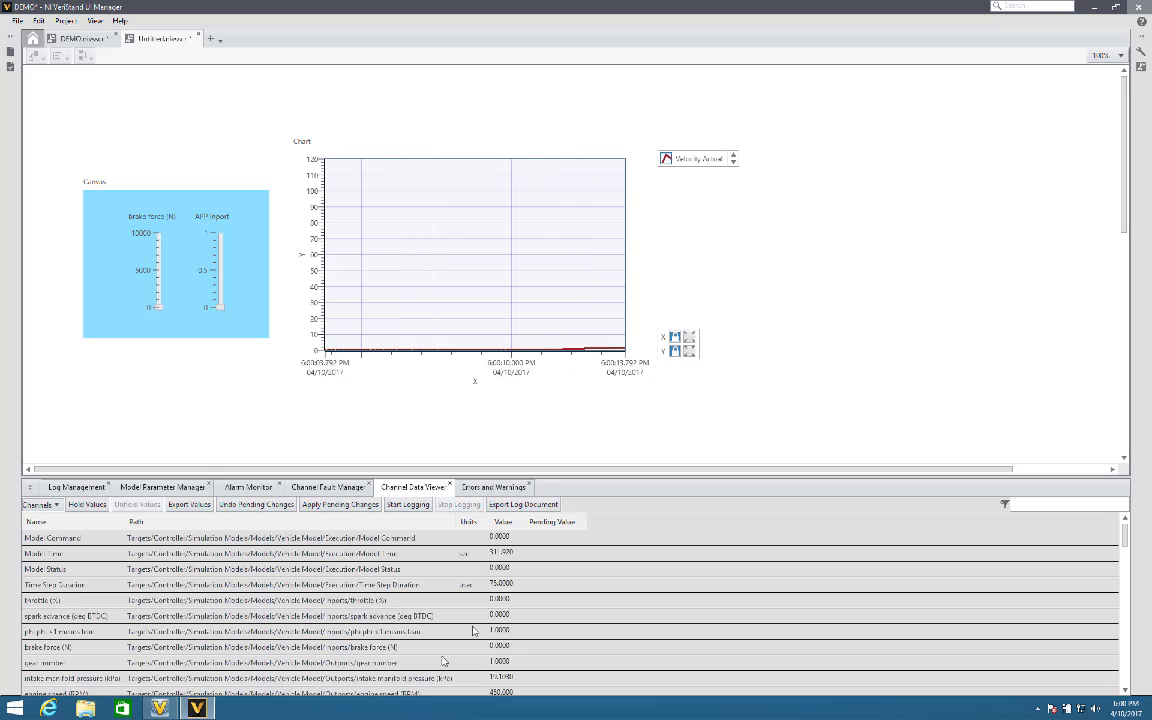
pyautogui.click(55, 504)
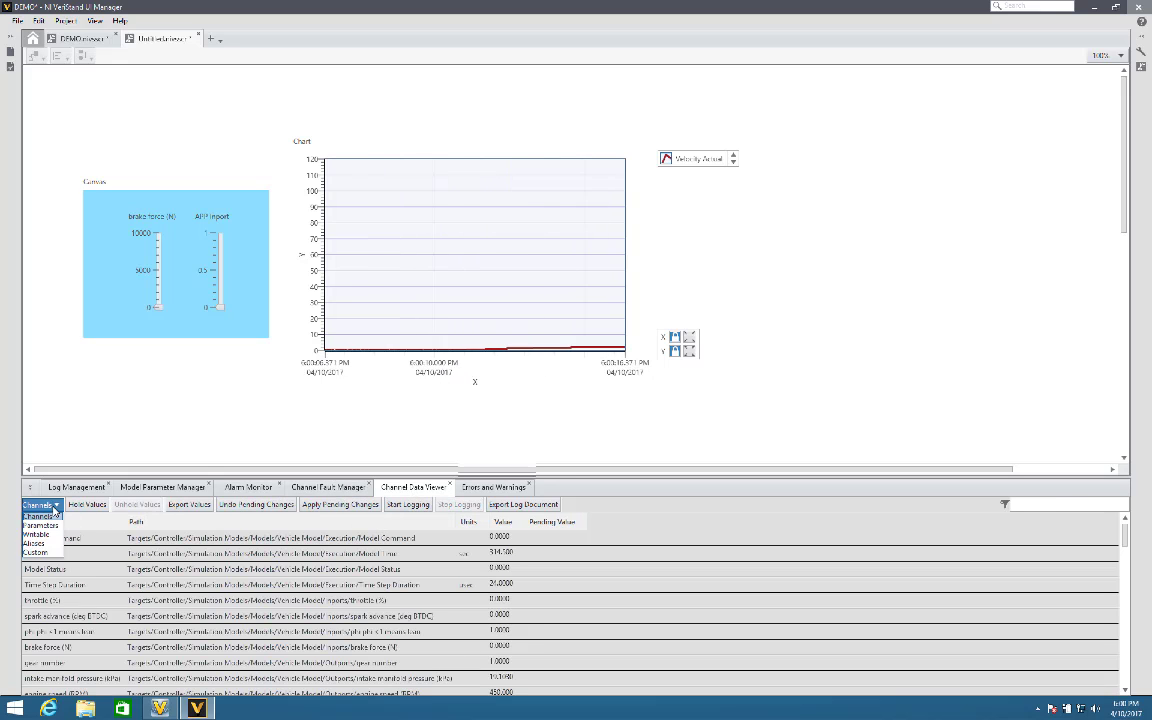
pyautogui.click(45, 553)
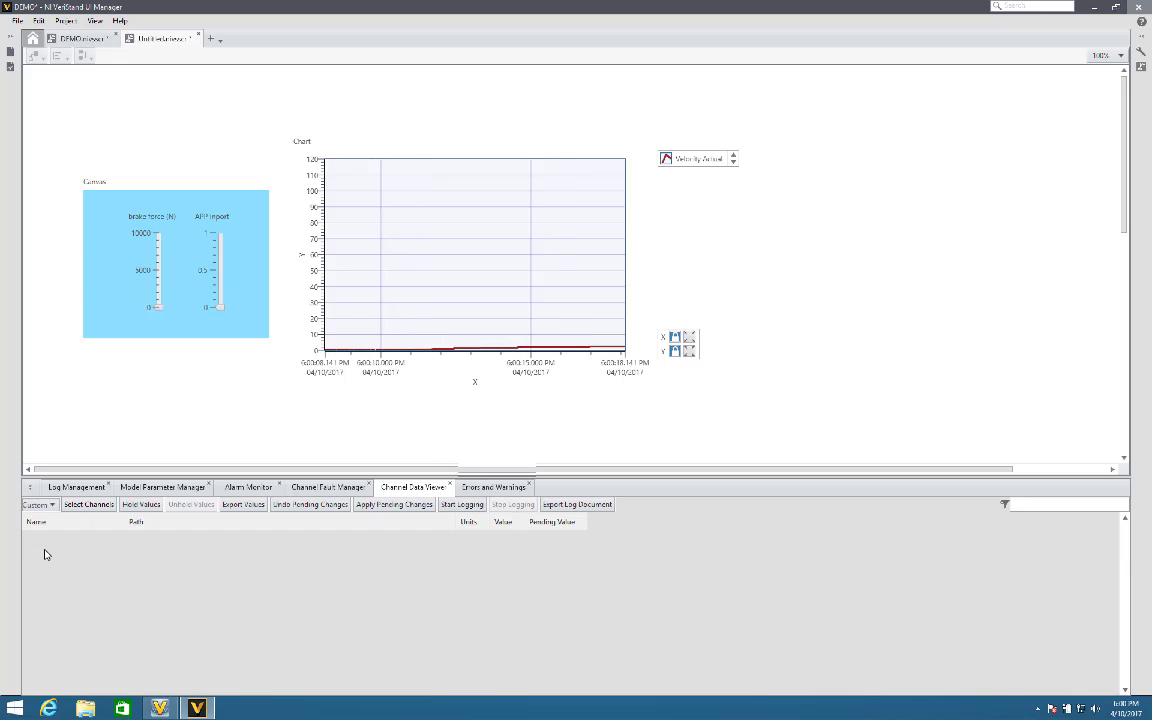
pyautogui.click(53, 505)
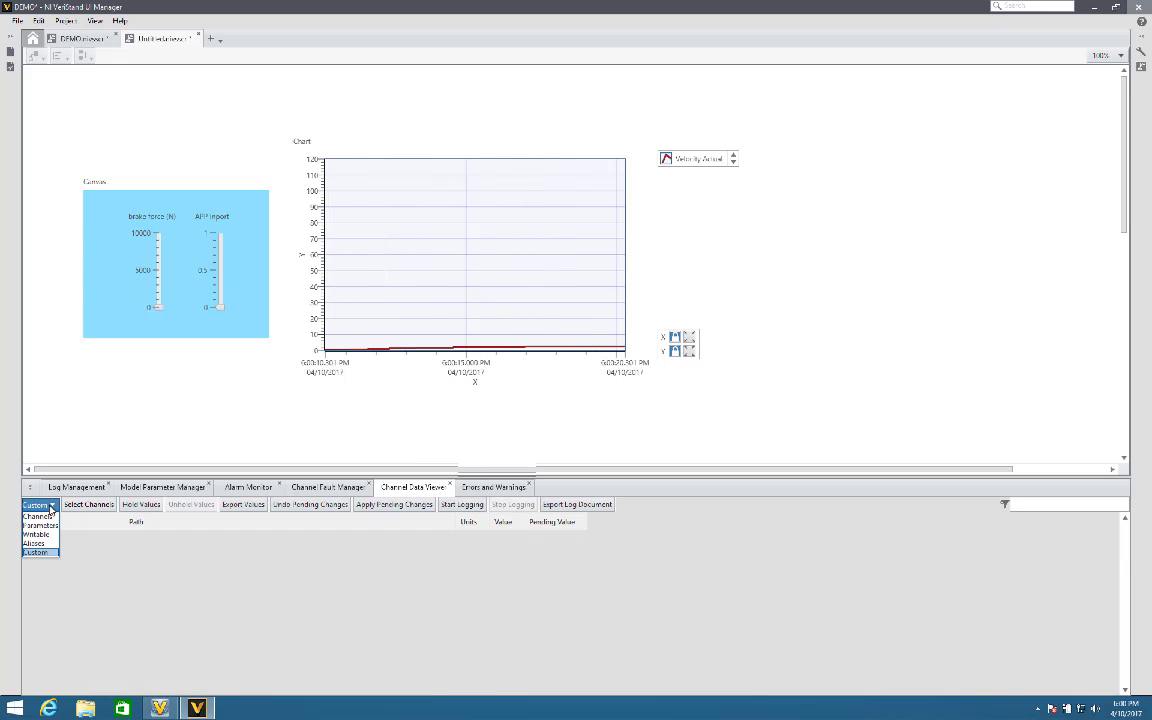
pyautogui.click(53, 505)
pyautogui.click(89, 504)
# Expand Controller > Models to browse the Cruise Control and Vehicle Model channel groups.
pyautogui.click(56, 541)
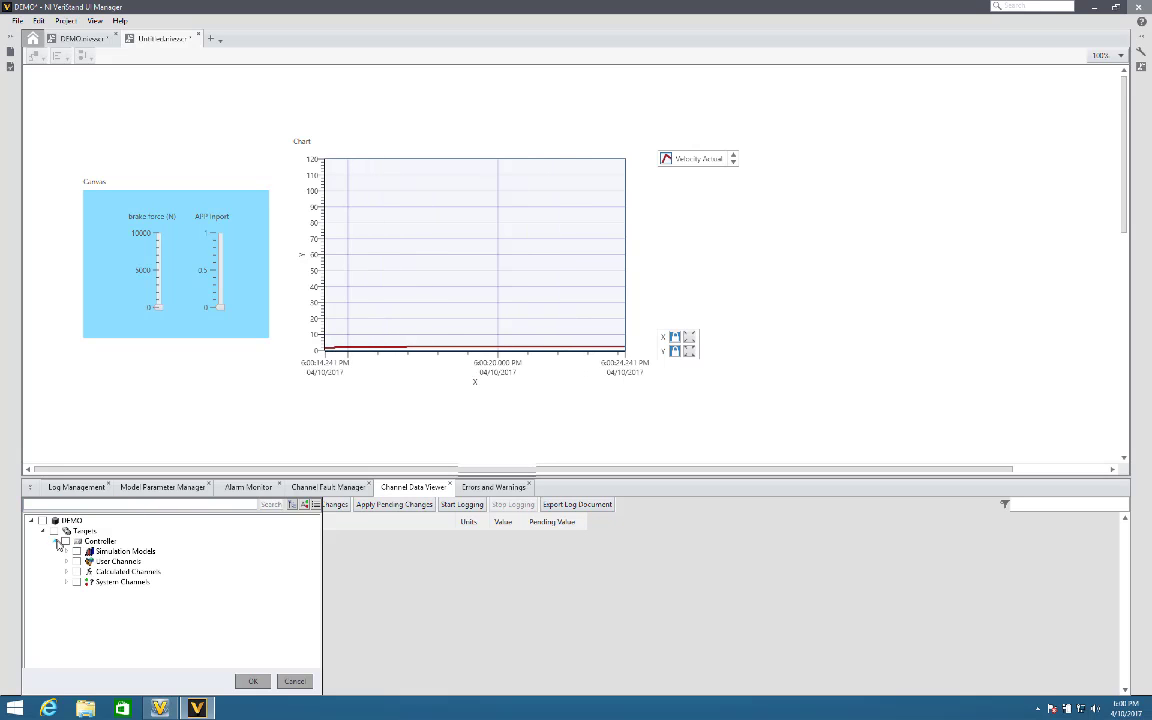
pyautogui.click(66, 551)
pyautogui.click(78, 561)
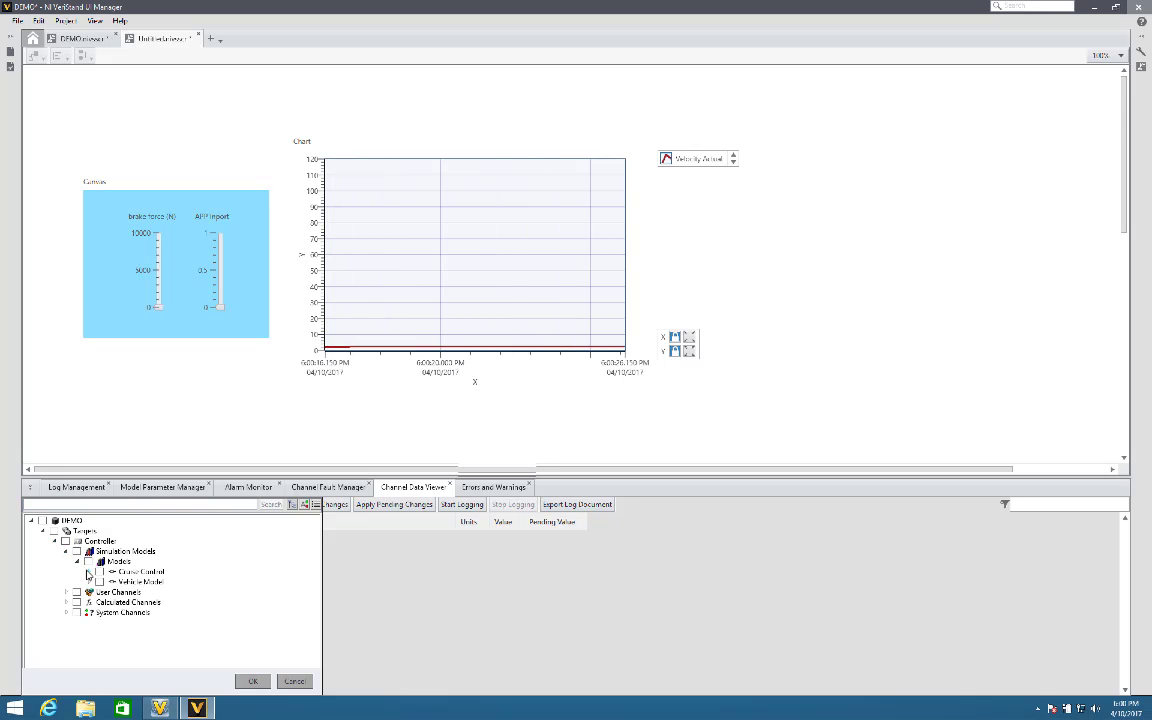
pyautogui.click(89, 572)
pyautogui.click(91, 612)
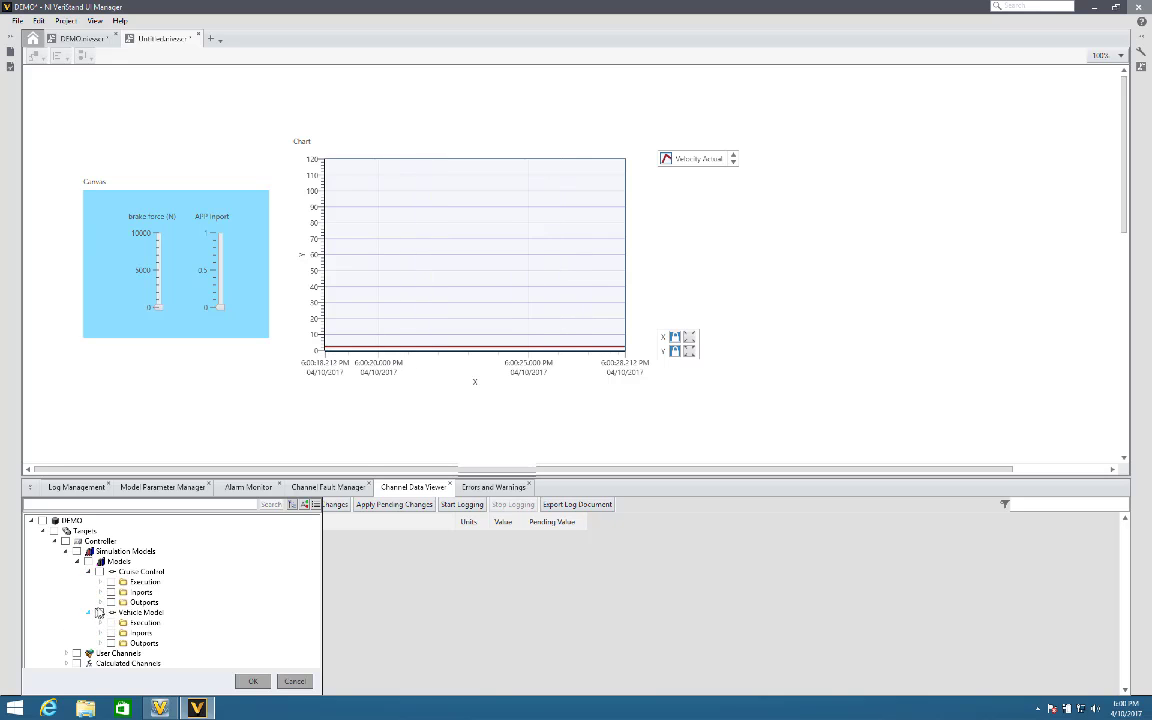
pyautogui.click(101, 603)
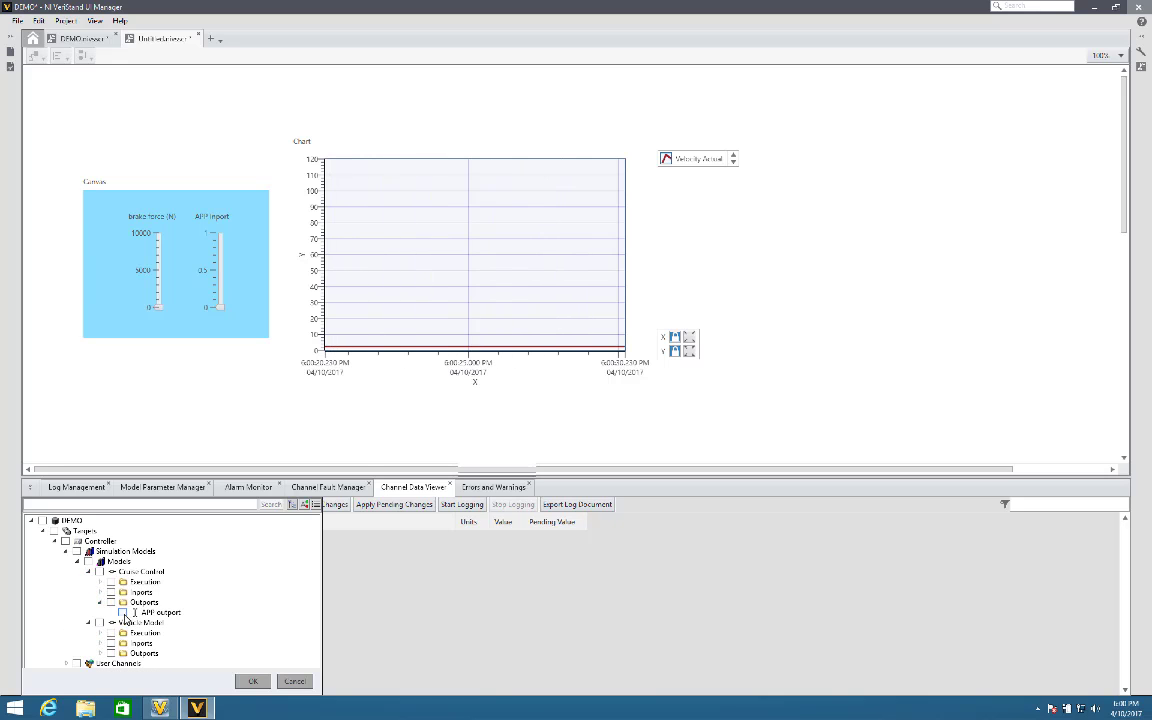
pyautogui.click(101, 583)
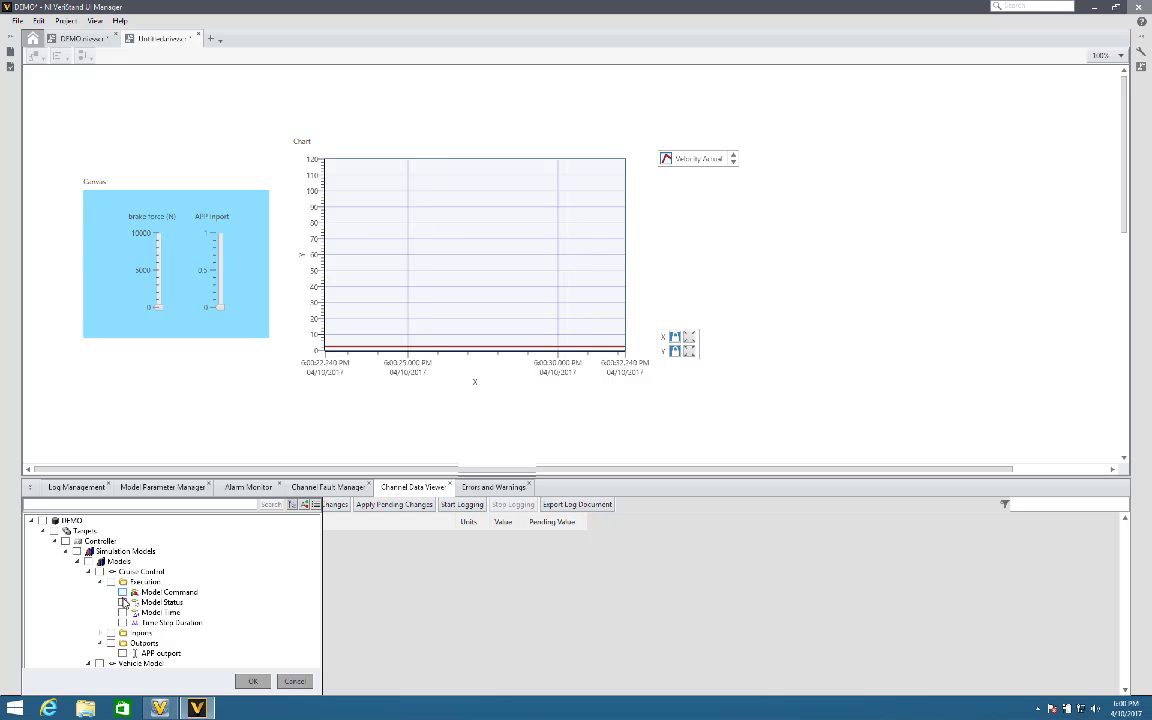
pyautogui.click(101, 633)
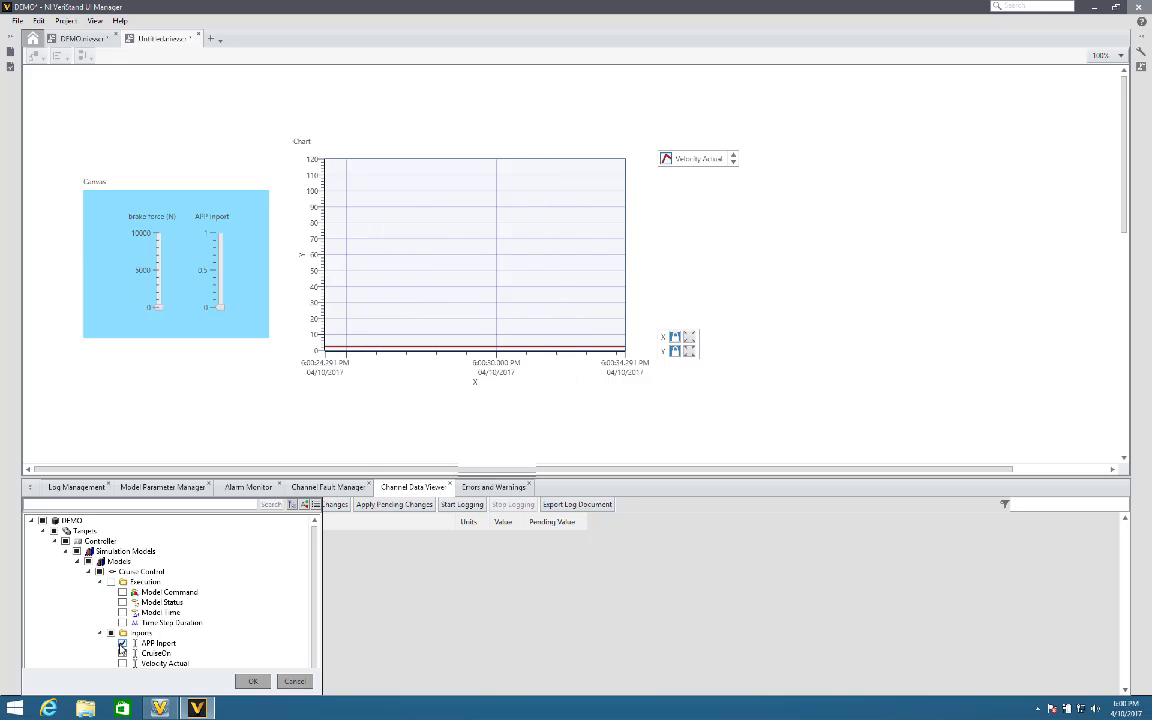
pyautogui.click(101, 582)
pyautogui.click(100, 594)
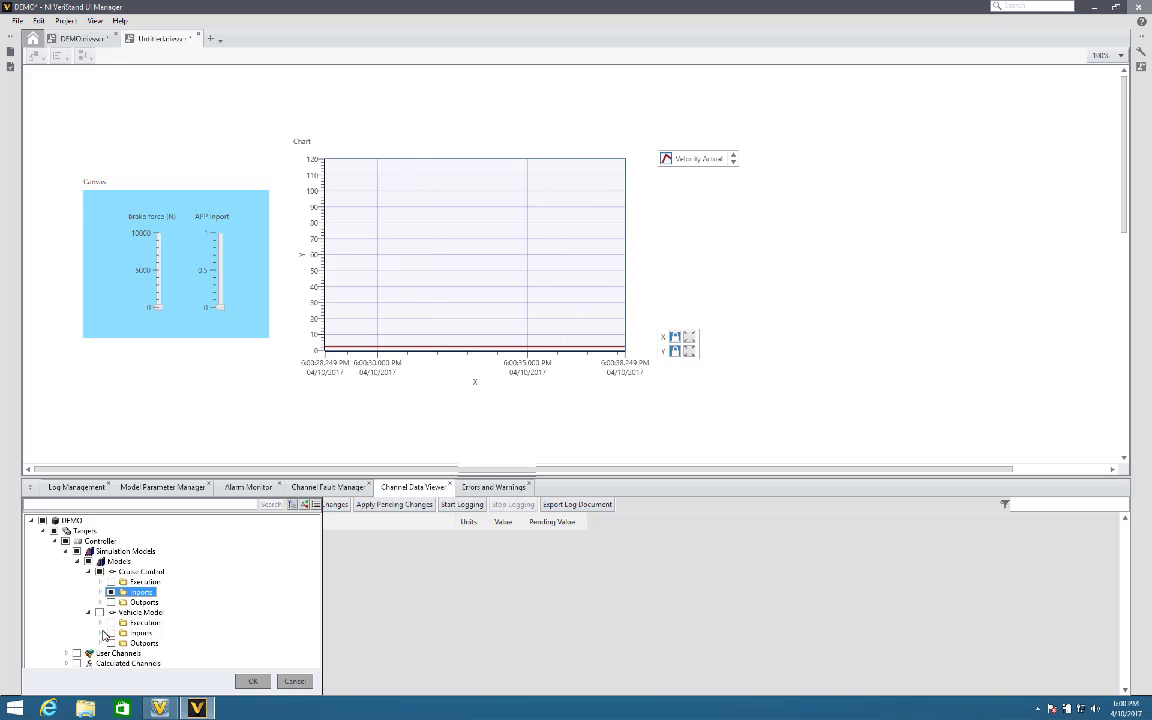
# Check engine speed (RPM) and engine torque in the Vehicle Model outputs and confirm the selection.
pyautogui.click(101, 633)
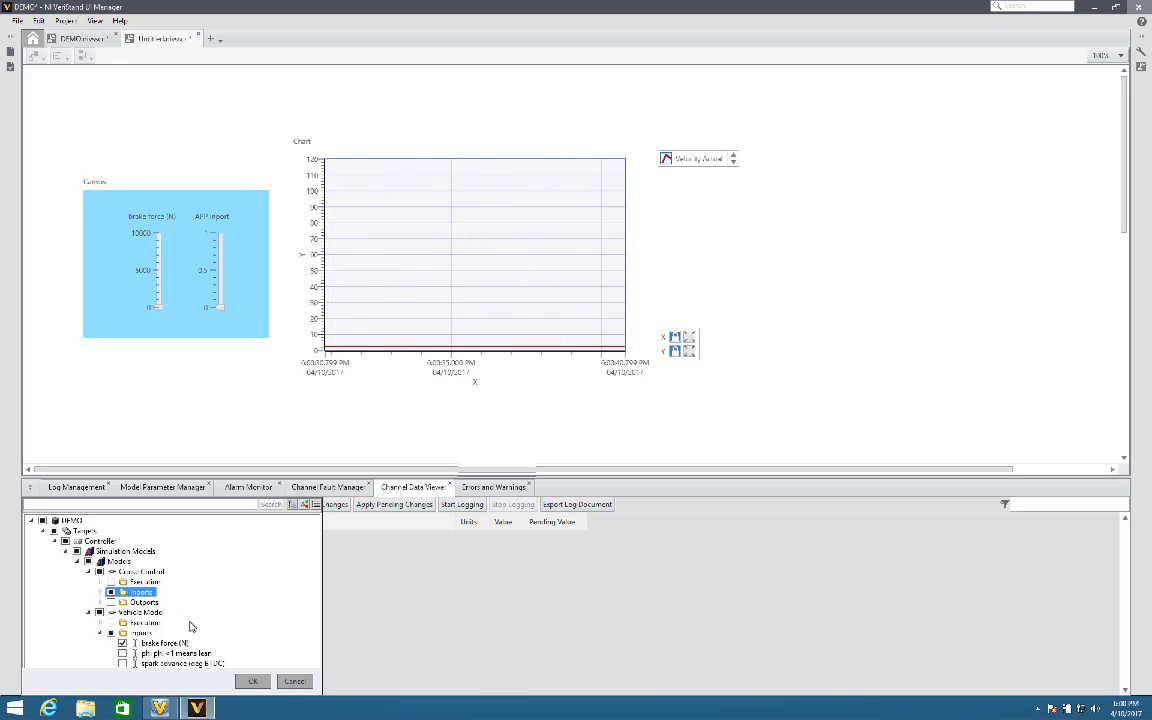
pyautogui.click(101, 634)
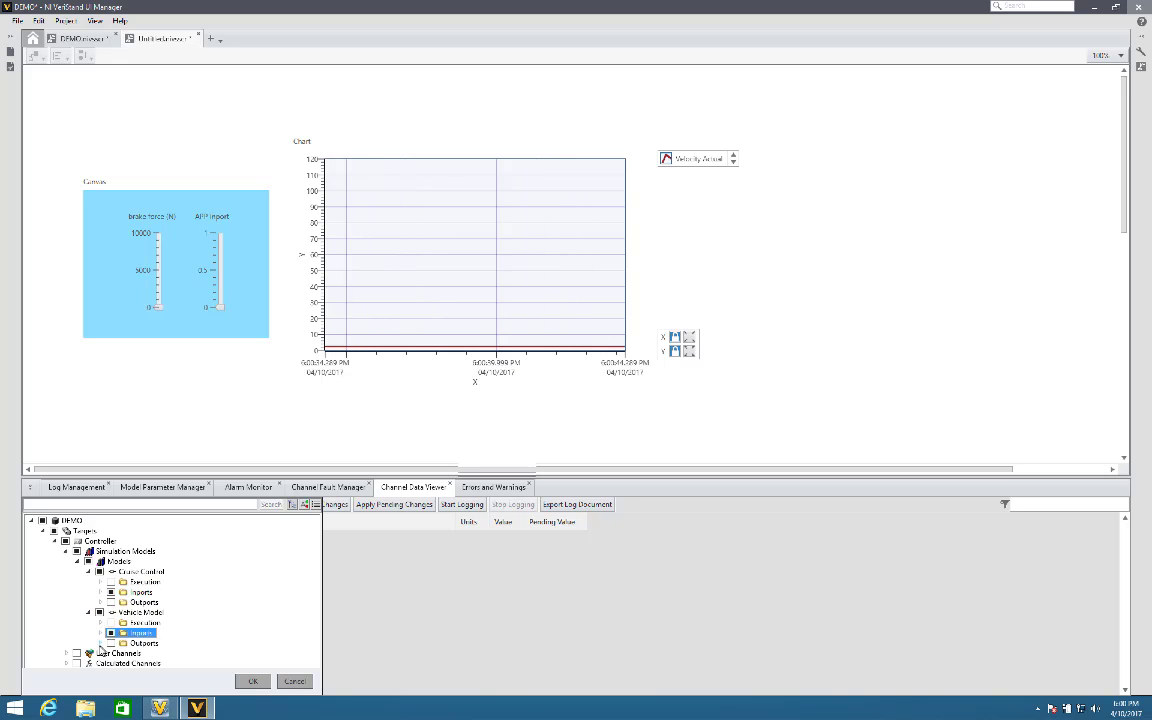
pyautogui.click(100, 646)
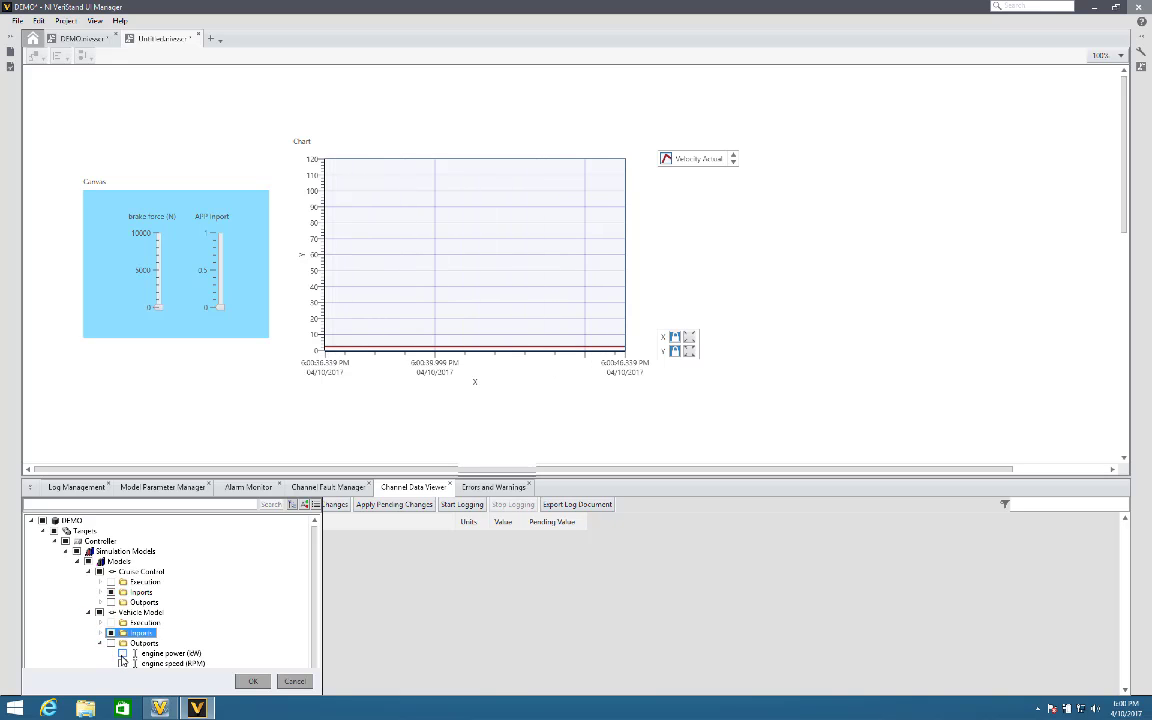
pyautogui.click(122, 663)
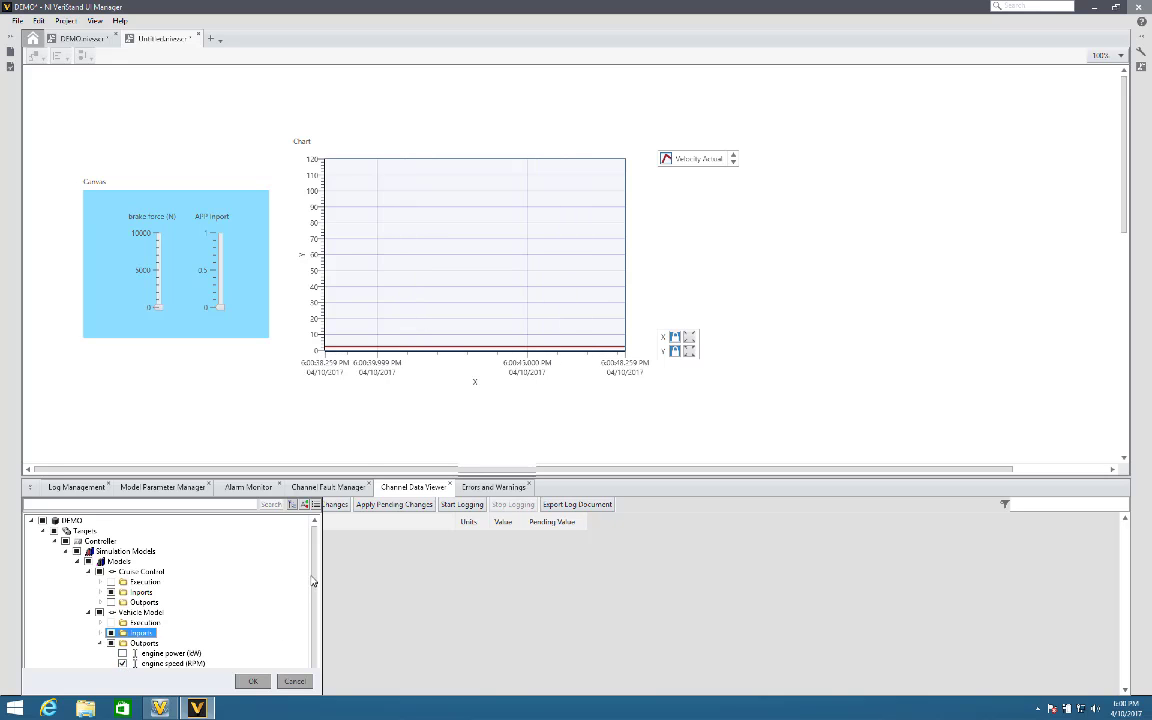
pyautogui.scroll(-1, 312, 578)
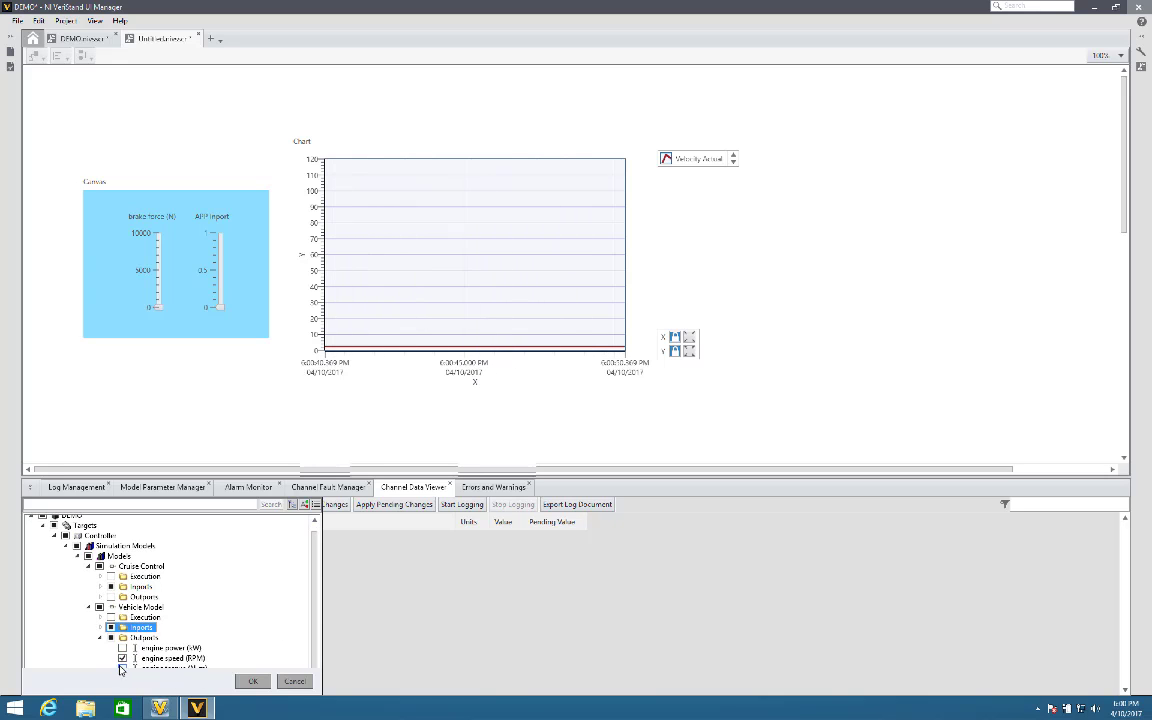
pyautogui.click(122, 668)
pyautogui.click(252, 681)
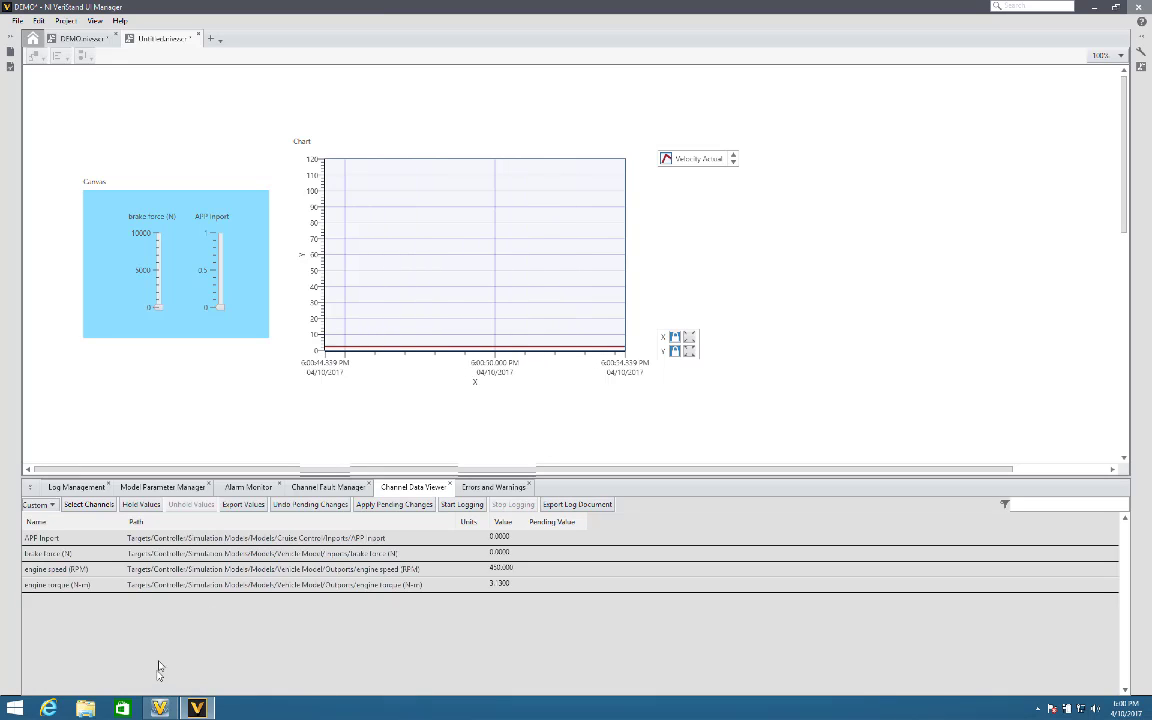
# Hold the displayed values, raise APP Inport to 1, then resume live updates.
pyautogui.click(146, 506)
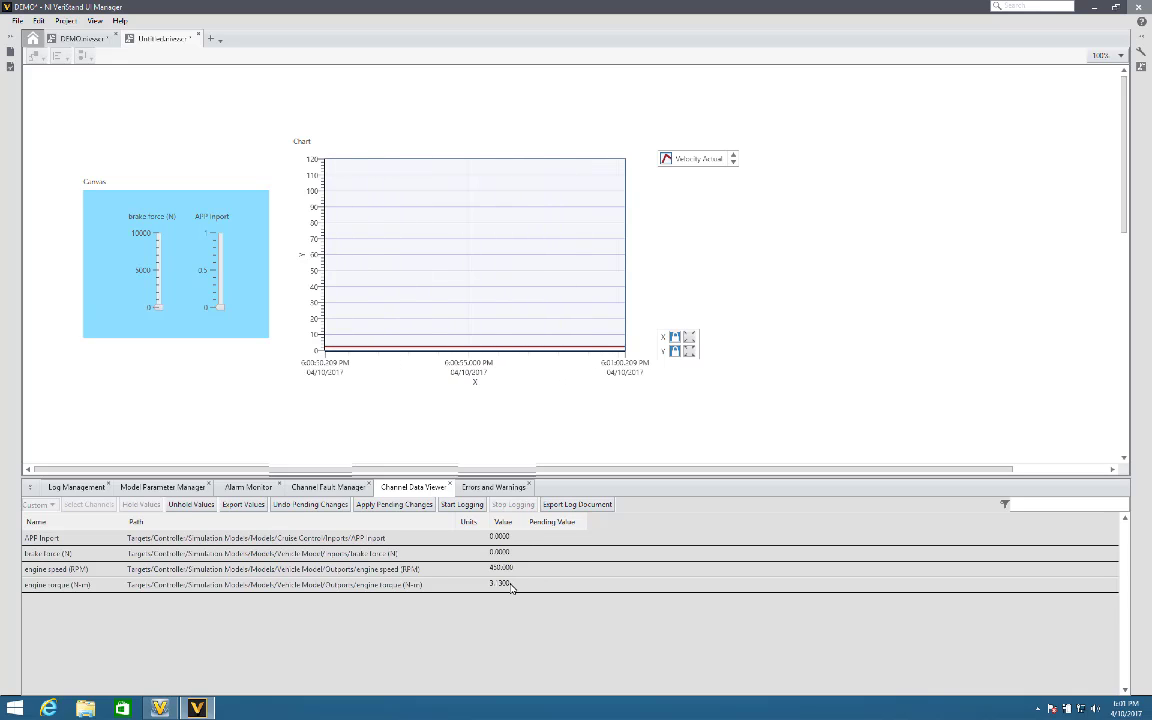
pyautogui.moveTo(222, 255); pyautogui.dragTo(219, 231)
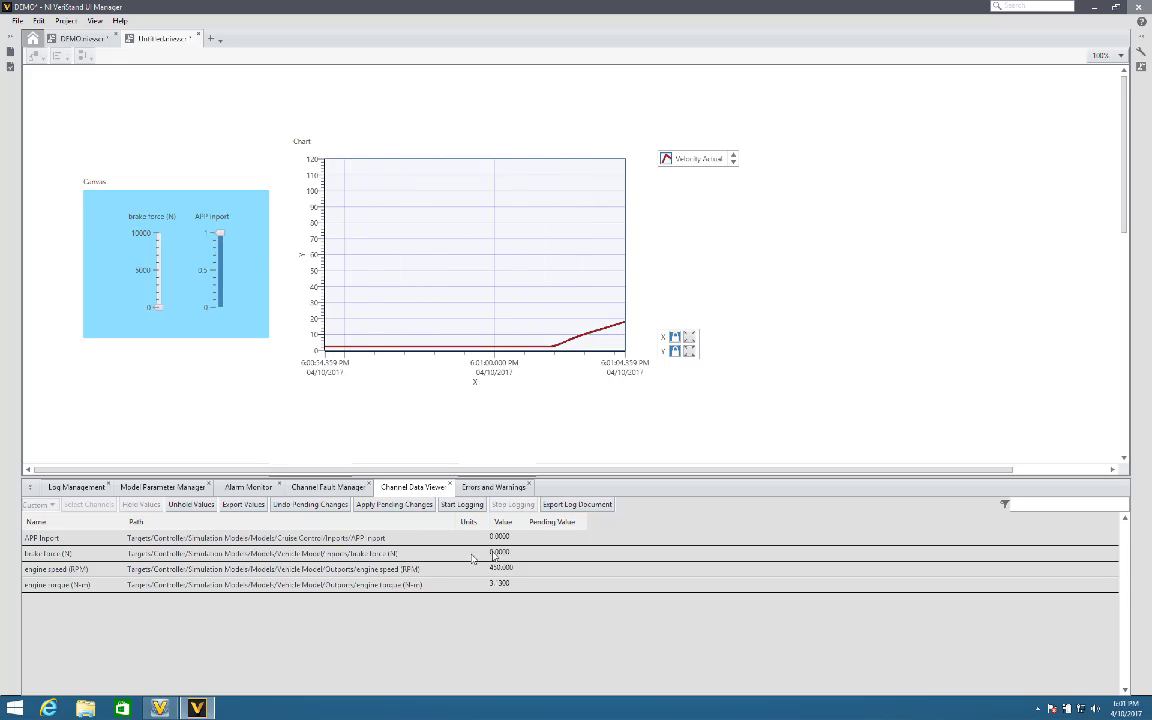
pyautogui.click(203, 506)
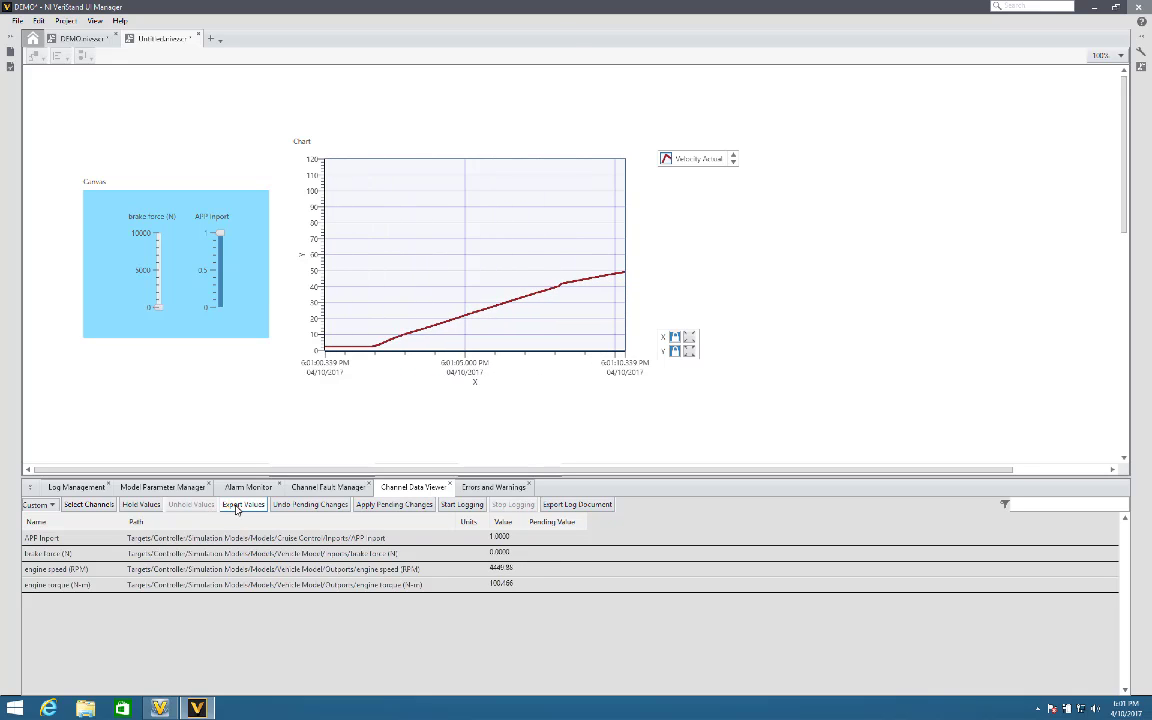
# Export the channel values to a text file named DEMO.
pyautogui.click(240, 505)
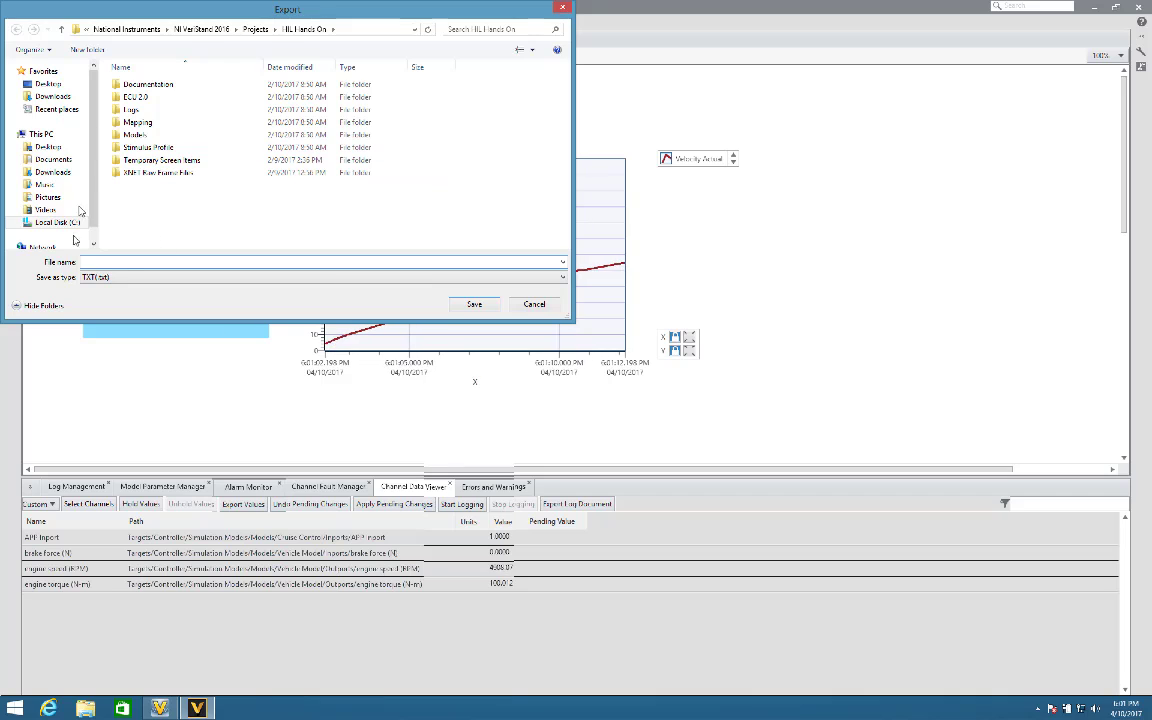
pyautogui.click(125, 262)
pyautogui.write('Da')
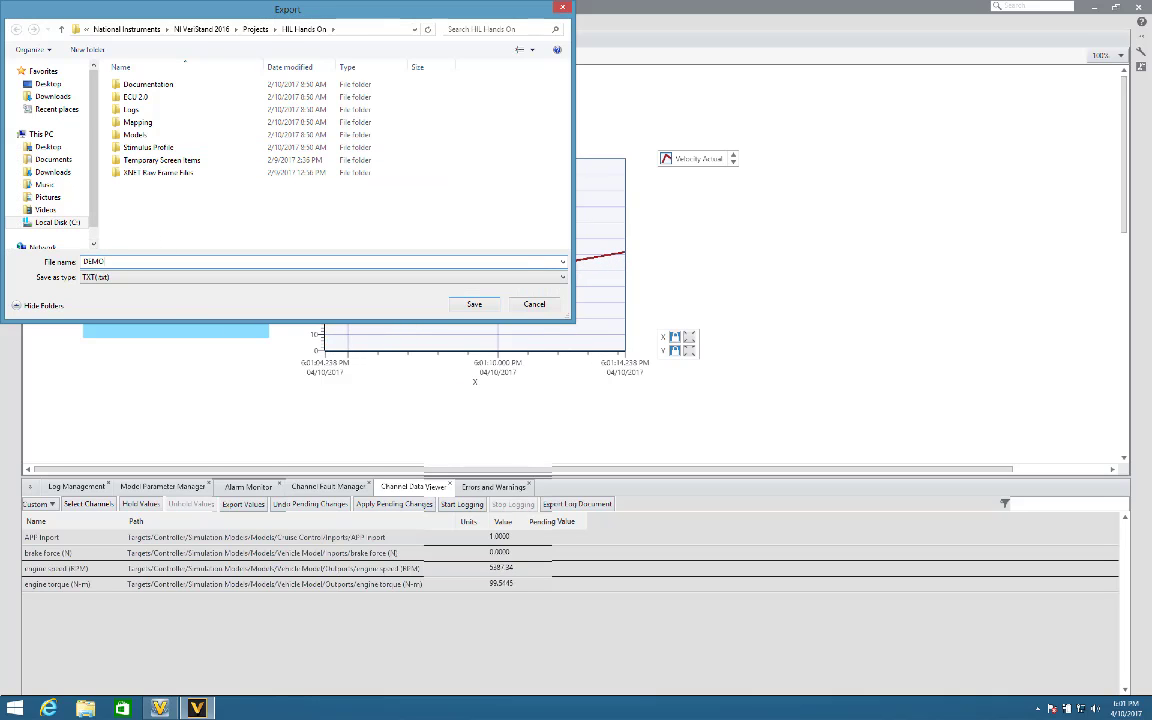
pyautogui.click(478, 303)
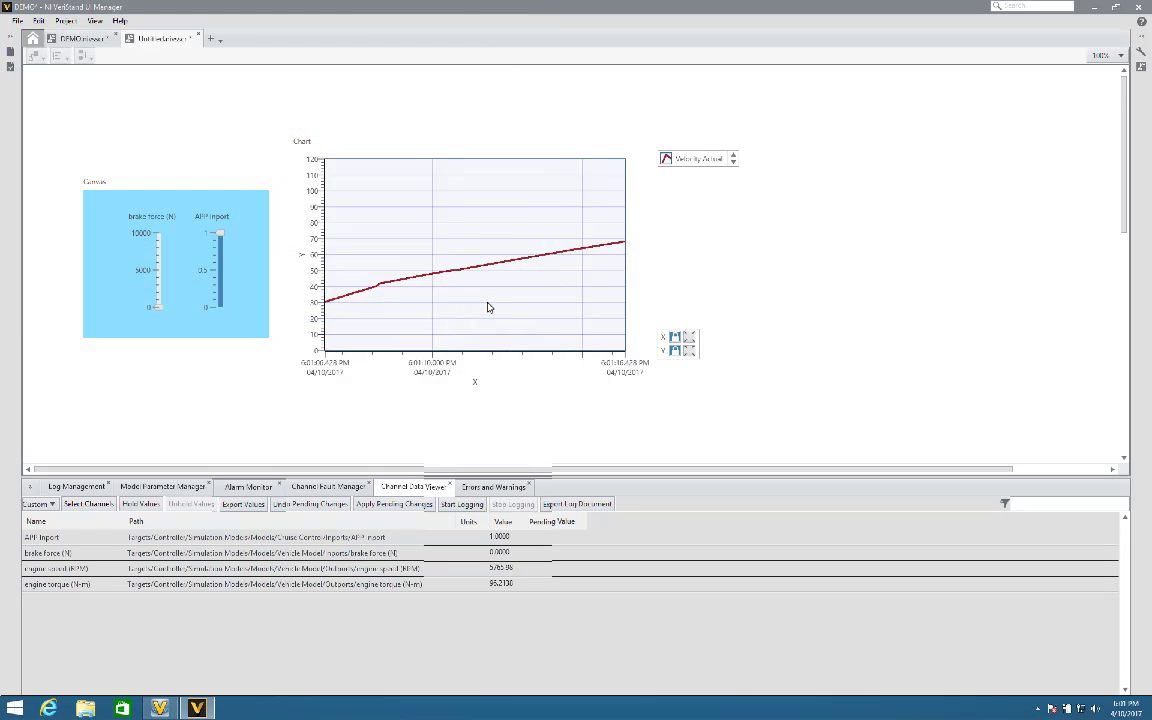
# Export a log document for APP Inport, brake force, engine speed and engine torque, and give its log file a demo description.
pyautogui.click(555, 505)
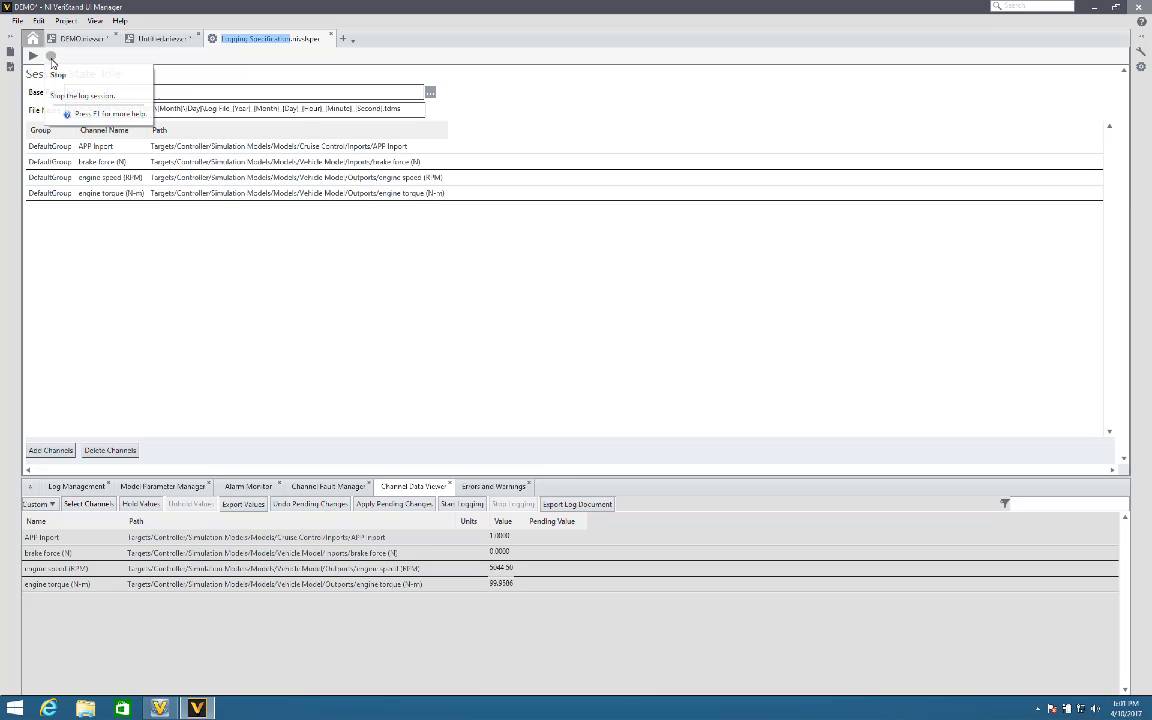
pyautogui.click(52, 487)
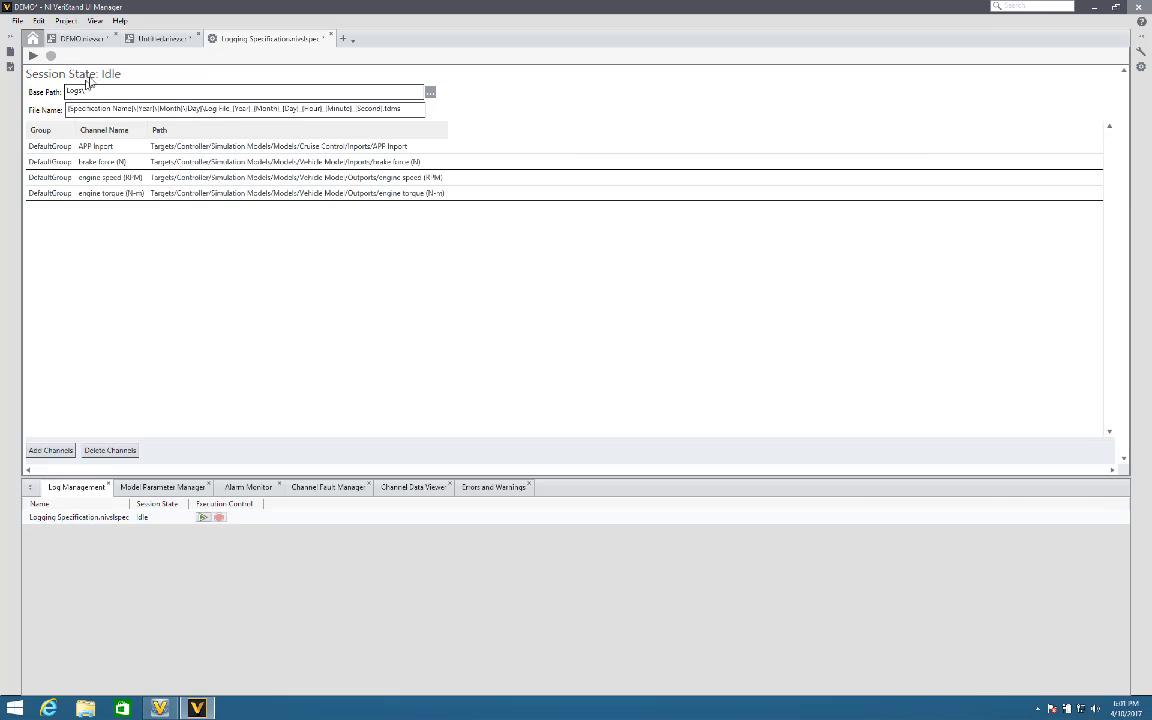
pyautogui.click(1140, 68)
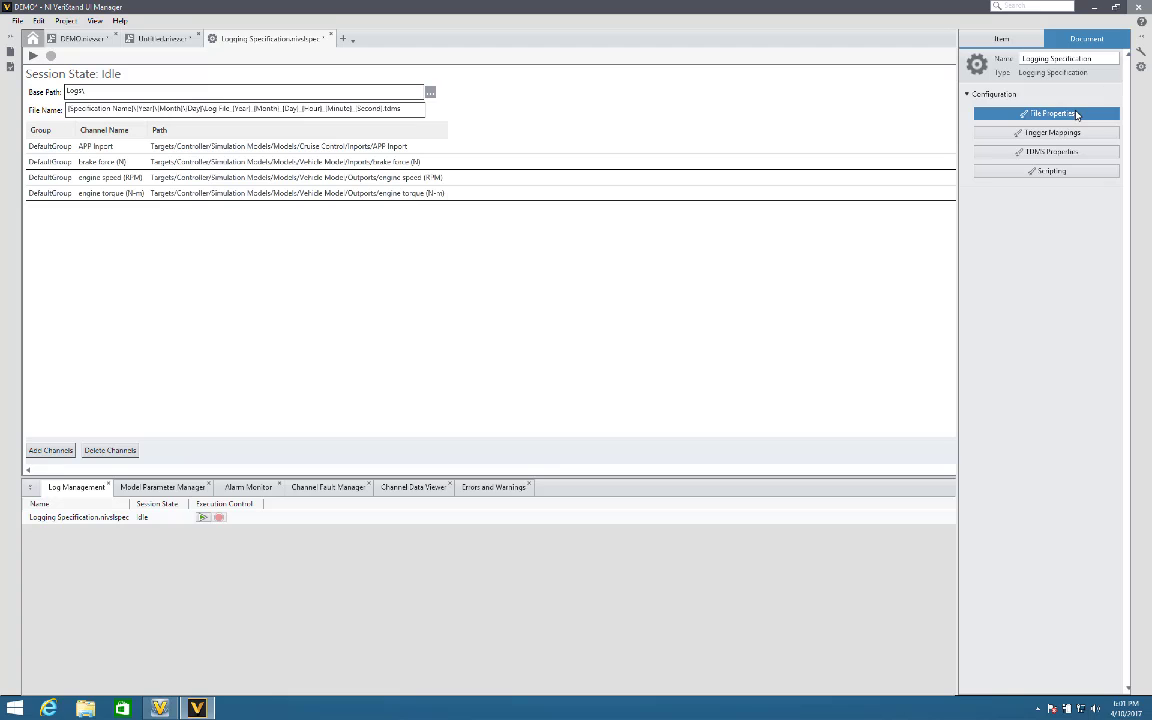
pyautogui.click(1075, 115)
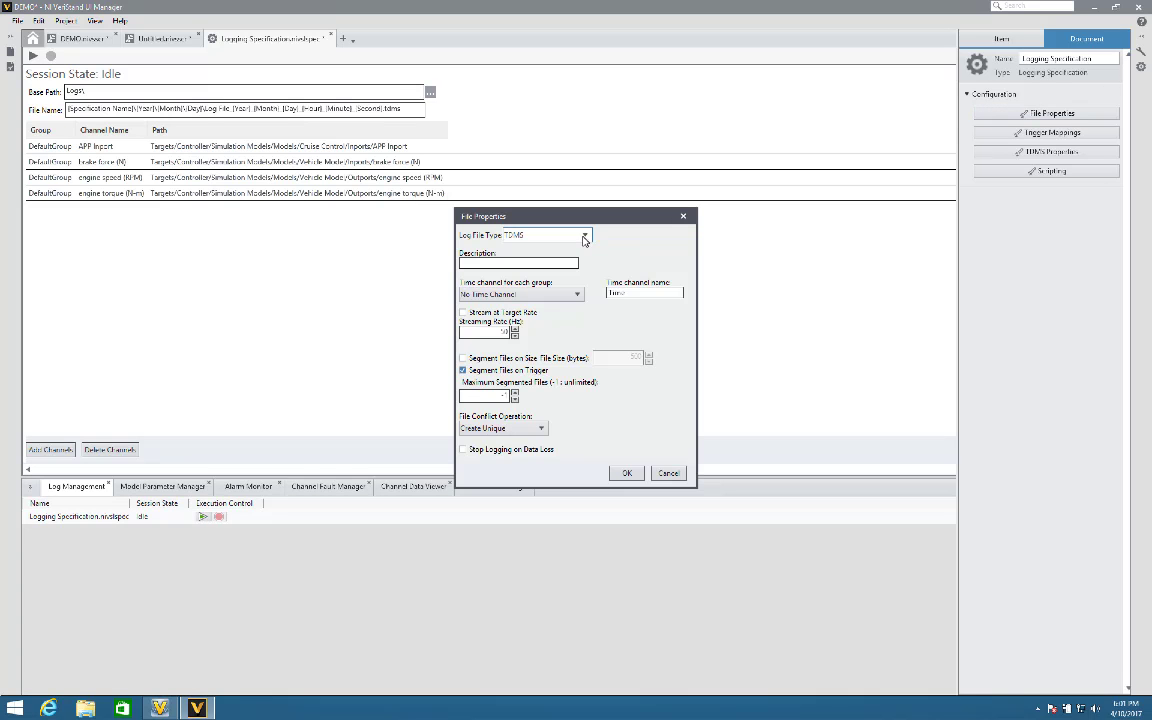
pyautogui.click(478, 263)
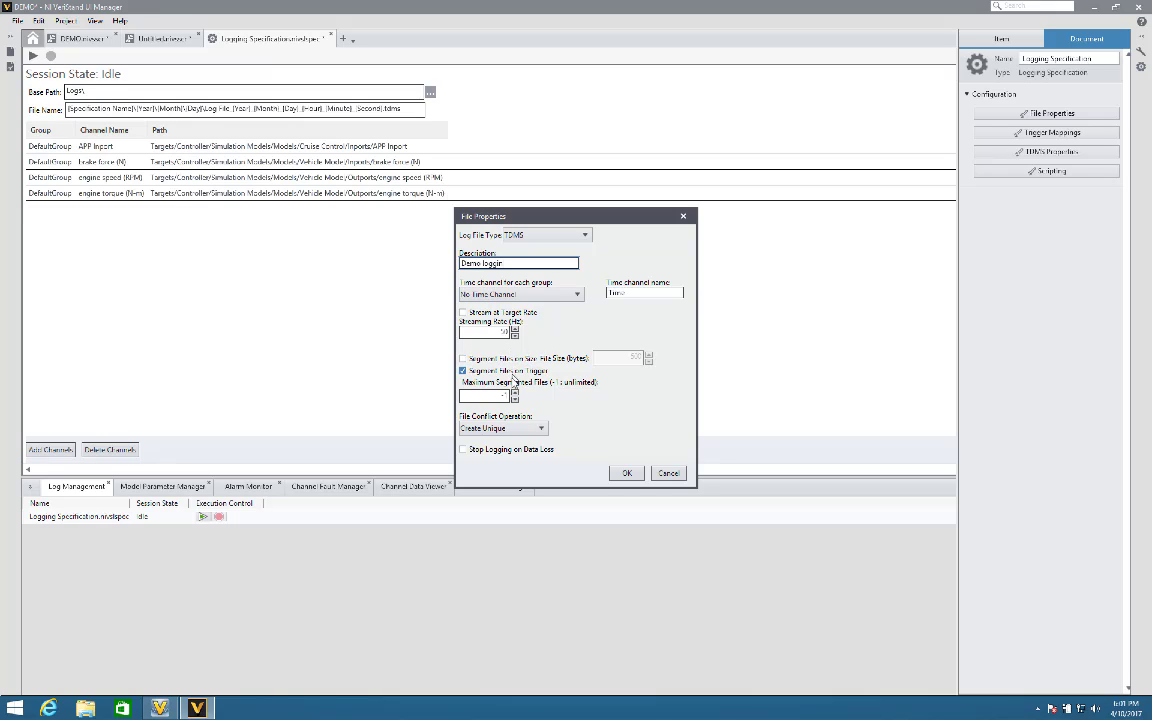
pyautogui.click(627, 473)
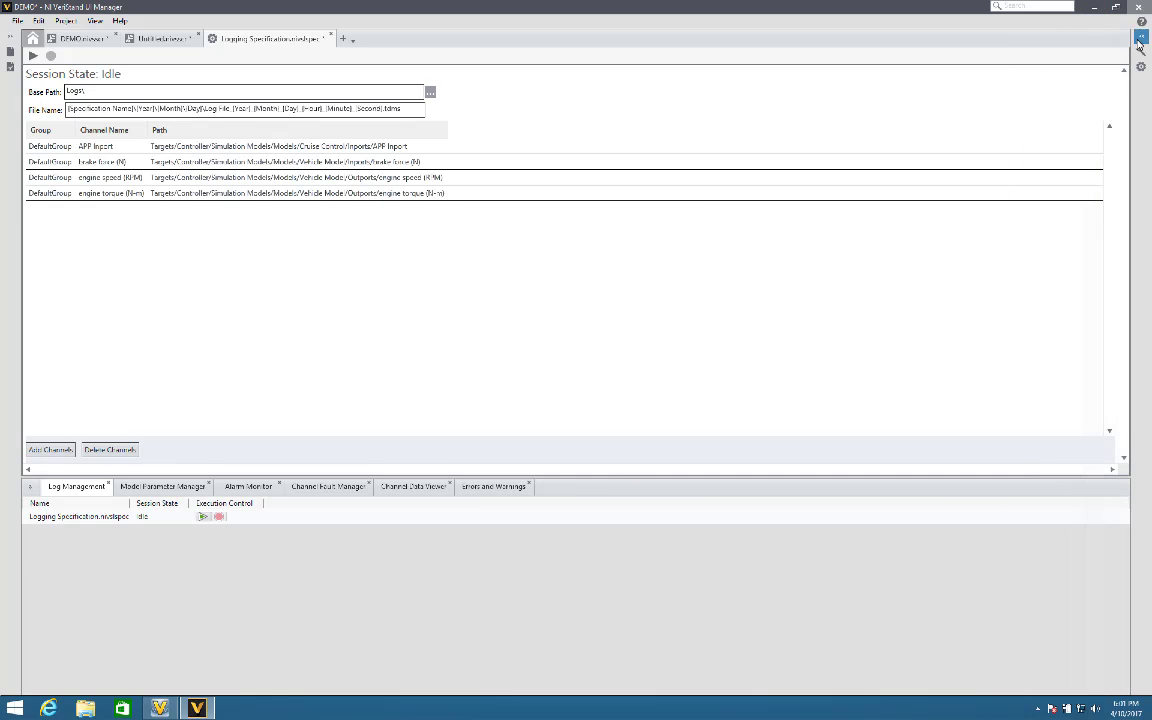
# Make logging start on a condition, mapping the Vehicle Model throttle input as 'Throttle'.
pyautogui.click(1060, 132)
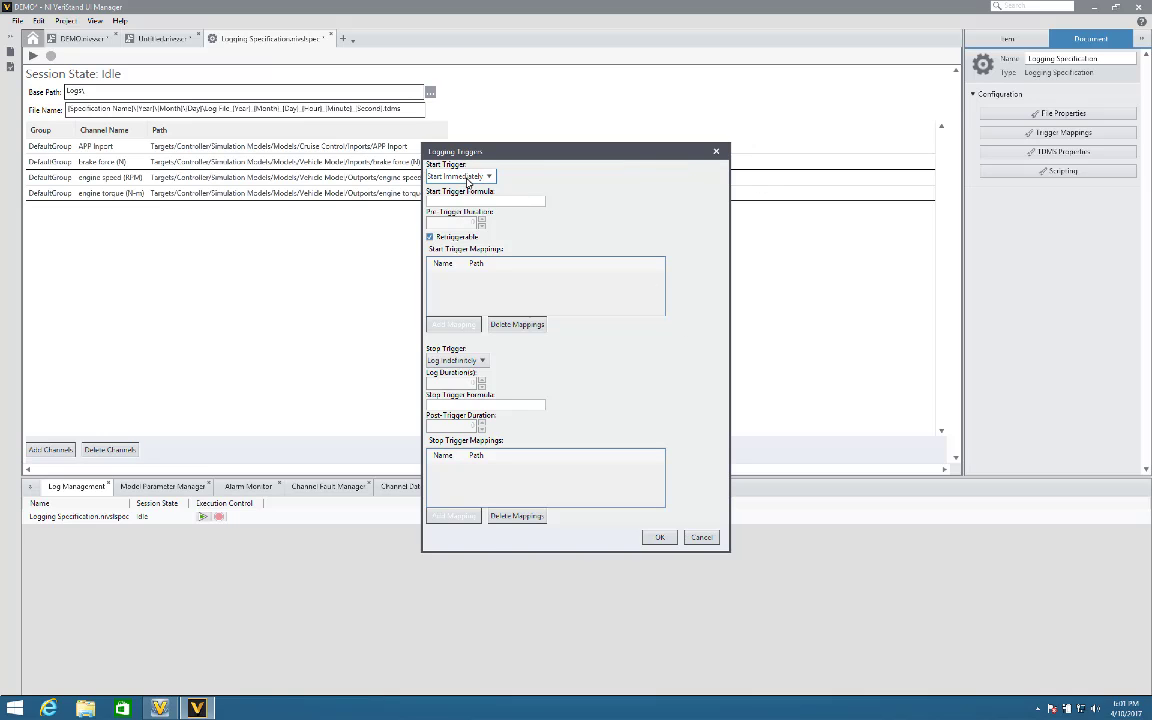
pyautogui.click(466, 177)
pyautogui.click(466, 201)
pyautogui.click(455, 325)
pyautogui.click(458, 386)
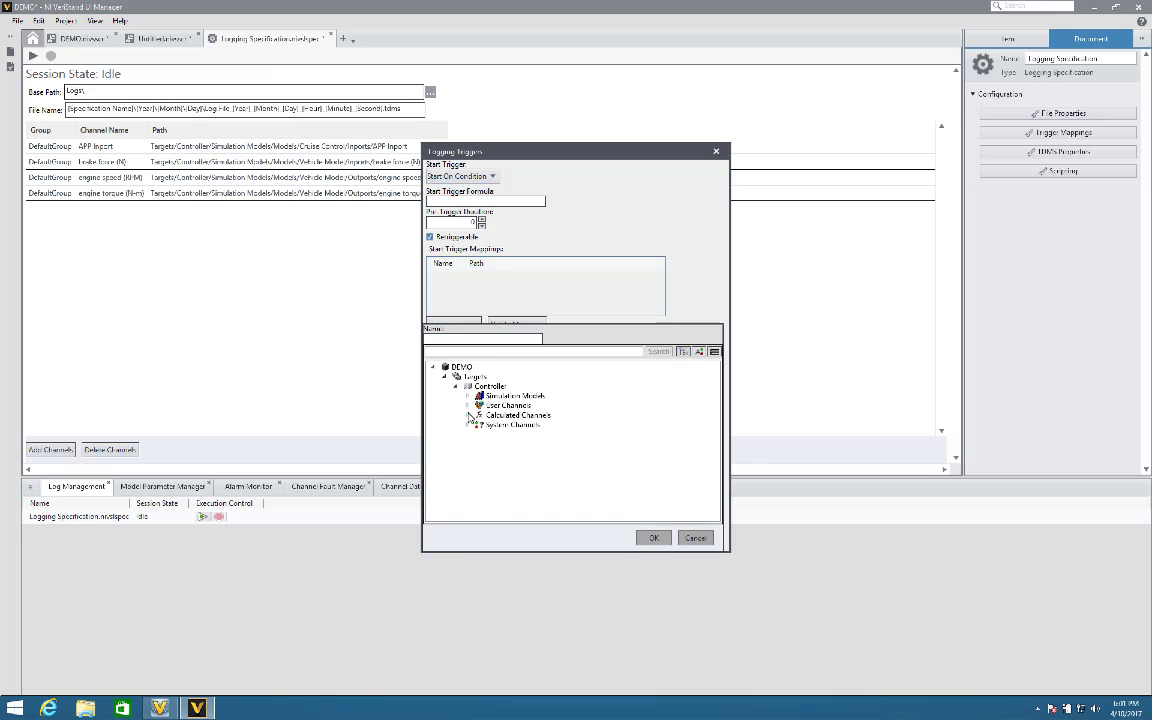
pyautogui.click(468, 405)
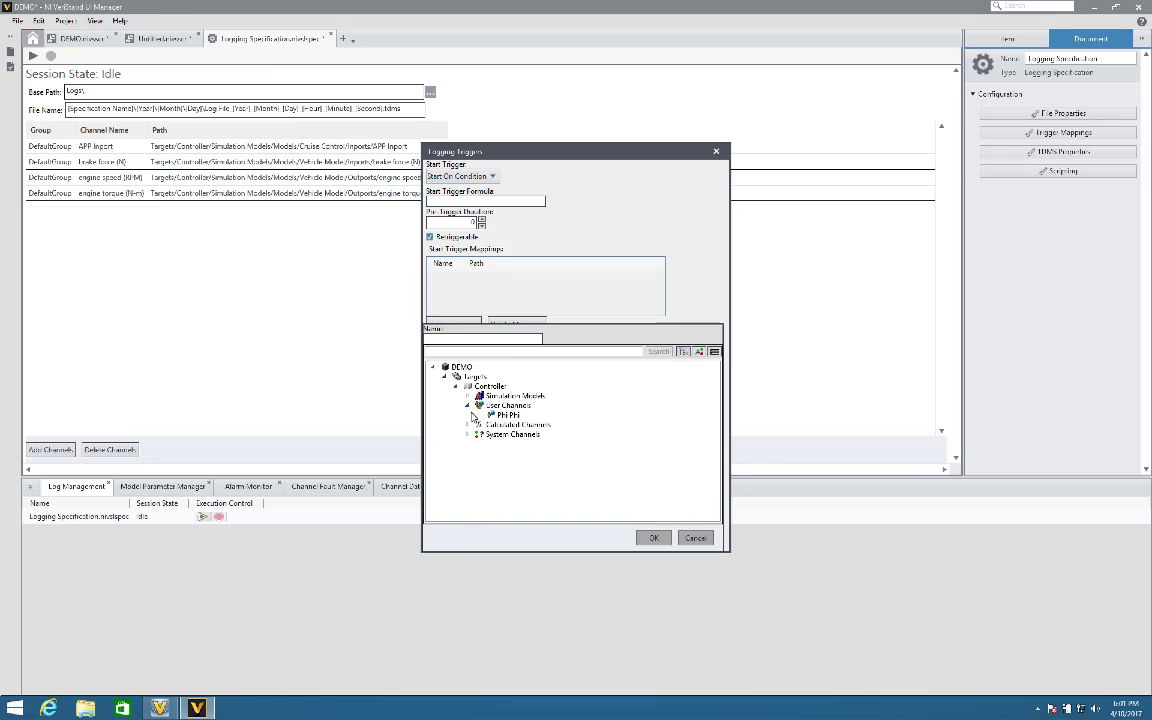
pyautogui.click(469, 396)
pyautogui.click(479, 407)
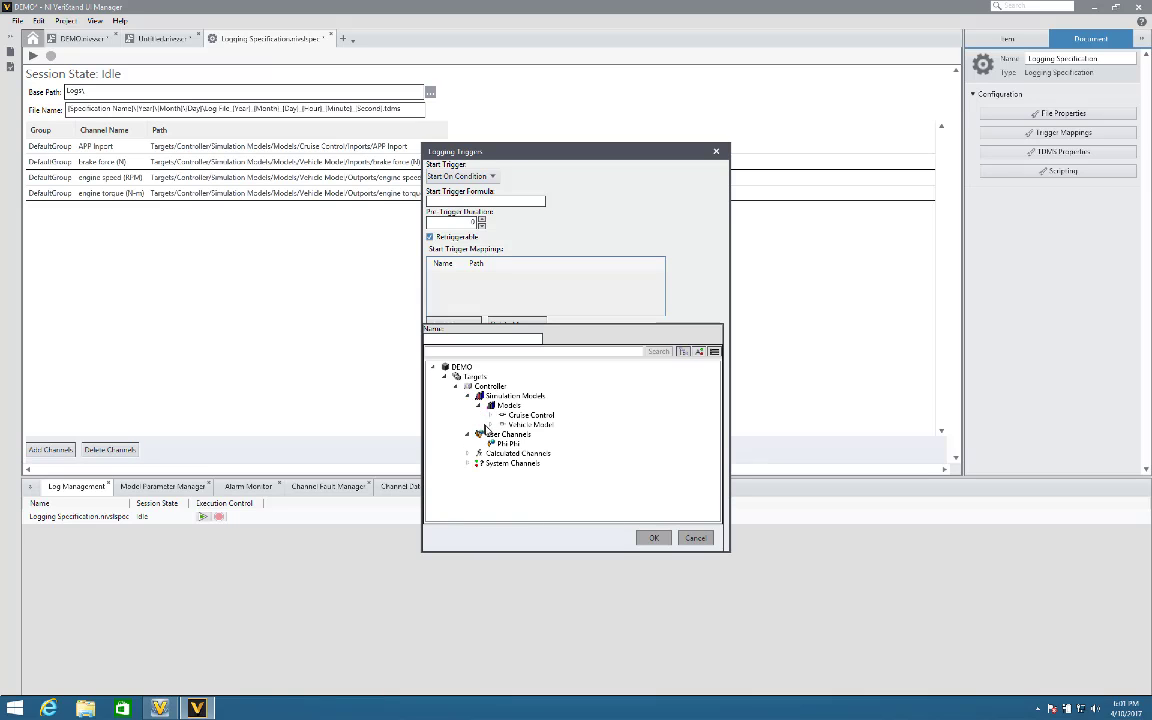
pyautogui.click(490, 428)
pyautogui.click(502, 444)
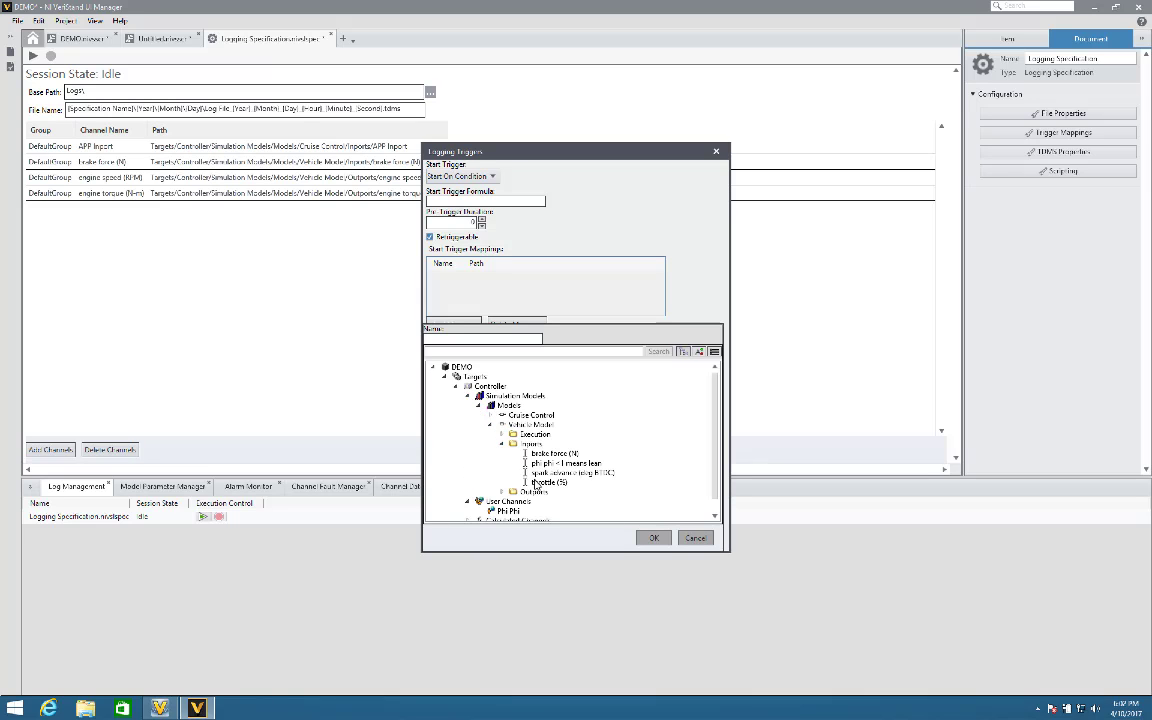
pyautogui.click(540, 483)
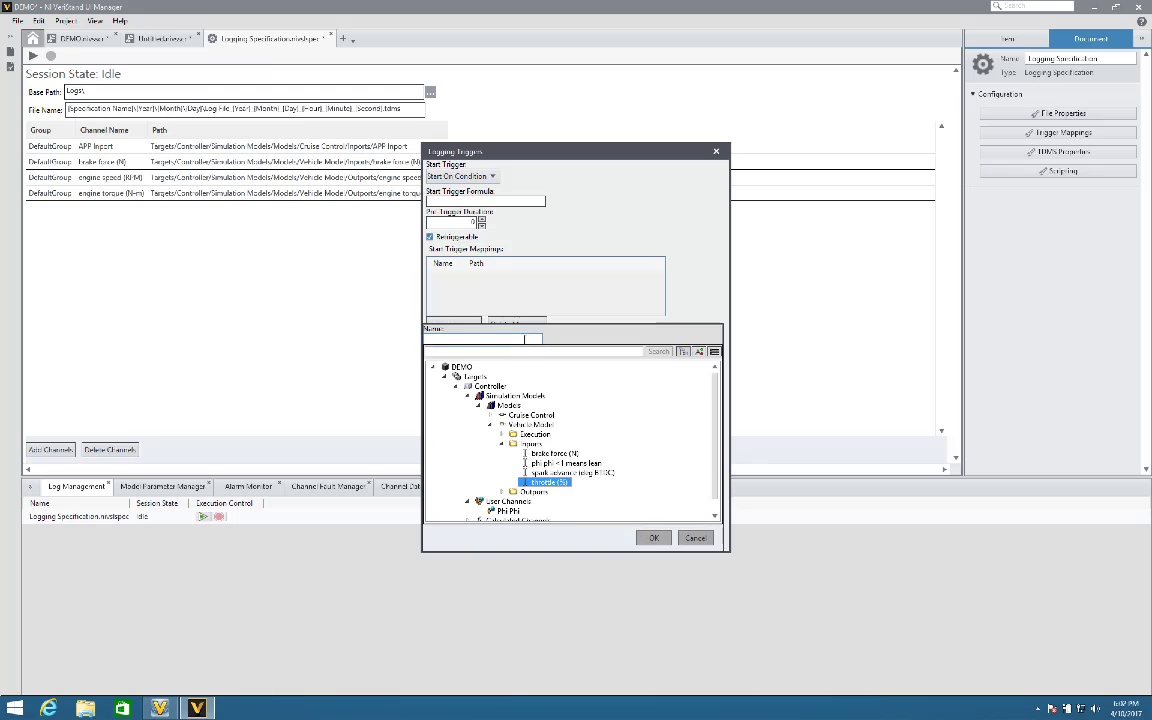
pyautogui.click(483, 338)
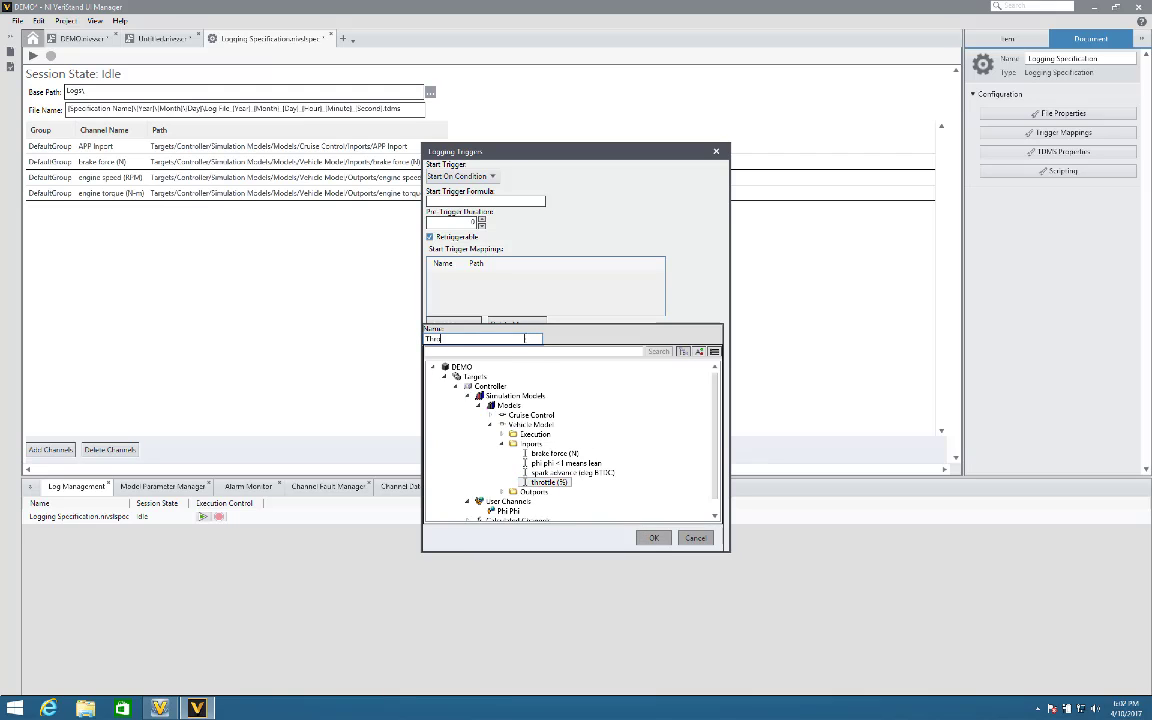
pyautogui.click(648, 537)
# Set the start condition to Throttle > 0 and stop logging after a 15-second duration.
pyautogui.click(476, 202)
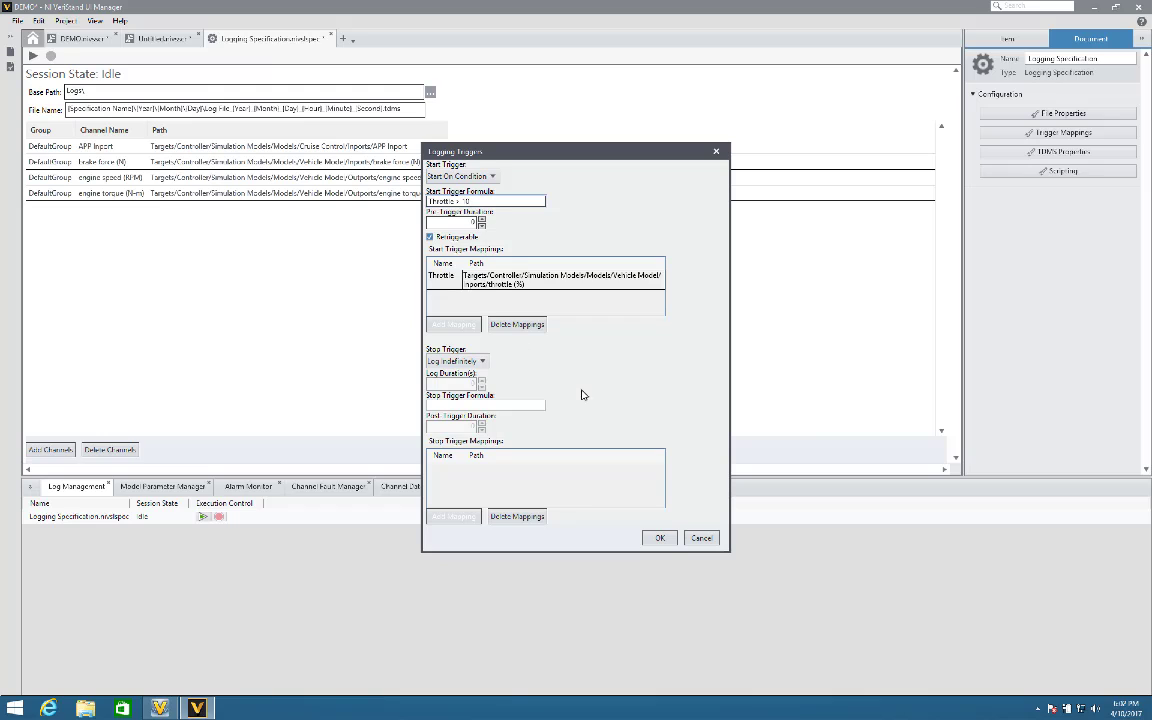
pyautogui.click(462, 361)
pyautogui.click(474, 398)
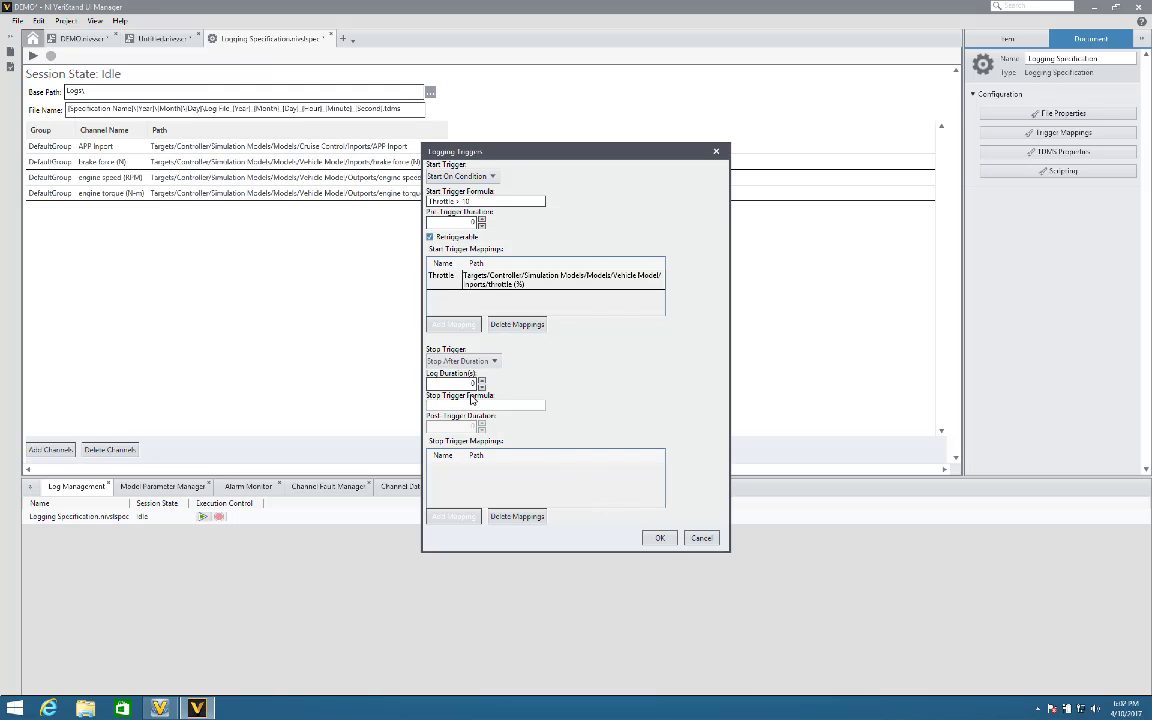
pyautogui.click(457, 384)
pyautogui.click(658, 538)
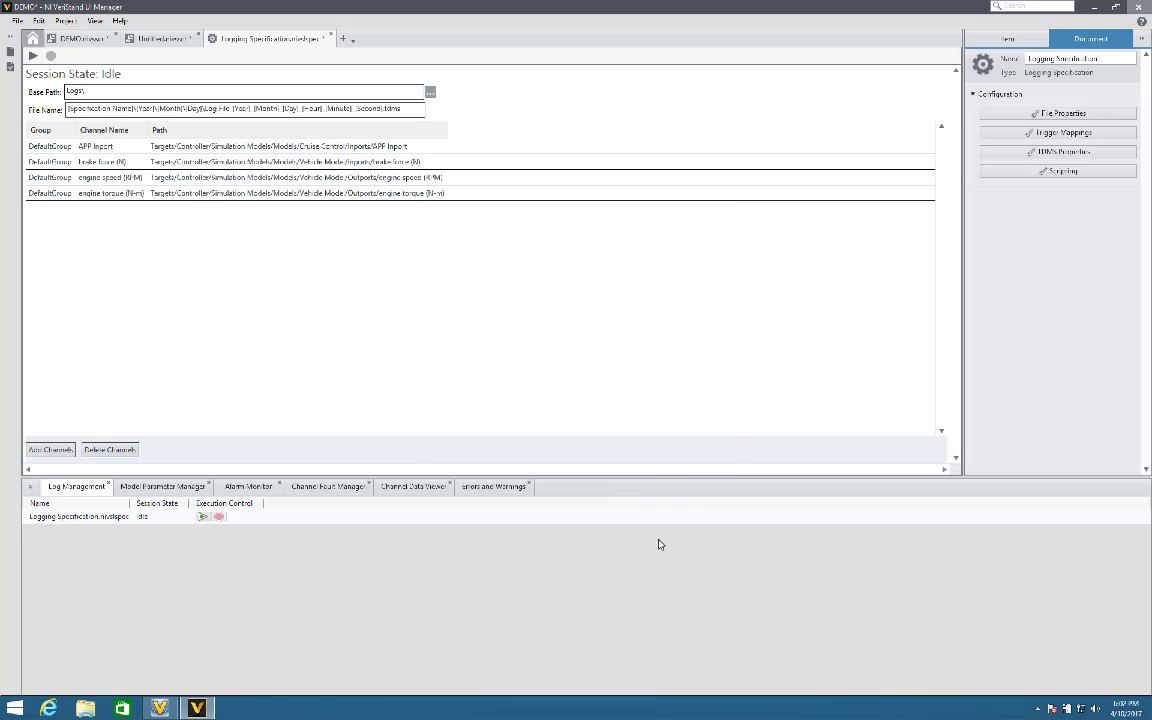
# Try the DIAdem end-of-logging action in Scripting, then cancel without changes.
pyautogui.click(1031, 170)
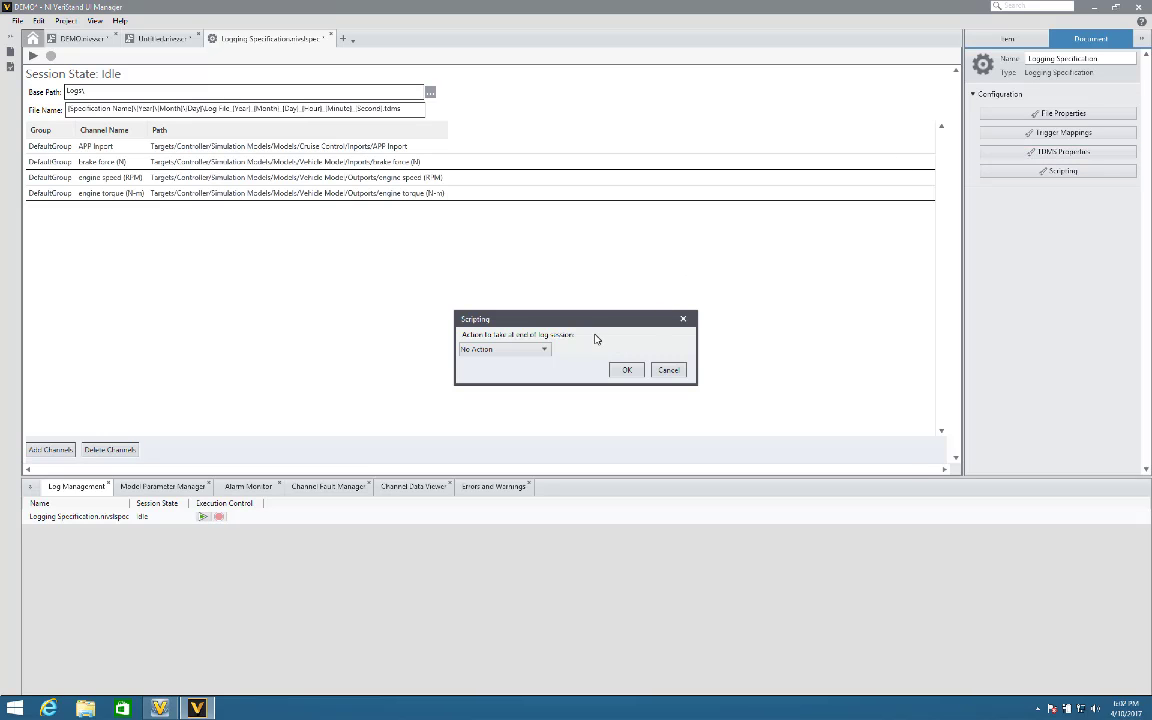
pyautogui.click(535, 349)
pyautogui.click(525, 383)
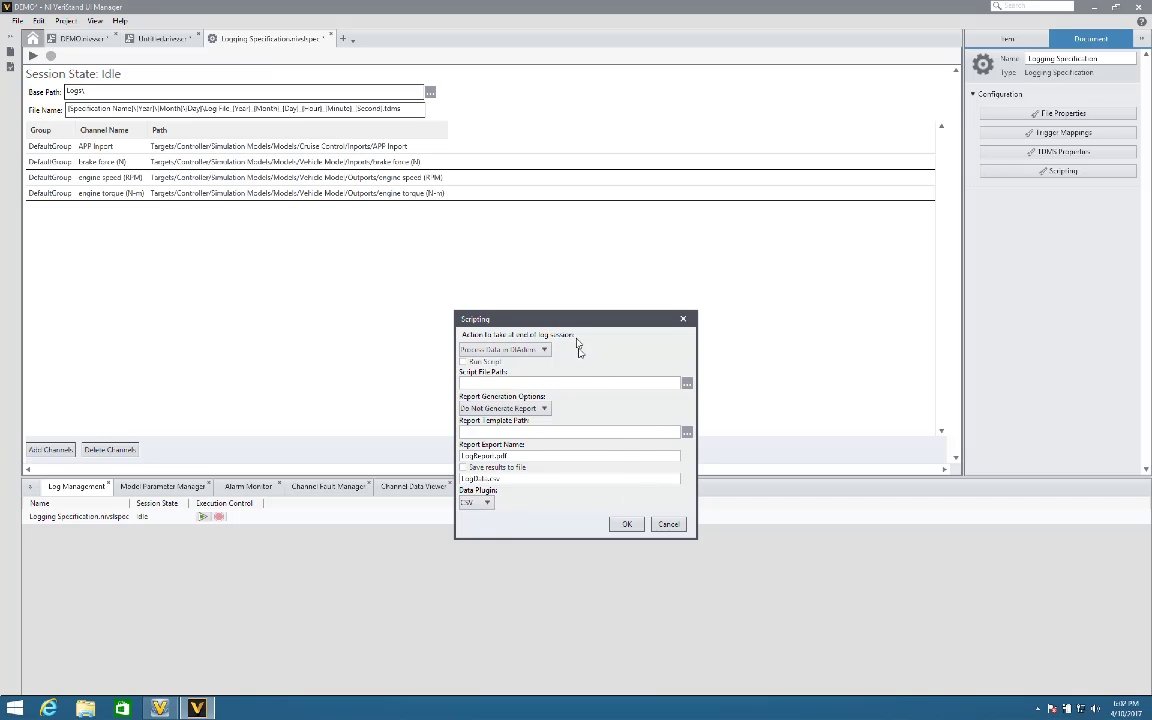
pyautogui.click(673, 524)
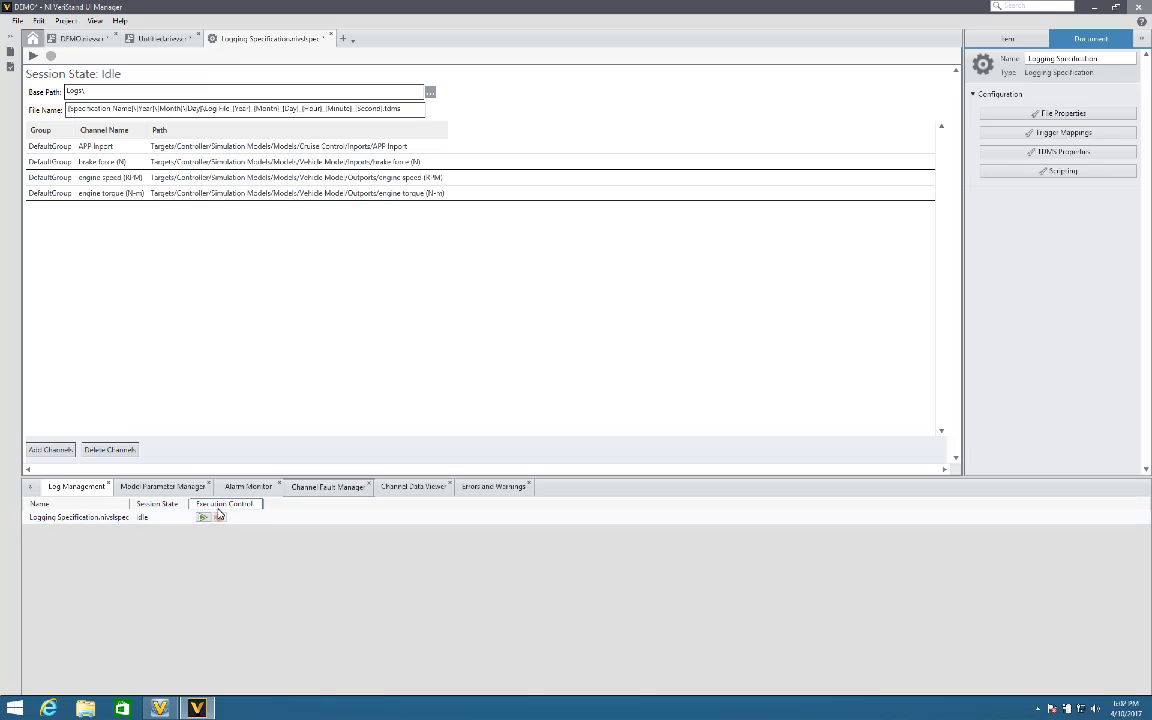
# On the slider screen, return APP Import and brake force to 0.
pyautogui.click(163, 40)
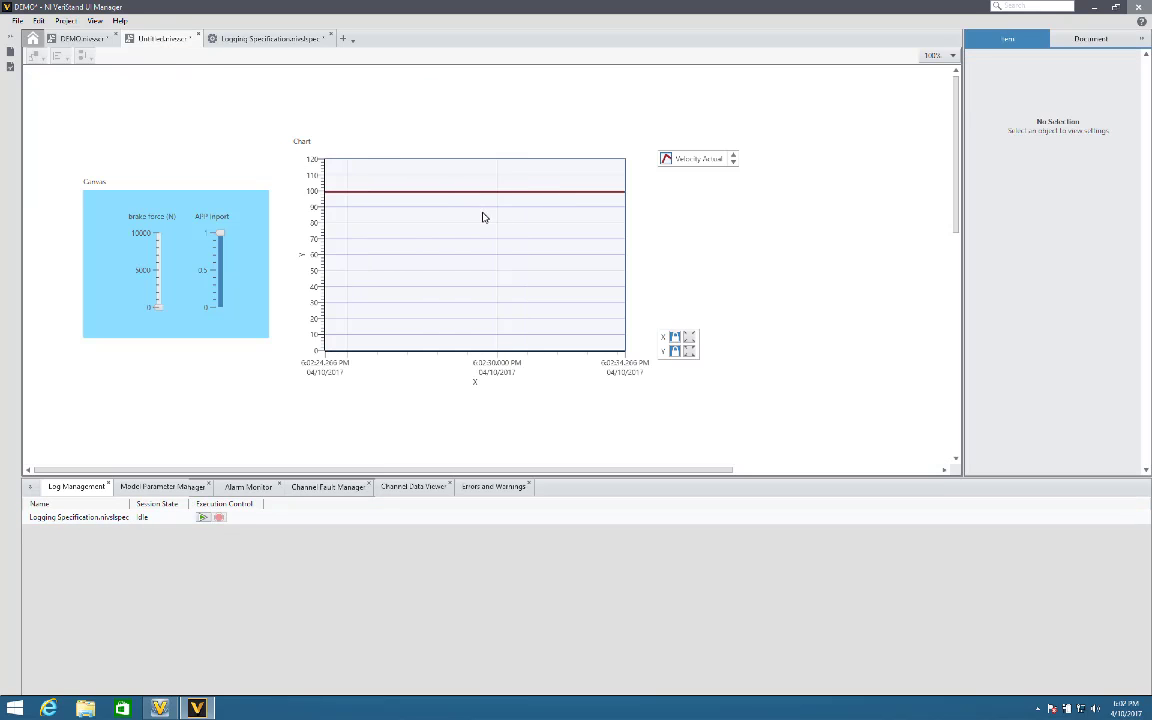
pyautogui.moveTo(220, 233); pyautogui.dragTo(158, 186)
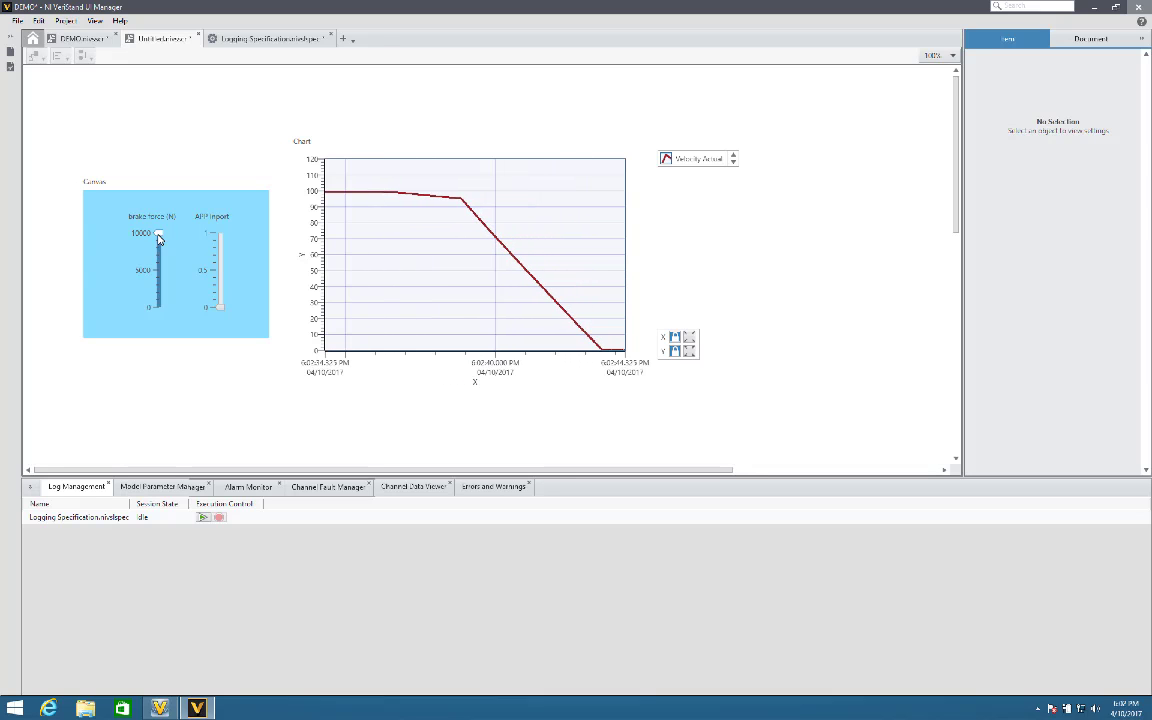
pyautogui.moveTo(158, 236); pyautogui.dragTo(165, 362)
# Start a logging session, raise APP Import to about 0.5 to trigger it, then stop logging.
pyautogui.click(203, 518)
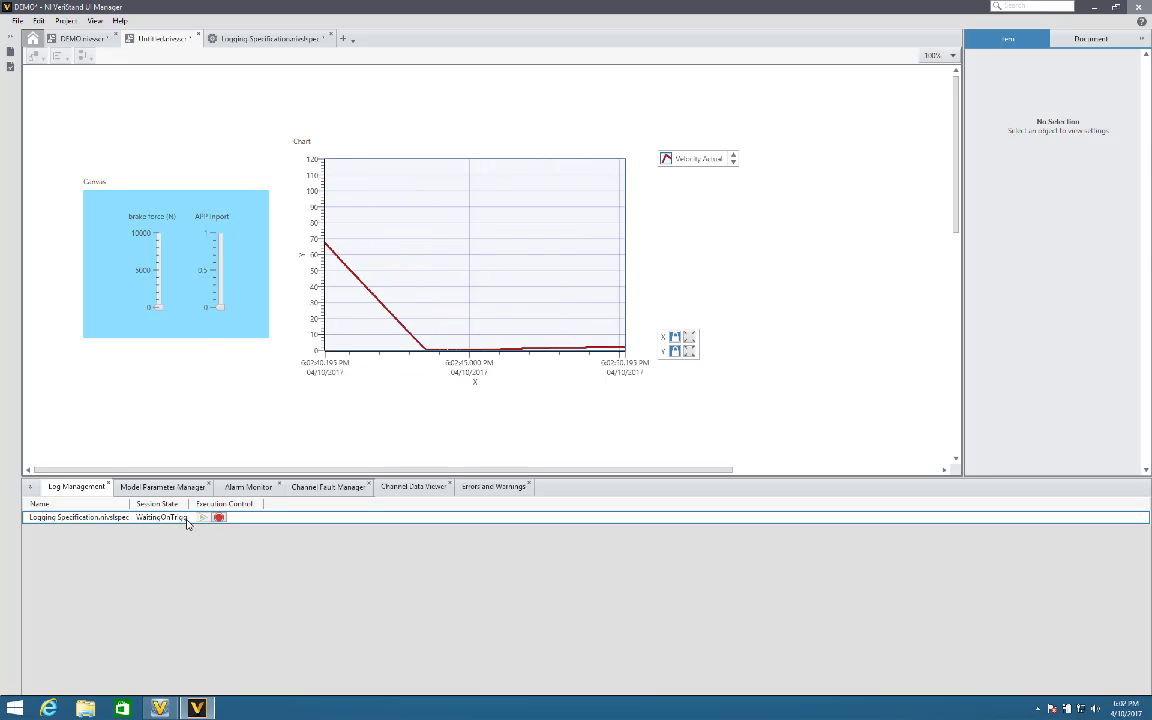
pyautogui.click(202, 346)
pyautogui.moveTo(221, 307)
pyautogui.mouseDown()
pyautogui.moveTo(221, 233)
pyautogui.moveTo(219, 323)
pyautogui.mouseUp()
pyautogui.click(160, 518)
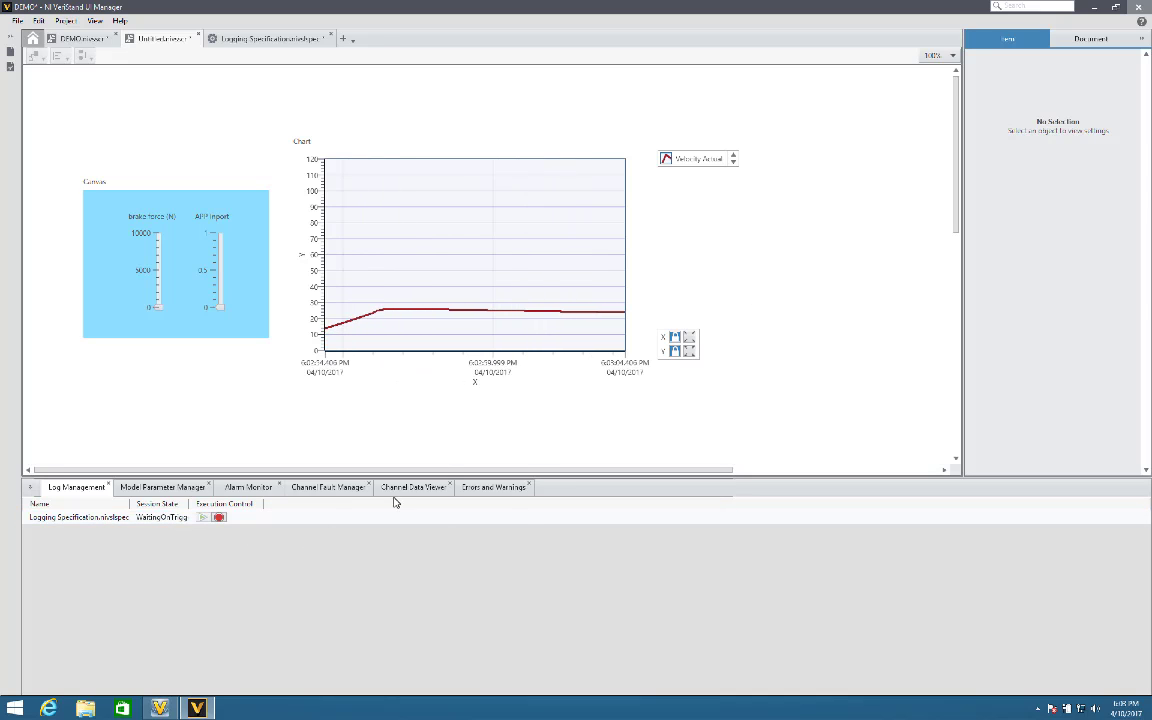
pyautogui.click(238, 520)
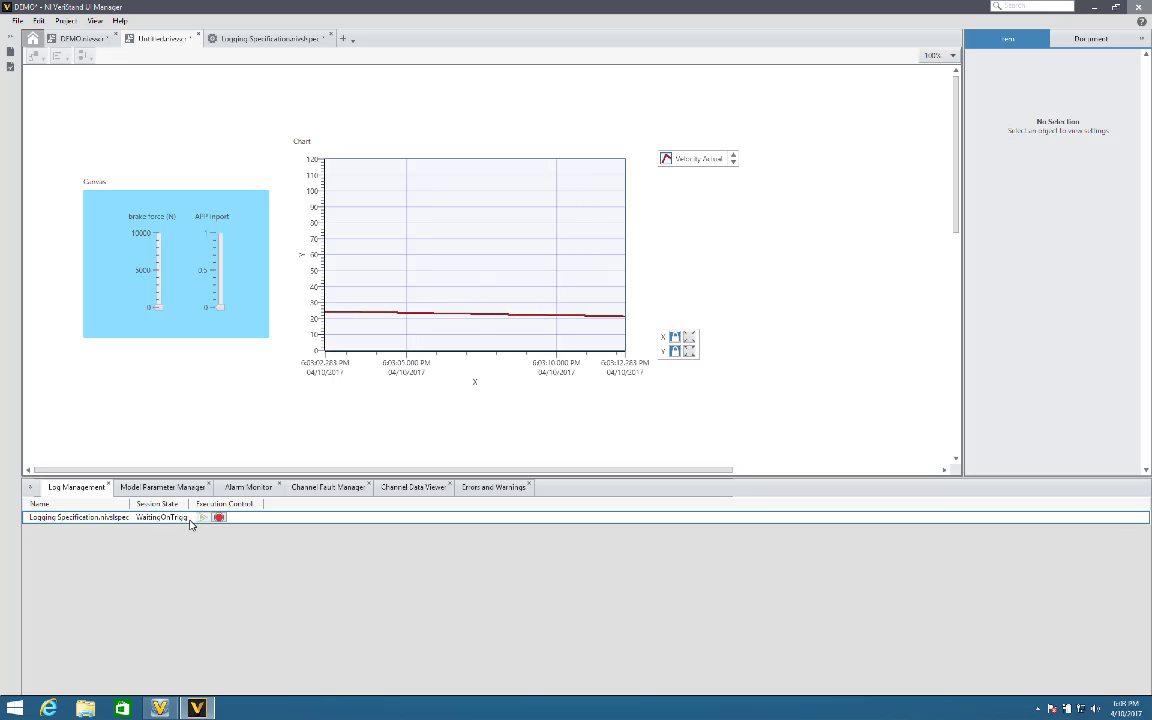
pyautogui.click(218, 518)
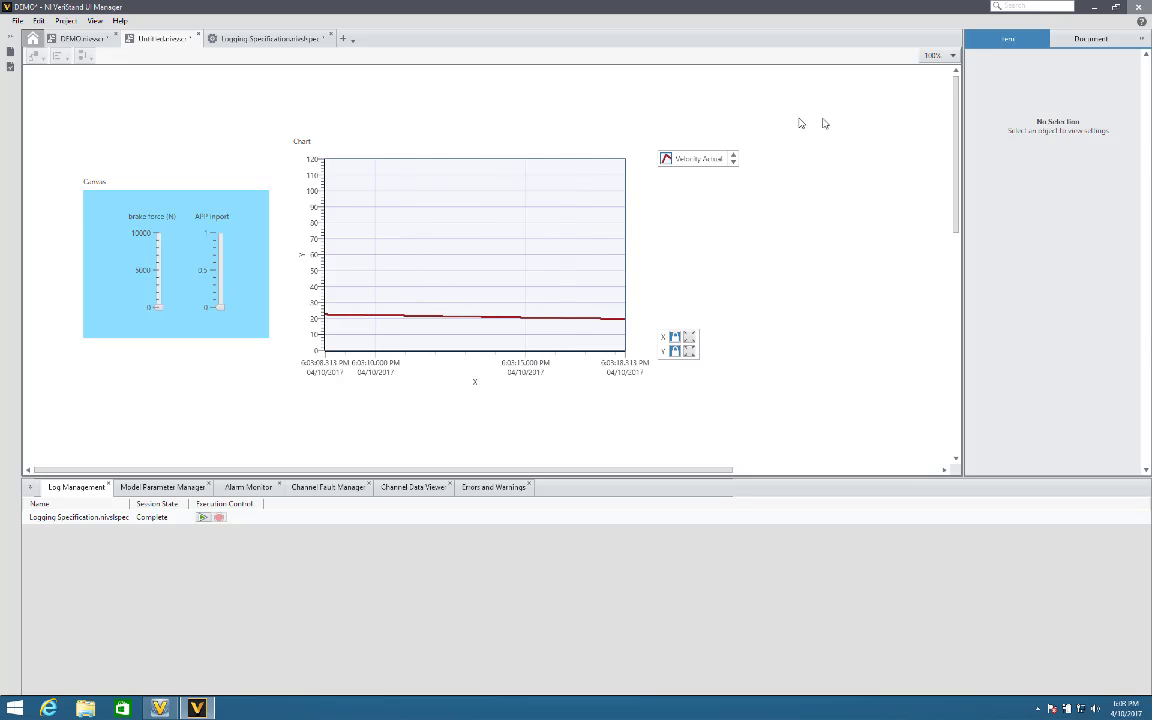
# Close the project saving its files, and undeploy the system so it shows Offline.
pyautogui.click(1138, 6)
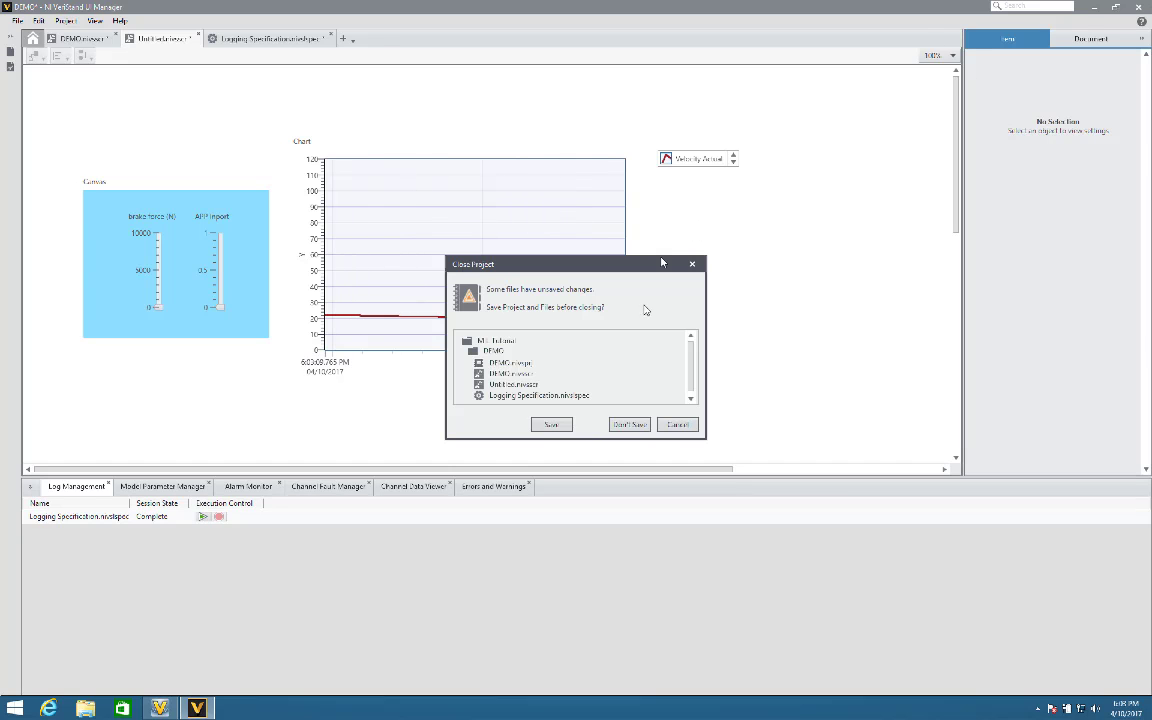
pyautogui.click(553, 425)
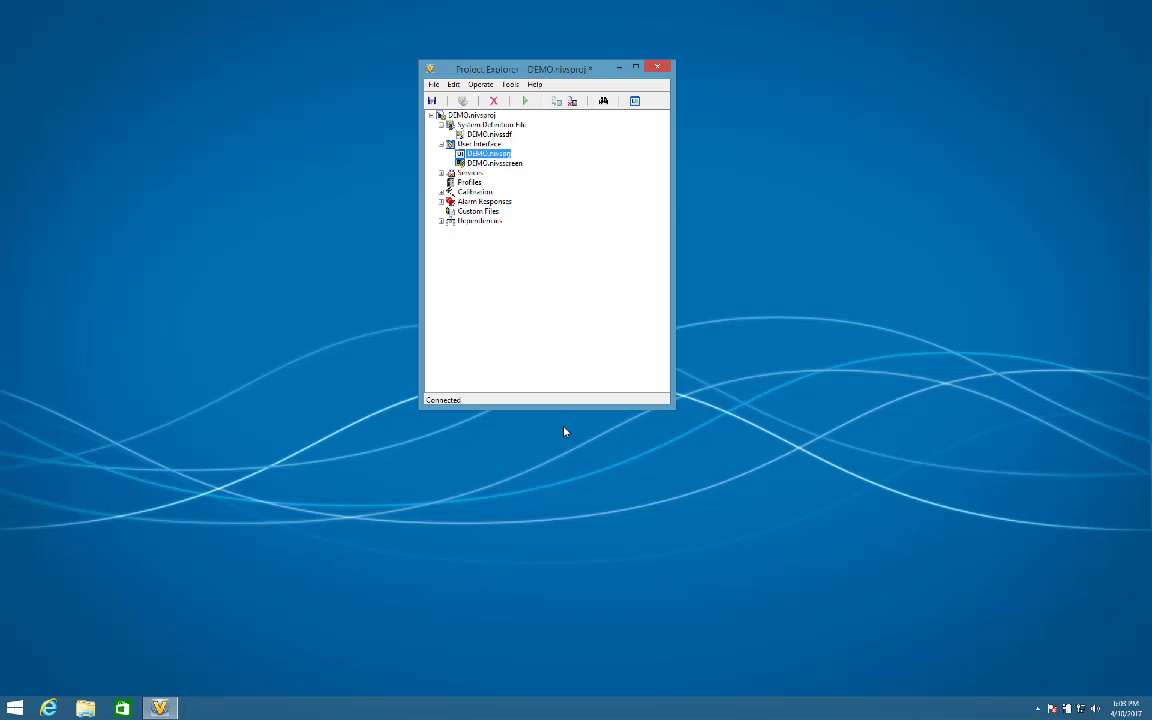
pyautogui.click(479, 84)
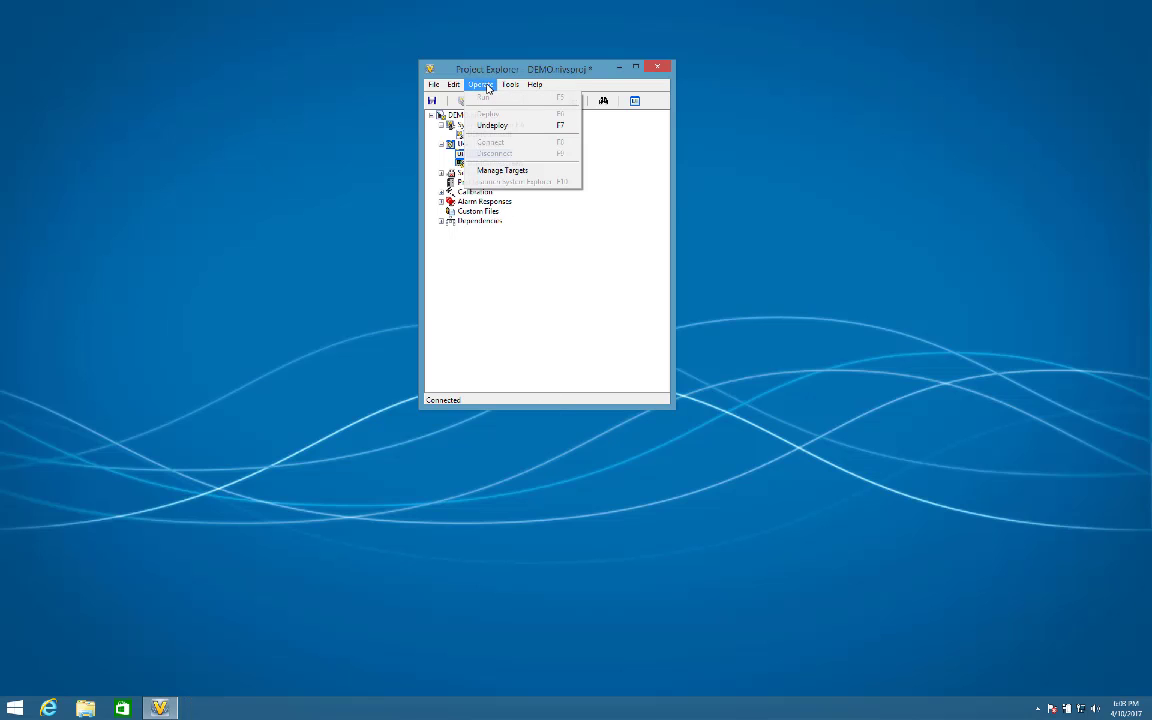
pyautogui.click(497, 126)
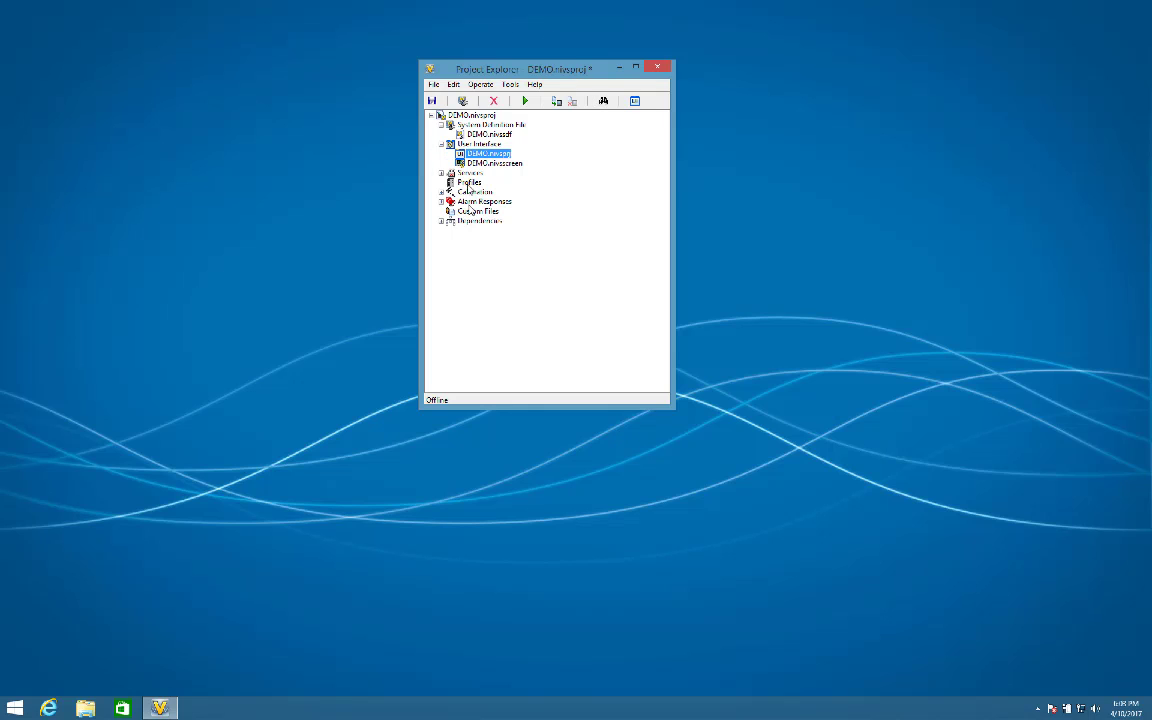
# Open DEMO.nivssdf and expand Controller, Simulation Models, Models, Hardware and Chassis down to DAQ.
pyautogui.doubleClick(476, 133)
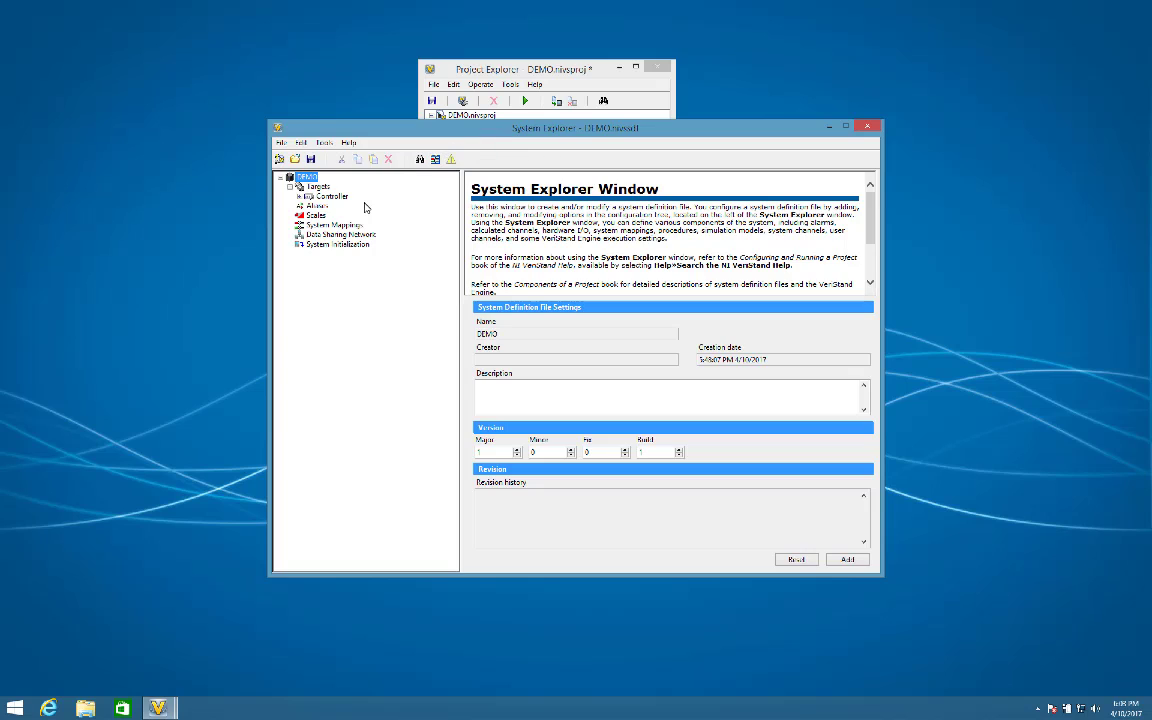
pyautogui.click(298, 197)
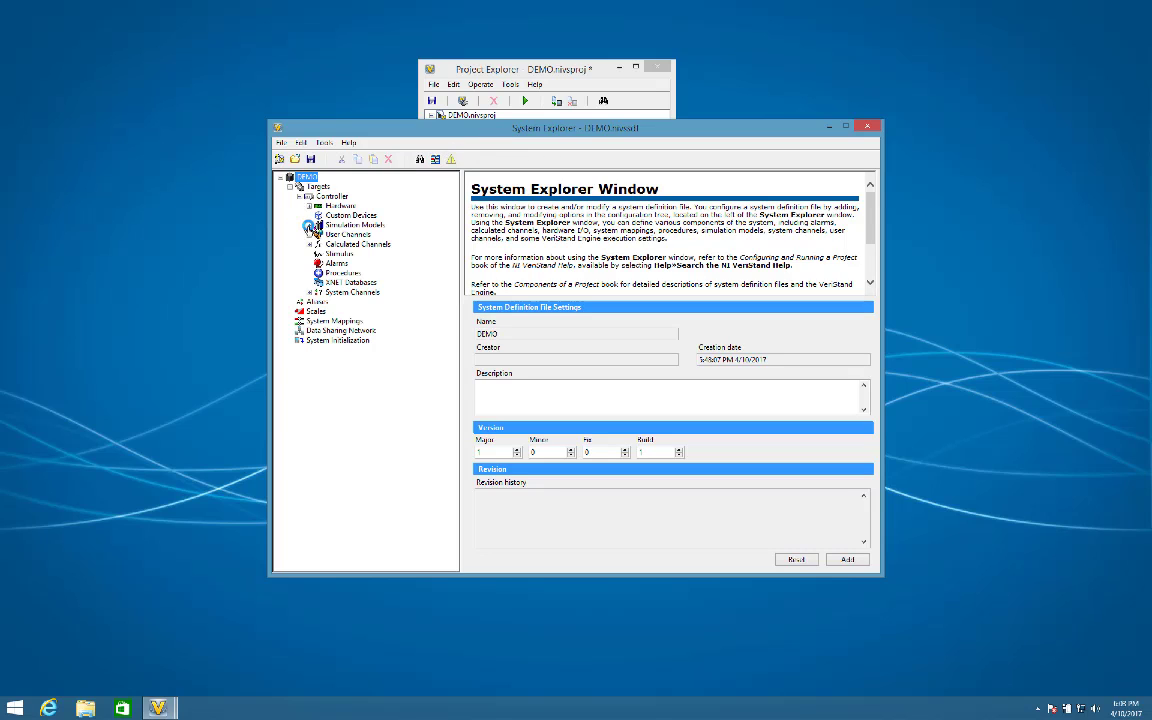
pyautogui.click(309, 225)
pyautogui.click(318, 245)
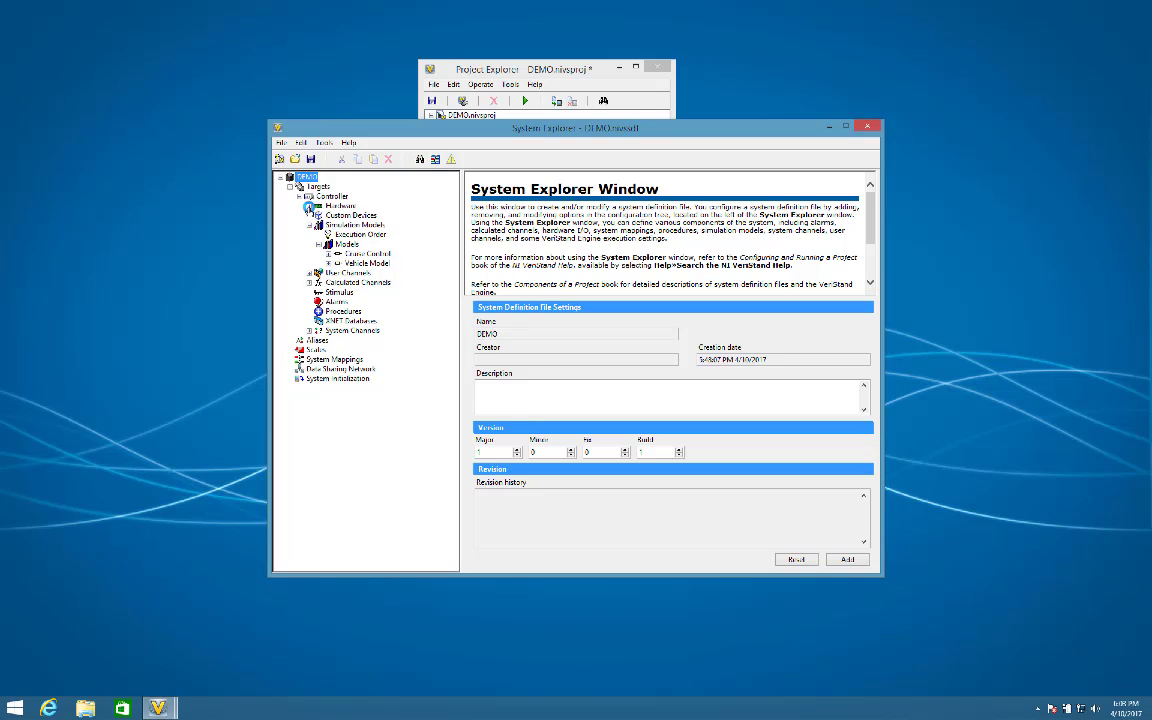
pyautogui.click(309, 206)
pyautogui.click(320, 215)
pyautogui.click(342, 226)
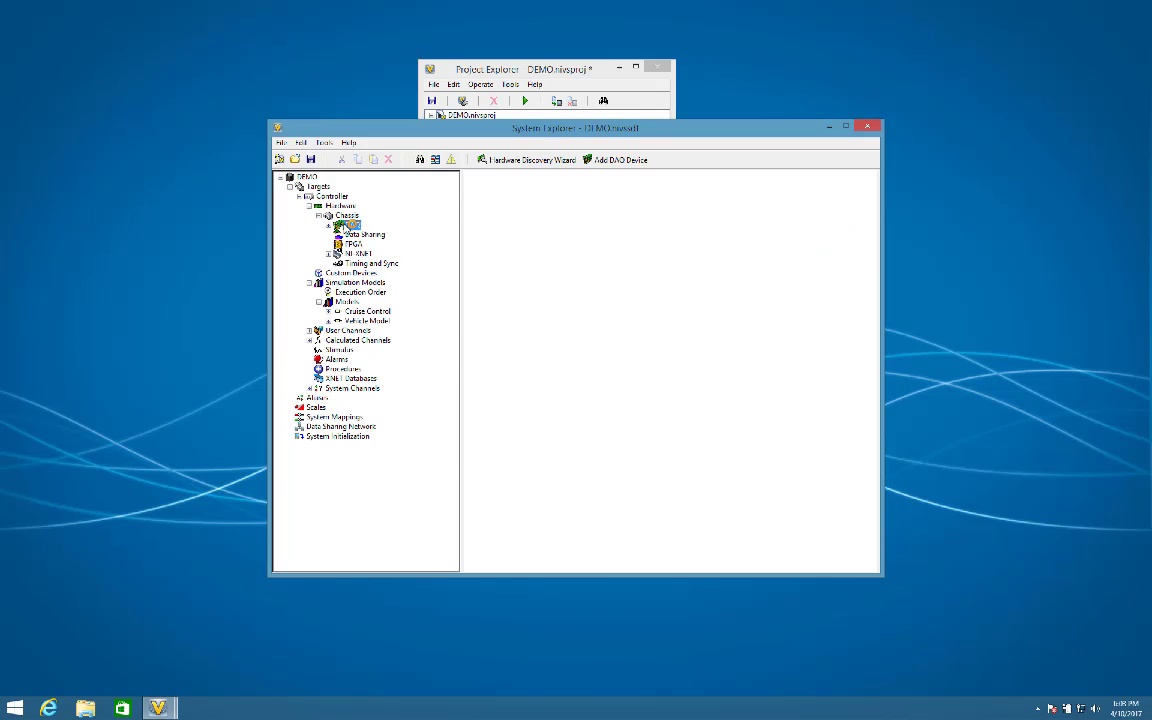
# Run the Hardware Discovery Wizard to add the PCIe-6343 as Dev1 under DAQ, then expand DAQ.
pyautogui.click(492, 162)
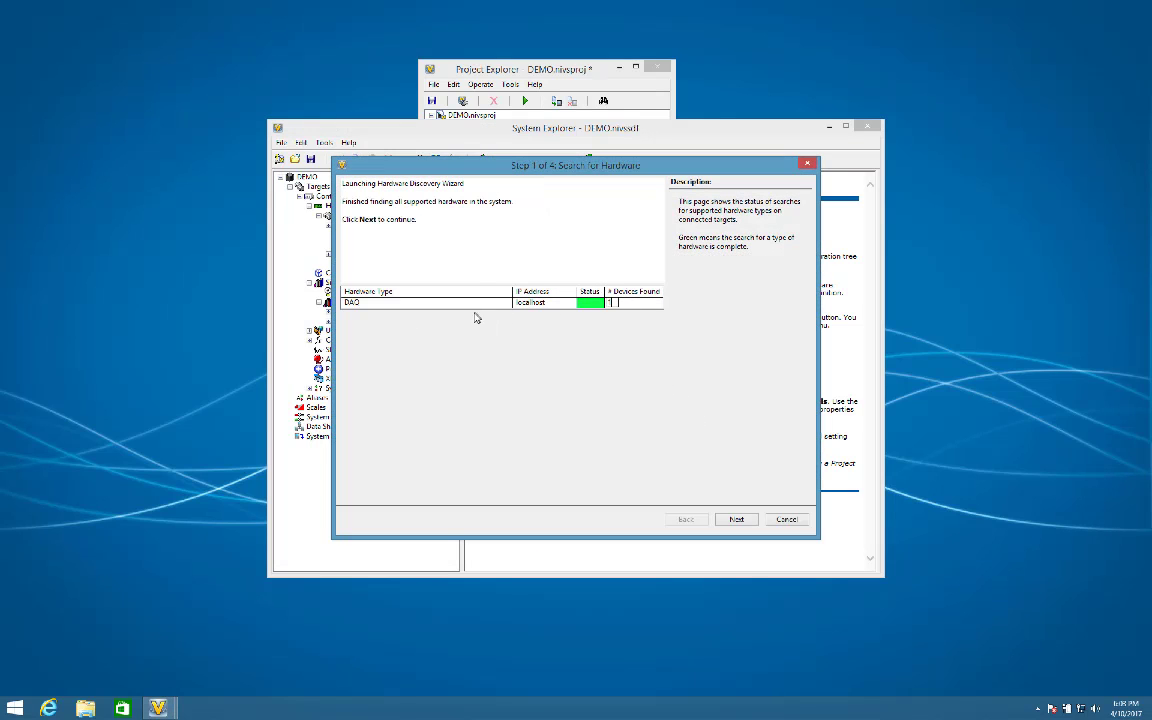
pyautogui.click(740, 521)
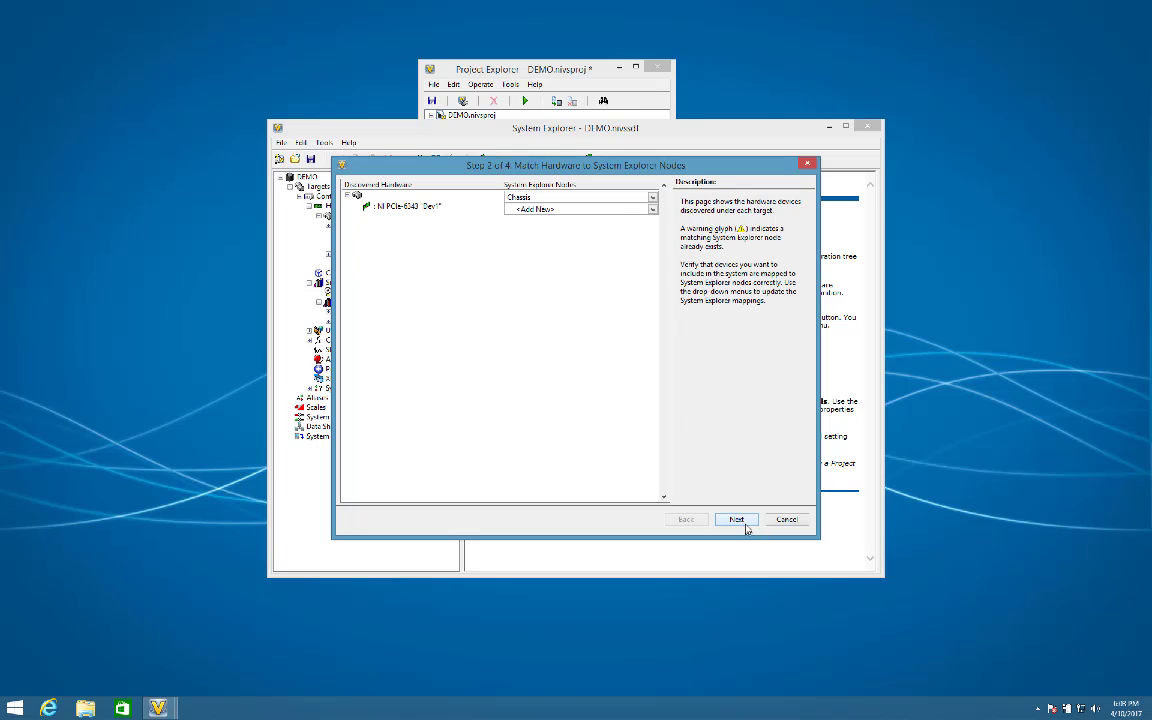
pyautogui.click(744, 525)
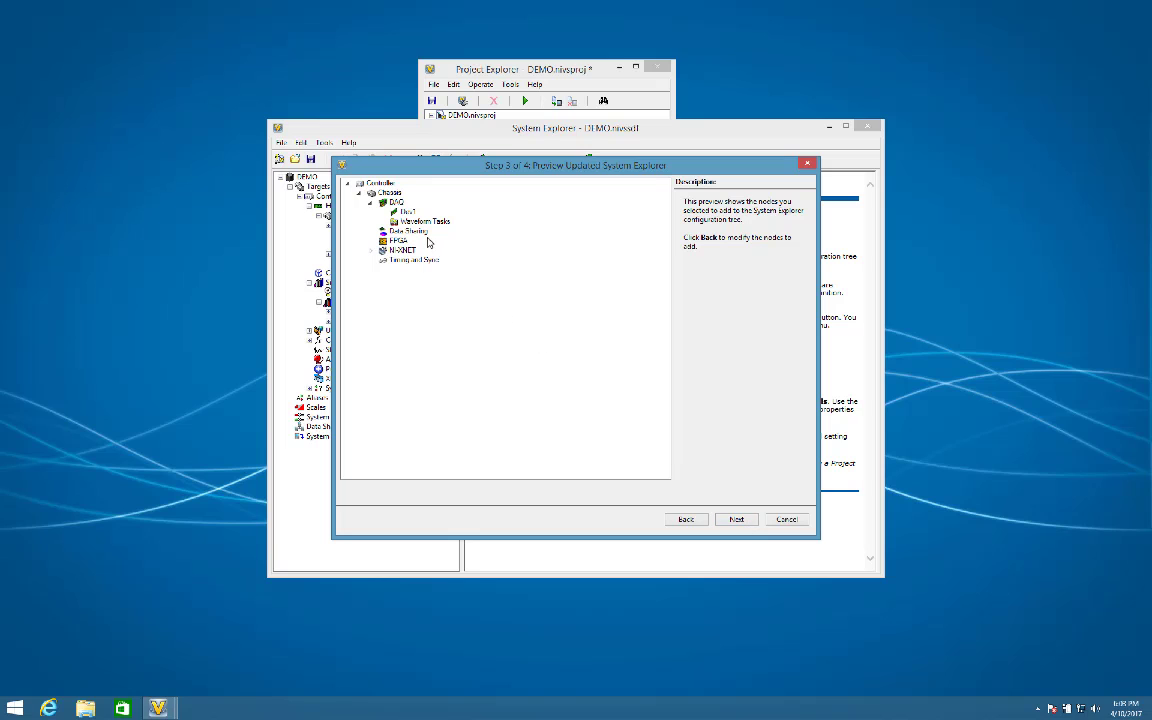
pyautogui.click(395, 203)
pyautogui.click(404, 213)
pyautogui.click(736, 519)
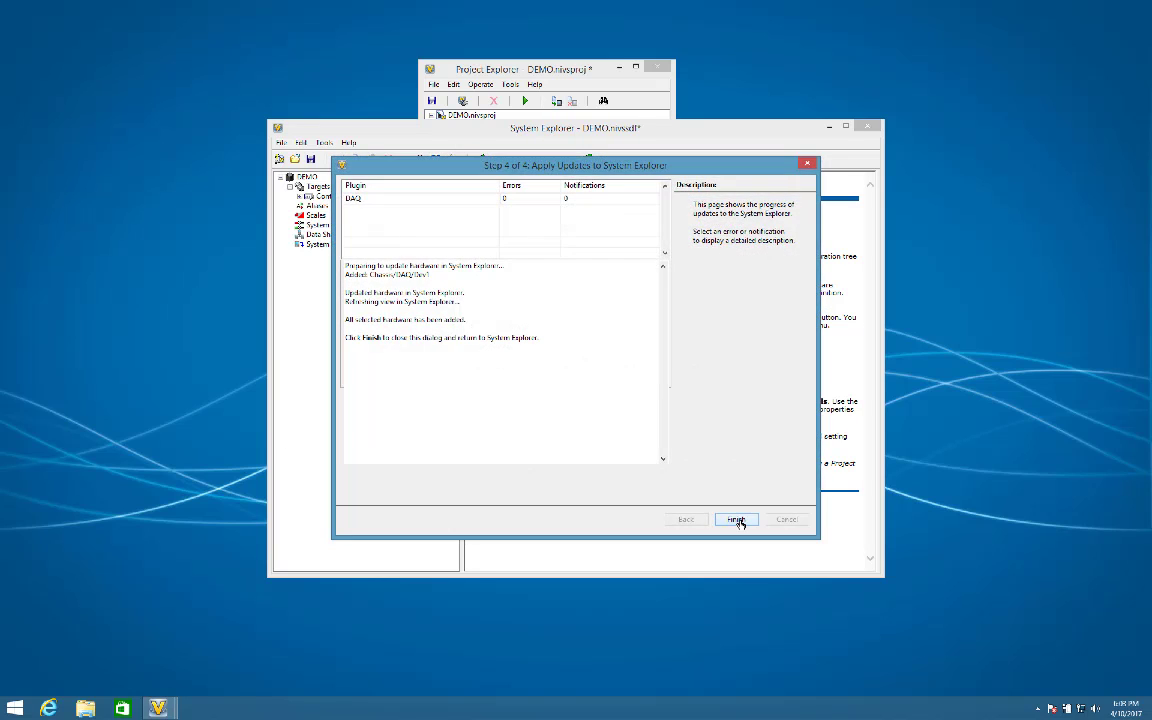
pyautogui.click(736, 519)
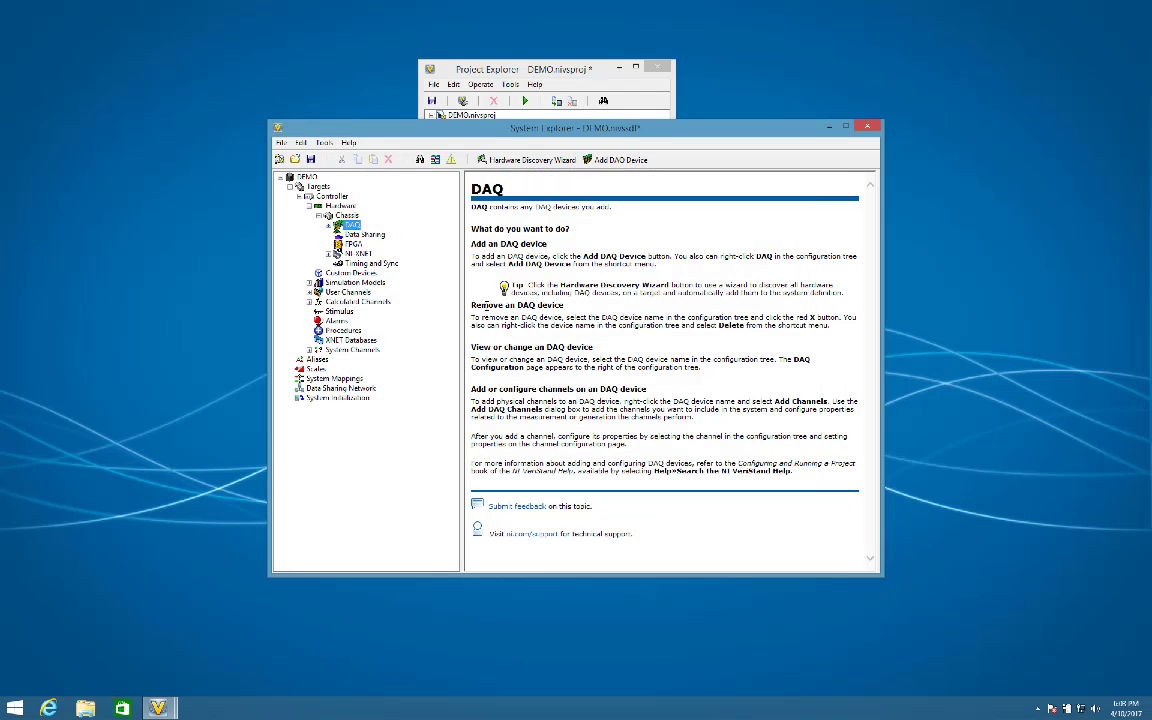
pyautogui.click(329, 226)
# Add the analog input channel AI0 to Dev1.
pyautogui.click(360, 234)
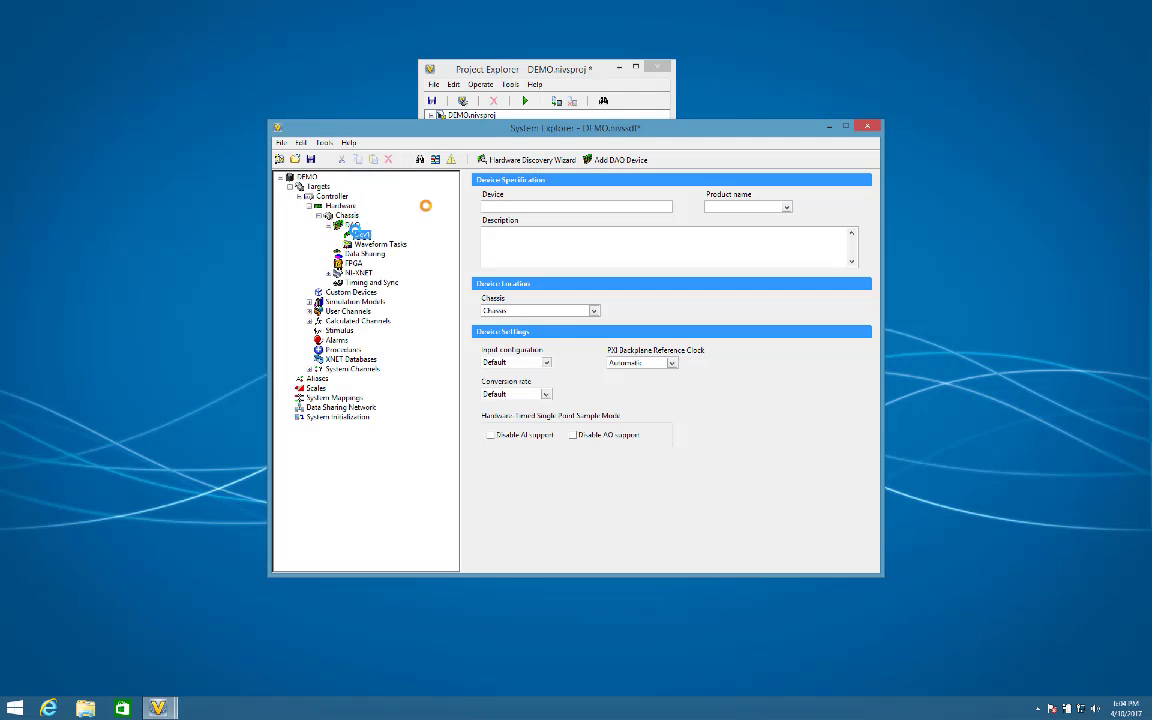
pyautogui.rightClick(361, 235)
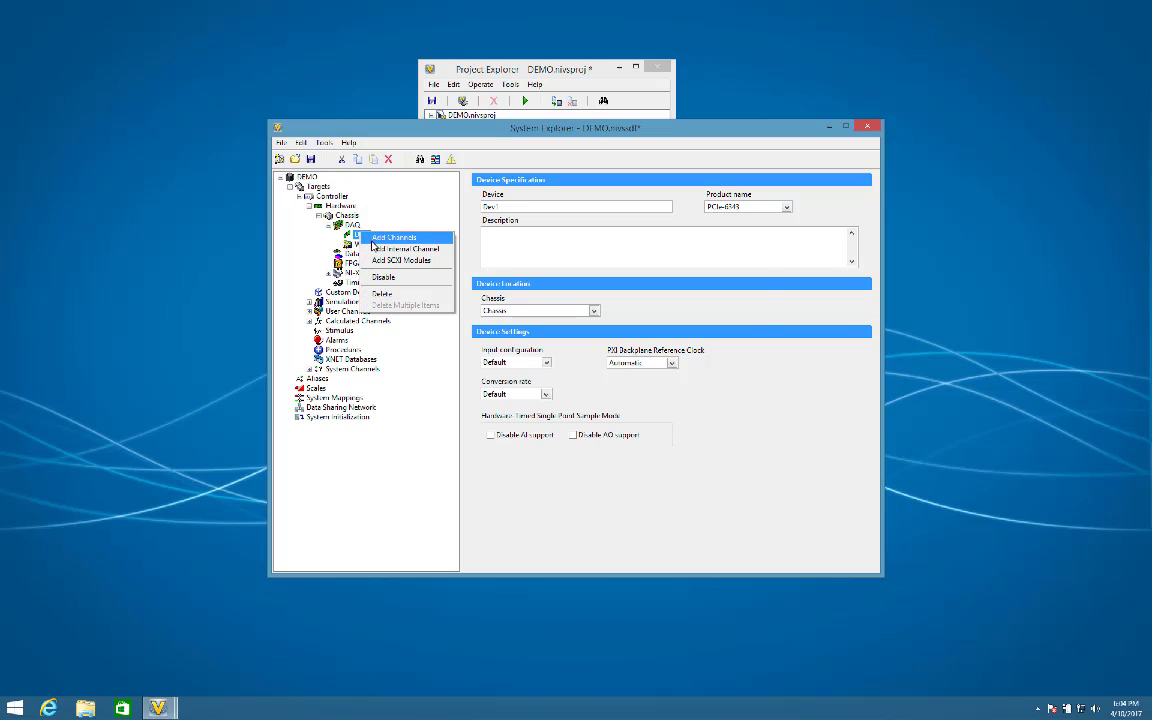
pyautogui.click(372, 242)
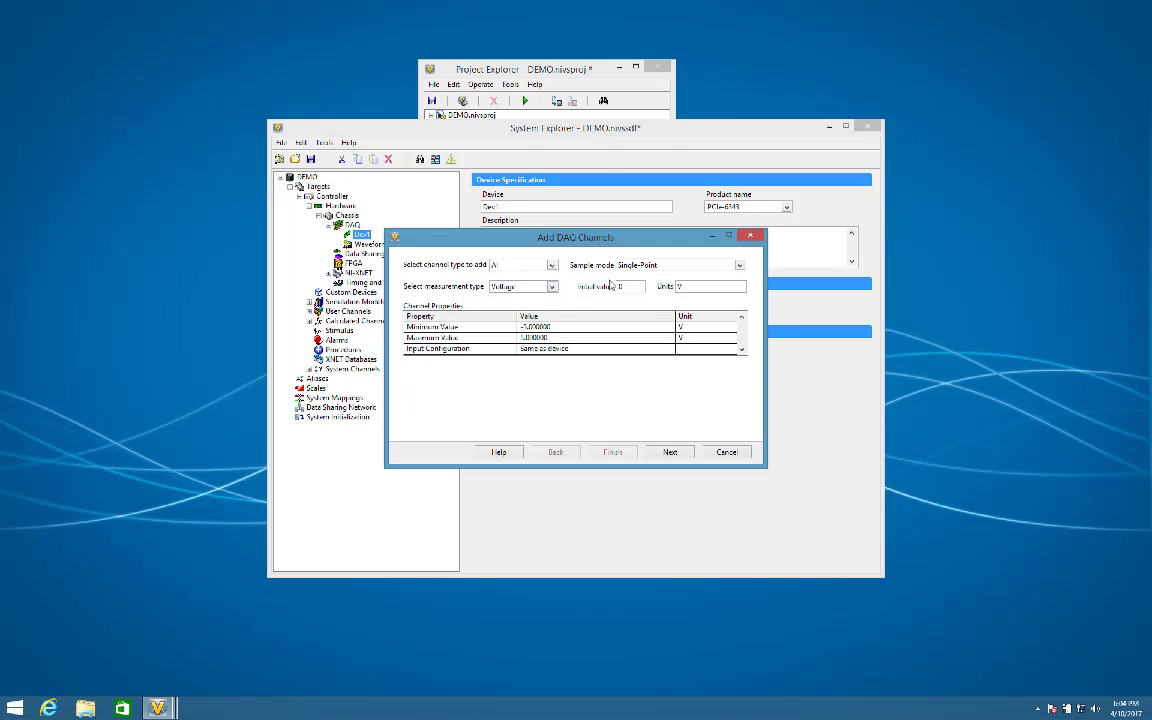
pyautogui.click(672, 453)
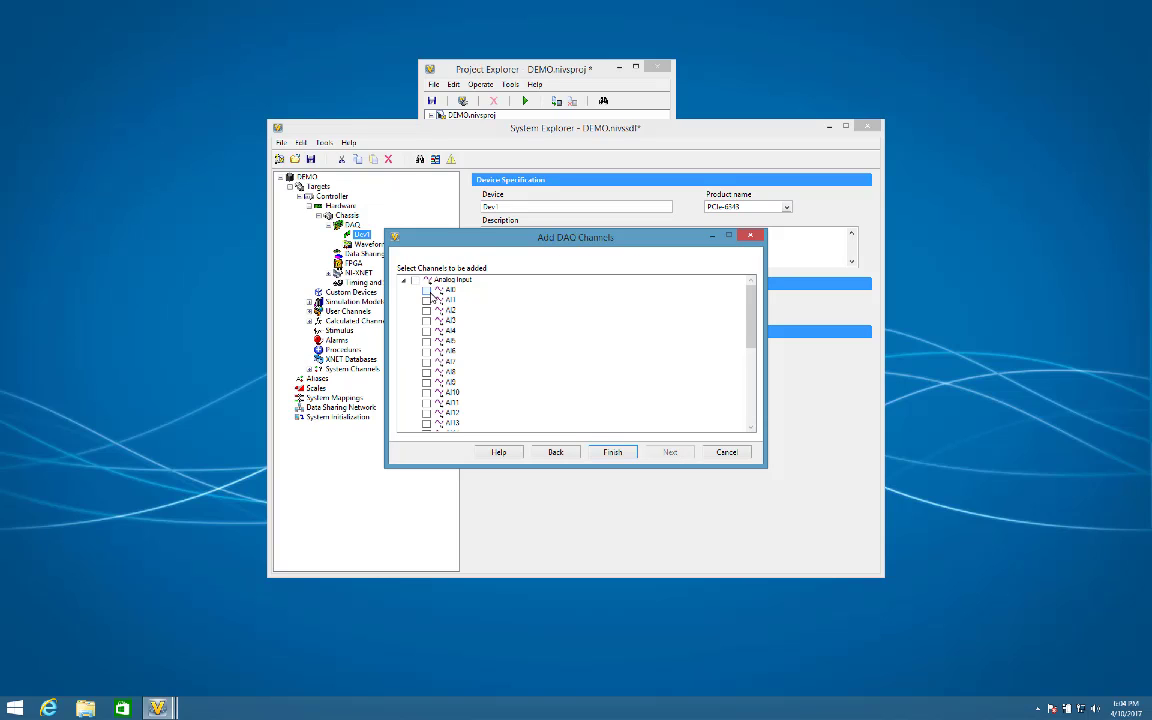
pyautogui.click(613, 453)
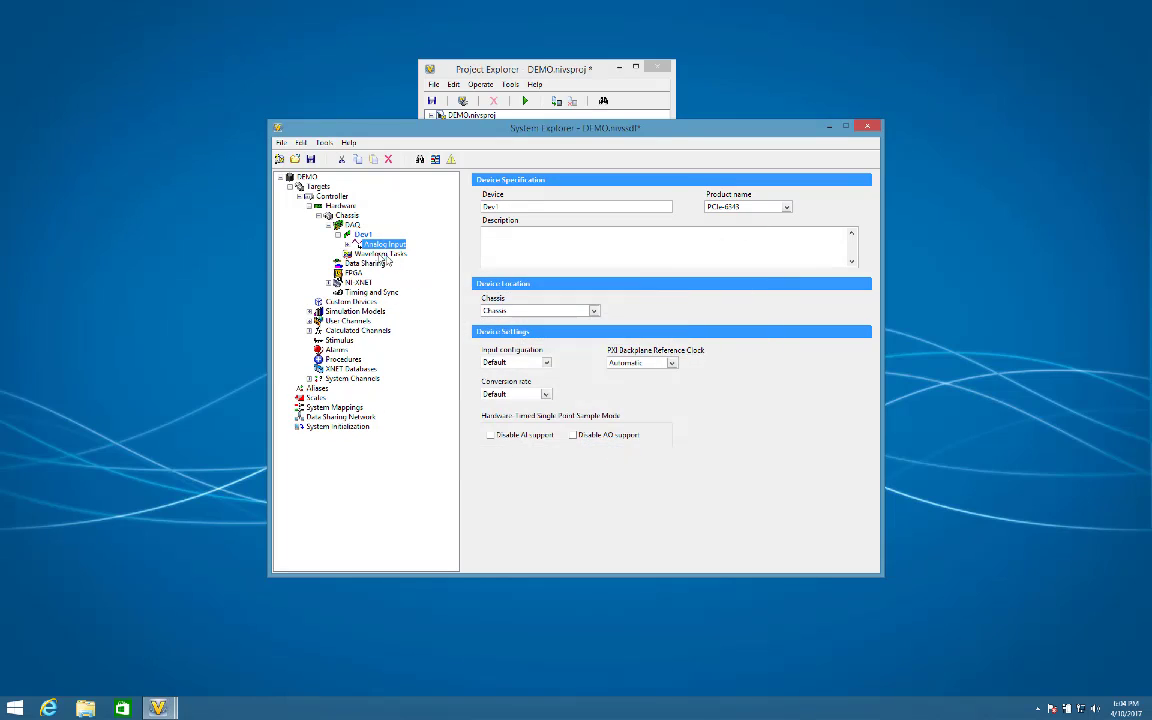
# Add the analog output channel AO0 to Dev1 and expand both channel groups.
pyautogui.rightClick(357, 238)
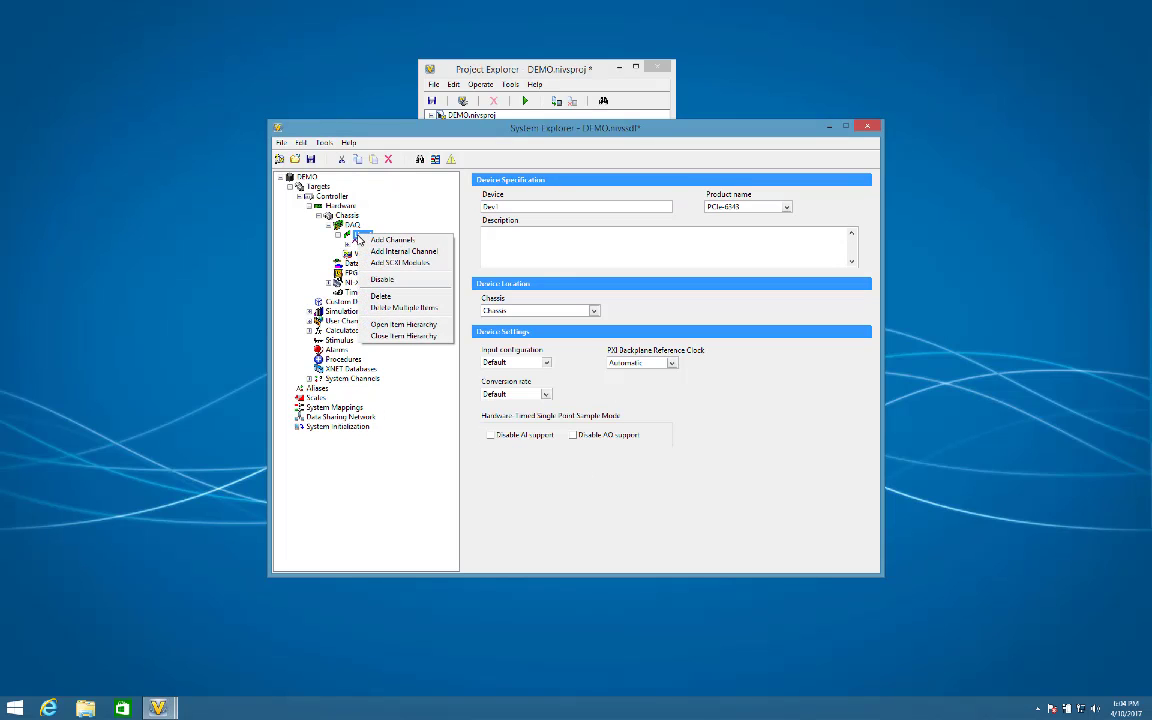
pyautogui.click(385, 240)
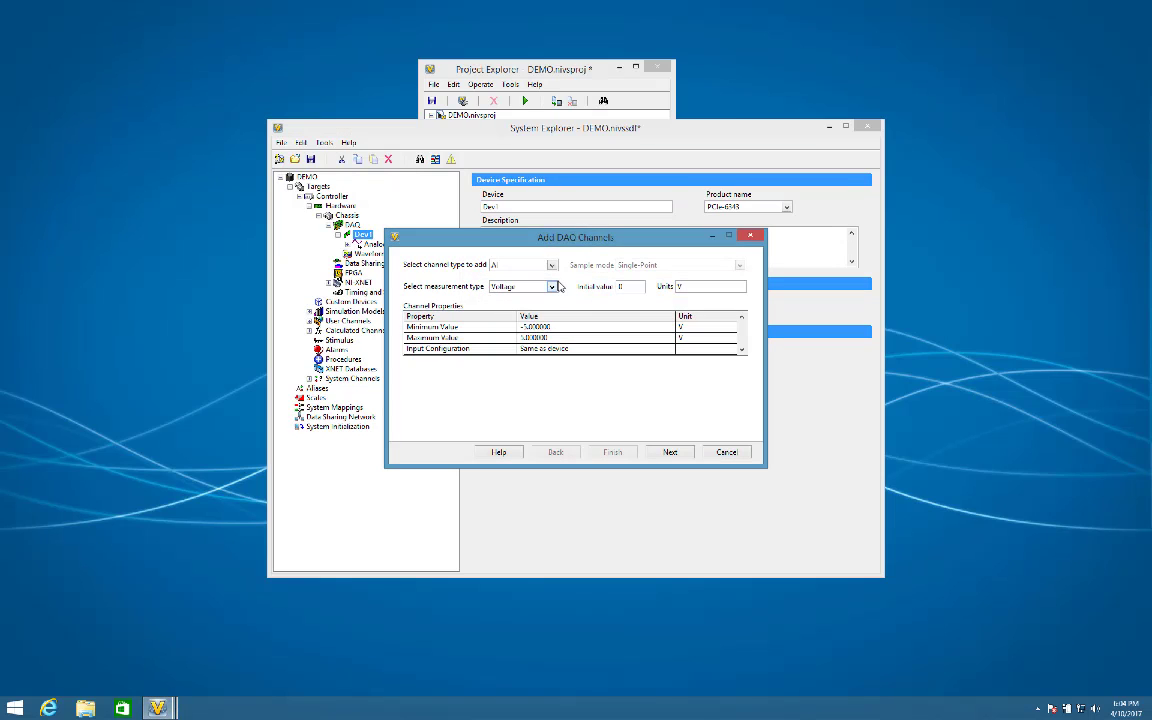
pyautogui.click(520, 265)
pyautogui.click(515, 282)
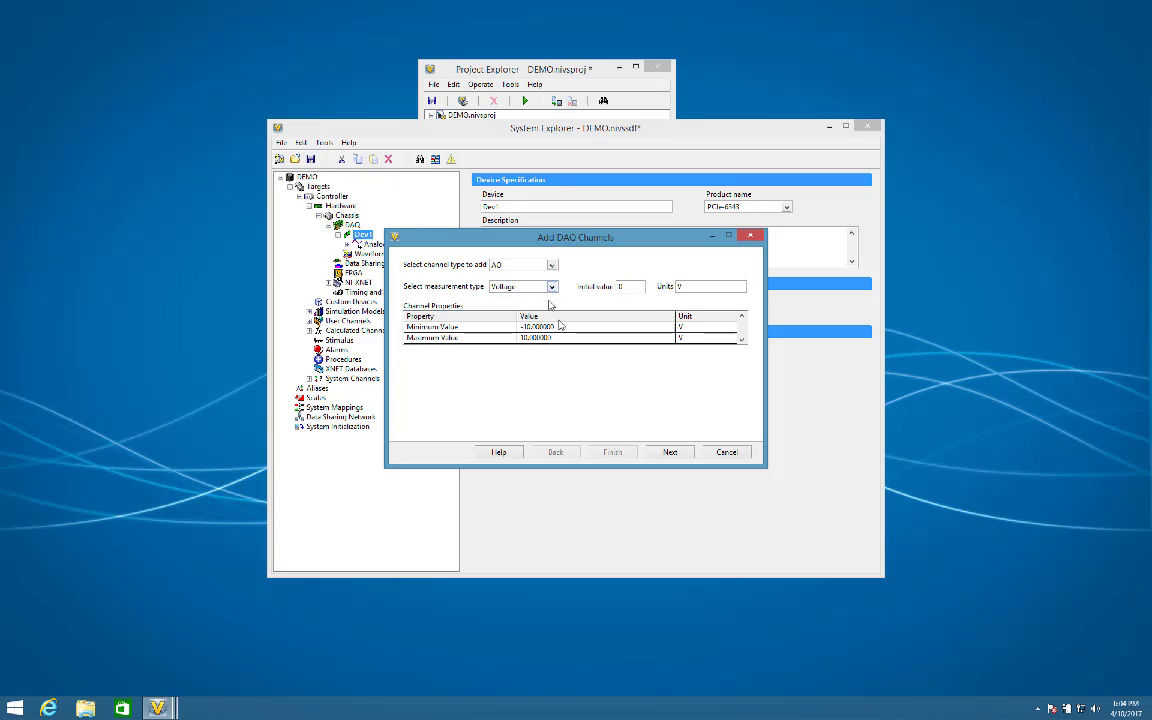
pyautogui.click(667, 452)
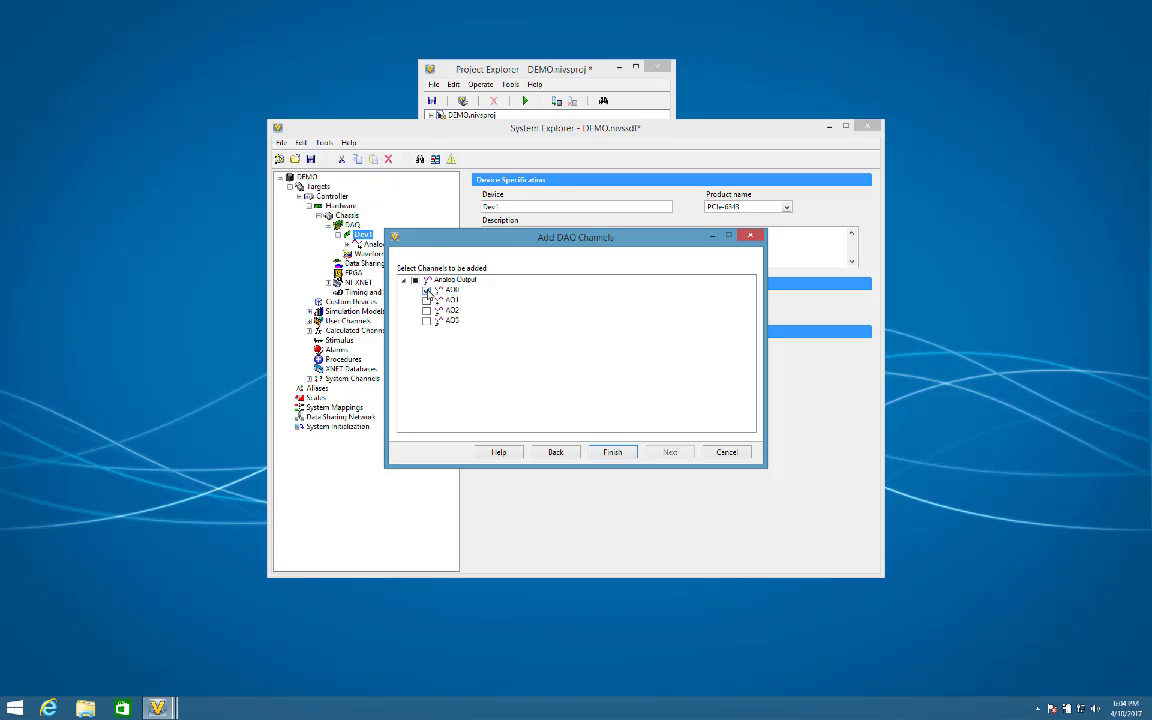
pyautogui.click(612, 452)
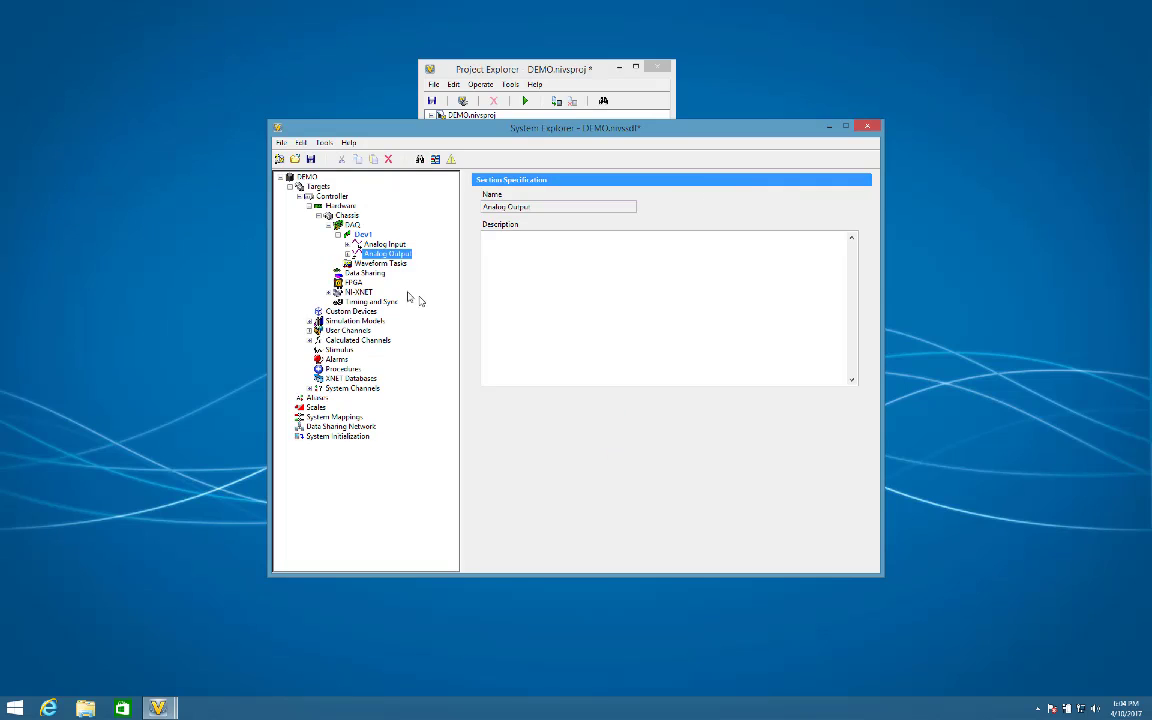
pyautogui.click(348, 244)
pyautogui.click(349, 263)
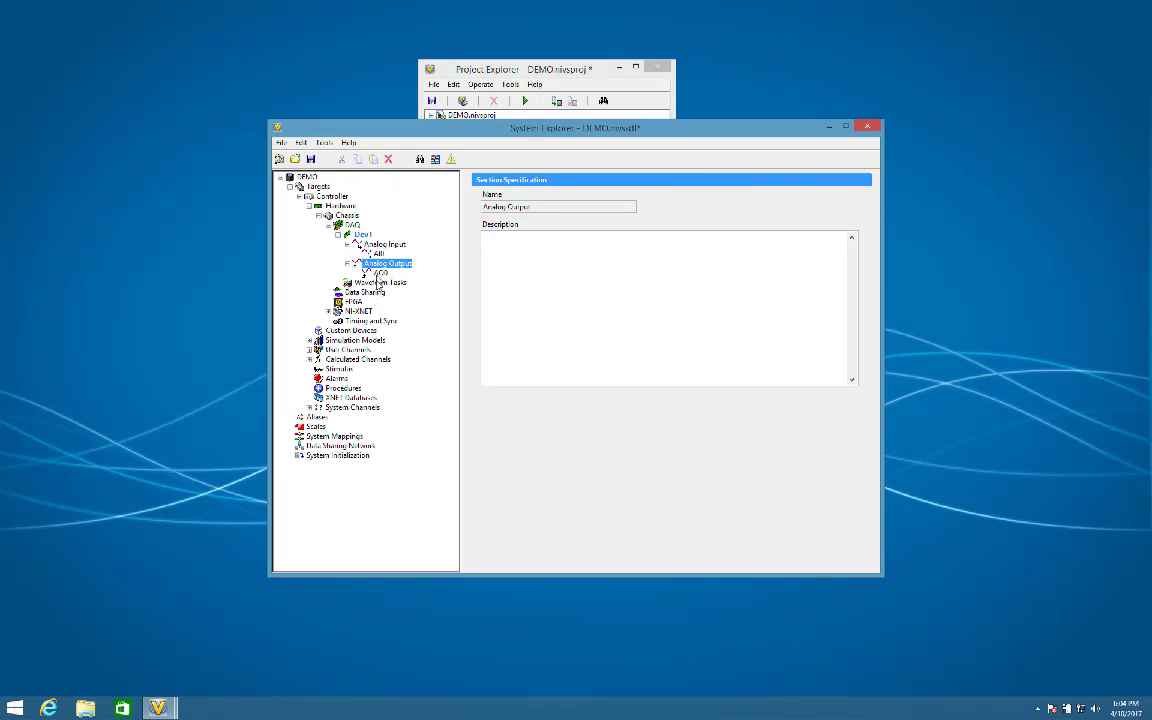
# Replace the APP-to-Throttle mapping with AI0 mapped to the Vehicle Model throttle (%) inport.
pyautogui.click(435, 160)
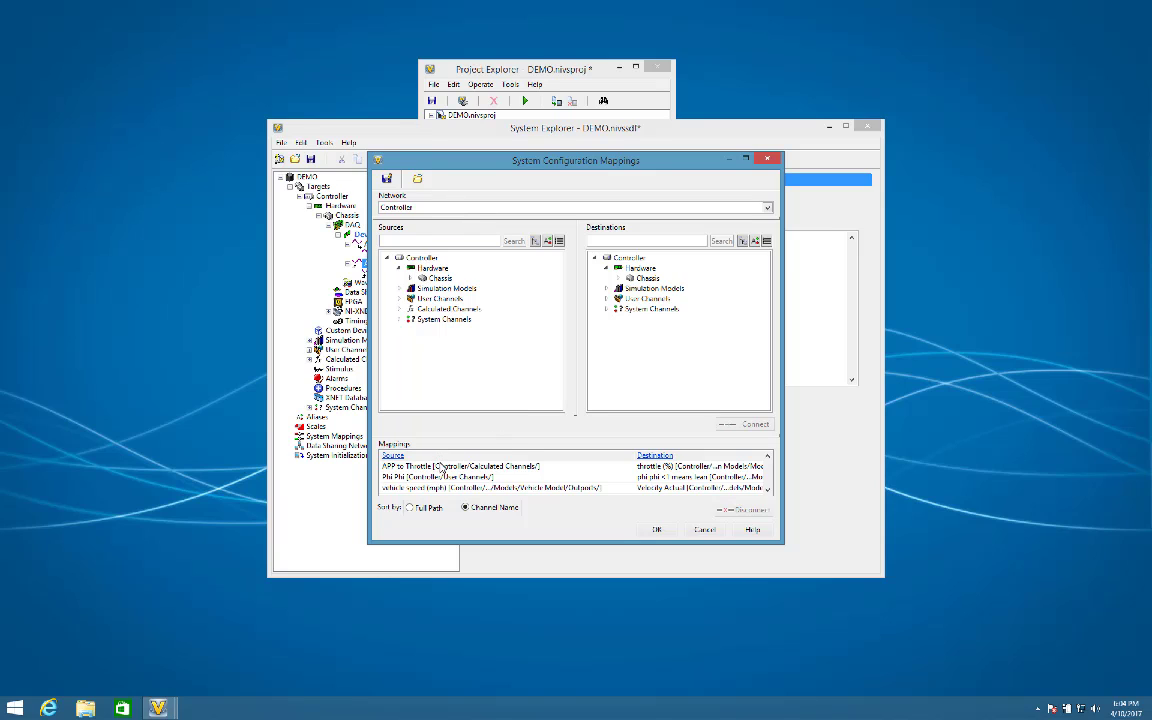
pyautogui.click(444, 469)
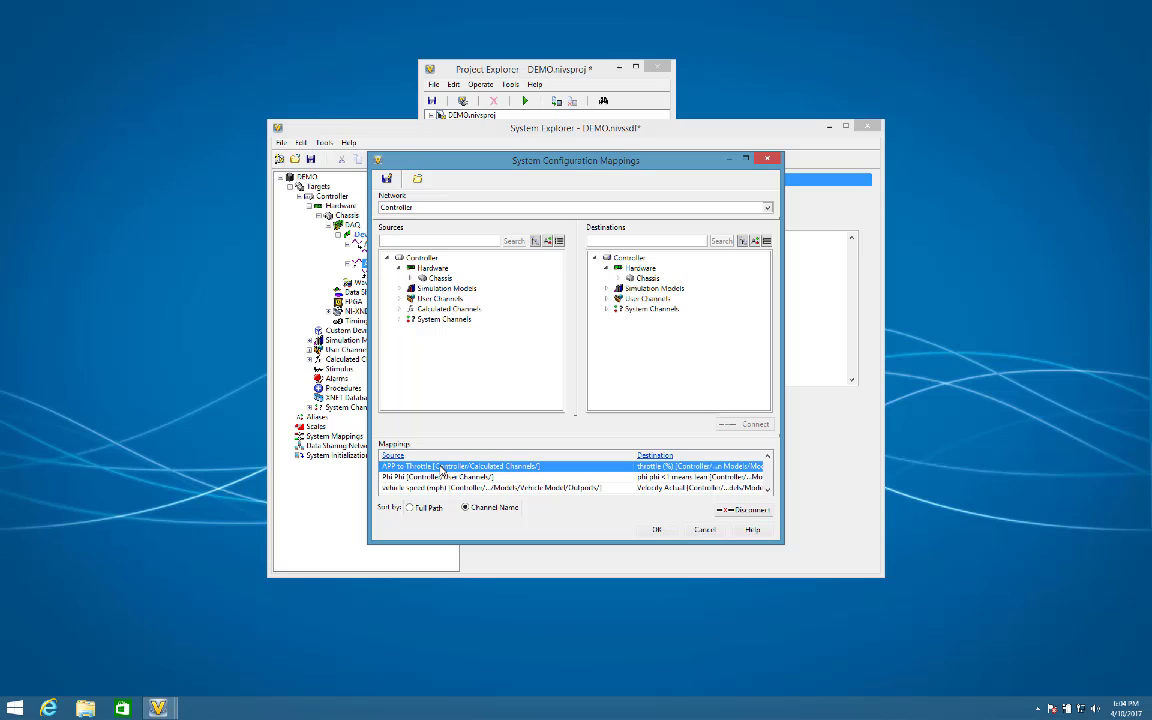
pyautogui.click(724, 512)
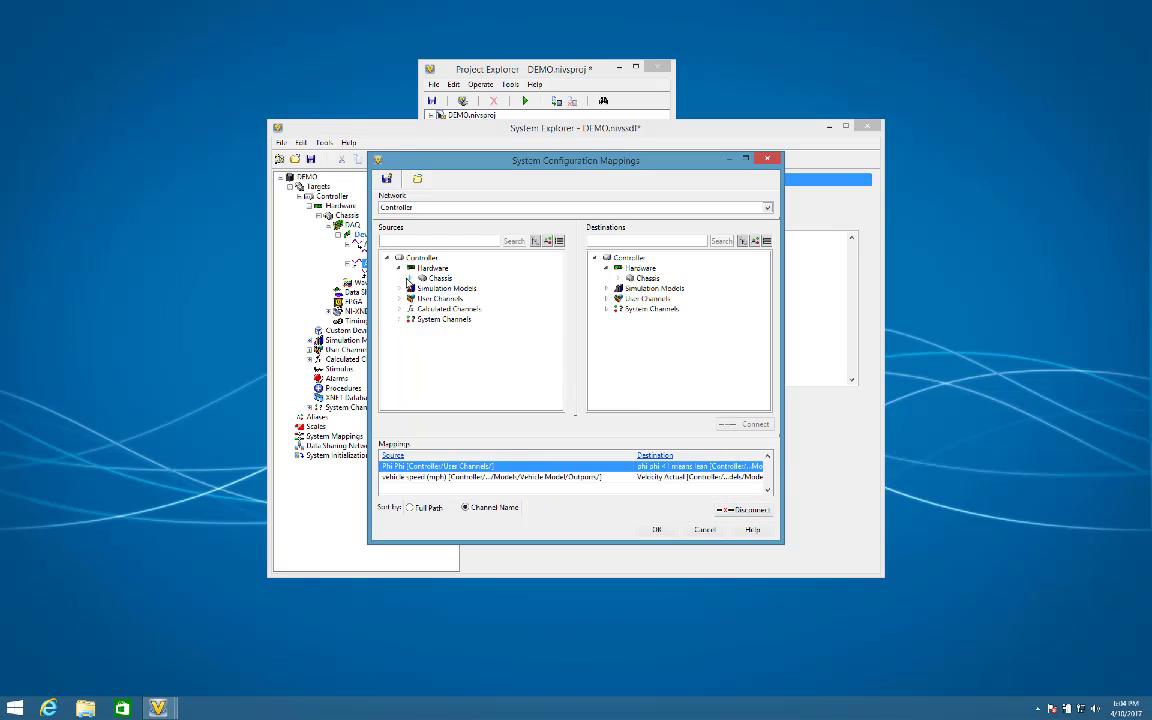
pyautogui.click(409, 278)
pyautogui.click(433, 299)
pyautogui.click(476, 318)
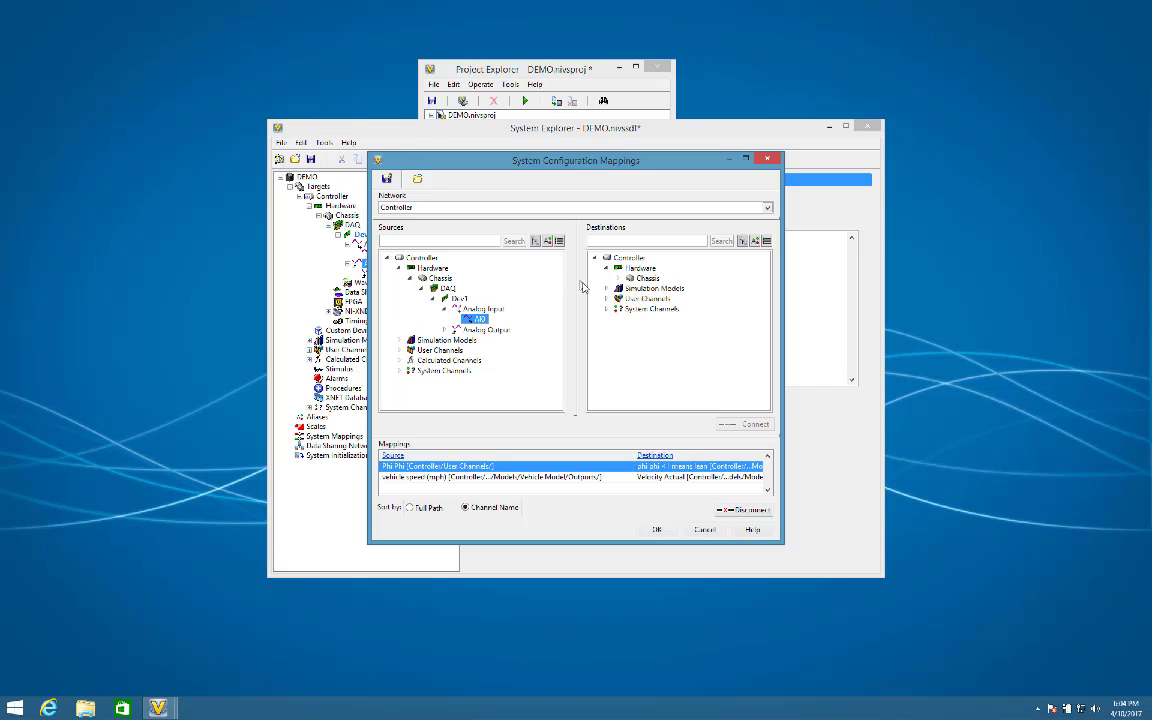
pyautogui.click(604, 290)
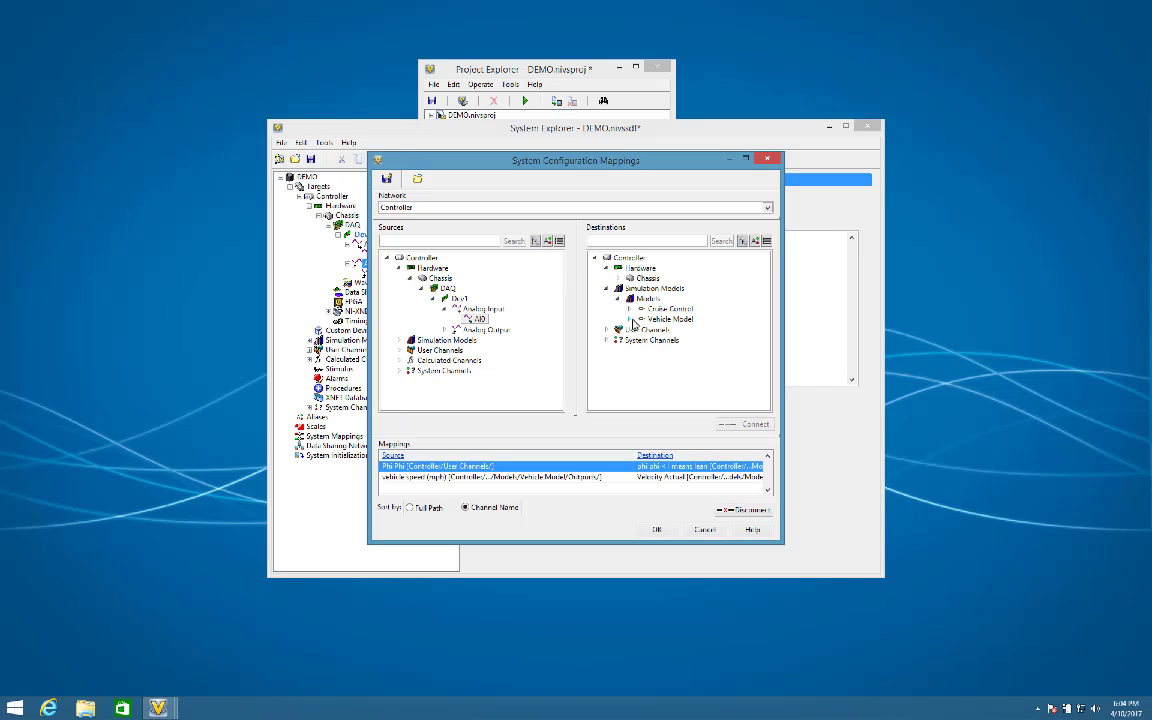
pyautogui.click(629, 320)
pyautogui.click(642, 341)
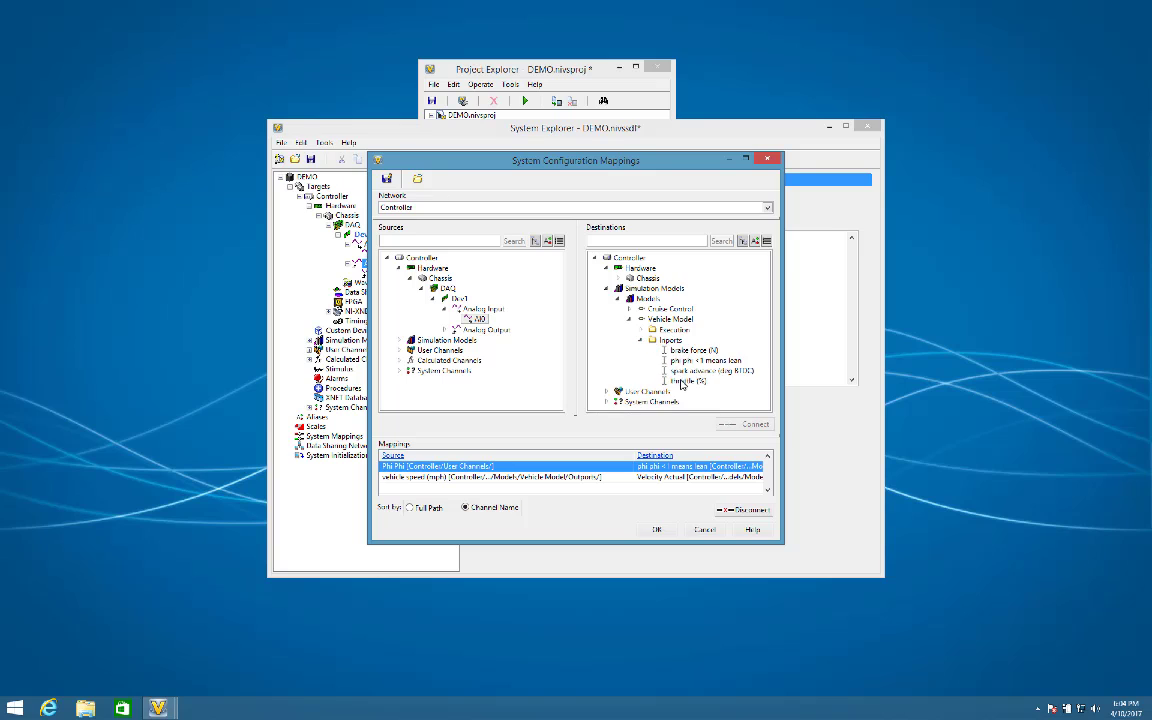
pyautogui.click(683, 381)
pyautogui.click(727, 426)
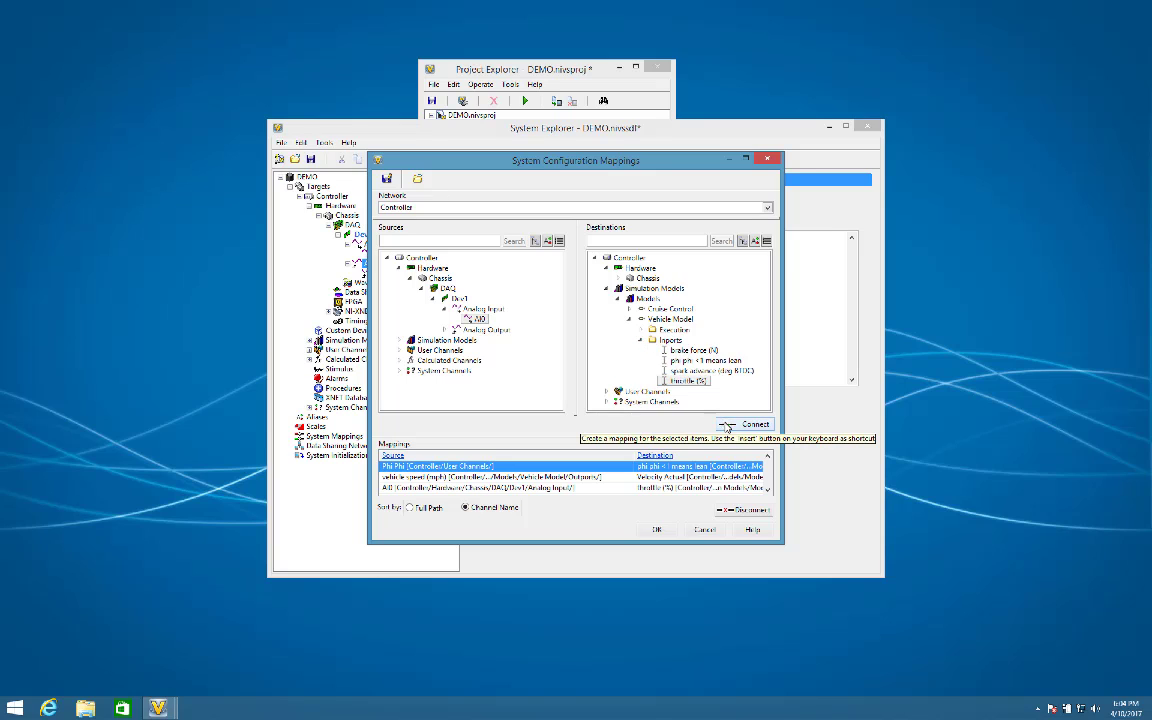
# Replace the old vehicle speed mapping with vehicle speed (mph) mapped to Dev1's AO0.
pyautogui.click(589, 480)
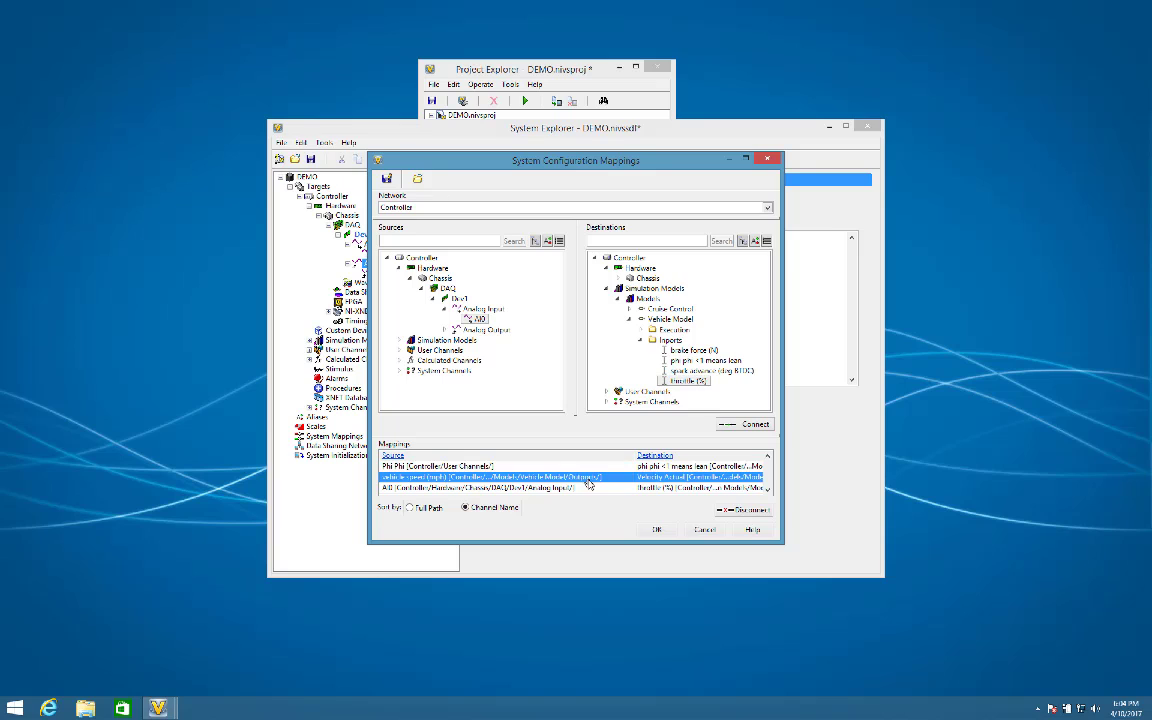
pyautogui.click(738, 508)
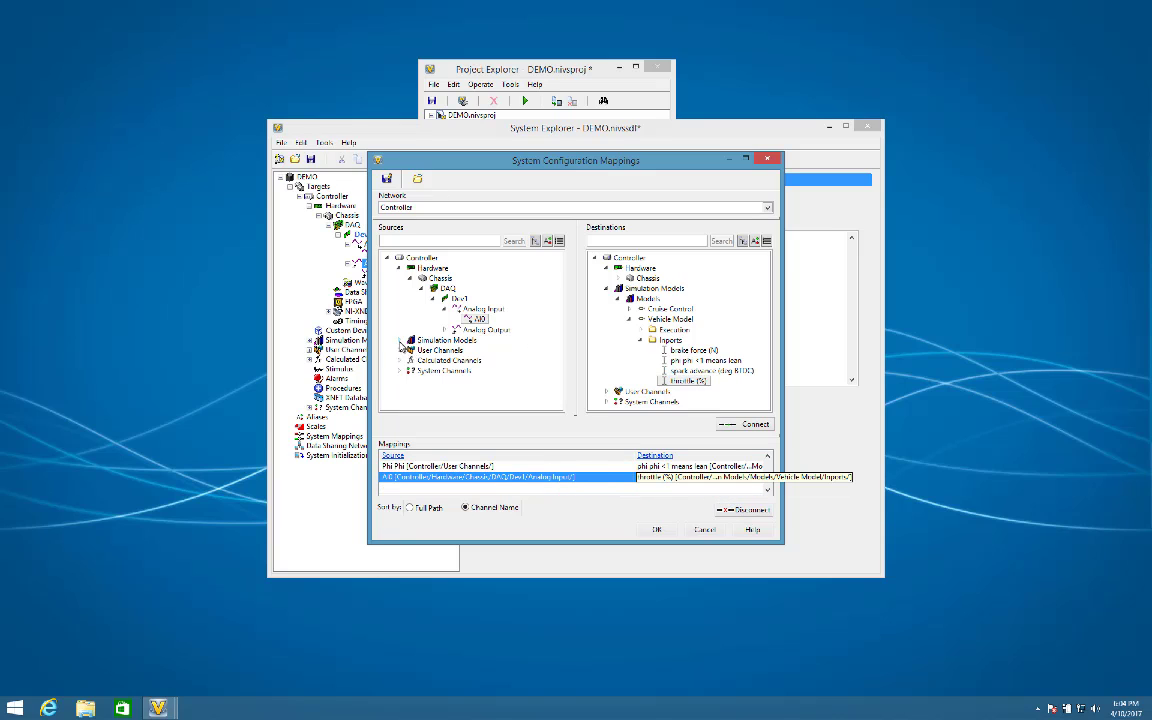
pyautogui.click(399, 341)
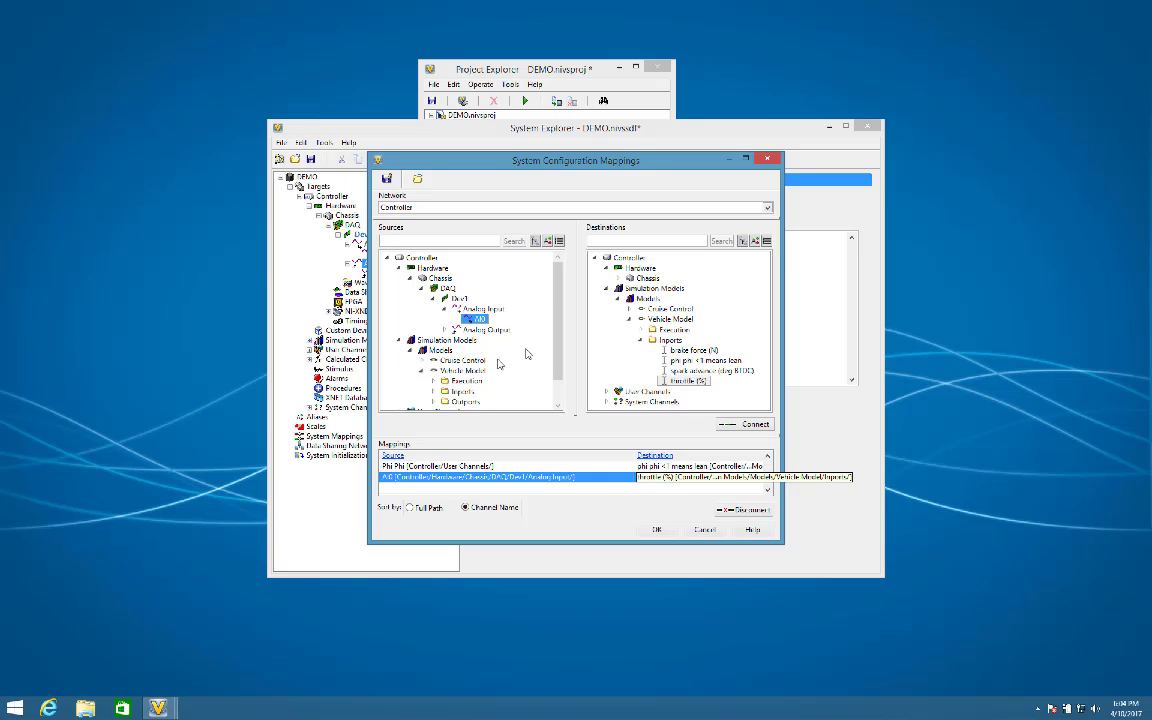
pyautogui.scroll(-1, 555, 336)
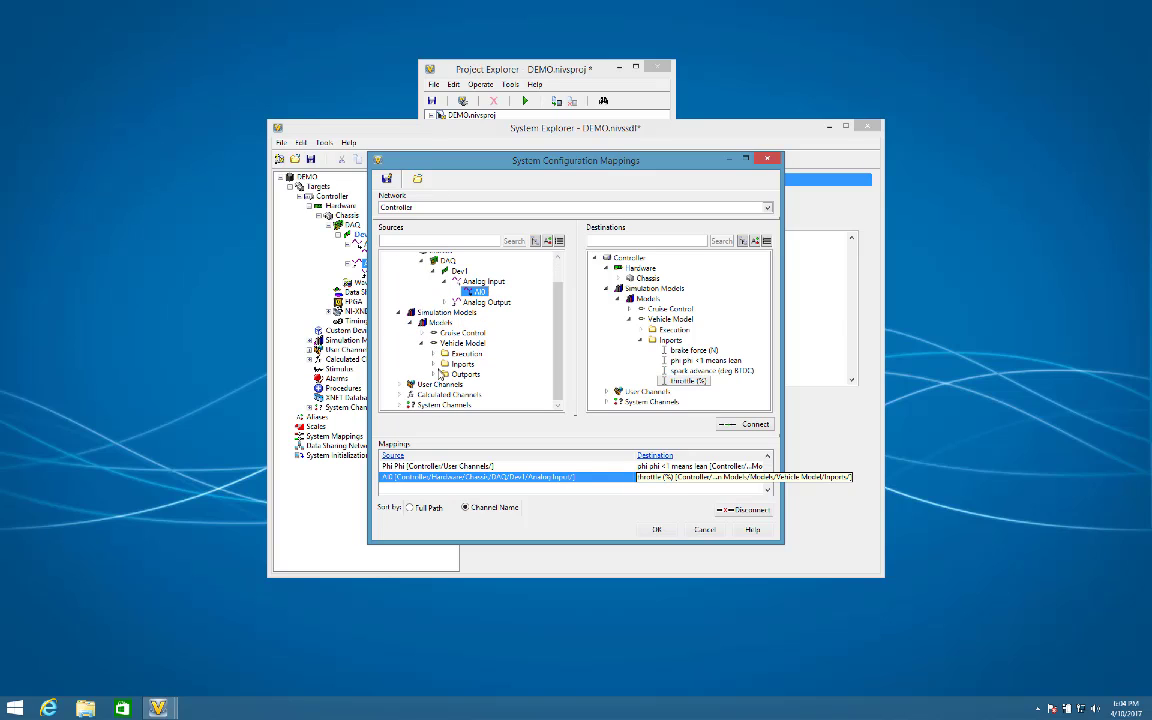
pyautogui.click(434, 375)
pyautogui.moveTo(555, 336); pyautogui.dragTo(556, 380)
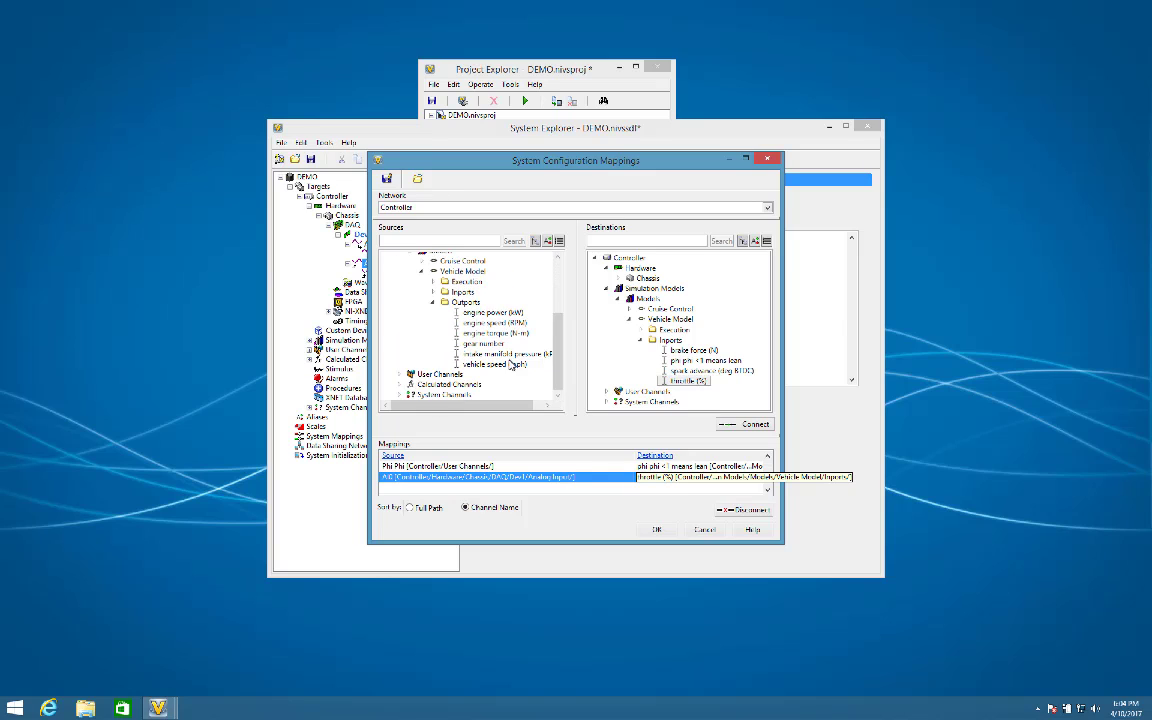
pyautogui.click(511, 366)
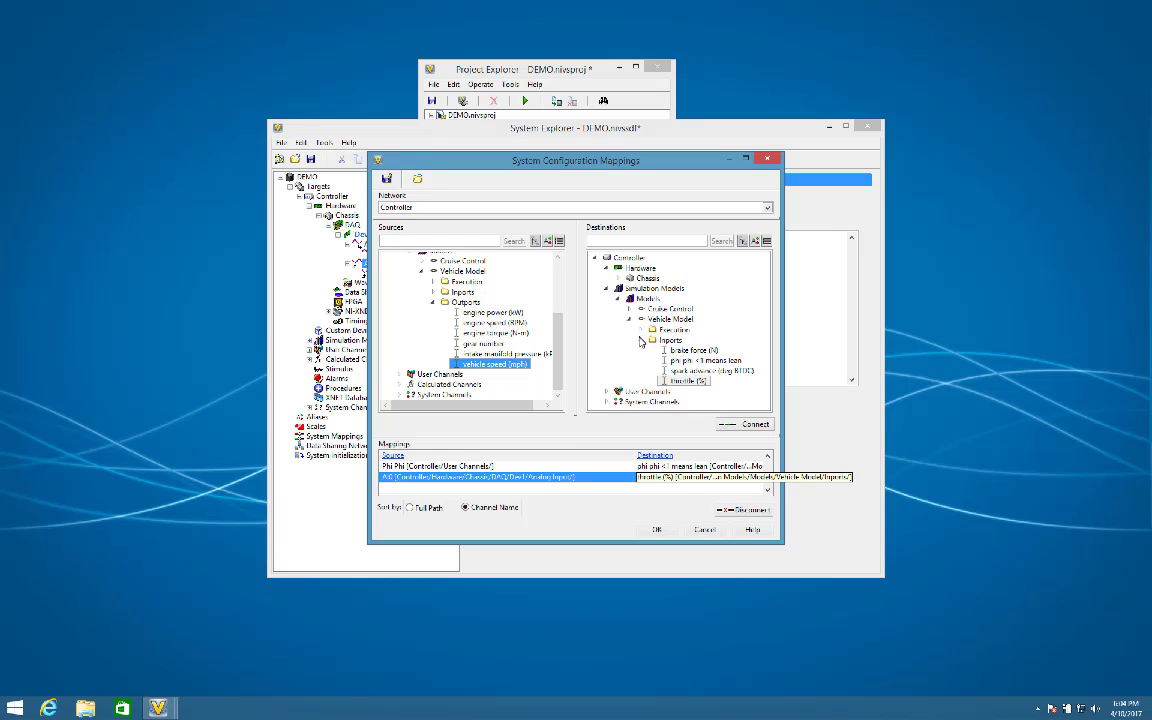
pyautogui.click(631, 320)
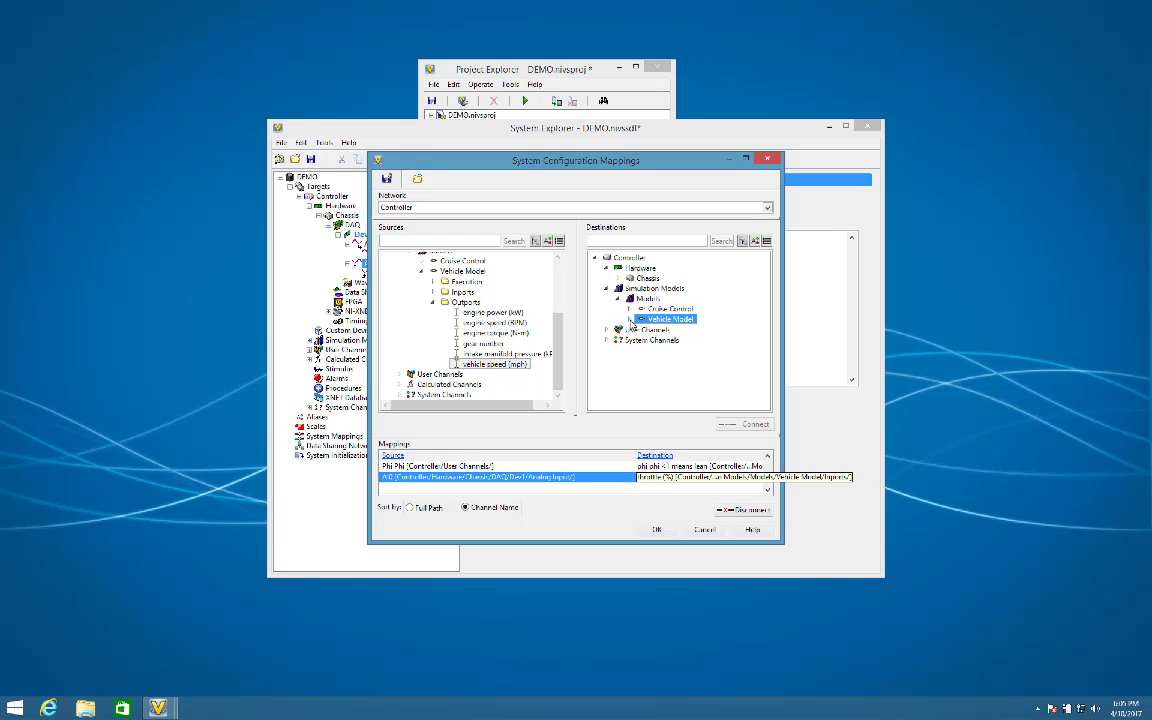
pyautogui.click(628, 278)
pyautogui.click(628, 288)
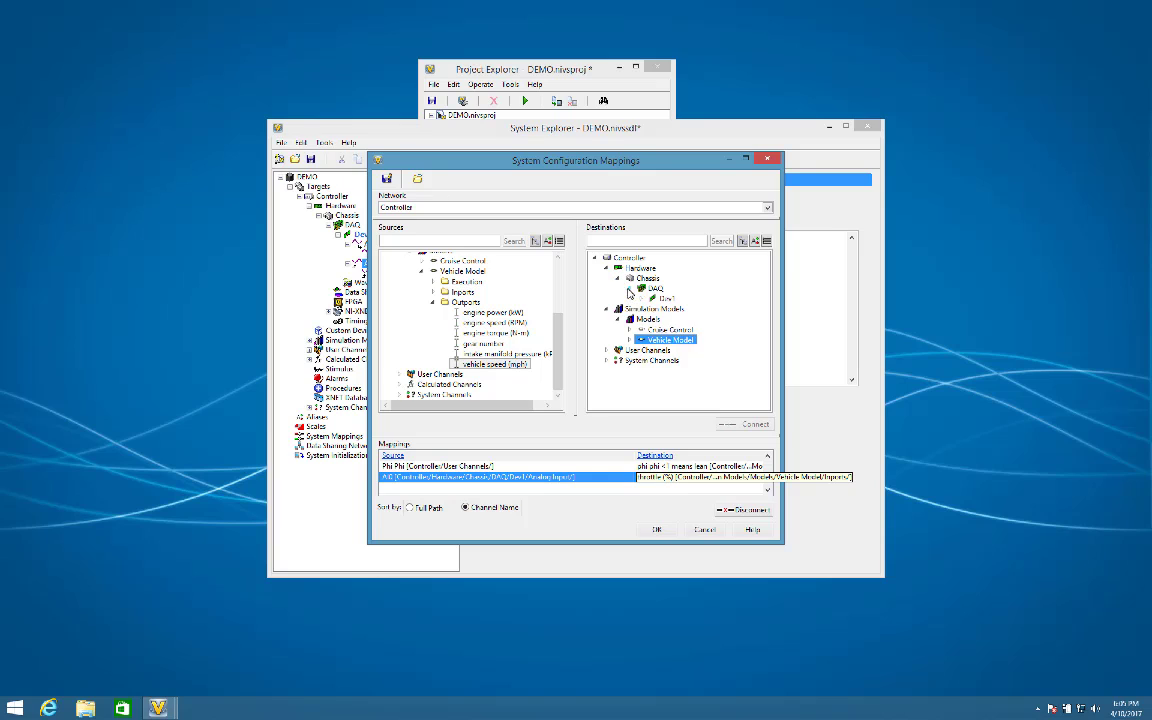
pyautogui.click(641, 298)
pyautogui.click(652, 309)
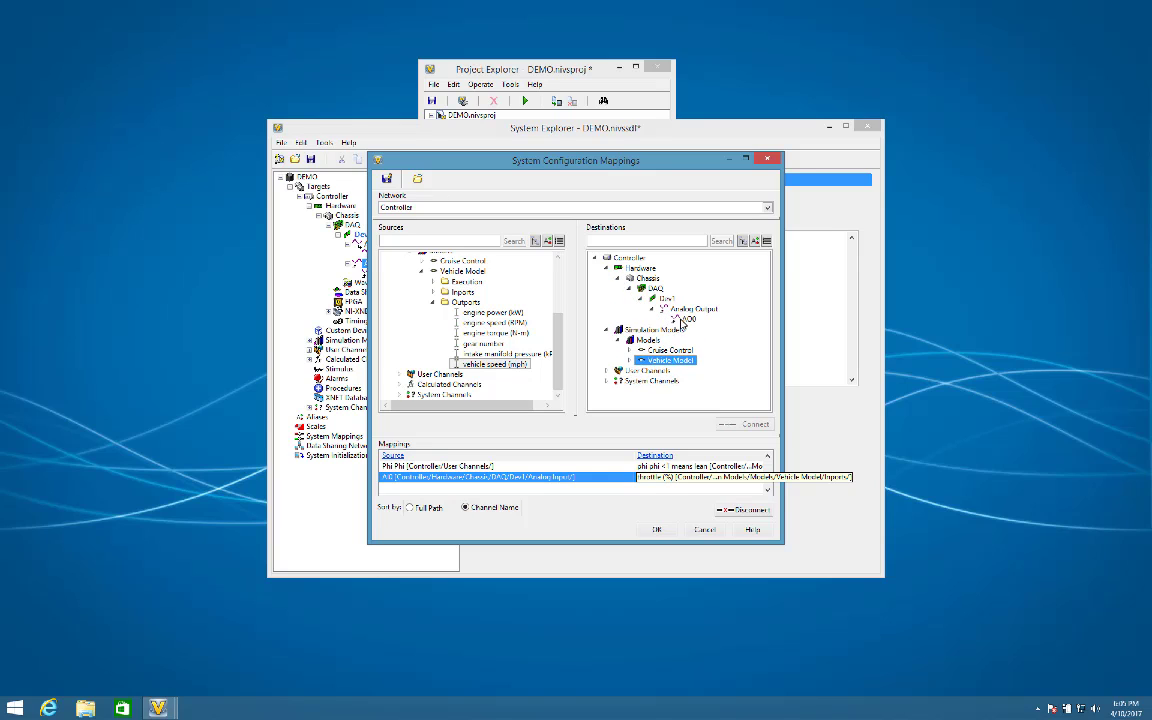
pyautogui.click(686, 319)
pyautogui.click(748, 424)
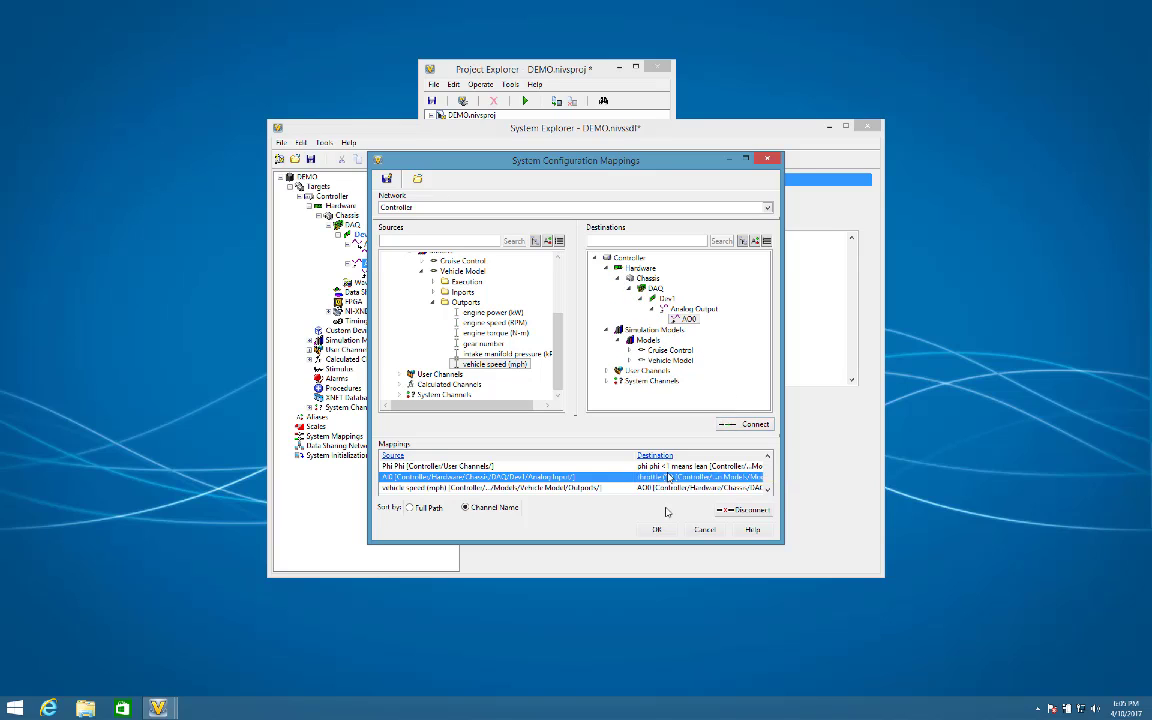
# Confirm the mappings, review the System Mappings table, and save the system definition.
pyautogui.click(668, 531)
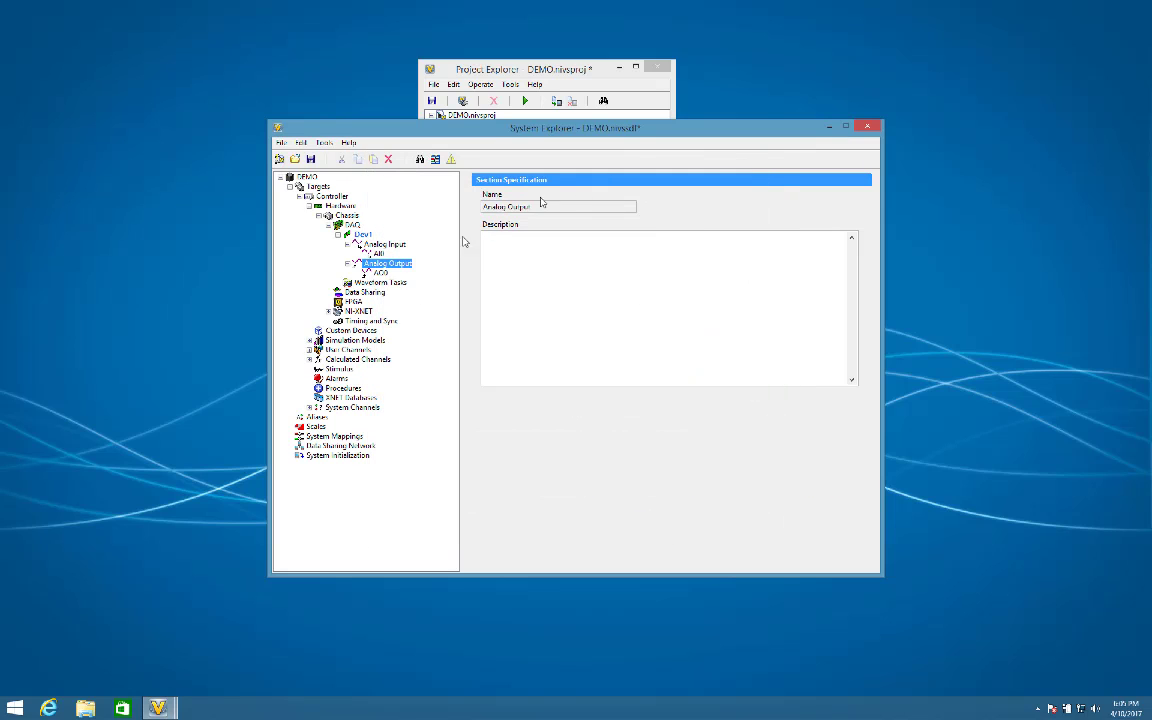
pyautogui.click(318, 437)
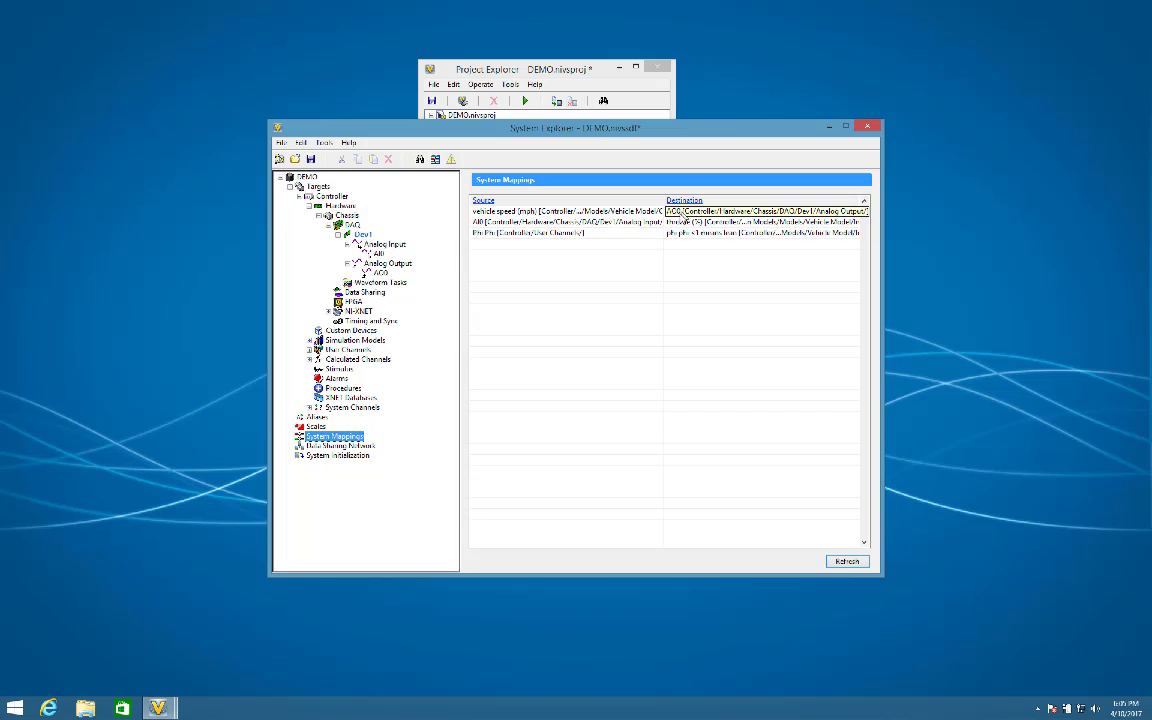
pyautogui.click(660, 224)
pyautogui.click(652, 216)
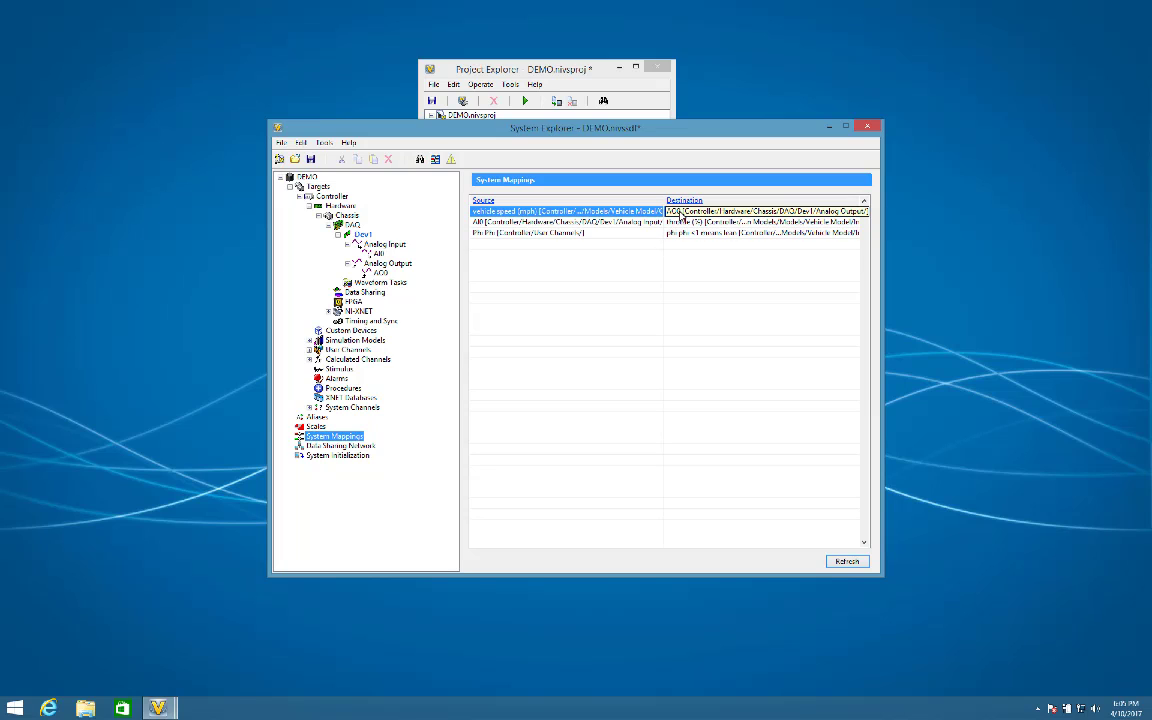
pyautogui.click(310, 159)
# Close System Explorer, deploy and run the project, then close it without saving.
pyautogui.click(868, 126)
pyautogui.click(527, 101)
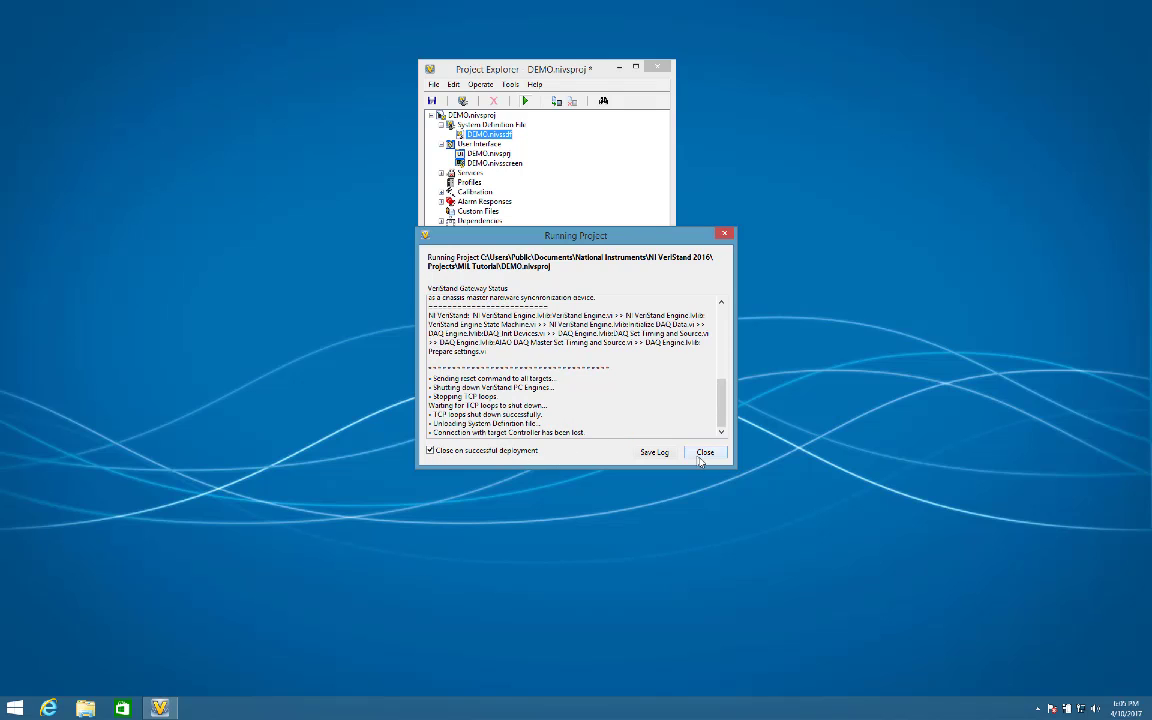
pyautogui.click(705, 455)
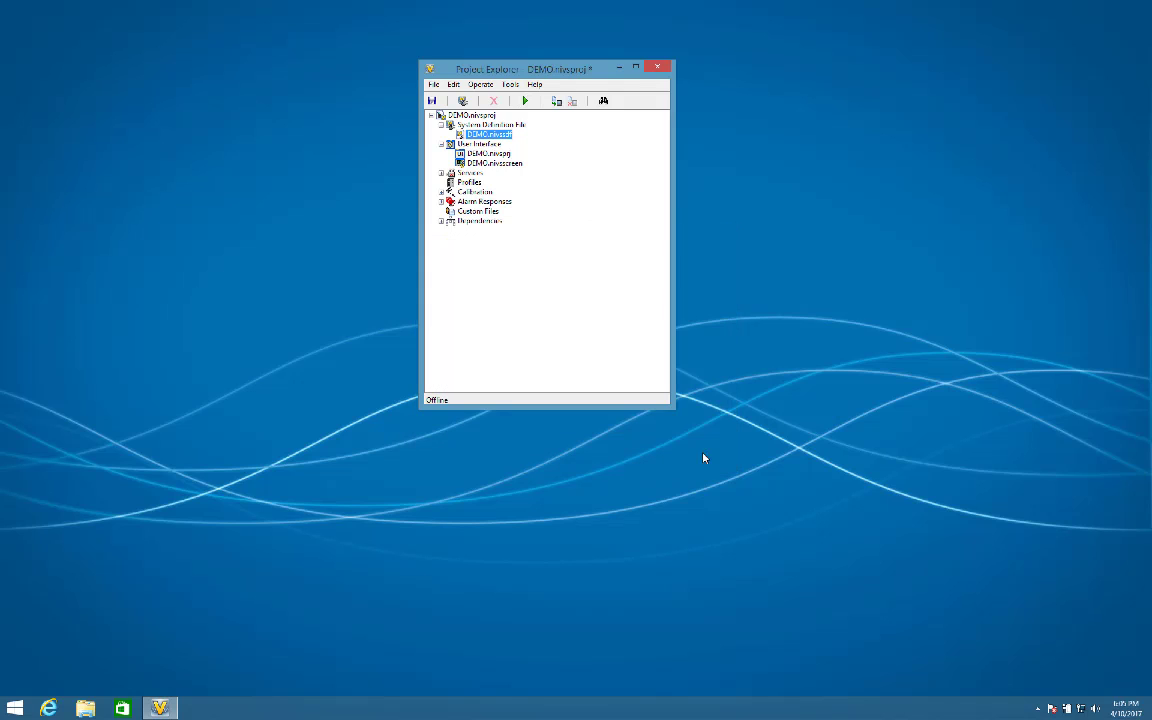
pyautogui.click(654, 66)
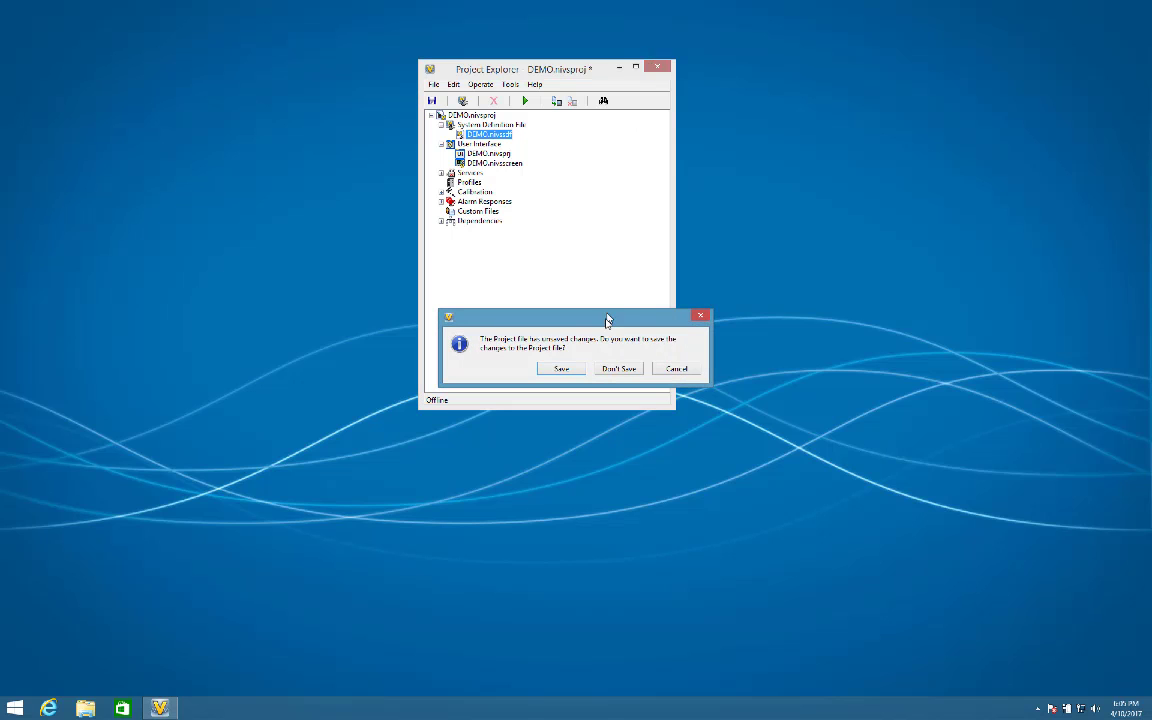
pyautogui.click(601, 370)
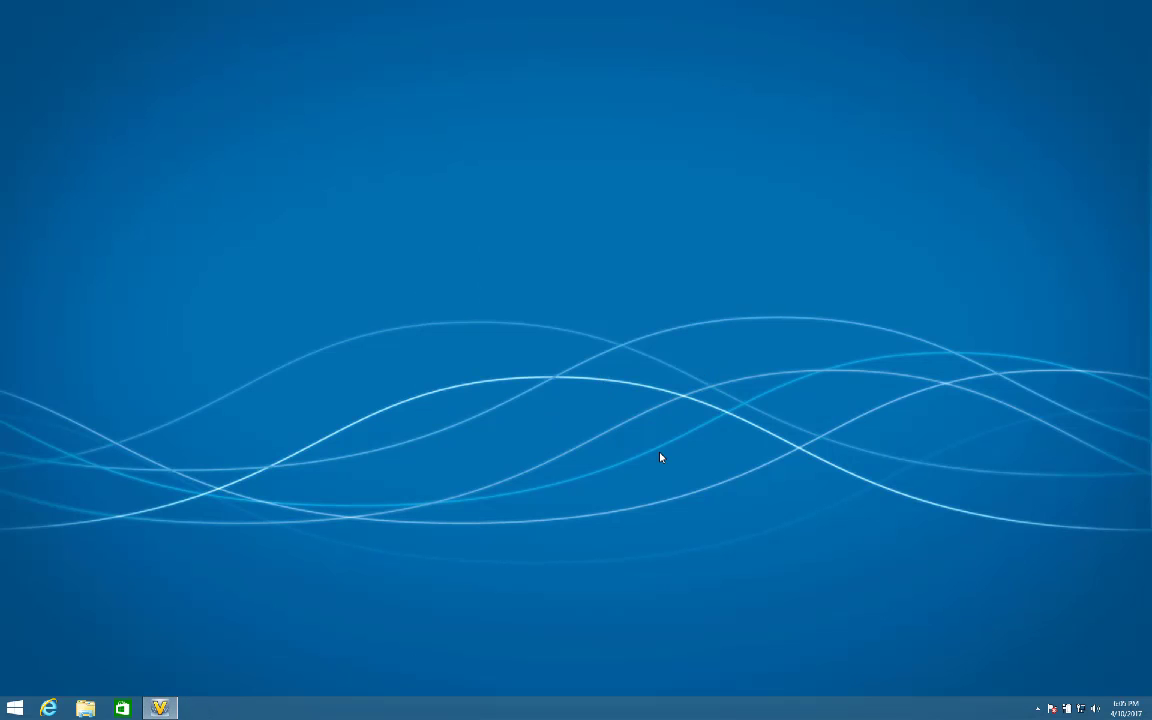